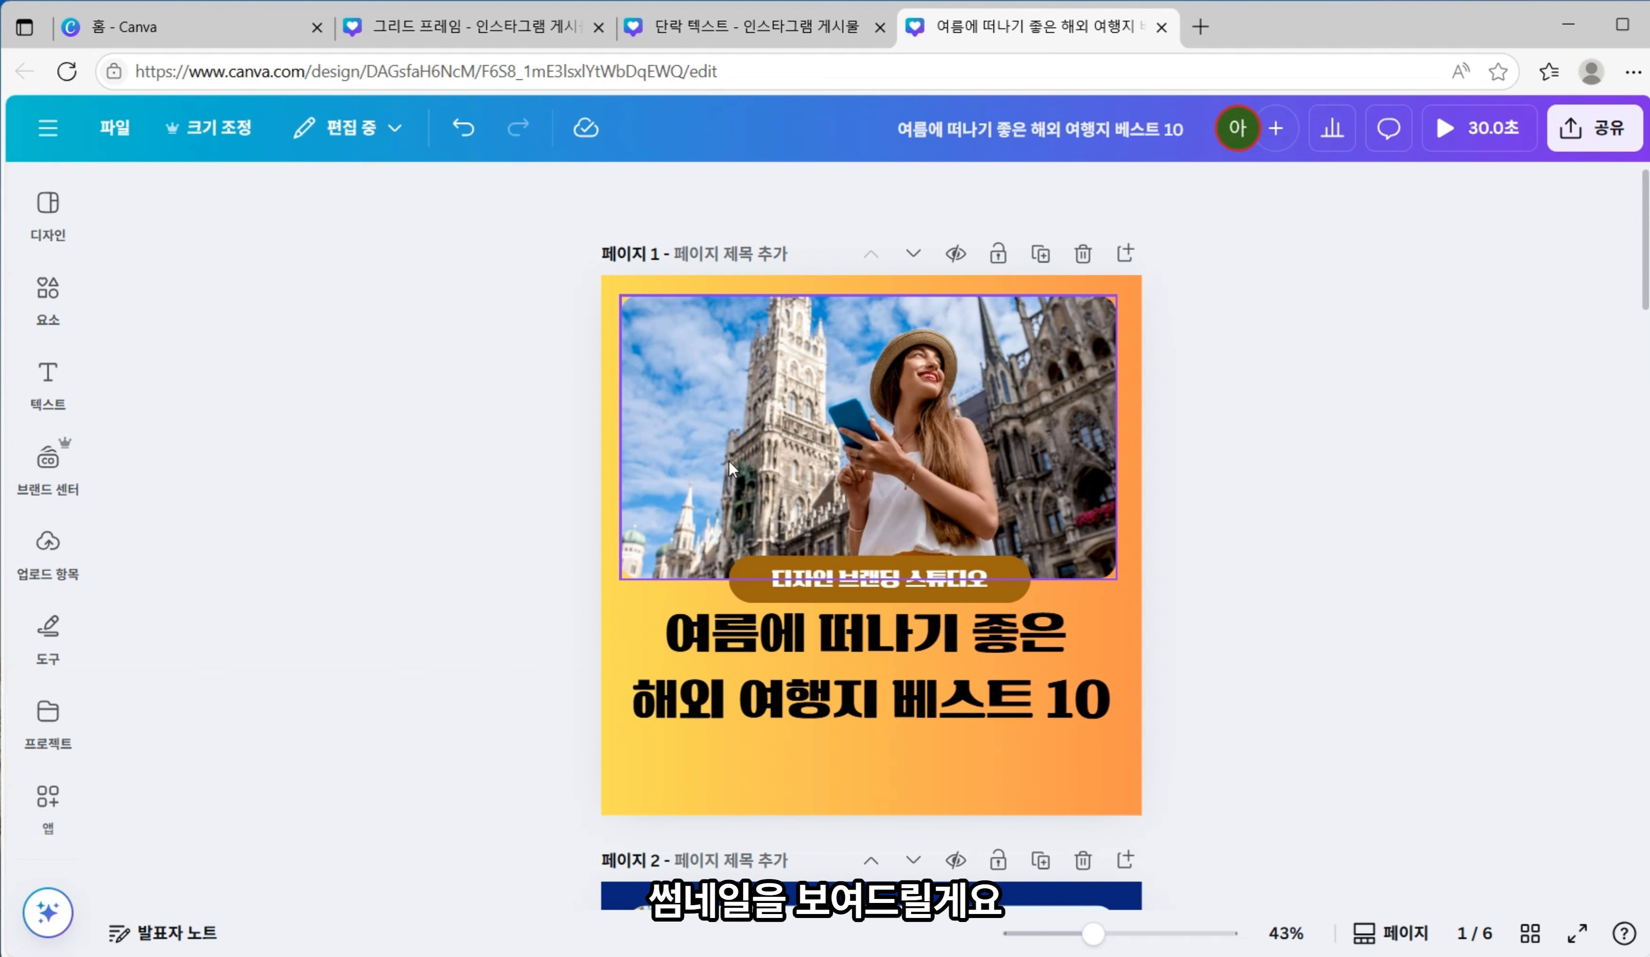
- Look through the finished travel thumbnail pages made with frames and grids
scroll(729, 462, "down", 15)
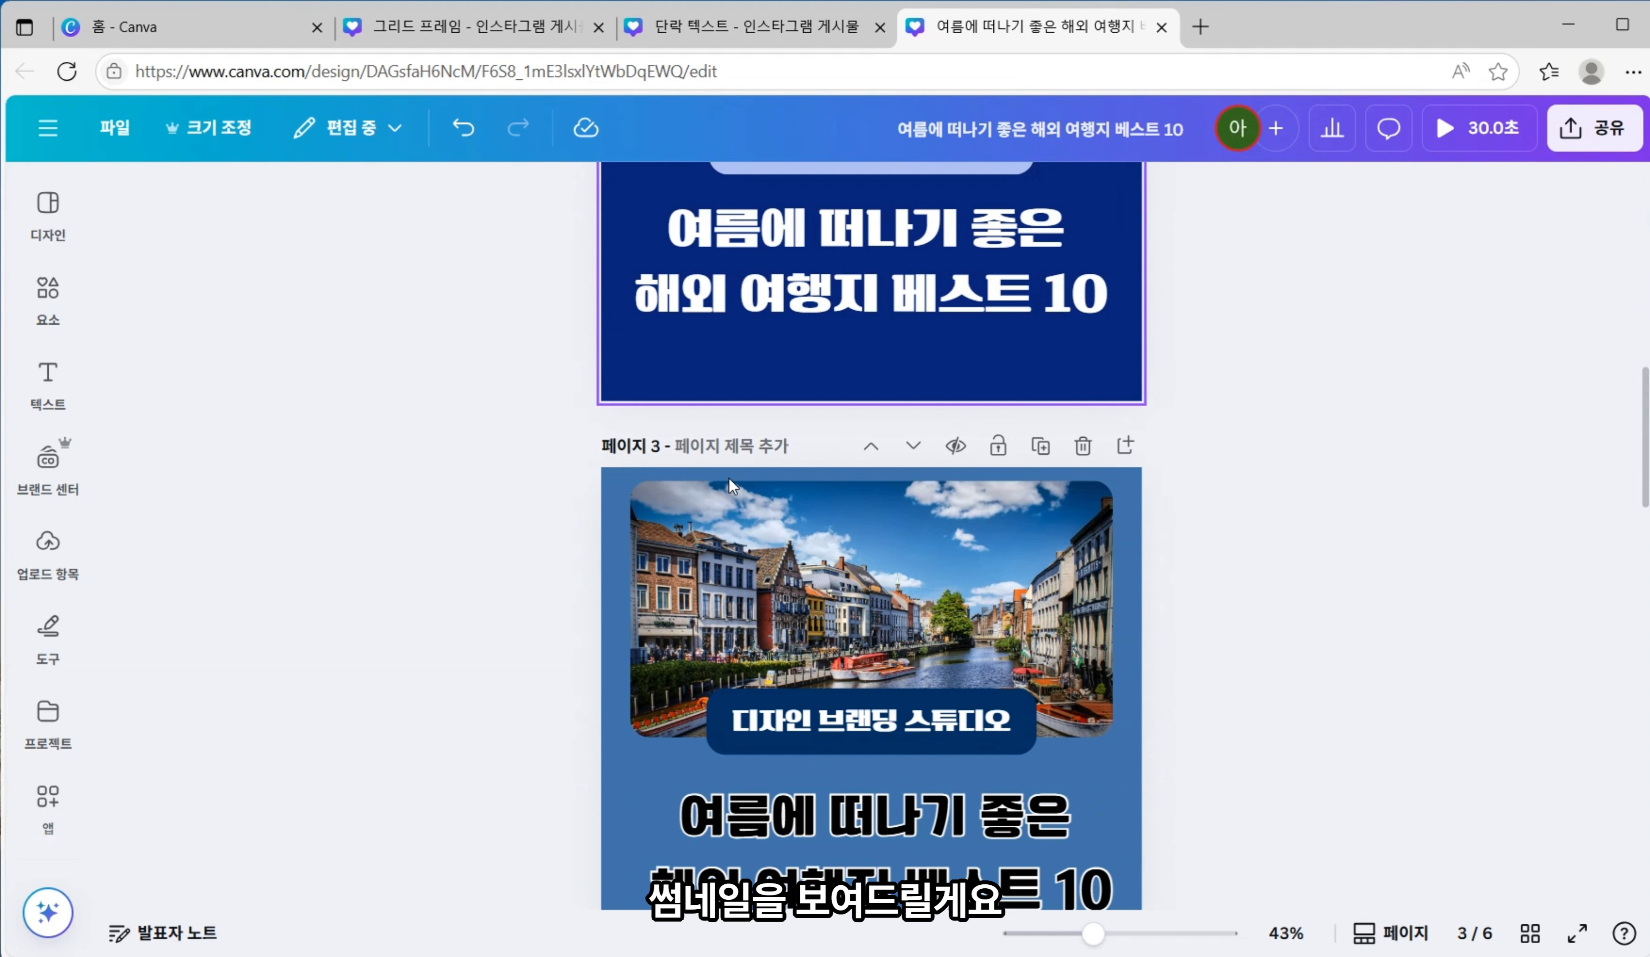
scroll(729, 477, "down", 15)
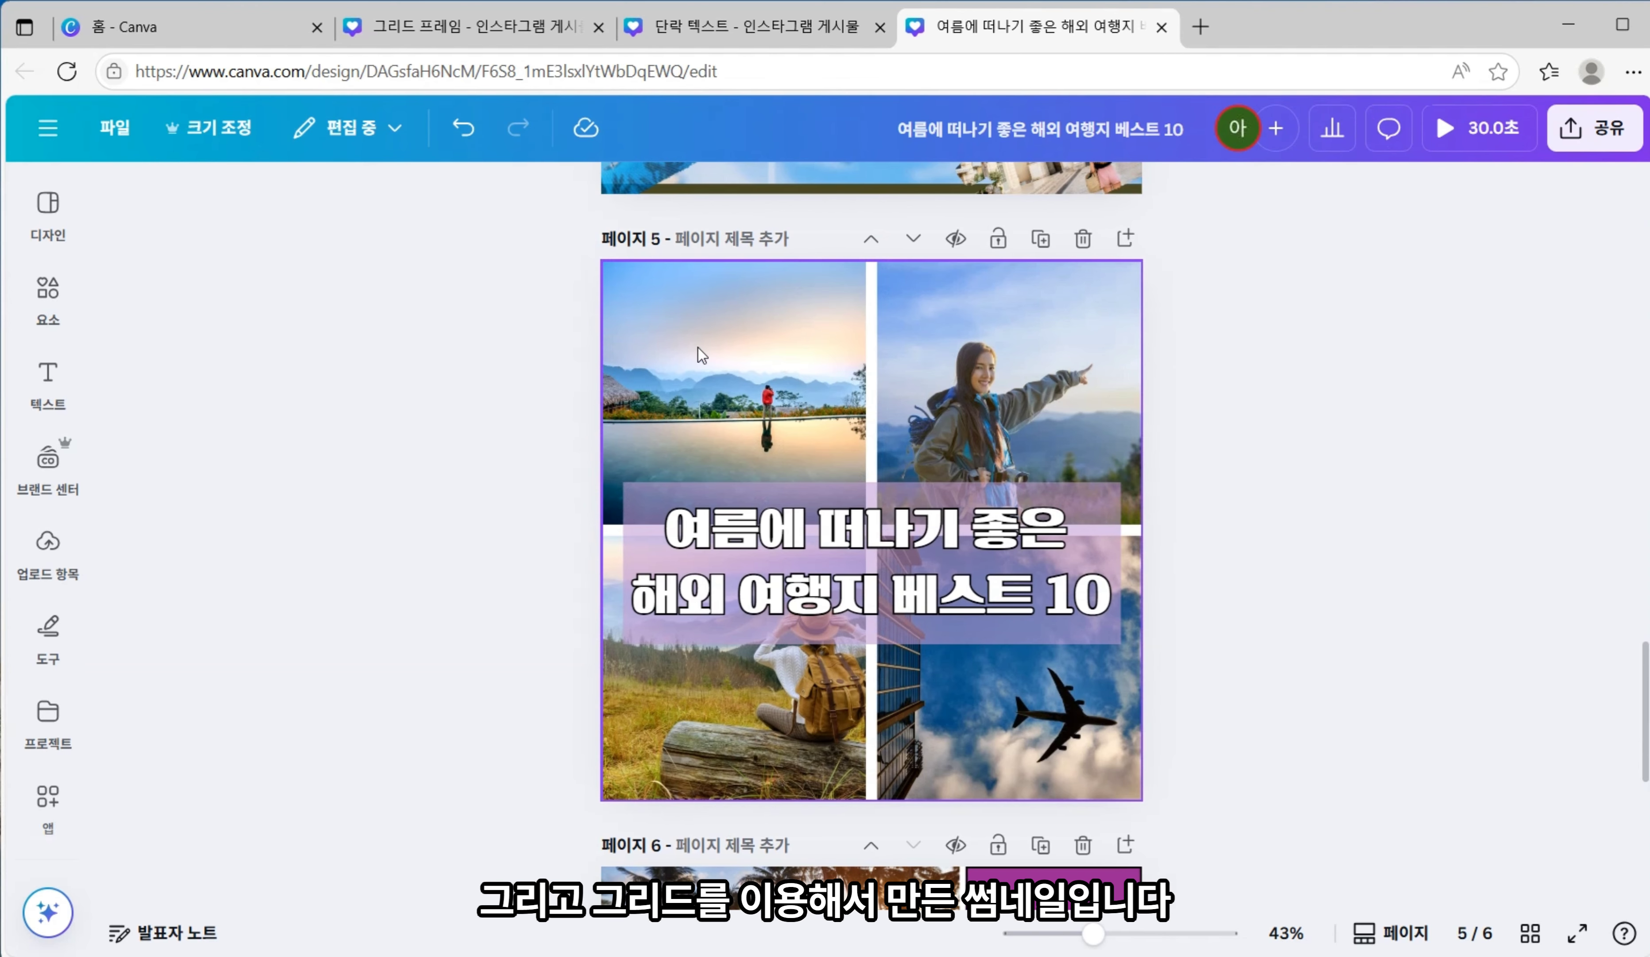
scroll(680, 780, "down", 8)
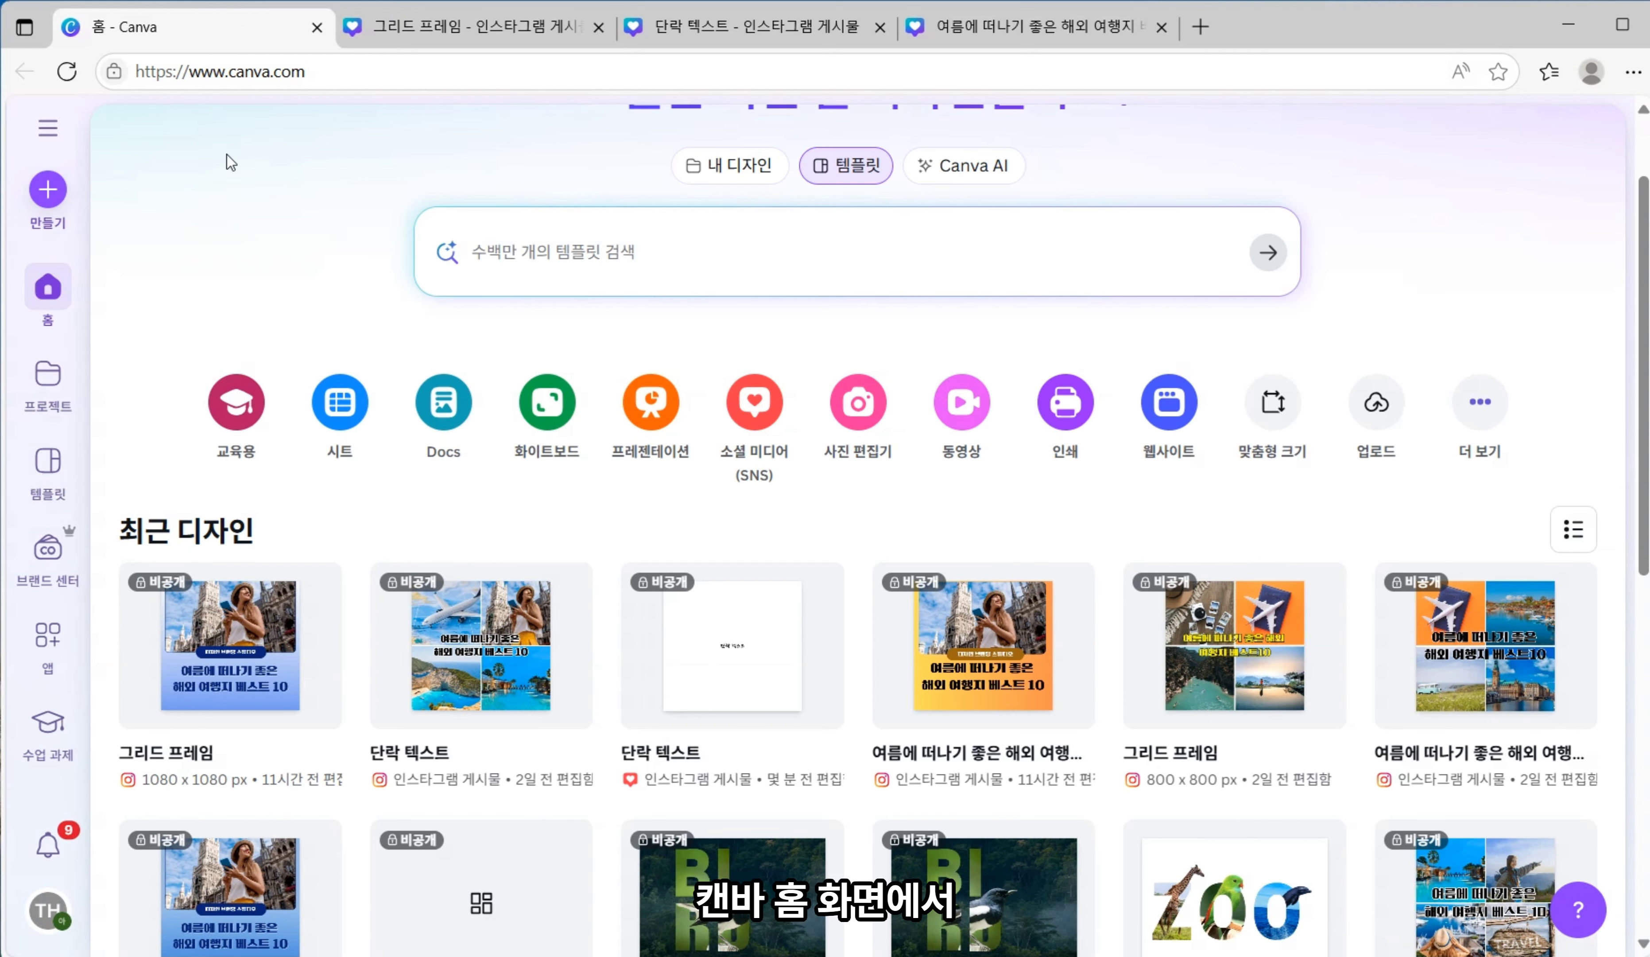
- Create a blank square Instagram post design from the social media category
left_click(754, 427)
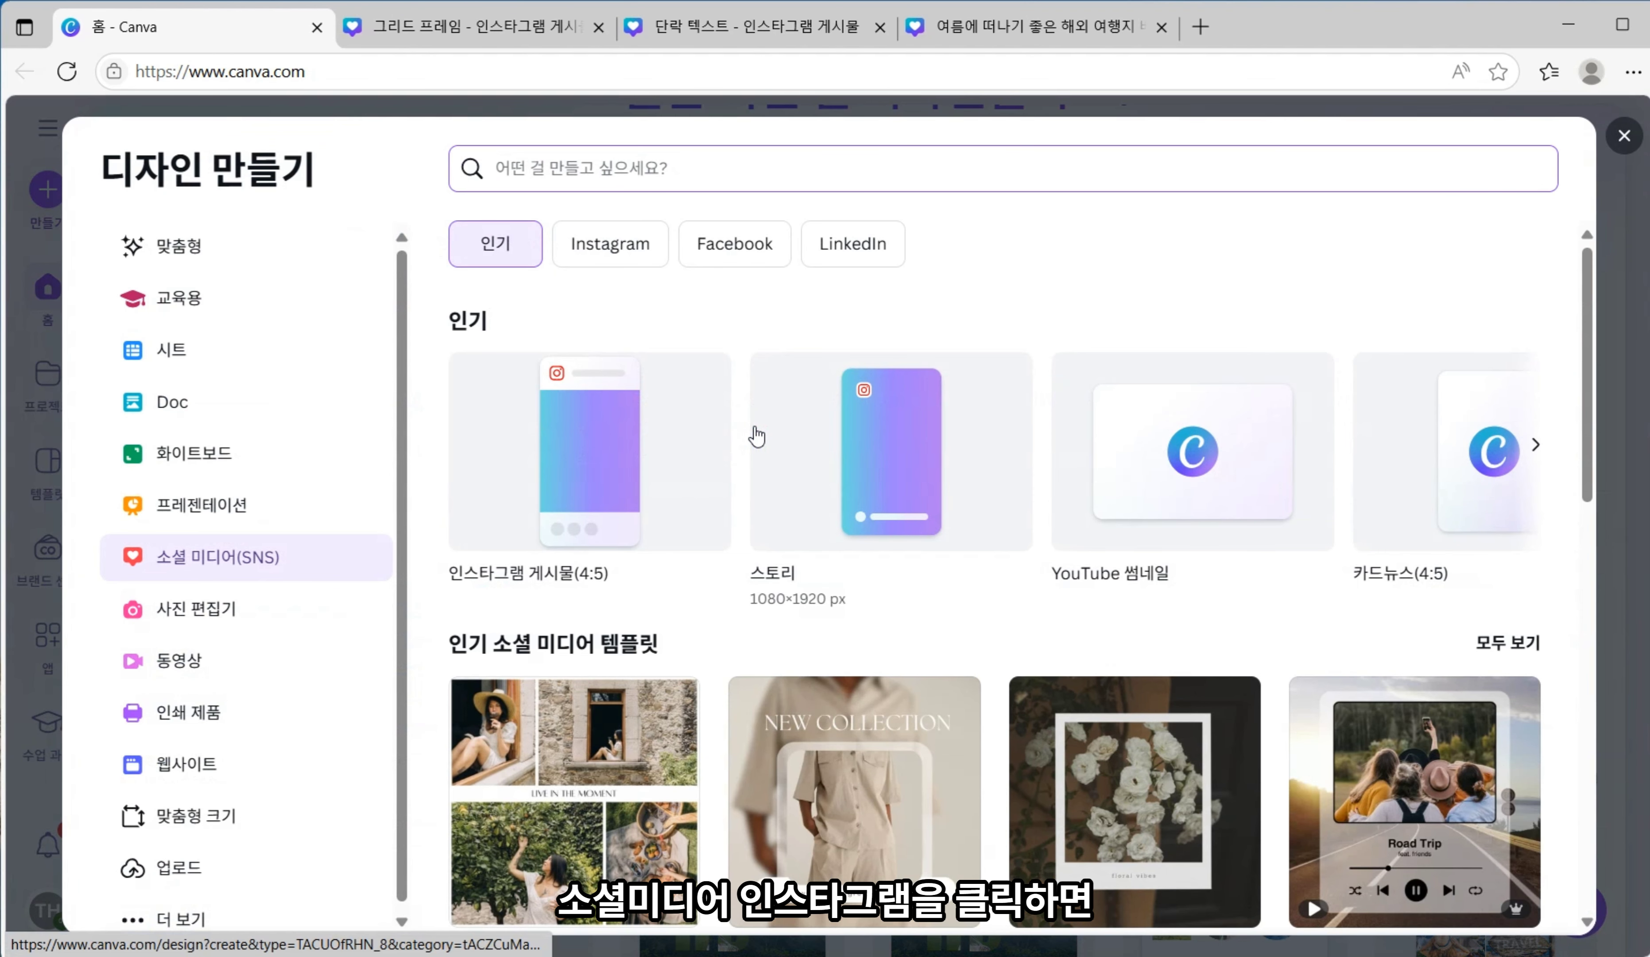
left_click(623, 257)
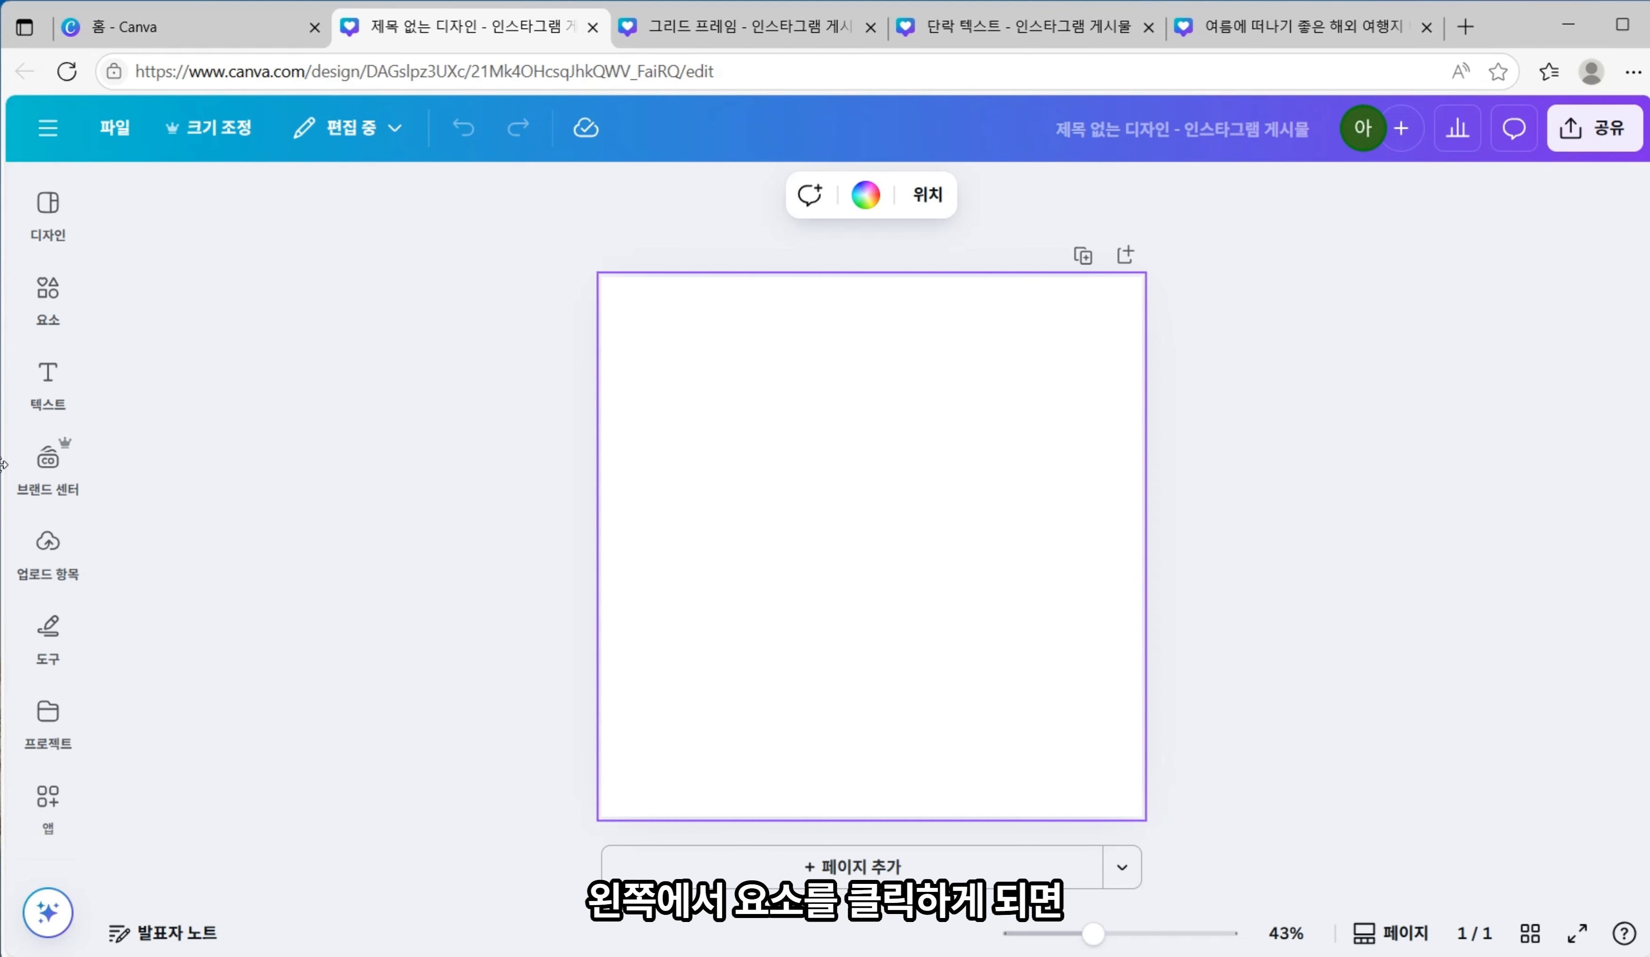
- Browse the frame elements and add the square frame from the basic shapes (기본 도형) to the page
left_click(48, 378)
left_click(45, 309)
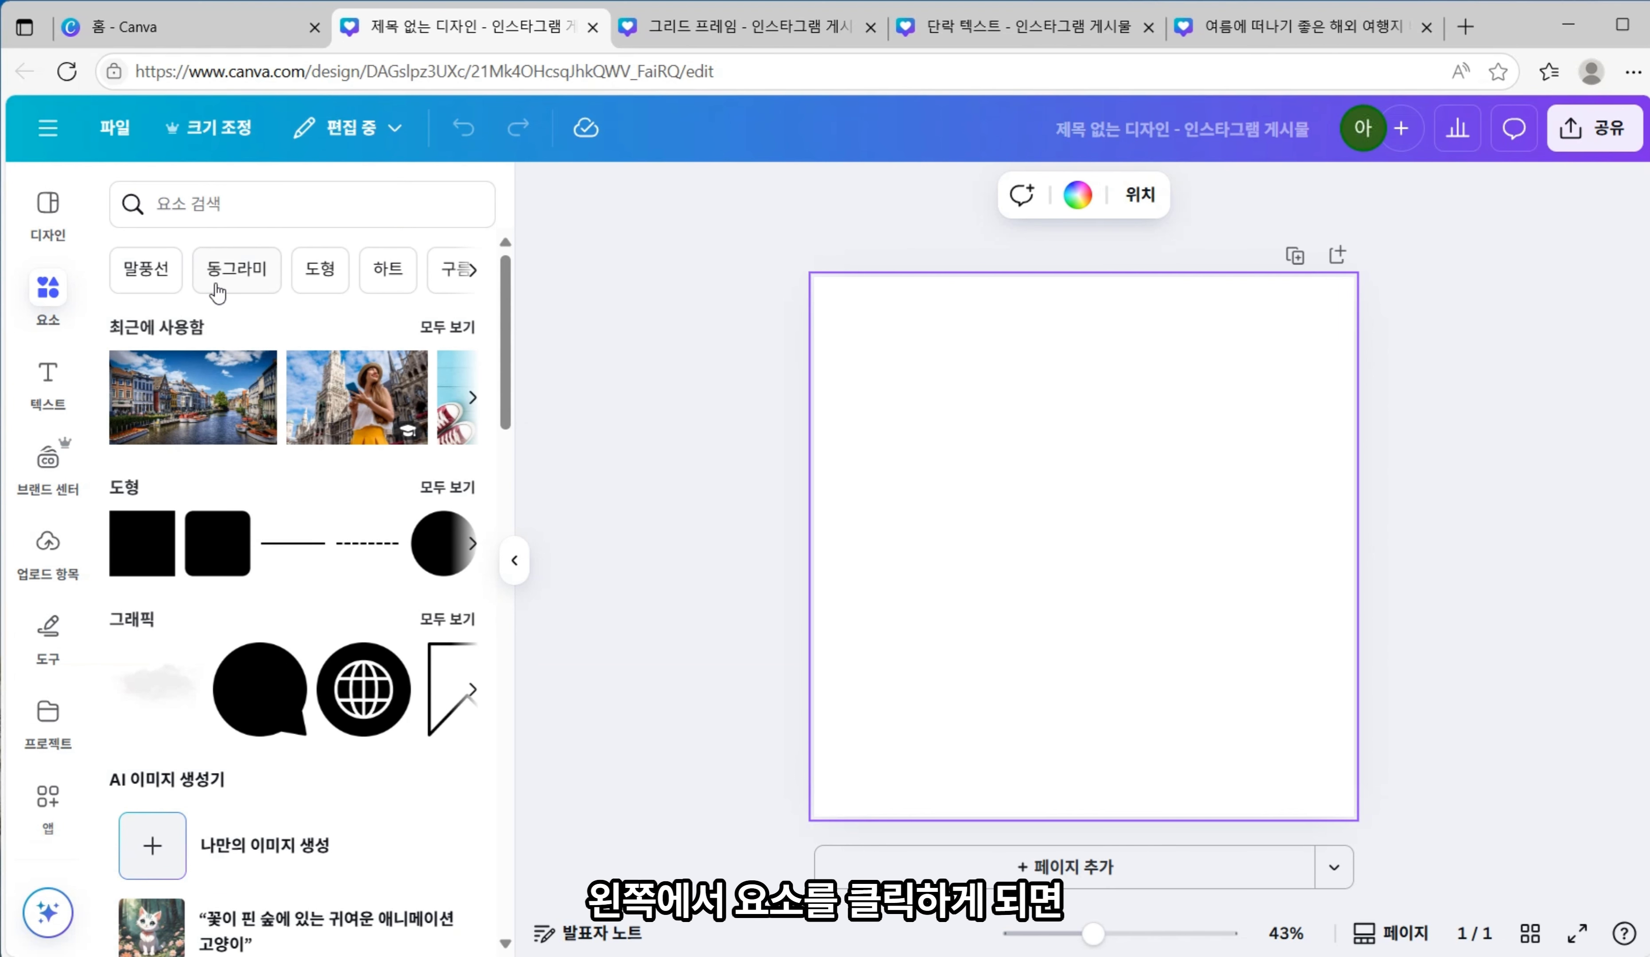
scroll(315, 519, "down", 5)
scroll(328, 536, "down", 8)
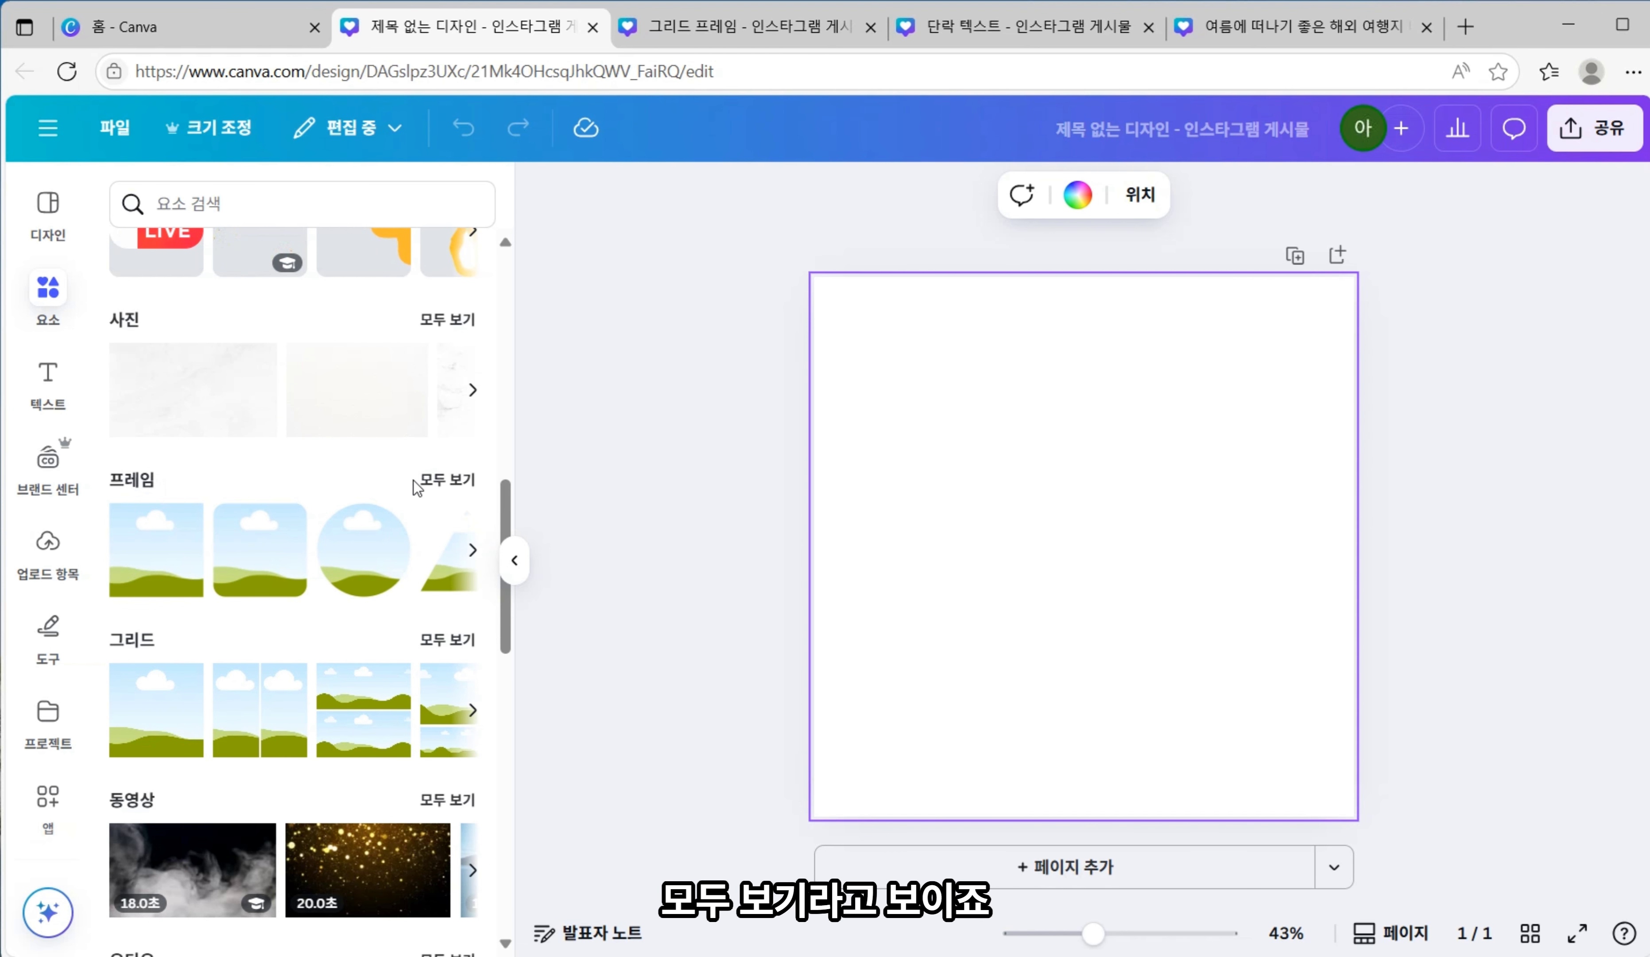
left_click(446, 481)
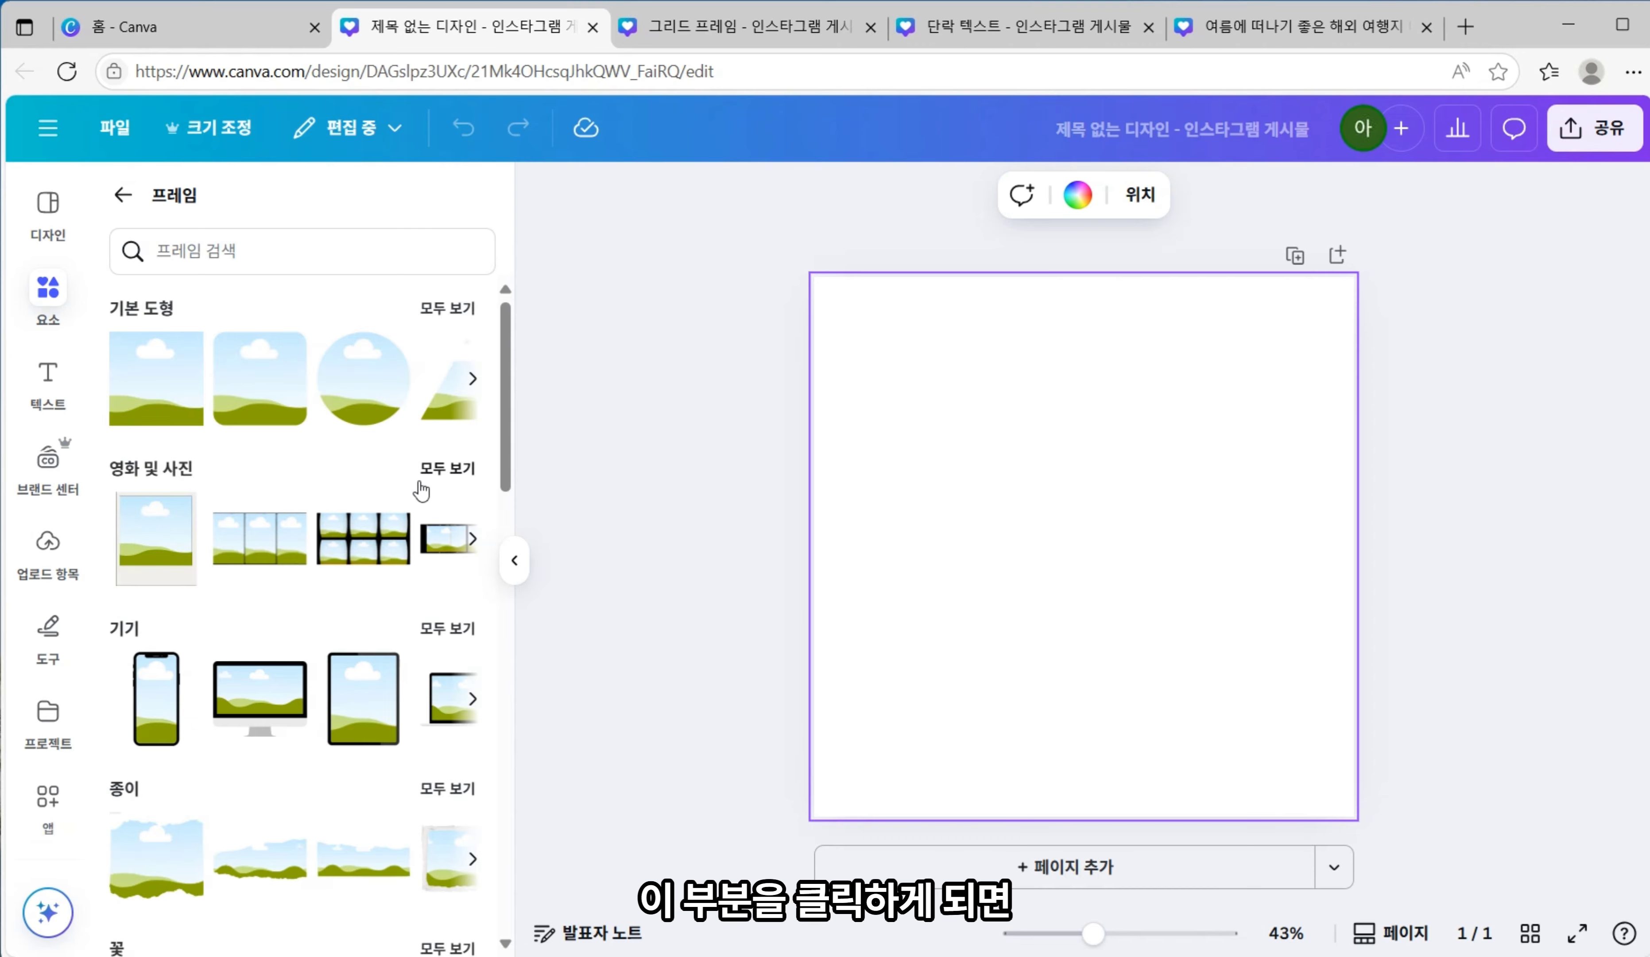
scroll(205, 531, "down", 10)
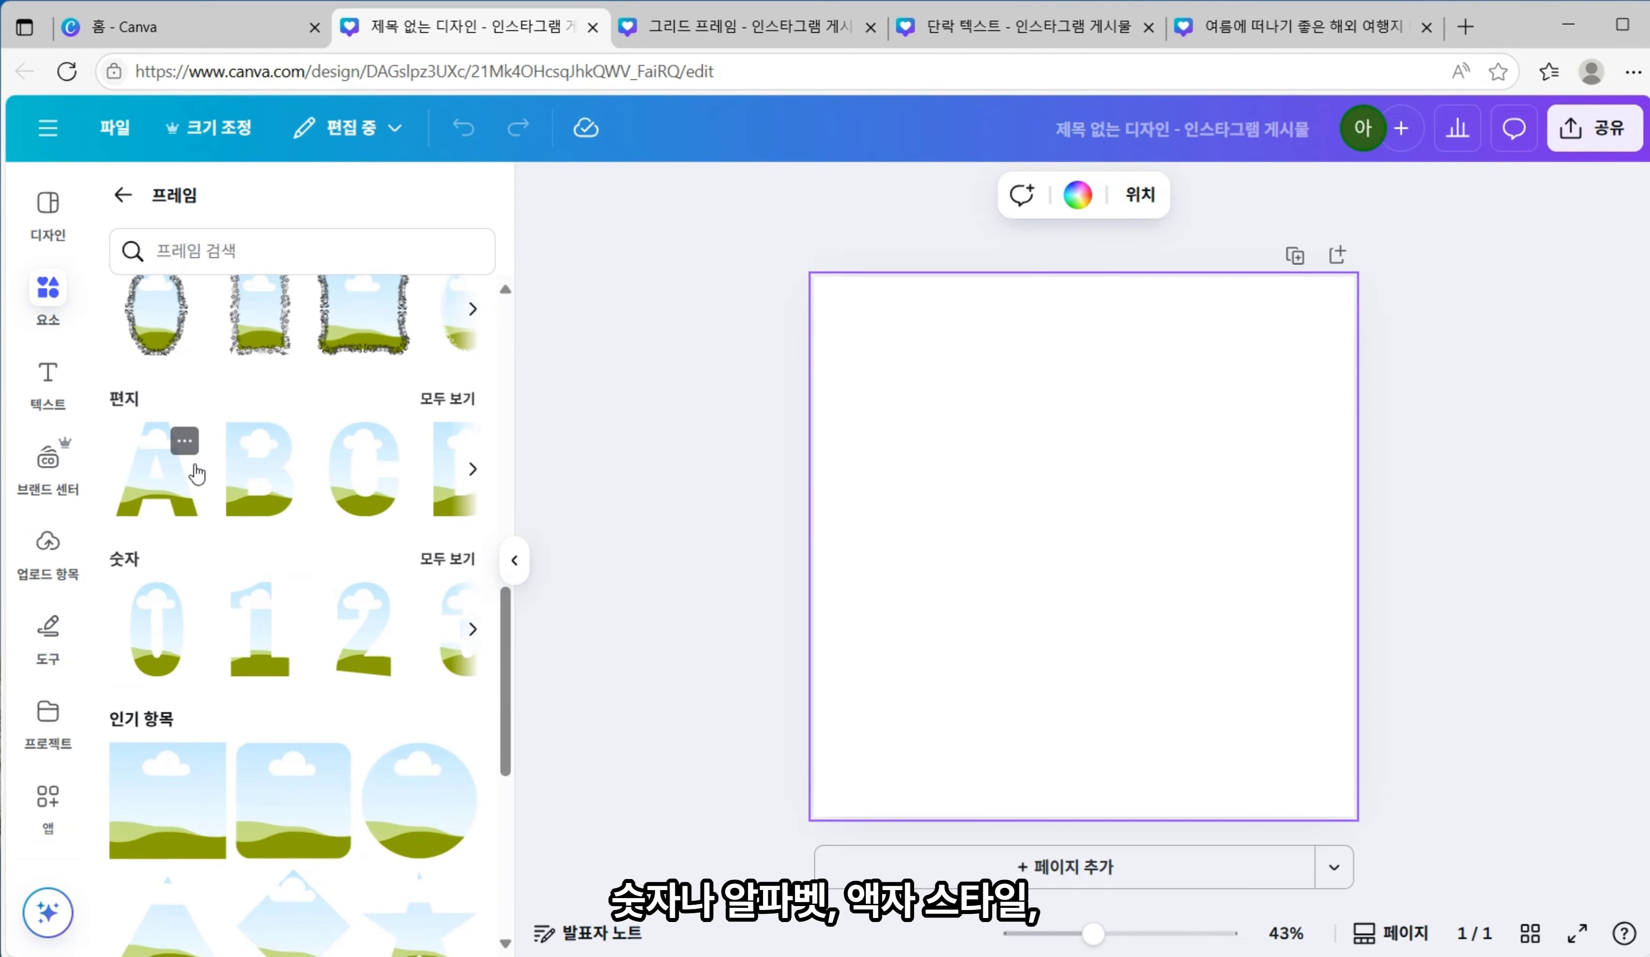
scroll(197, 480, "up", 10)
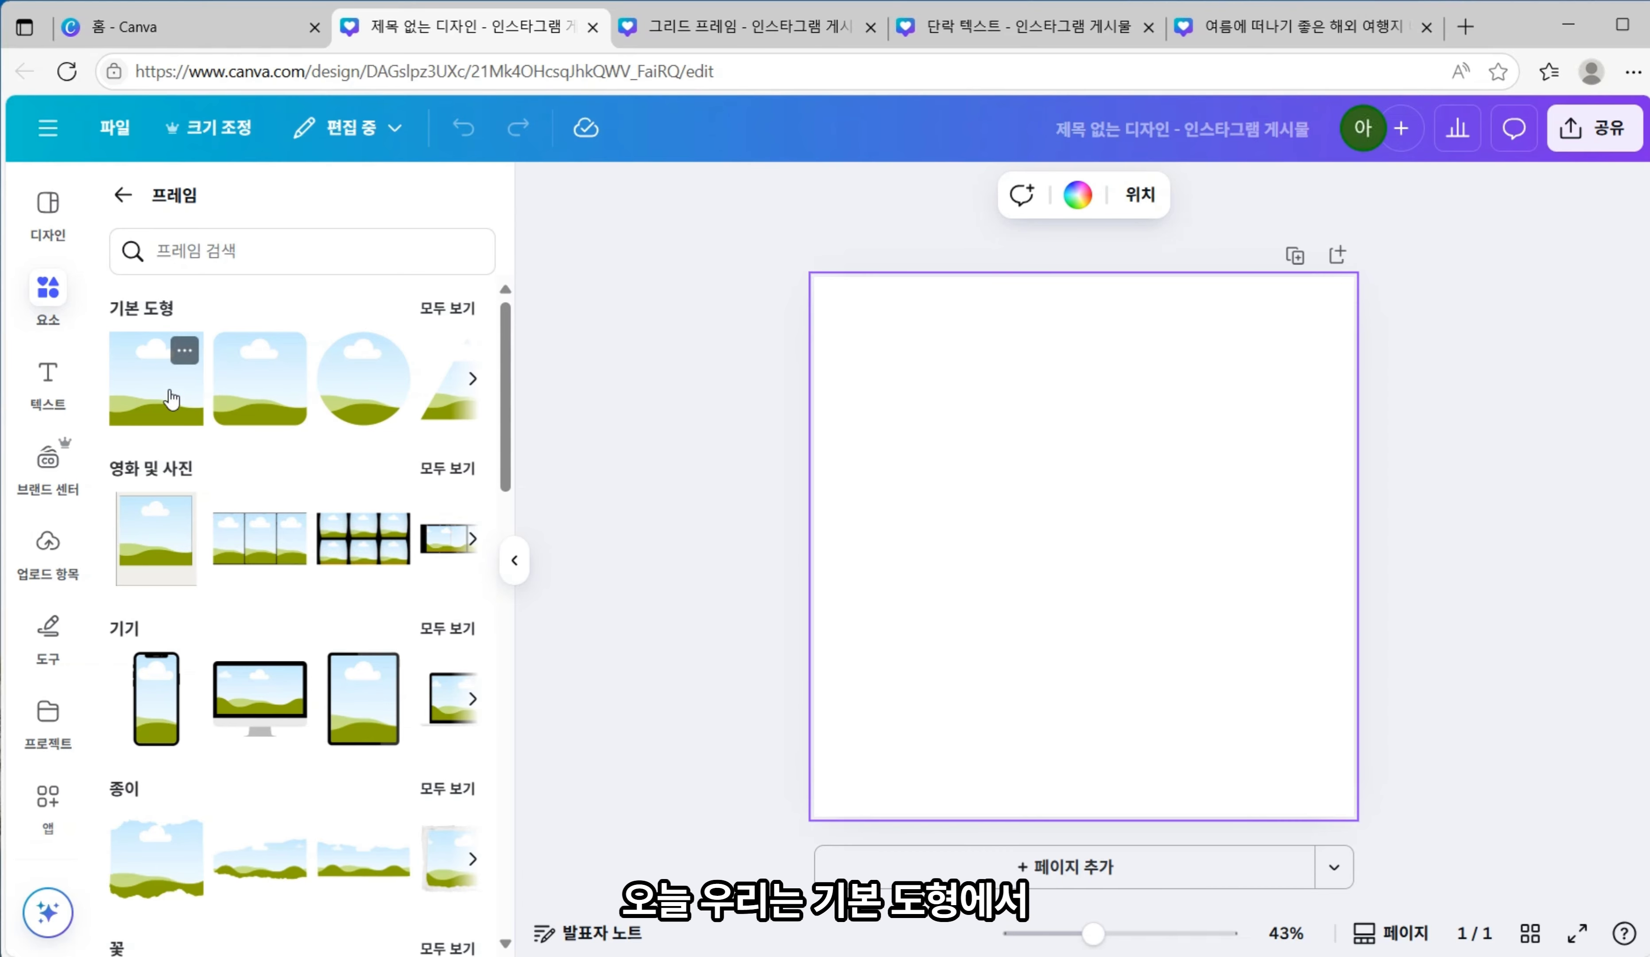
left_click(188, 413)
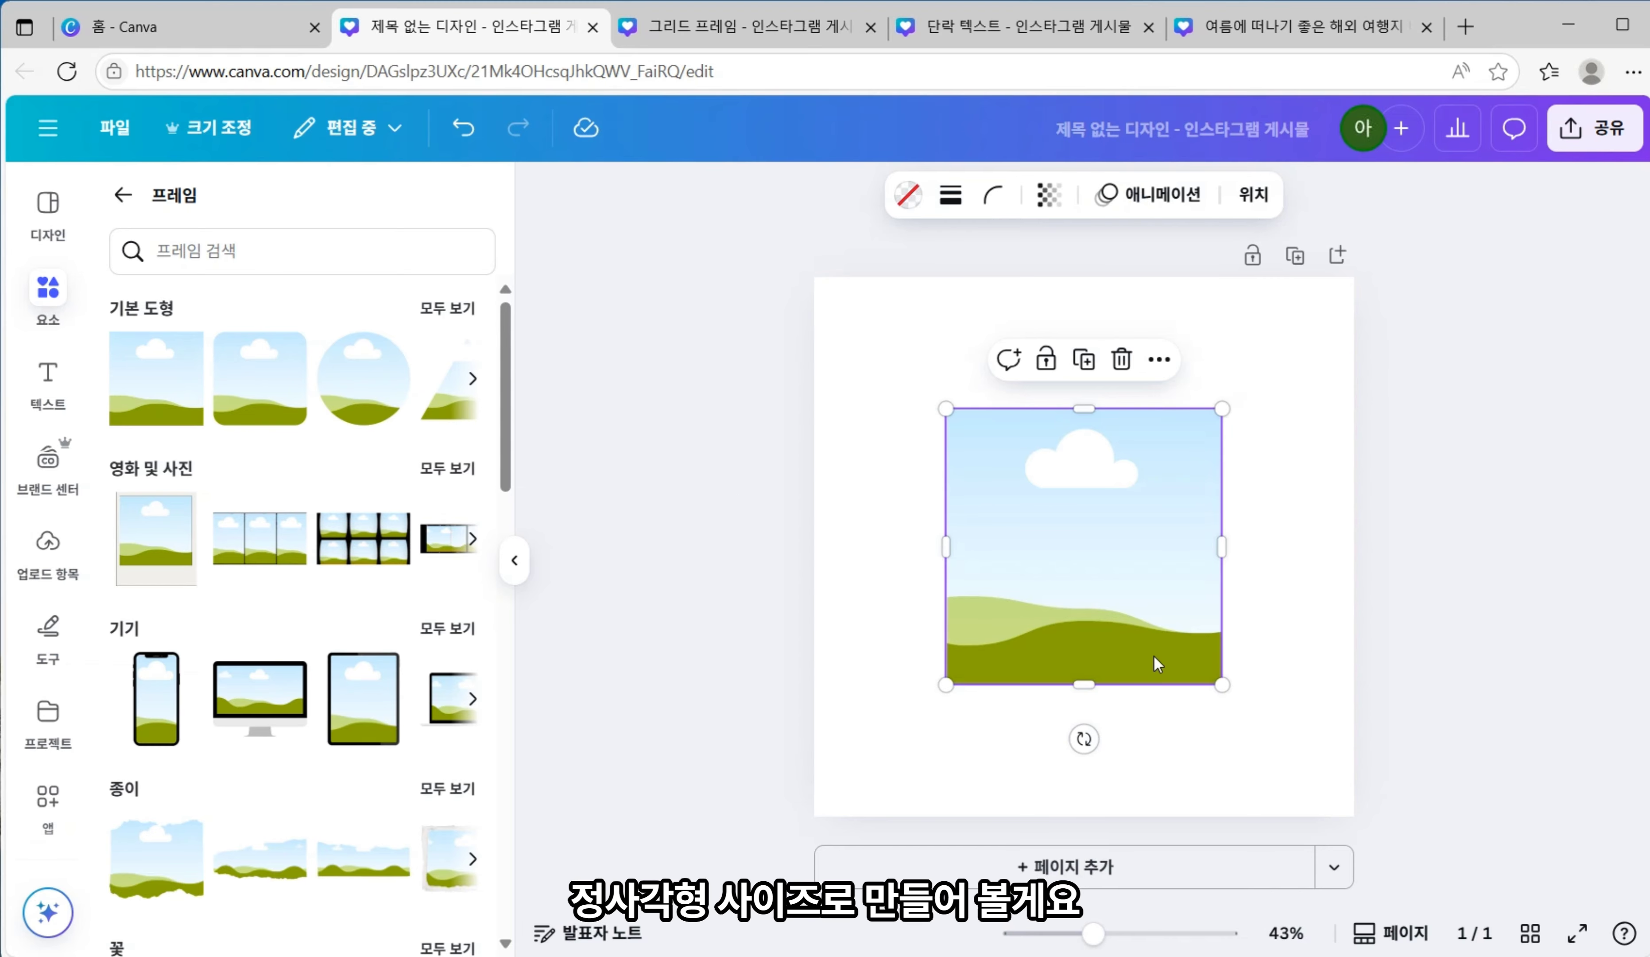
left_click(1282, 553)
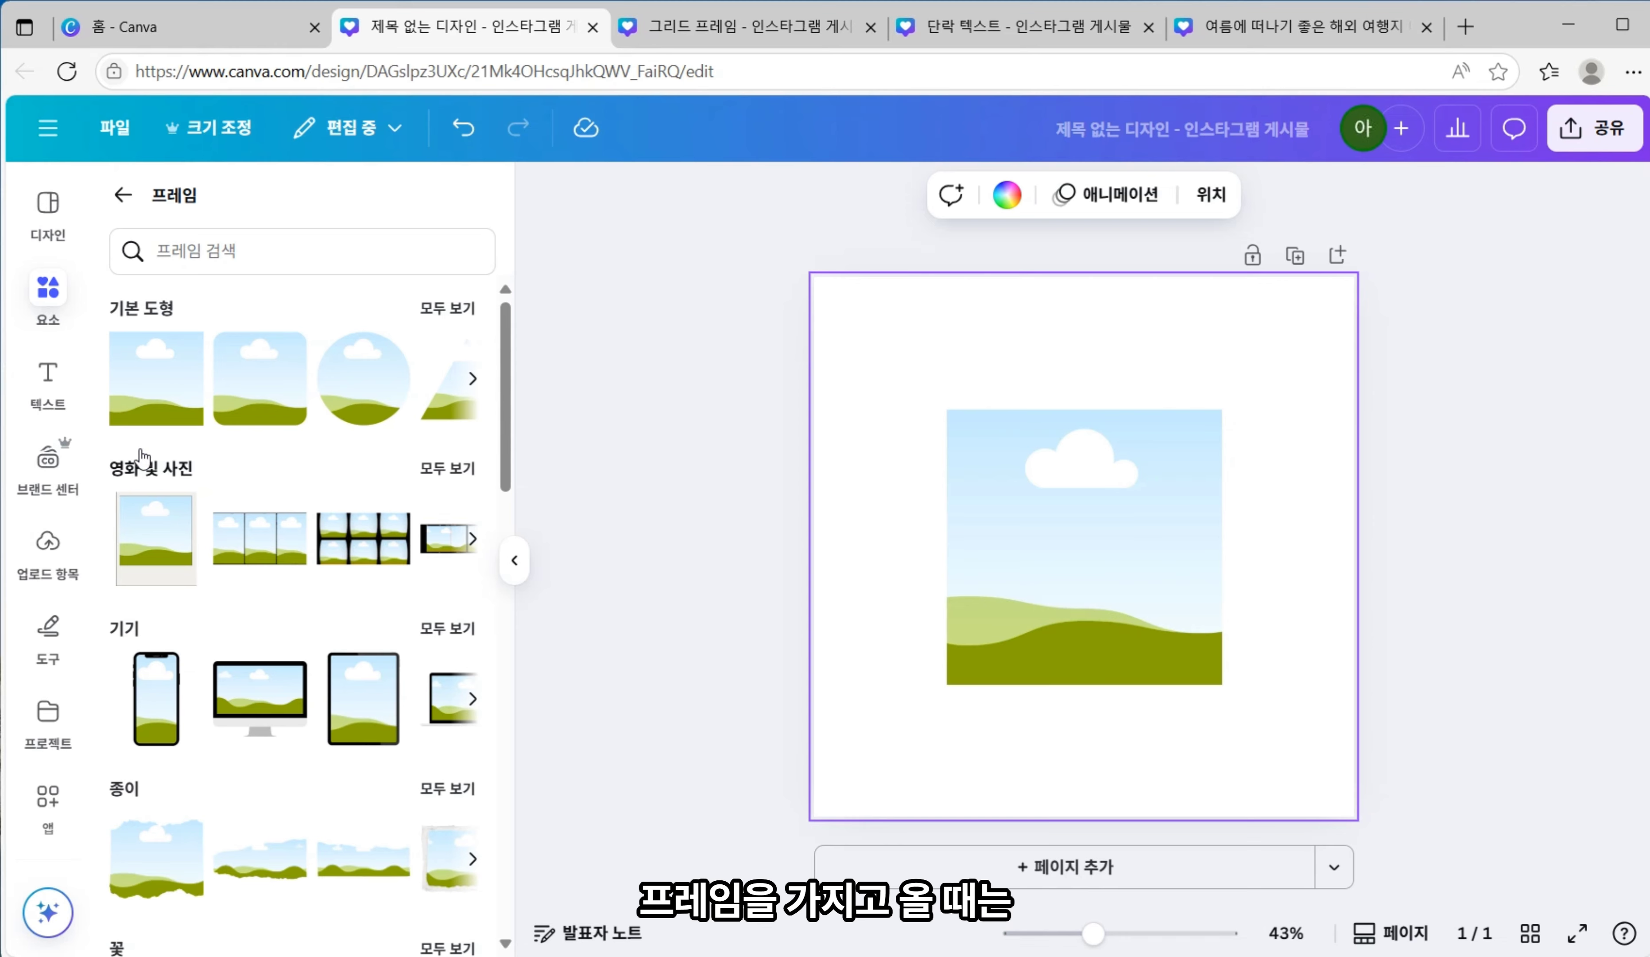
- Try adding a second square frame over the first one, and delete the extra copy
left_click(166, 396)
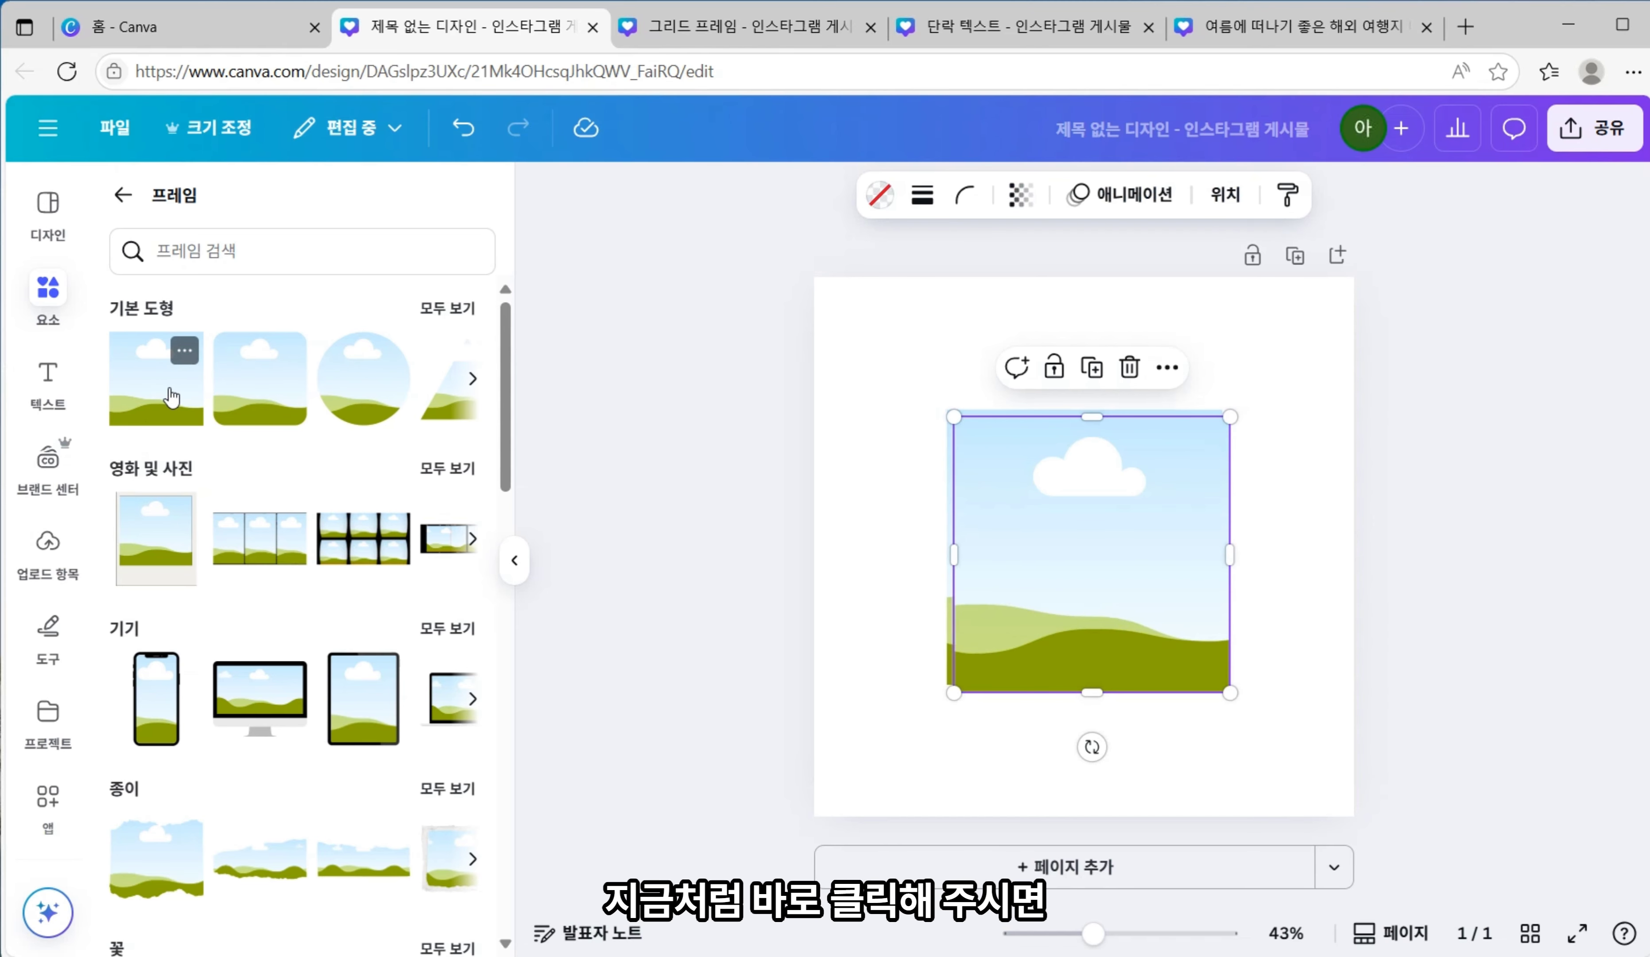
left_click(1280, 550)
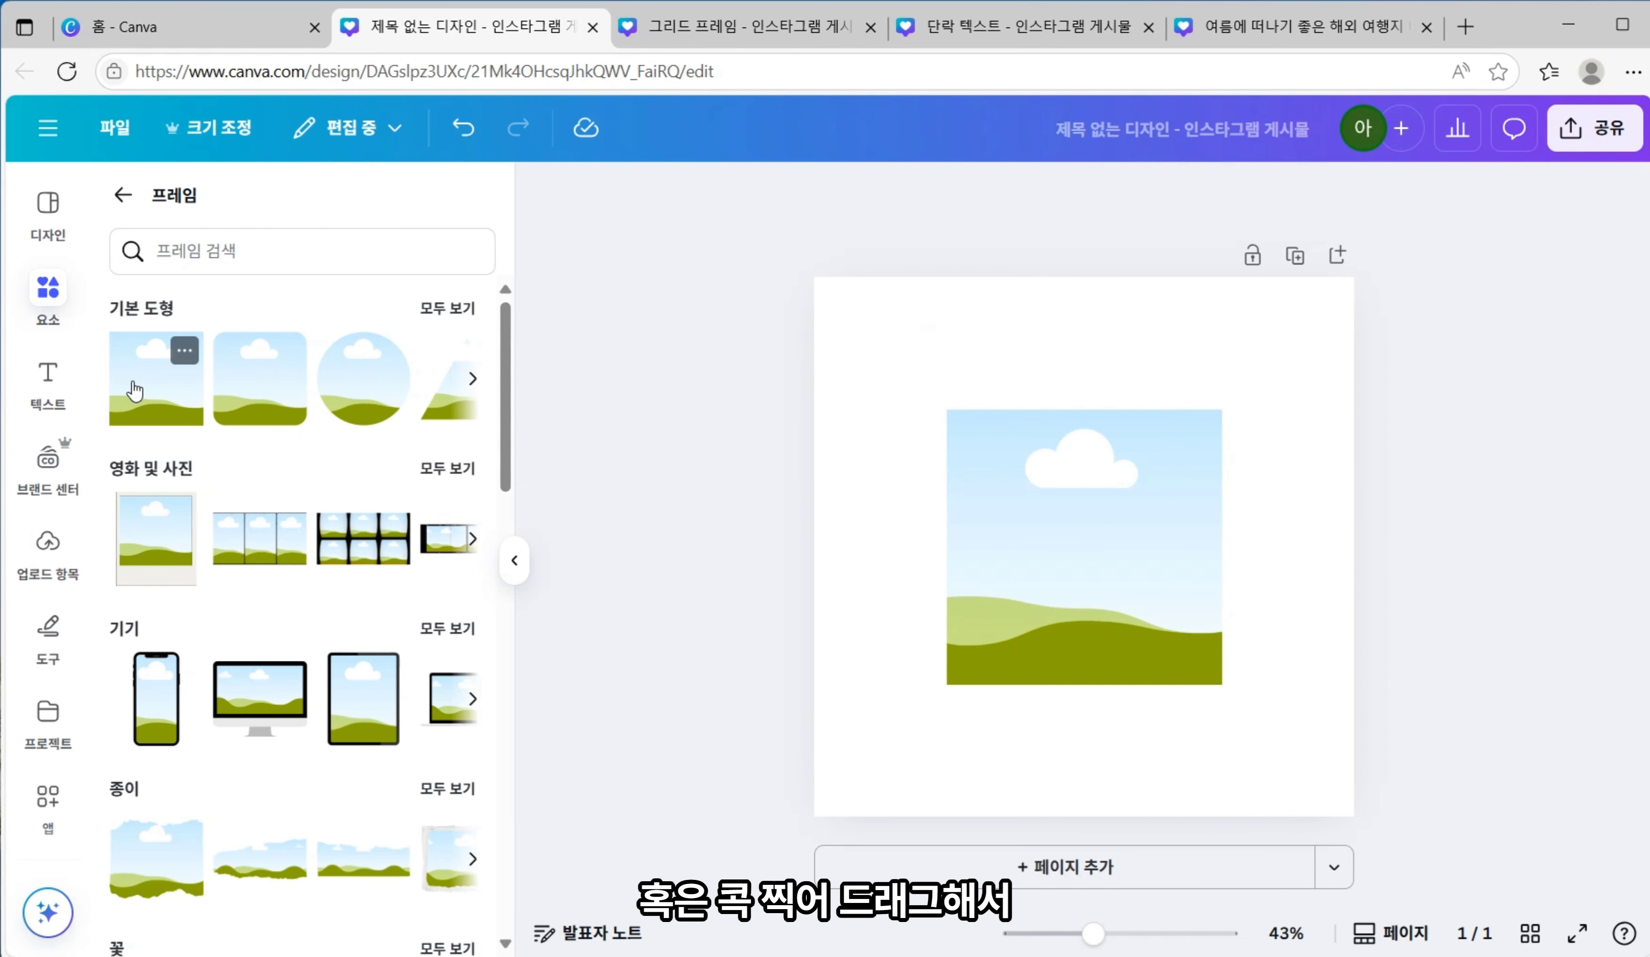
left_click_drag(133, 383, 1050, 413)
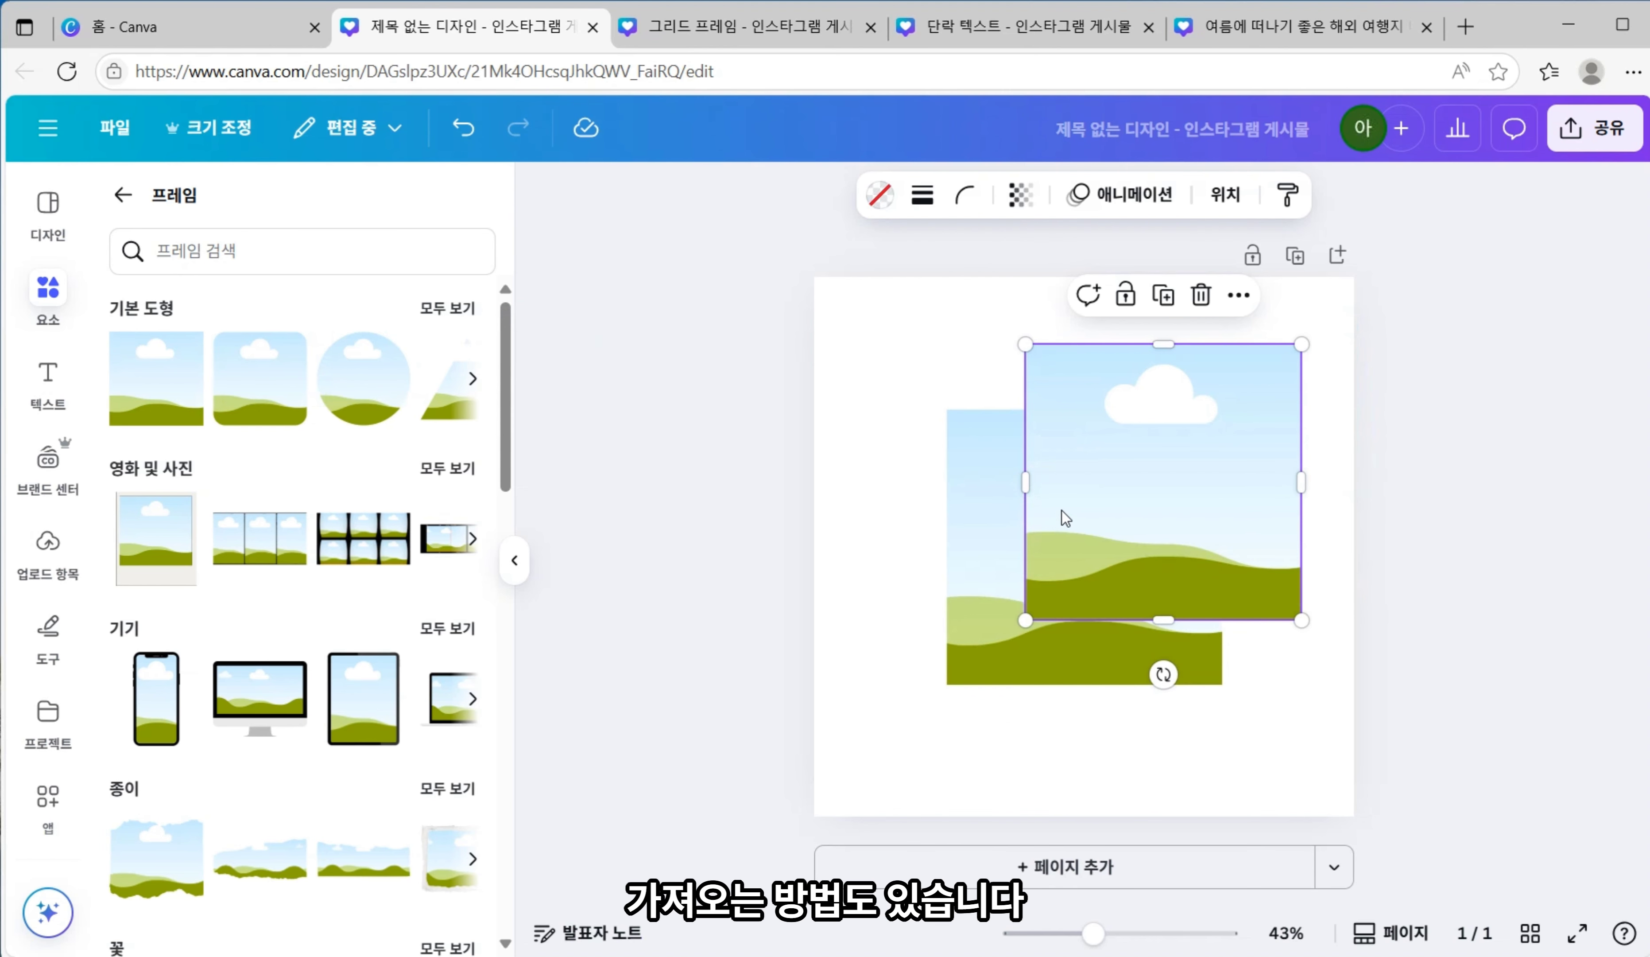
key("Delete")
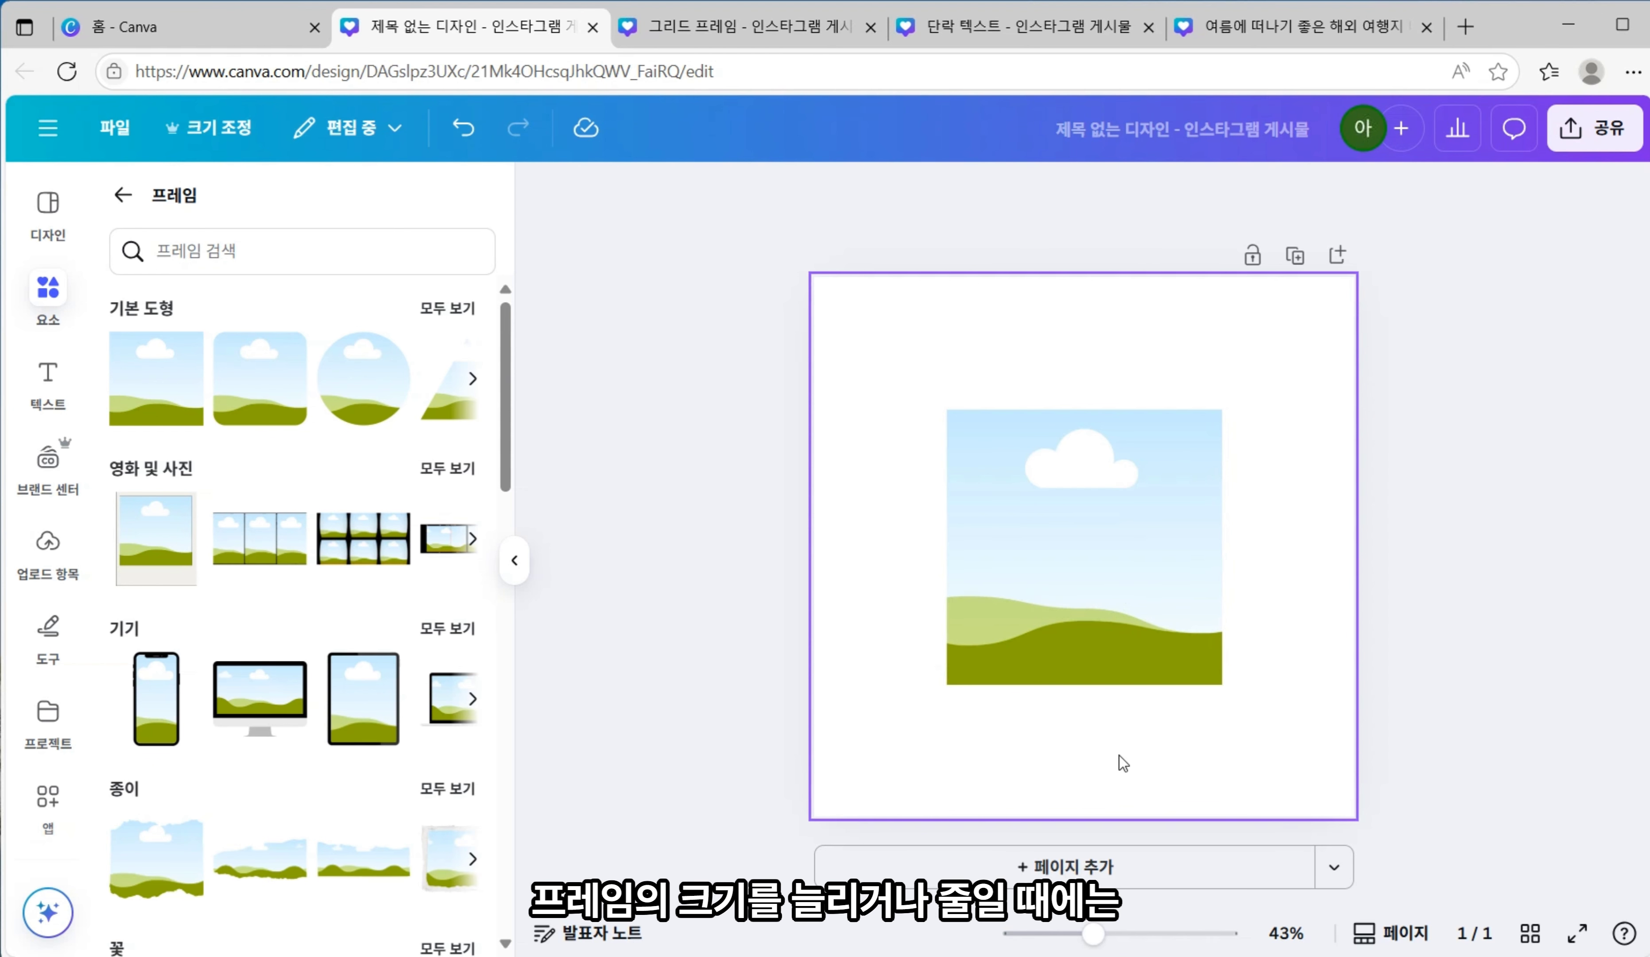
- Shrink the square frame slightly and move it to the page's upper-left corner
left_click(1189, 670)
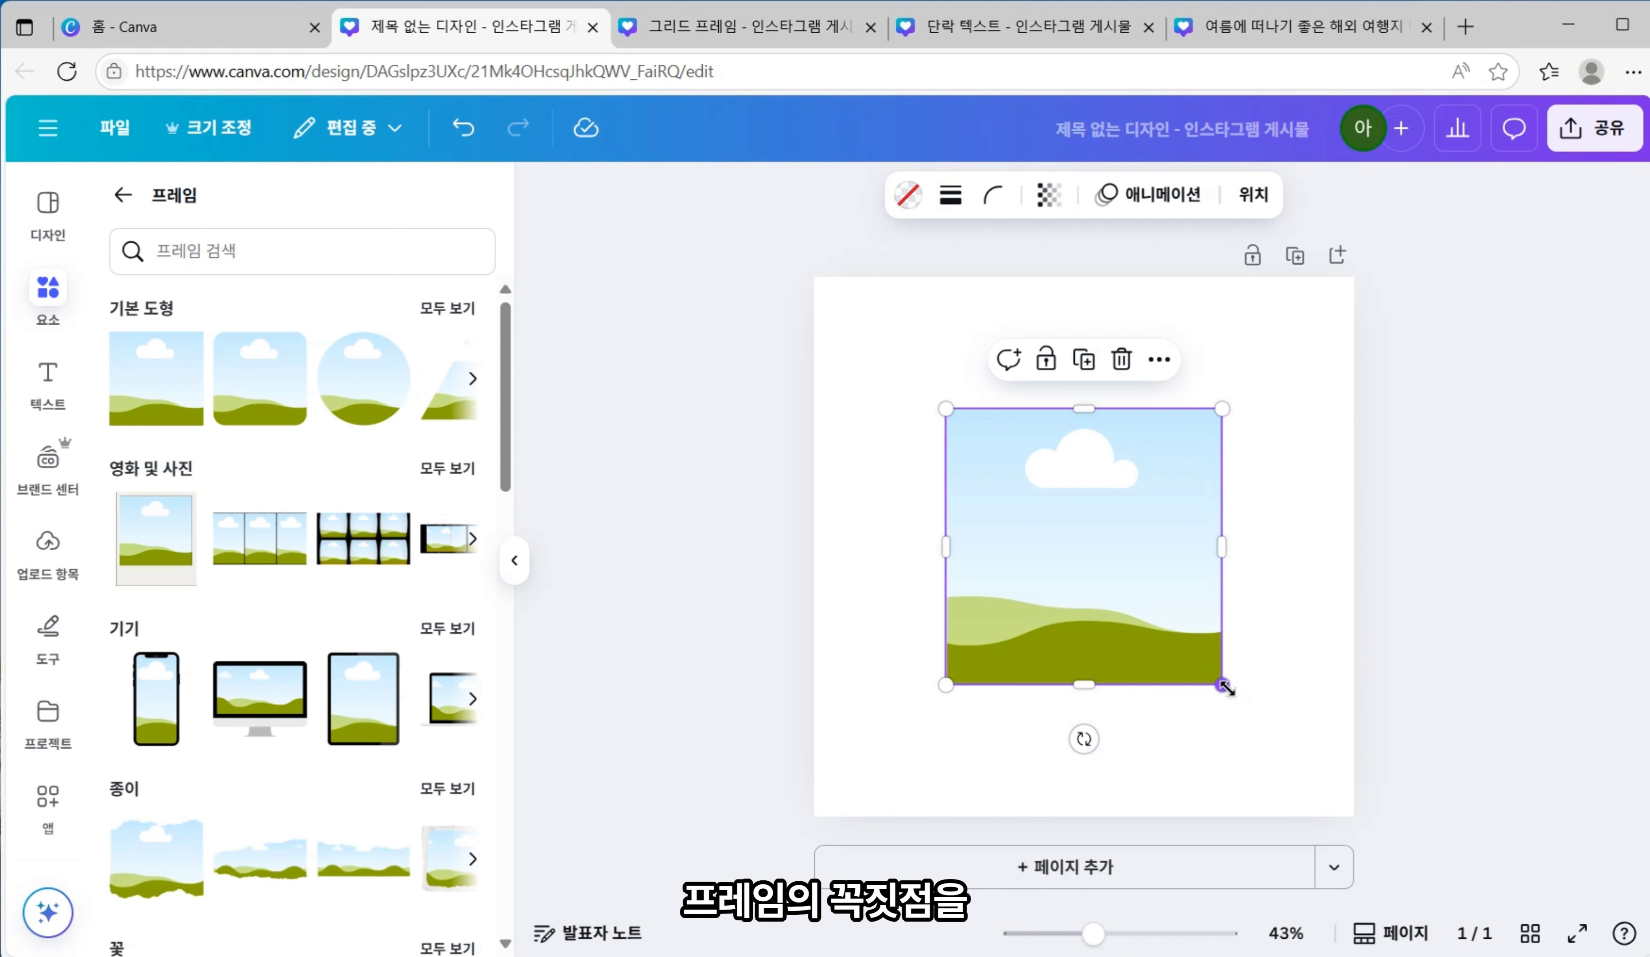
mouse_move(1225, 687)
left_mouse_down()
mouse_move(1301, 768)
mouse_move(1217, 662)
left_mouse_up()
left_click(1280, 732)
left_click_drag(1095, 608, 983, 481)
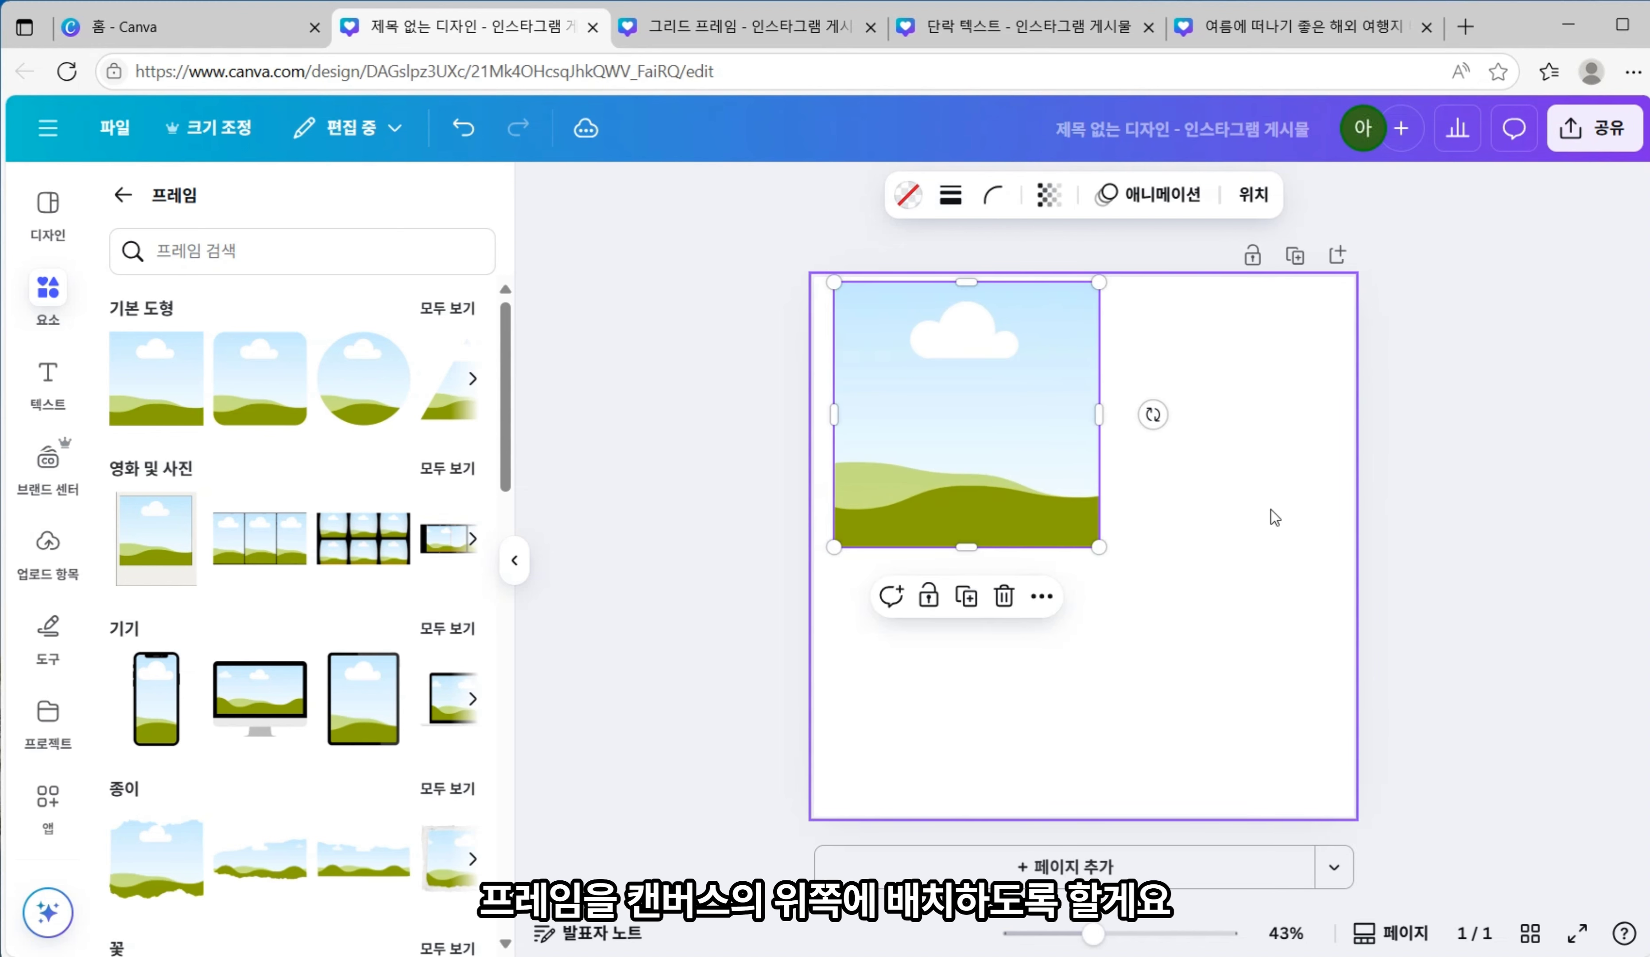
left_click(1276, 518)
- Stretch the frame into a wide rectangle spanning nearly the full width of the page's upper half
left_click(999, 383)
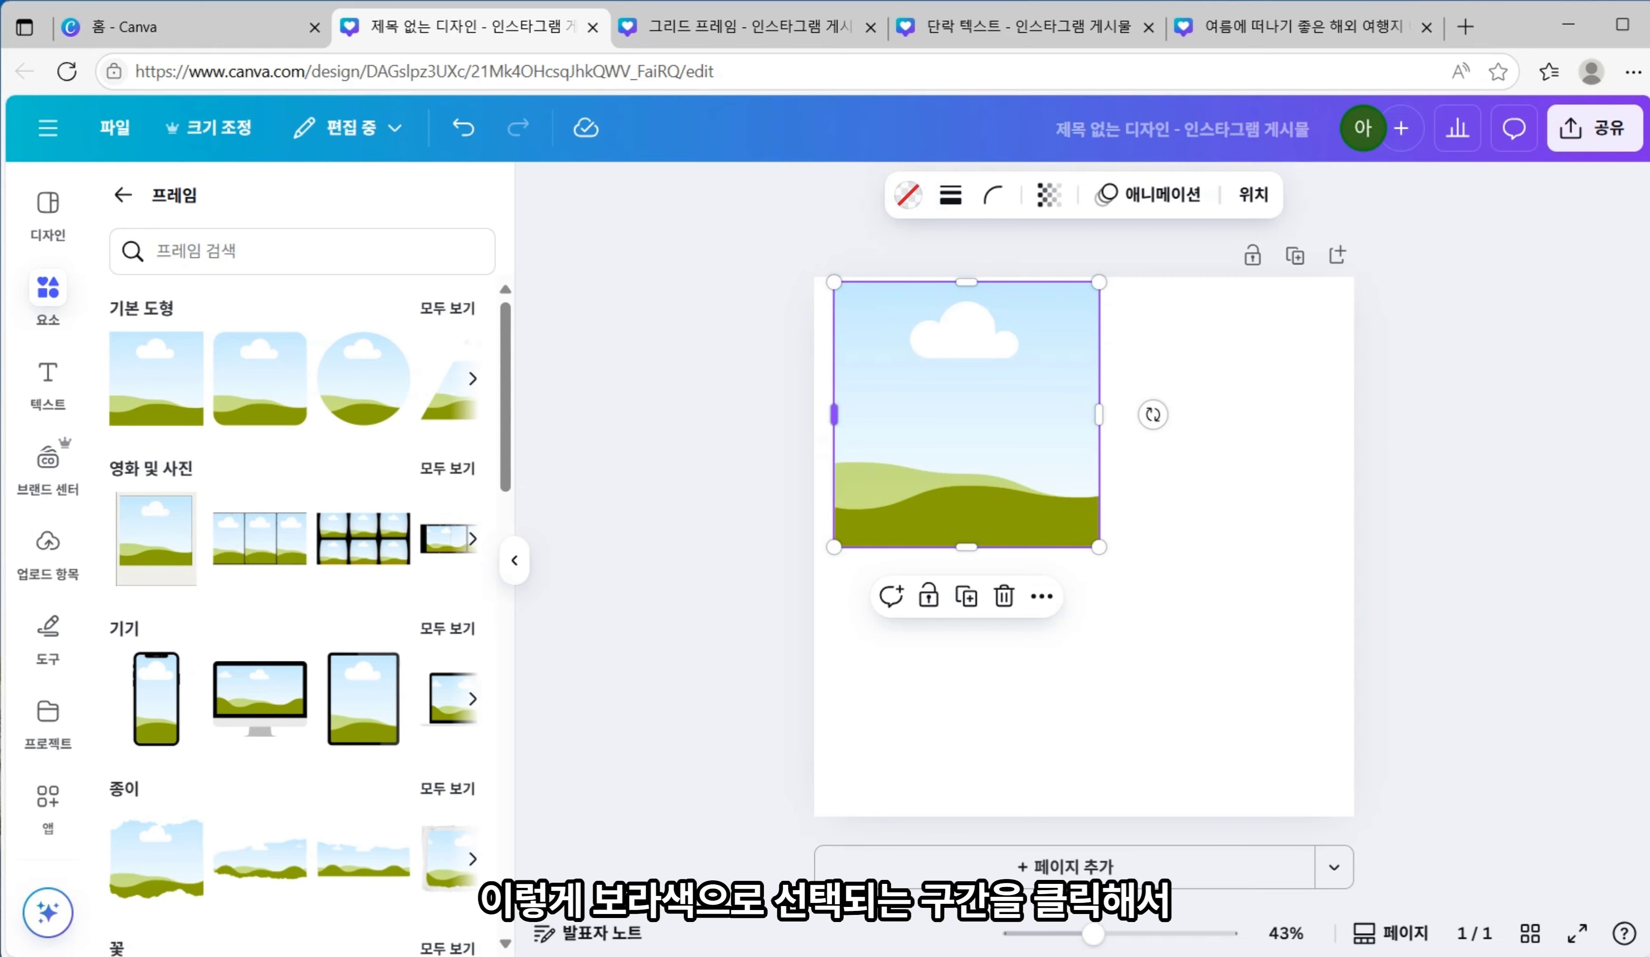
left_click_drag(1104, 410, 1173, 414)
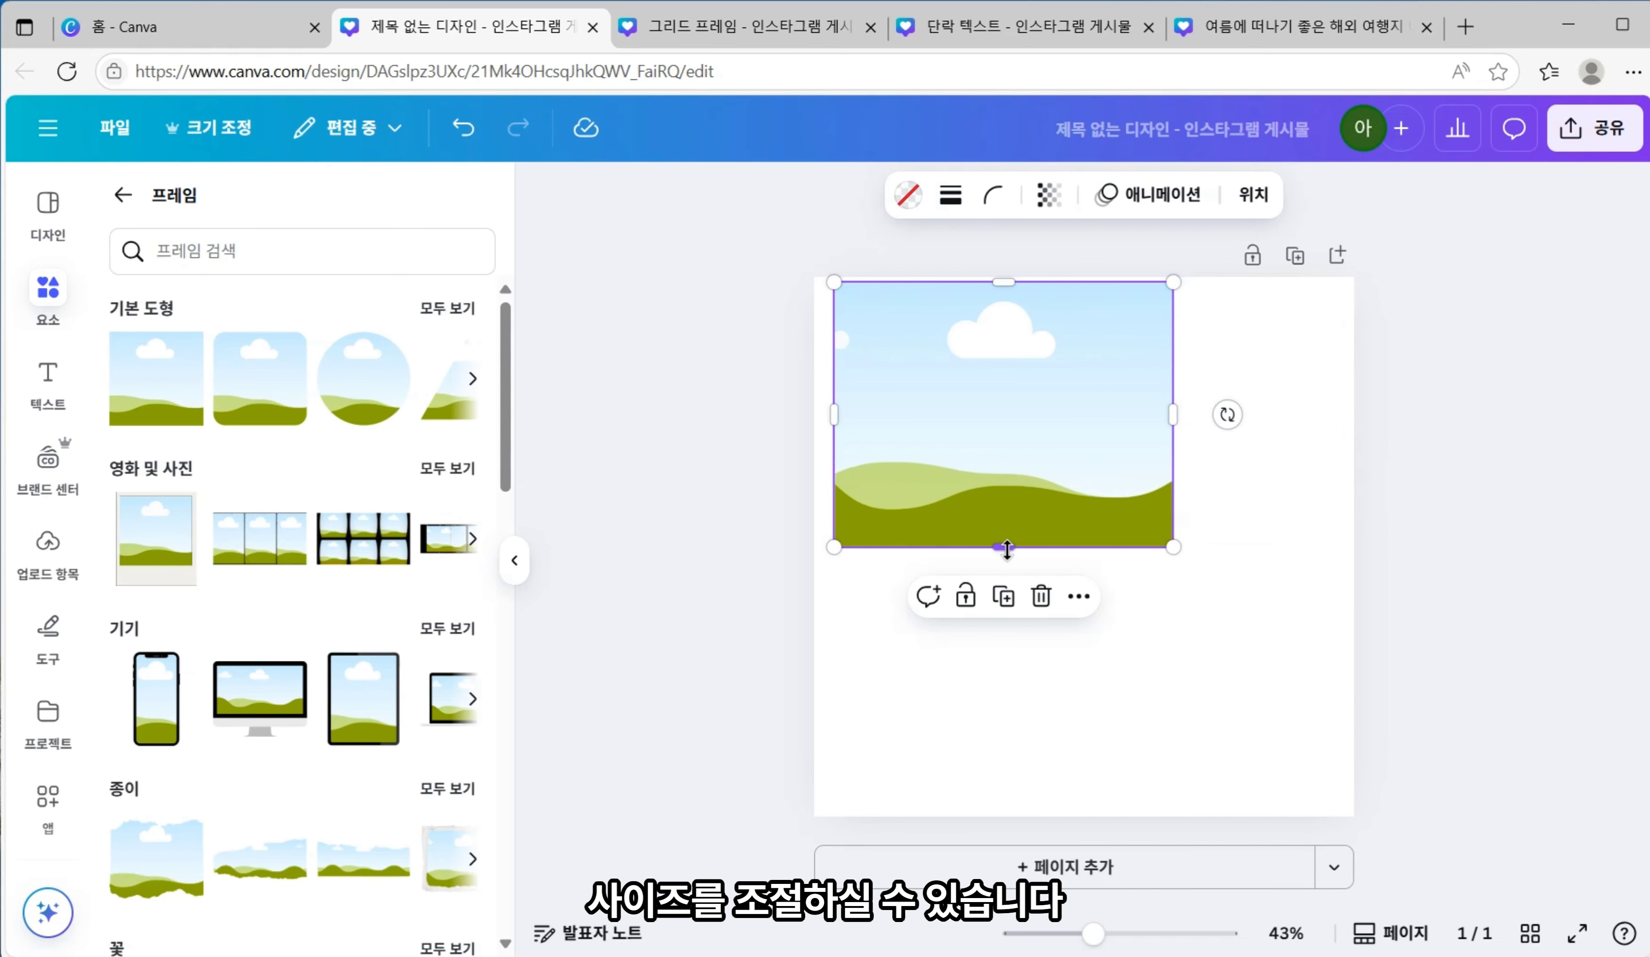
left_click_drag(1003, 546, 1003, 673)
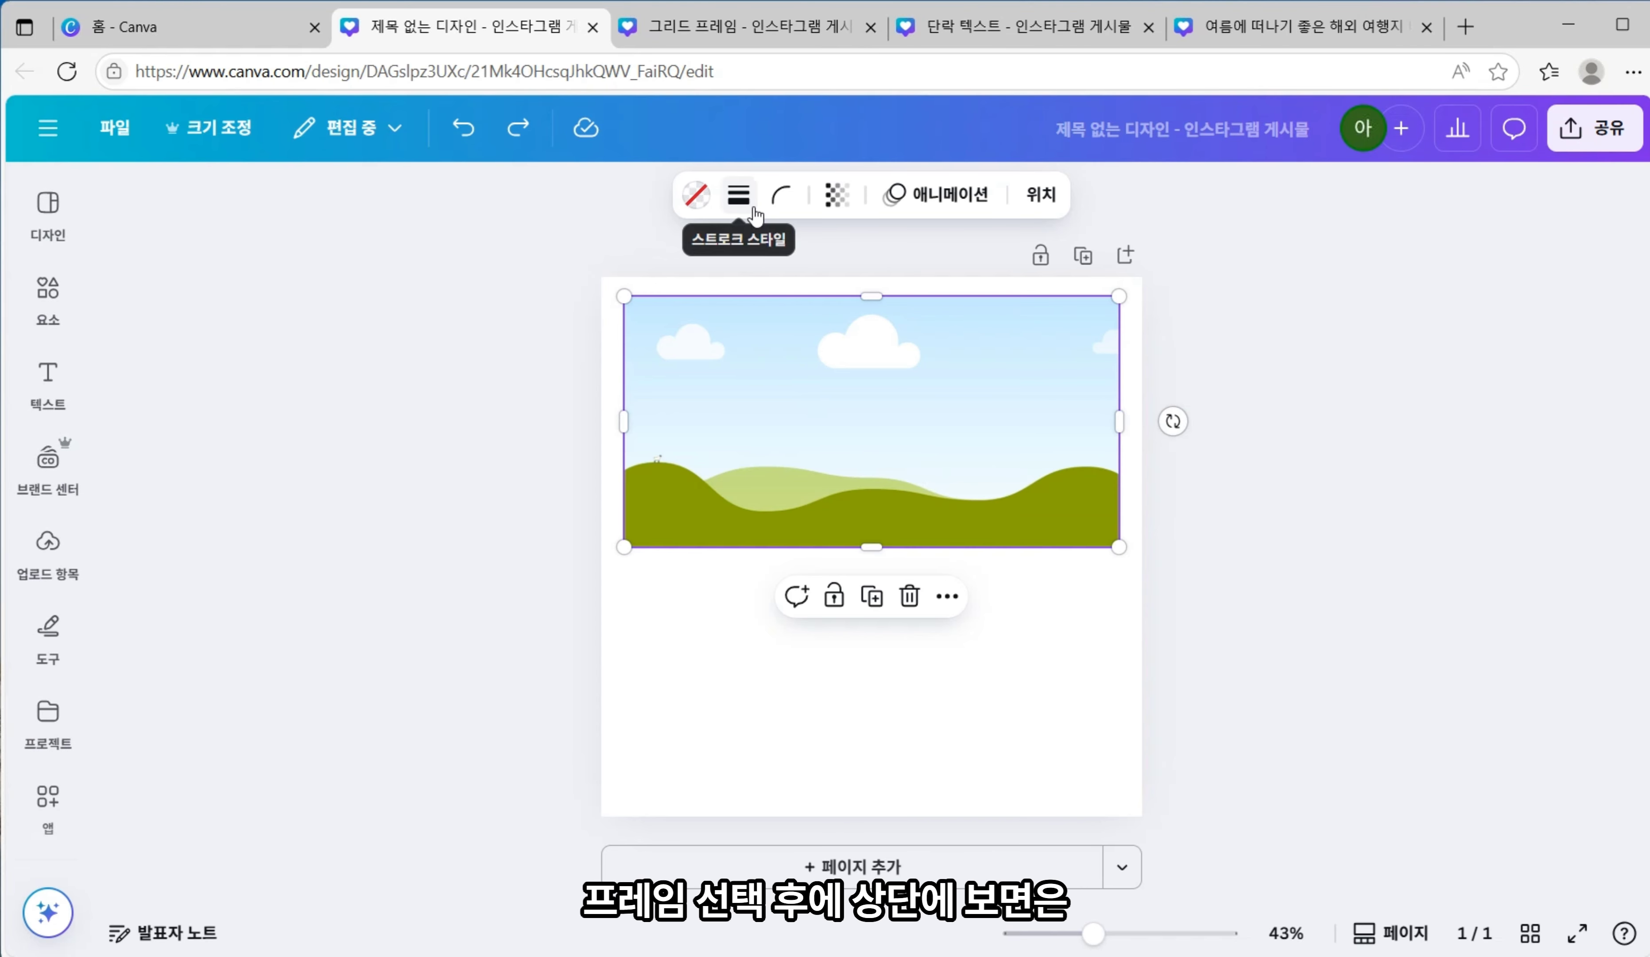
- Give the frame a red dotted border with a thickness of 10, trying the solid and dashed styles first
left_click(740, 195)
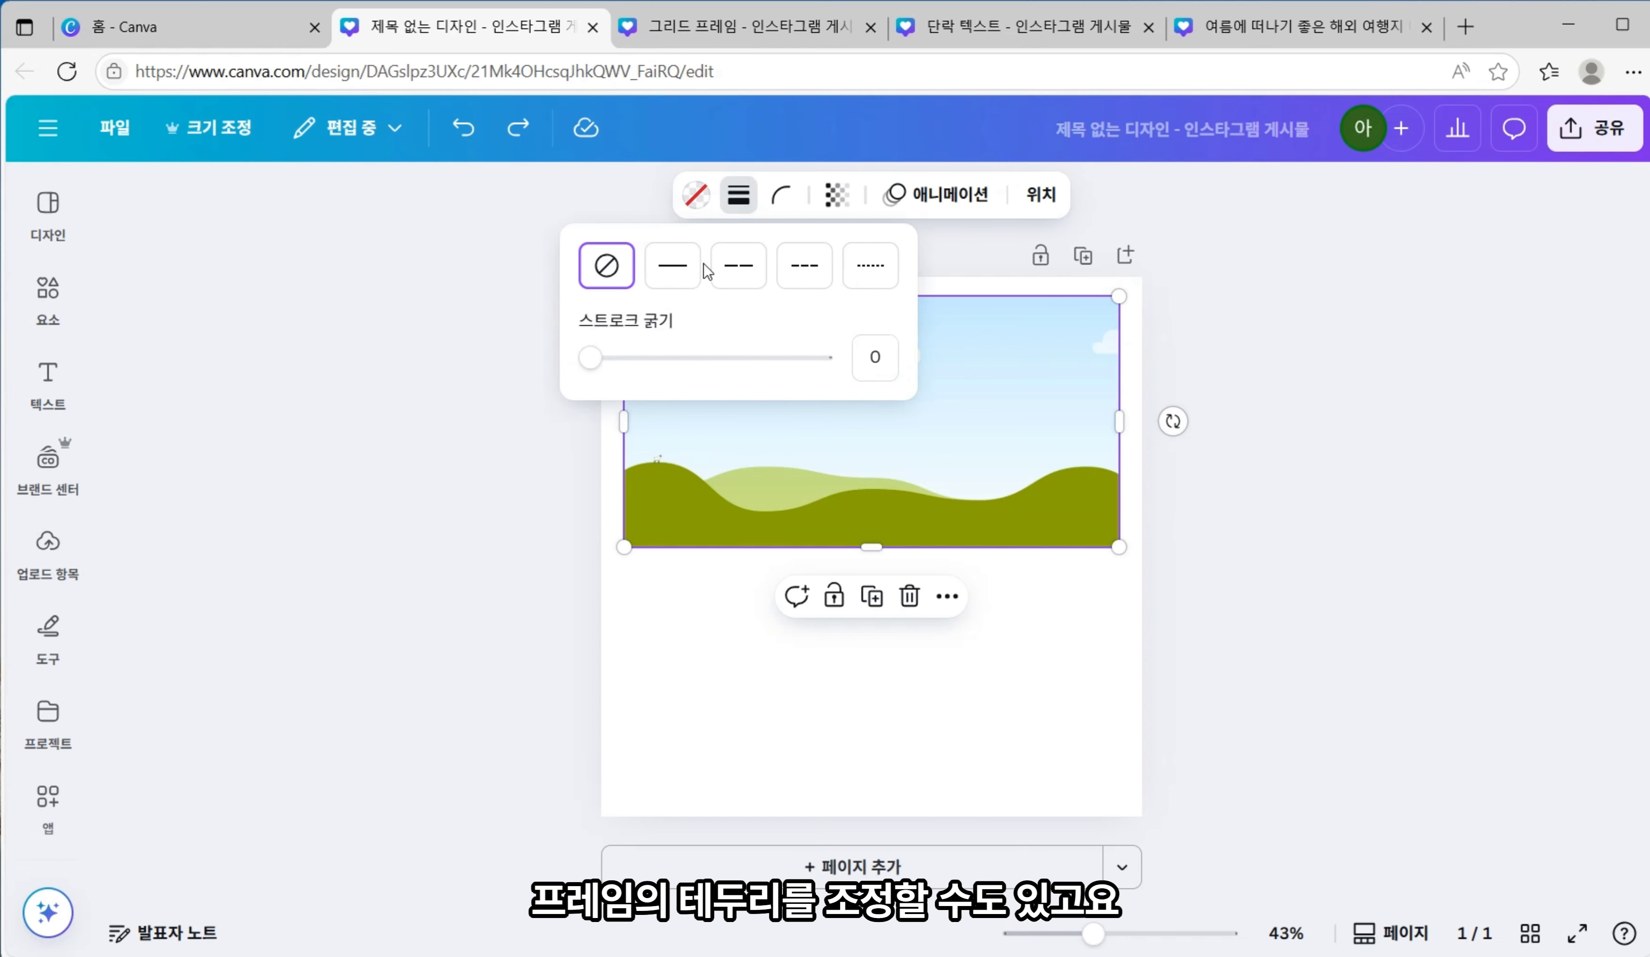
left_click(676, 270)
left_click(739, 270)
left_click(805, 269)
left_click(865, 282)
mouse_move(599, 358)
left_mouse_down()
mouse_move(750, 376)
mouse_move(615, 357)
left_mouse_up()
left_click(716, 197)
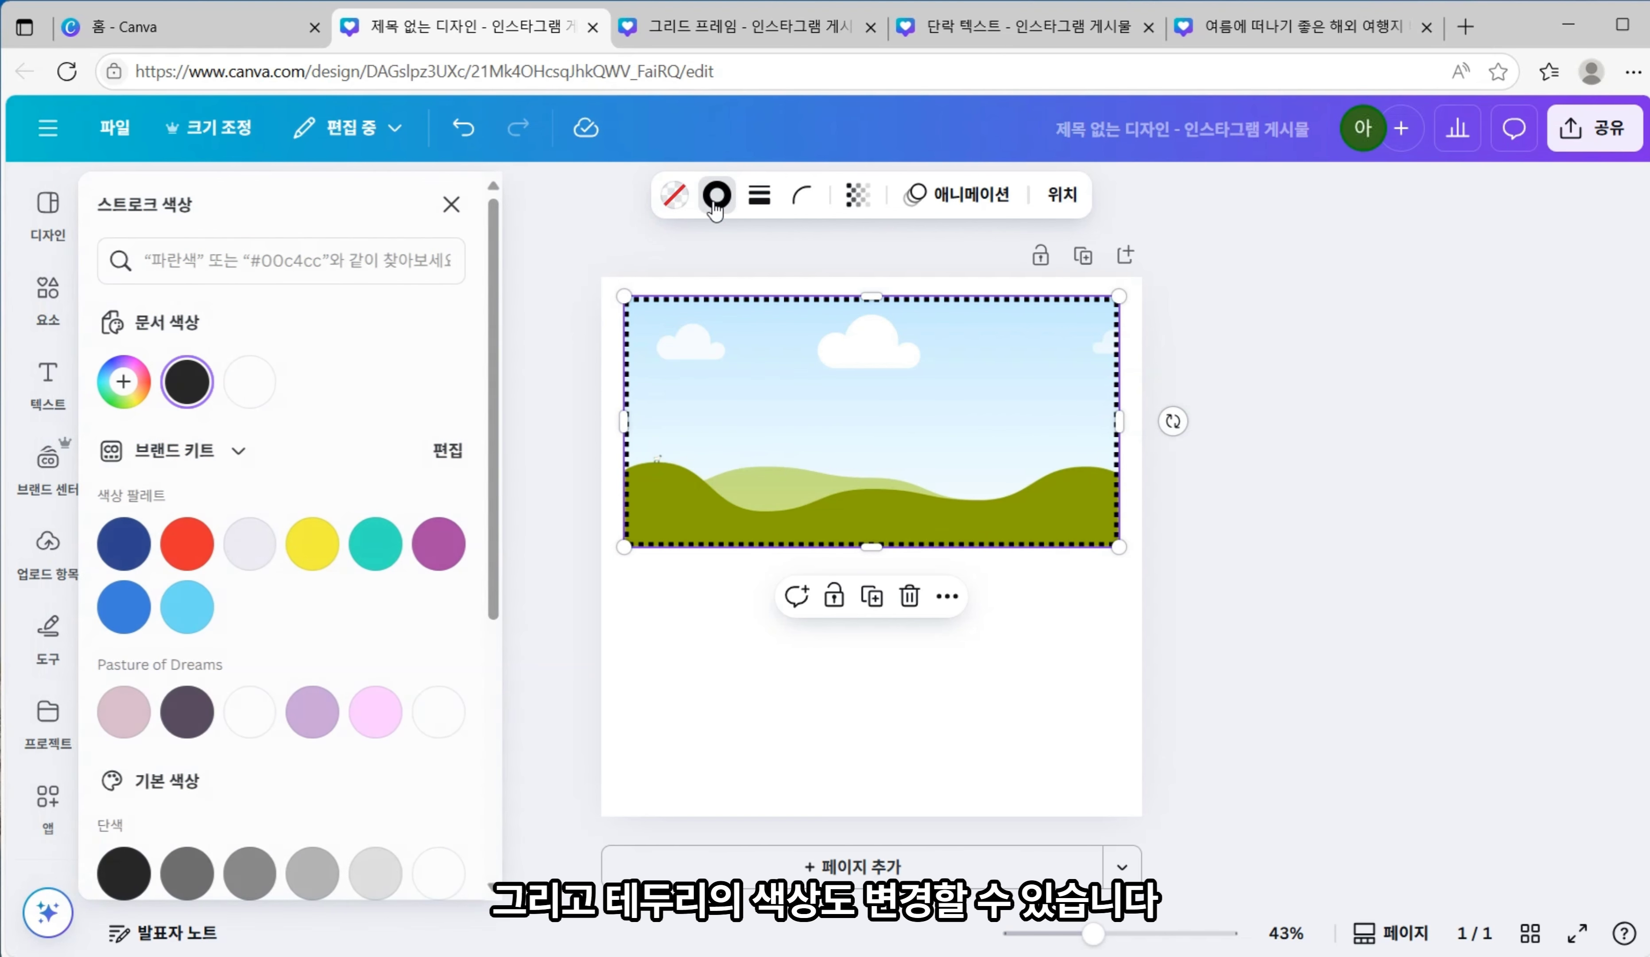
left_click(220, 551)
- Round the frame's corners to 44 and remove its dotted border
left_click(801, 195)
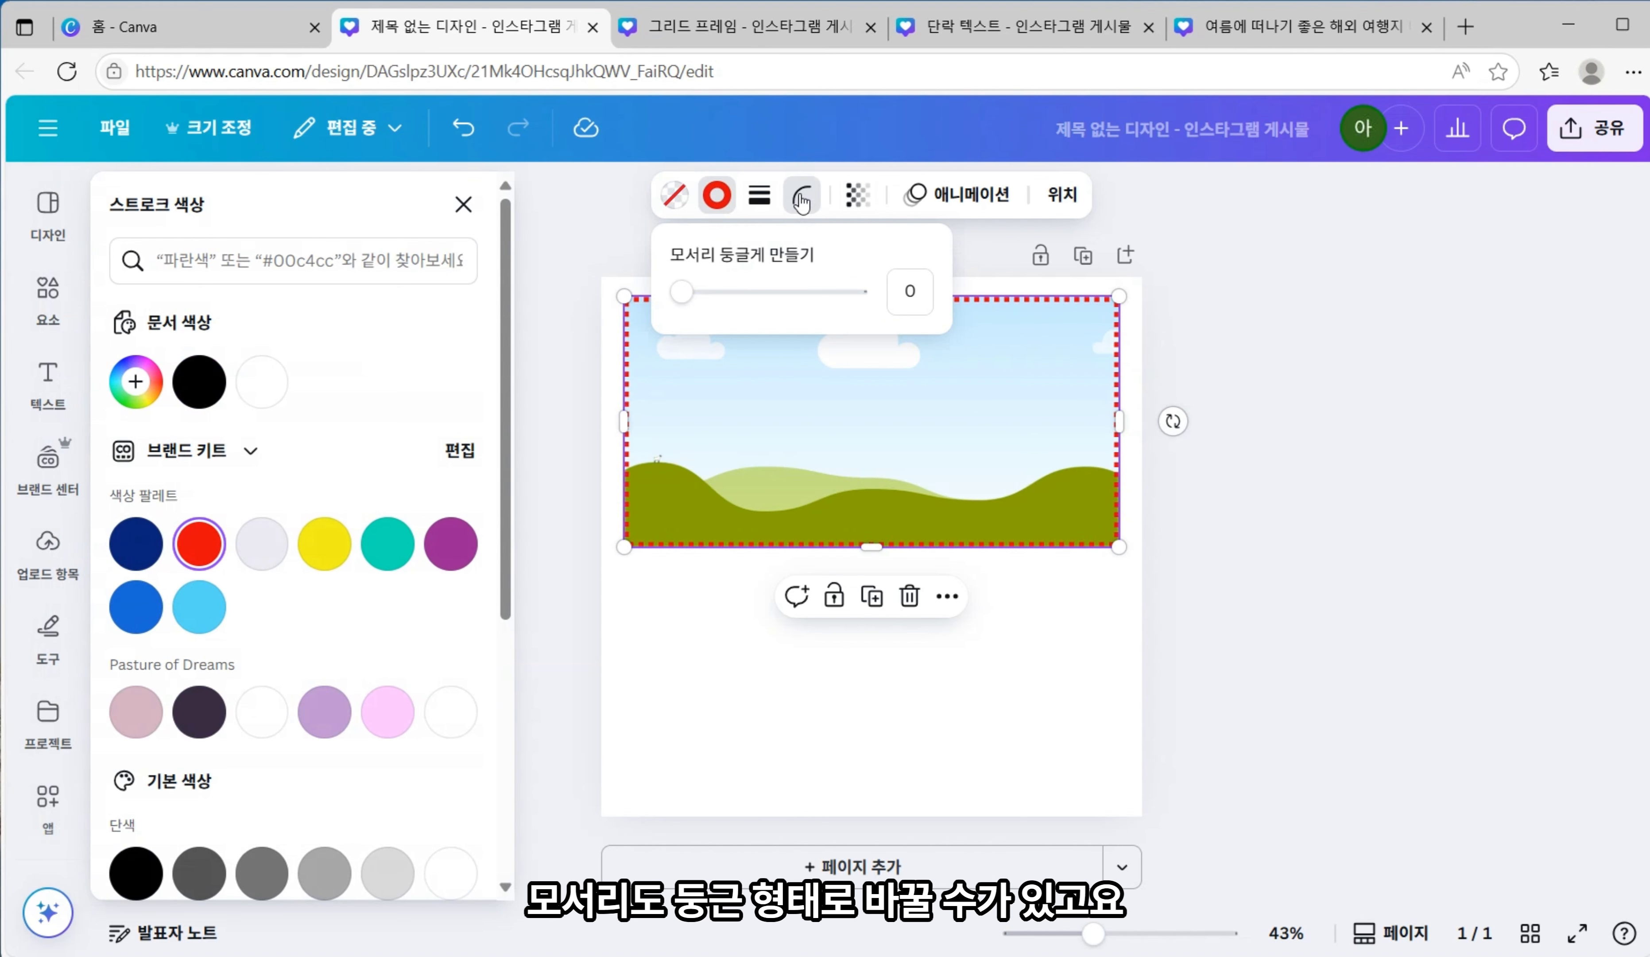
left_click_drag(682, 302, 760, 297)
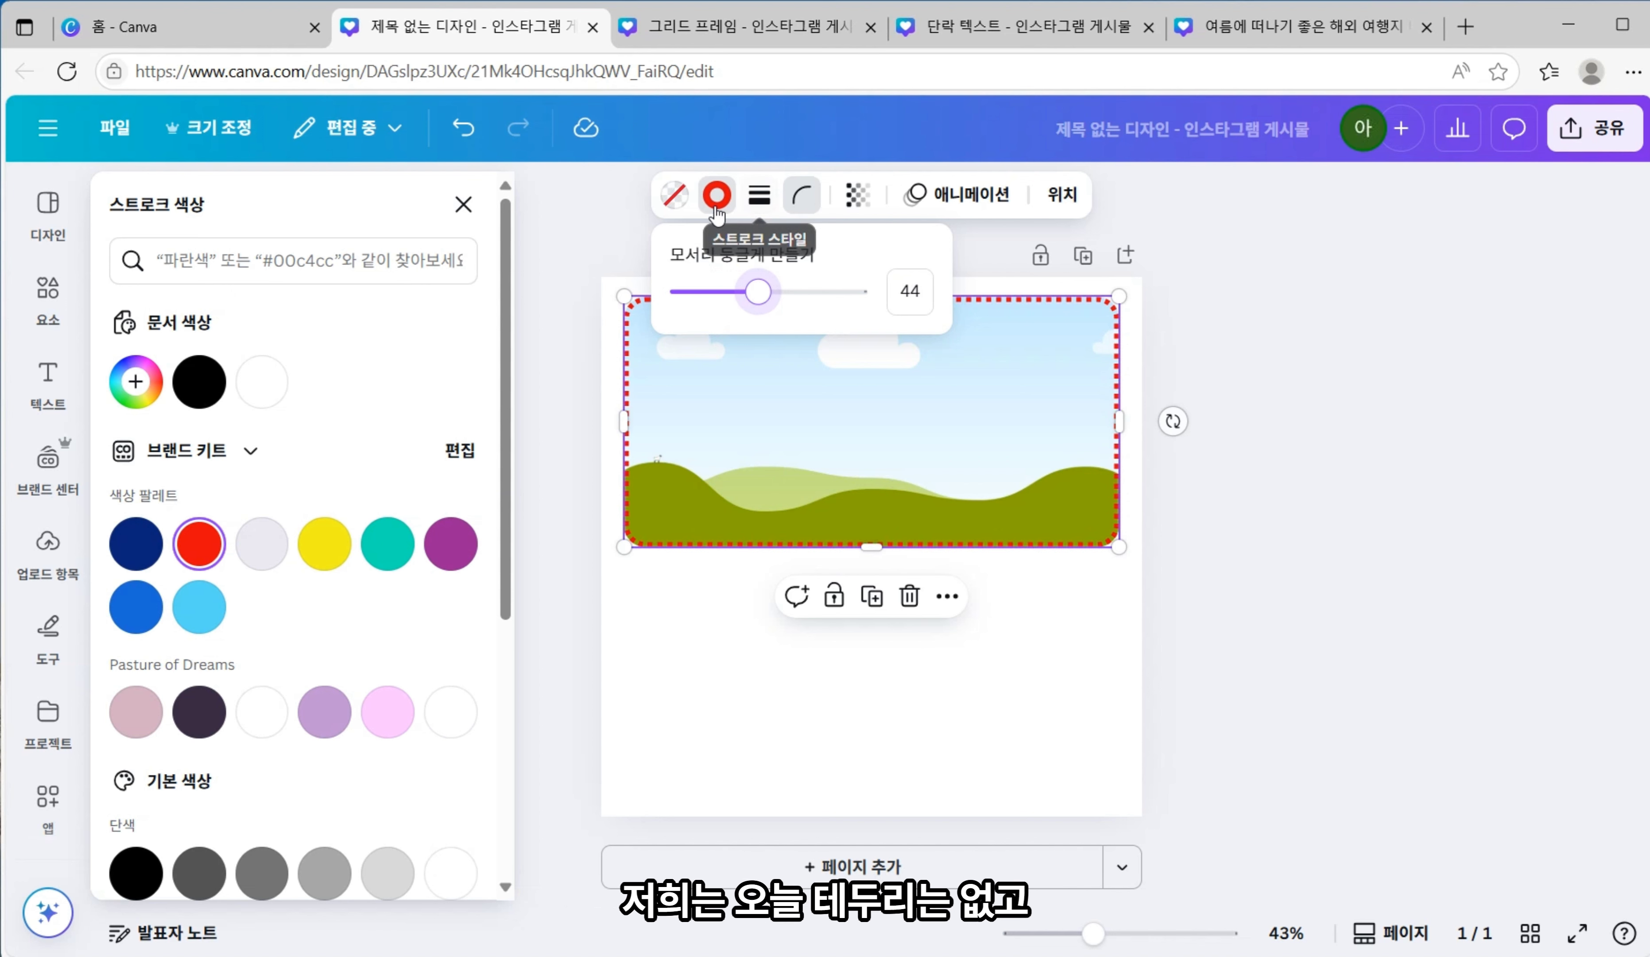
left_click(717, 194)
left_click(760, 194)
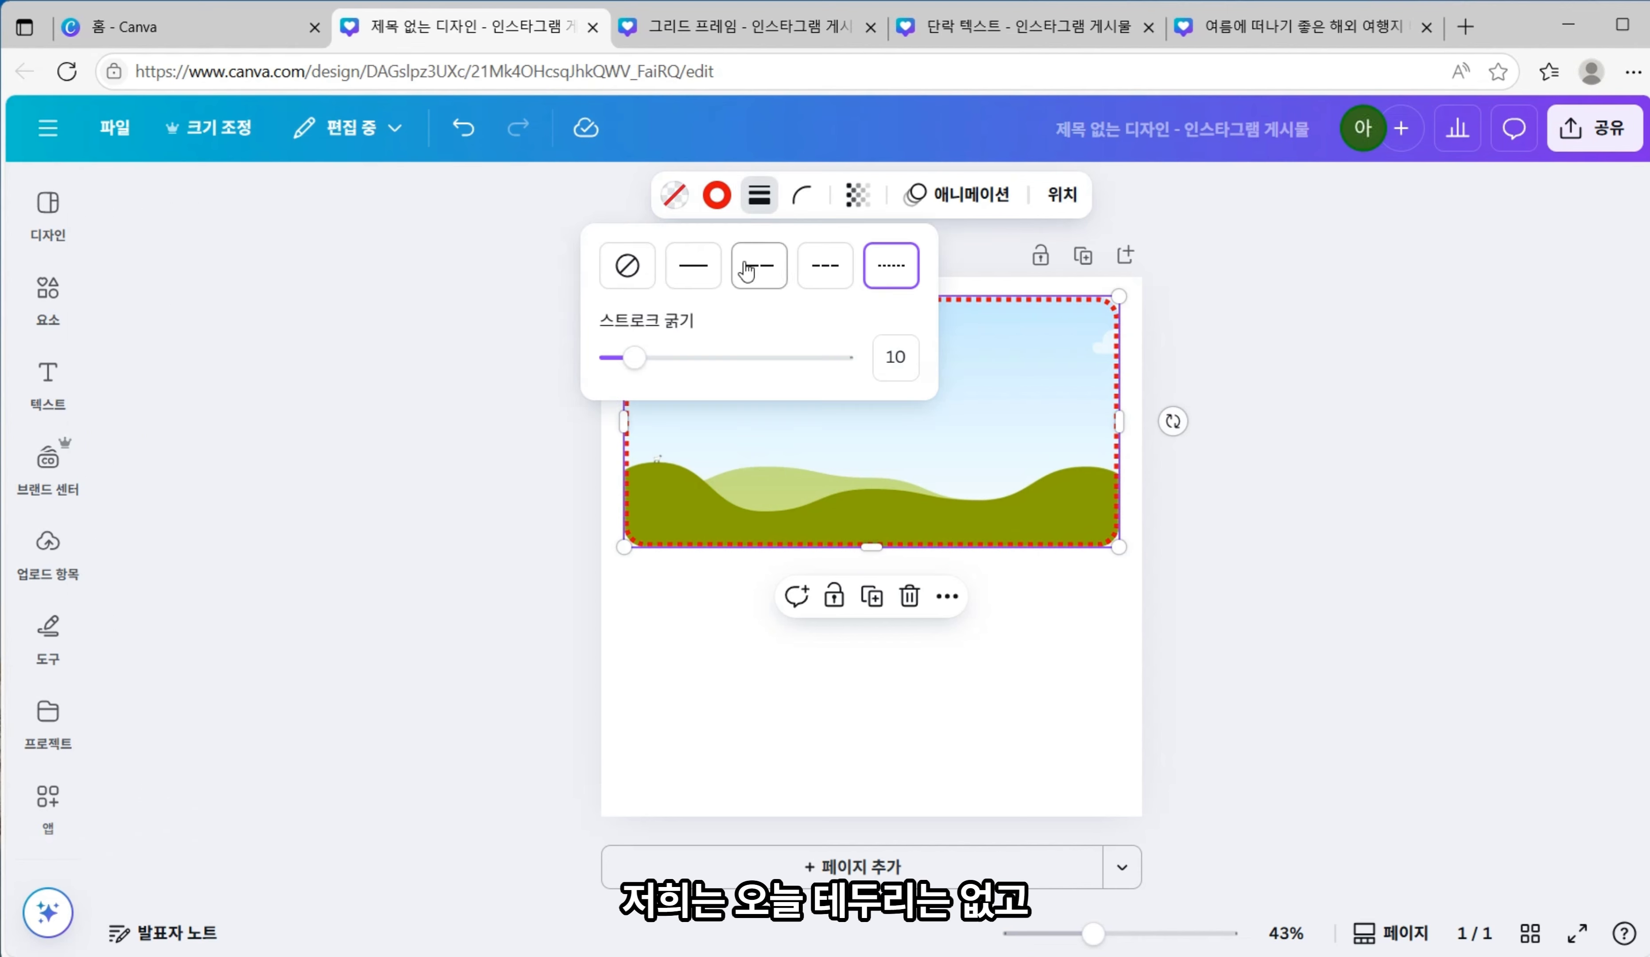
left_click(639, 276)
left_click(784, 196)
left_click(870, 302)
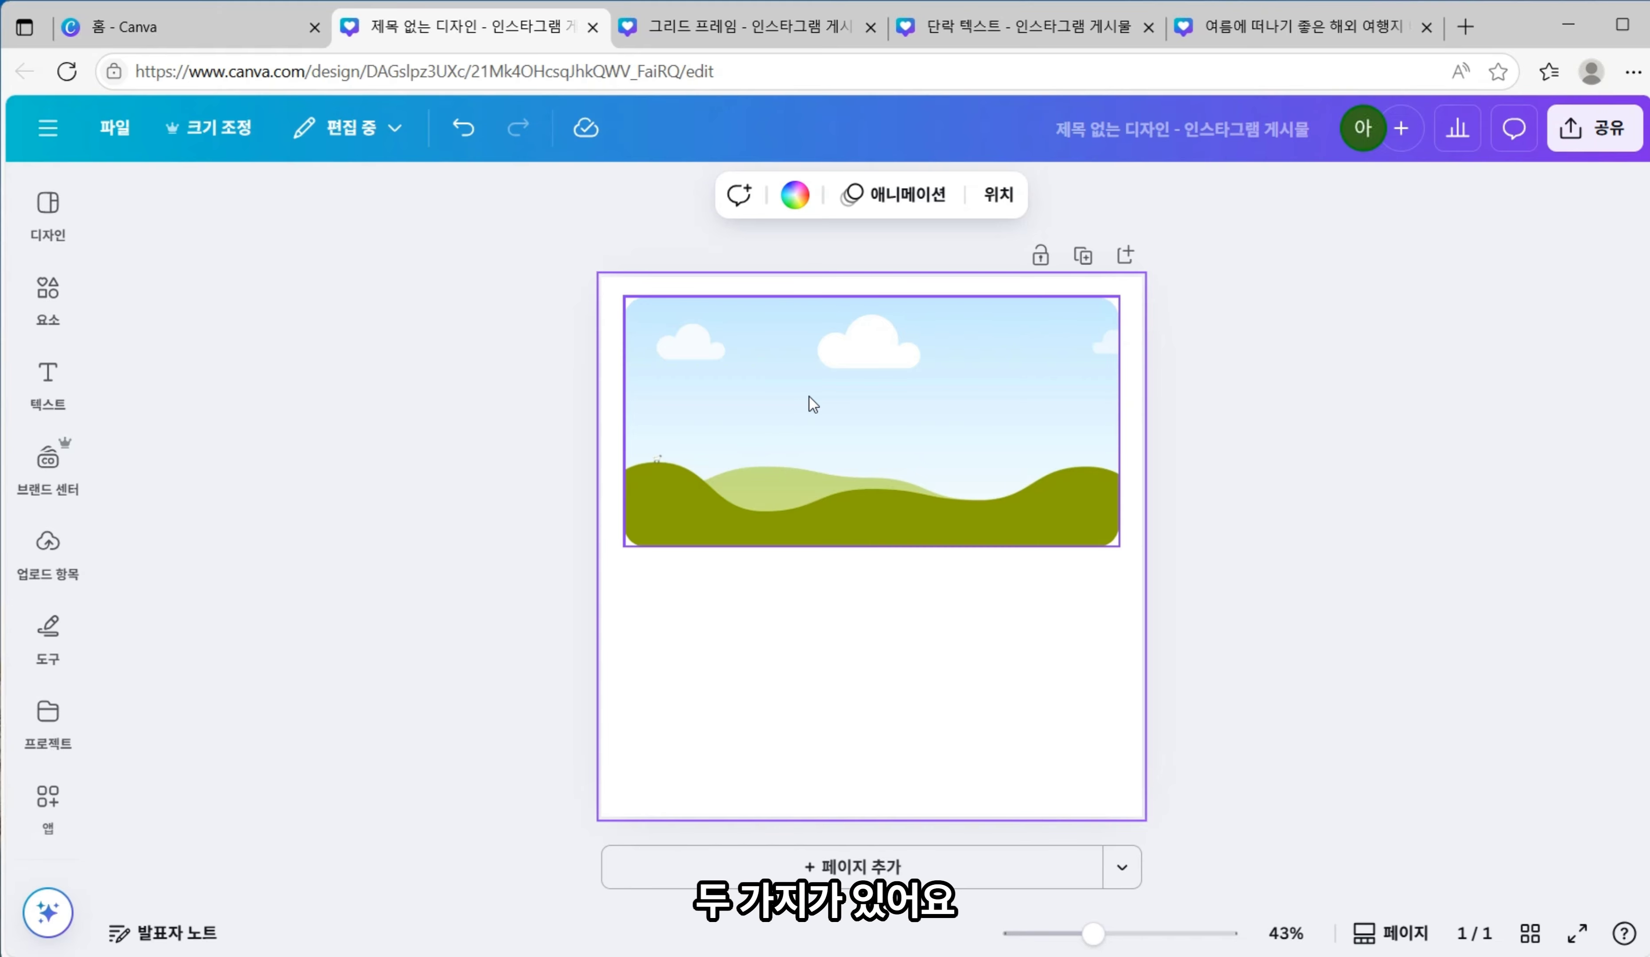
- Browse the uploaded images for a photo that could fill the frame
left_click(53, 573)
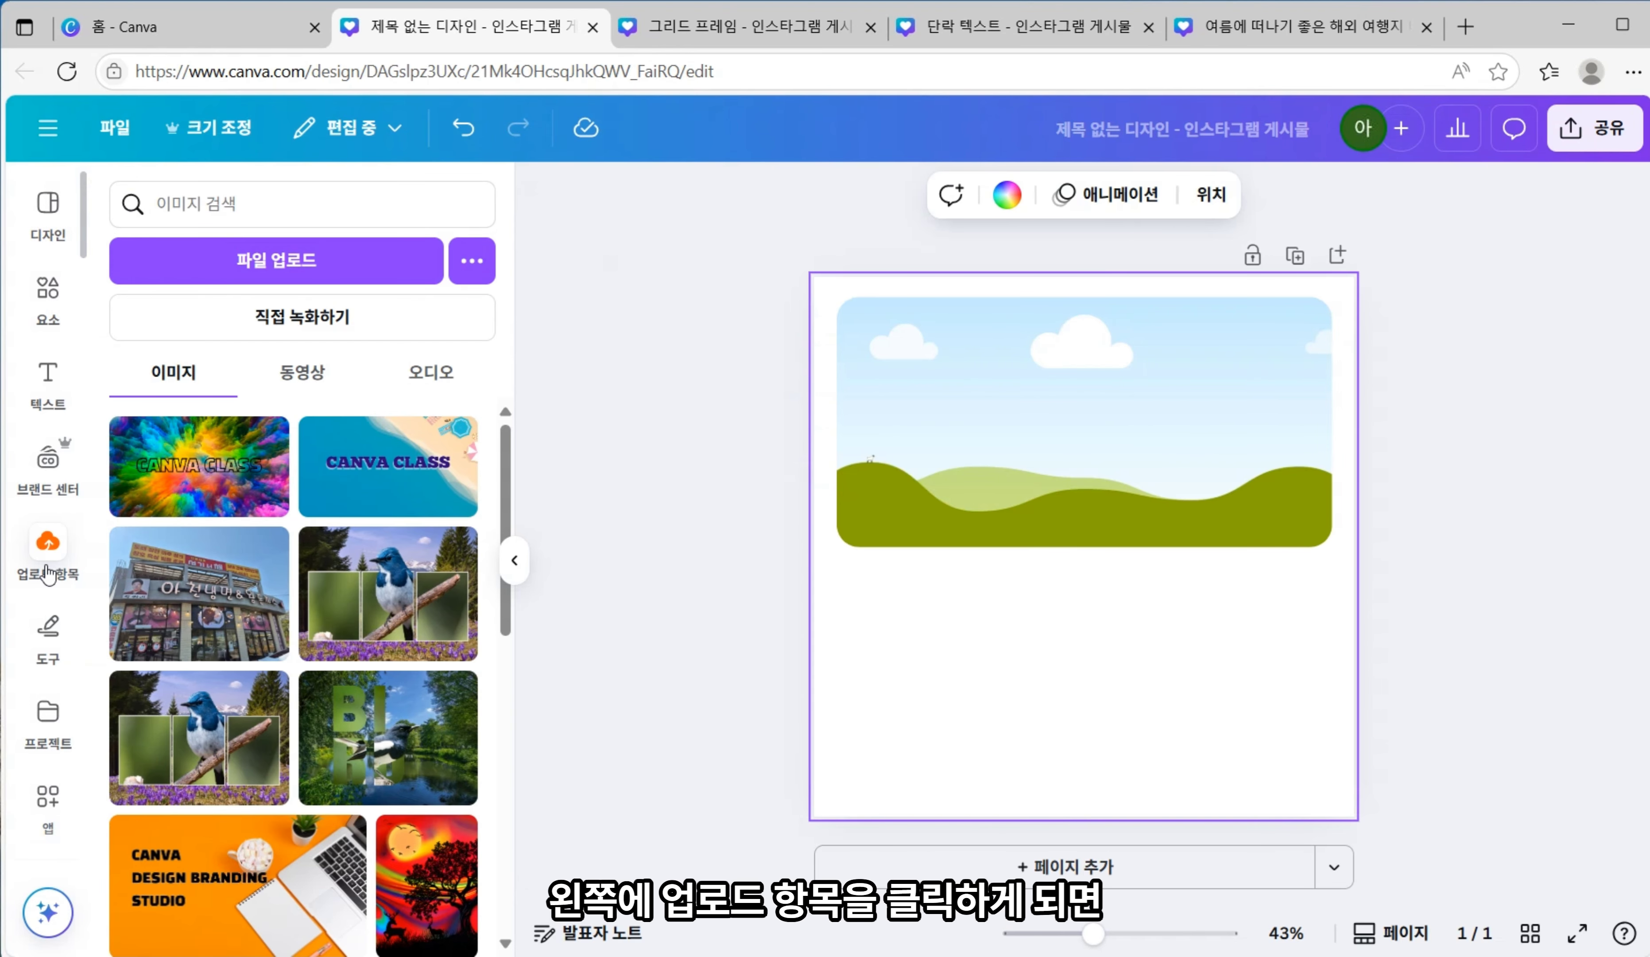
scroll(230, 525, "down", 6)
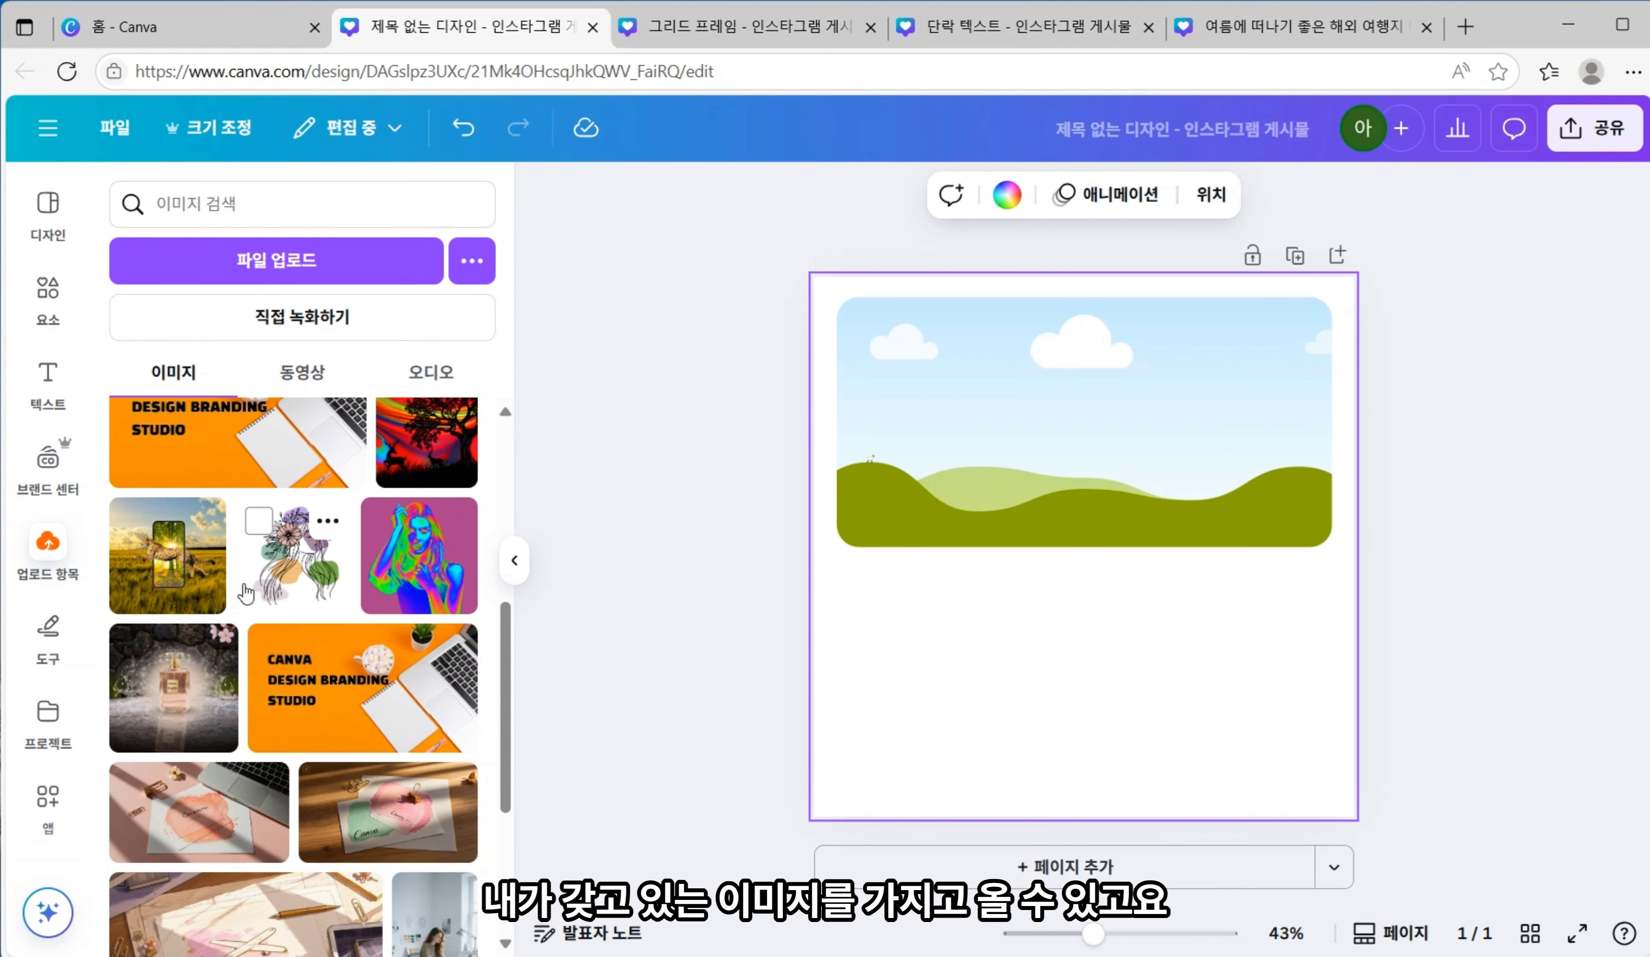
- Search the elements for 유럽여행 and browse the matching photos
left_click(48, 289)
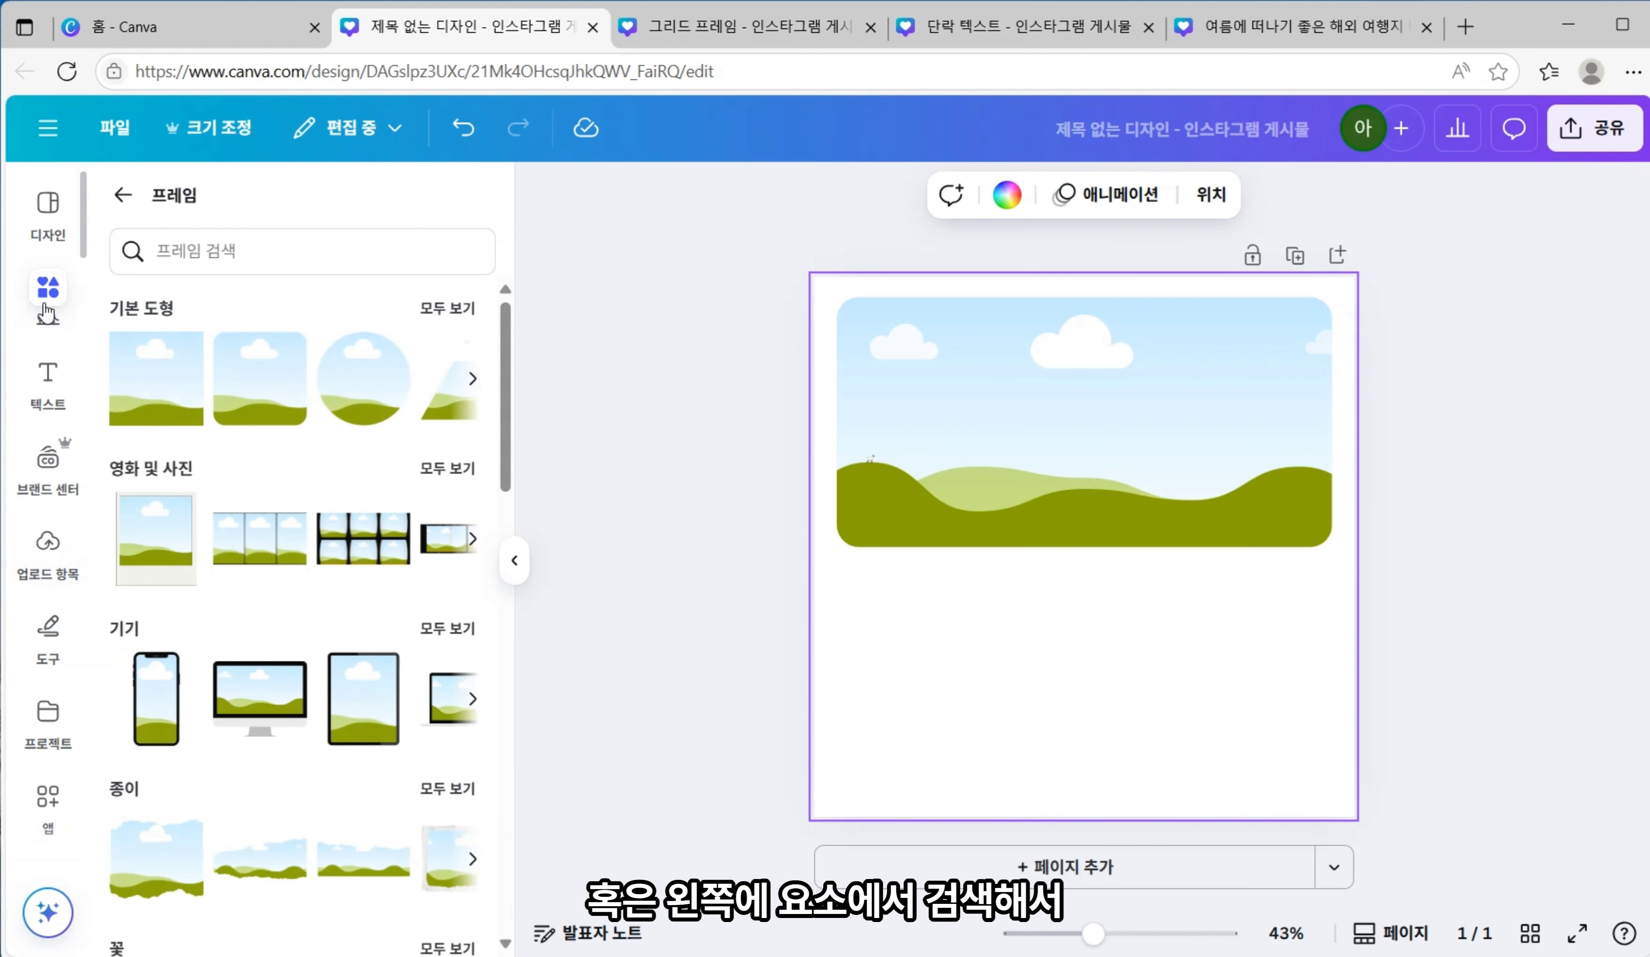
left_click(125, 204)
left_click(237, 201)
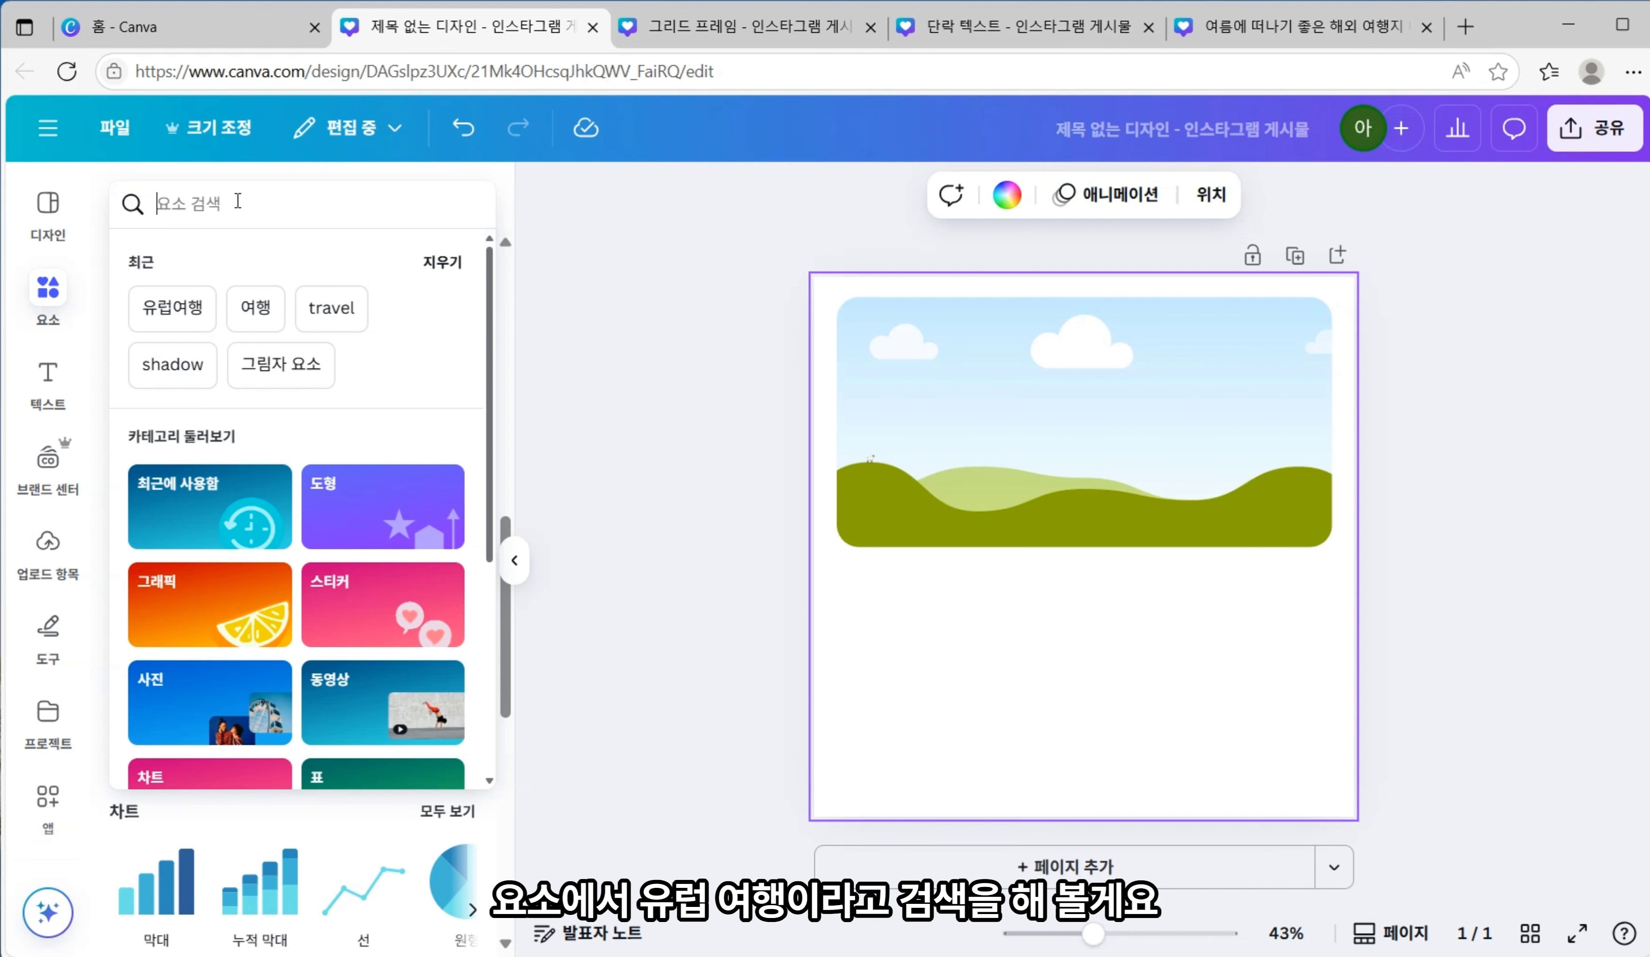
type("d")
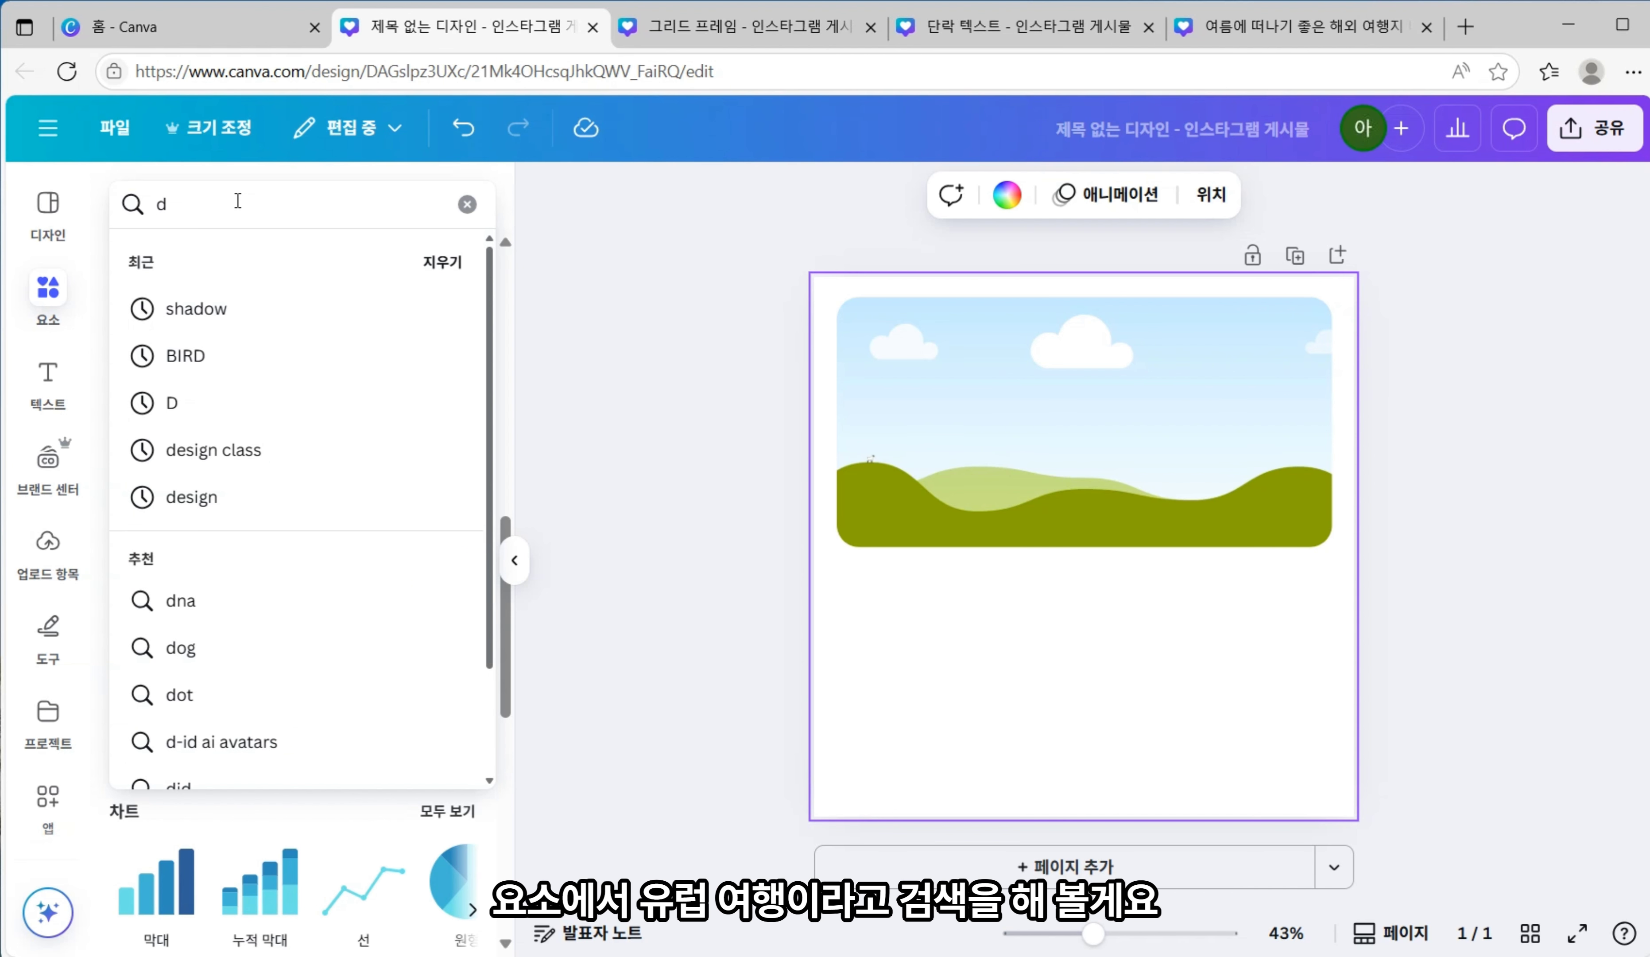
key("BackSpace")
type("유럽여행")
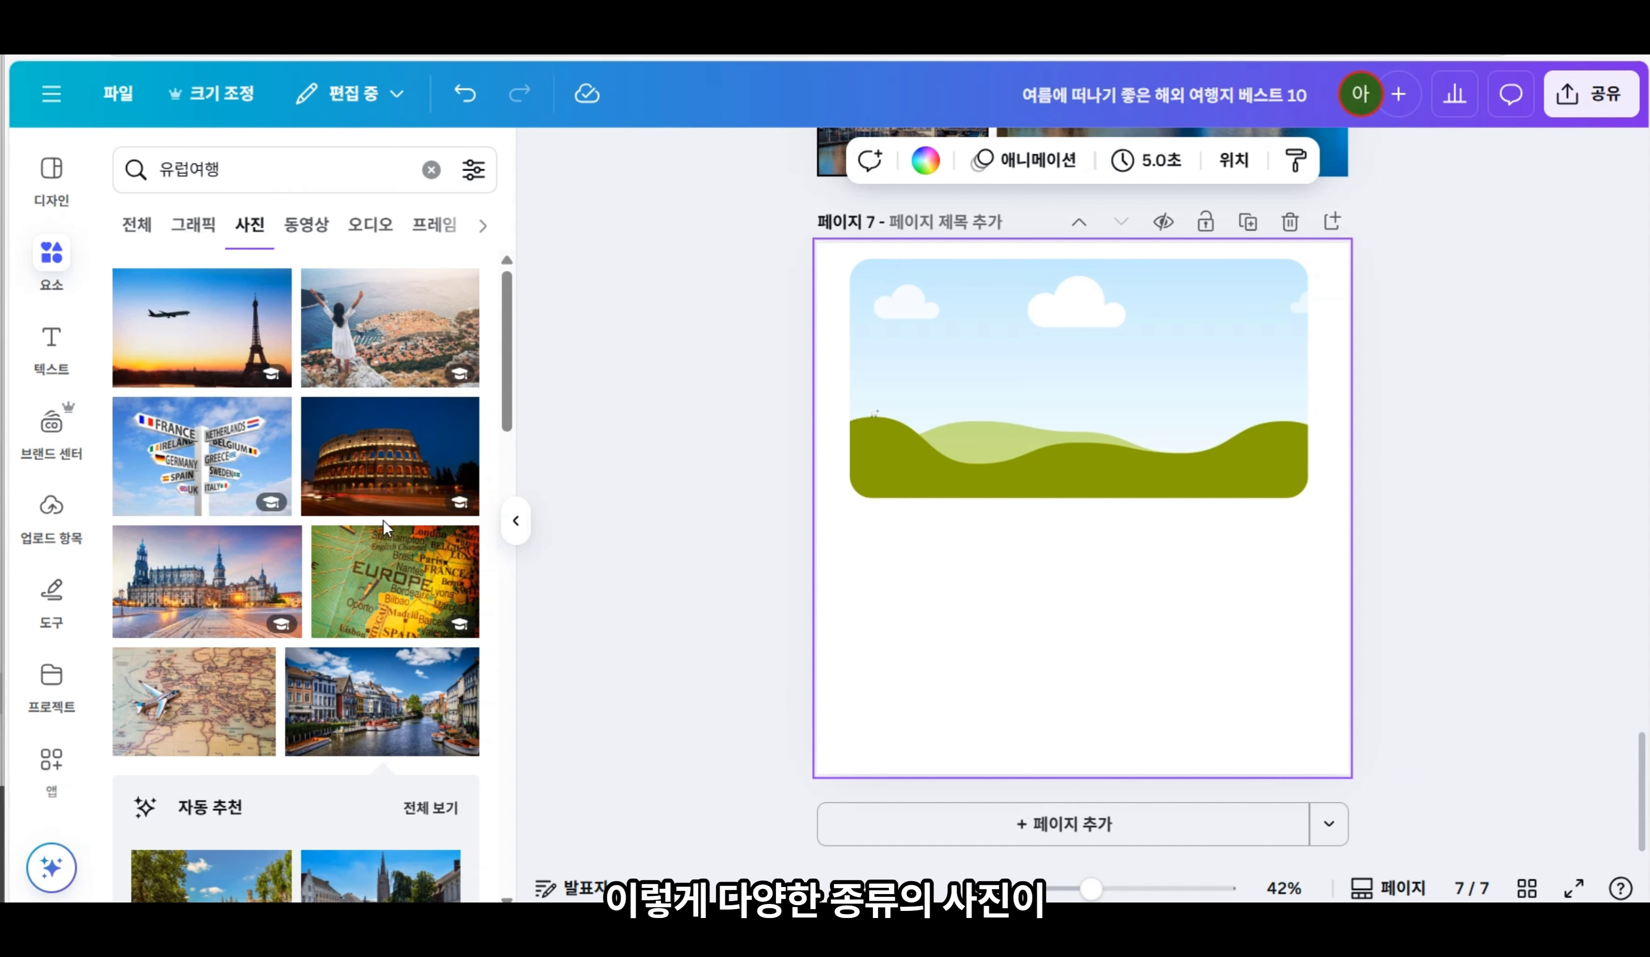
scroll(256, 683, "down", 5)
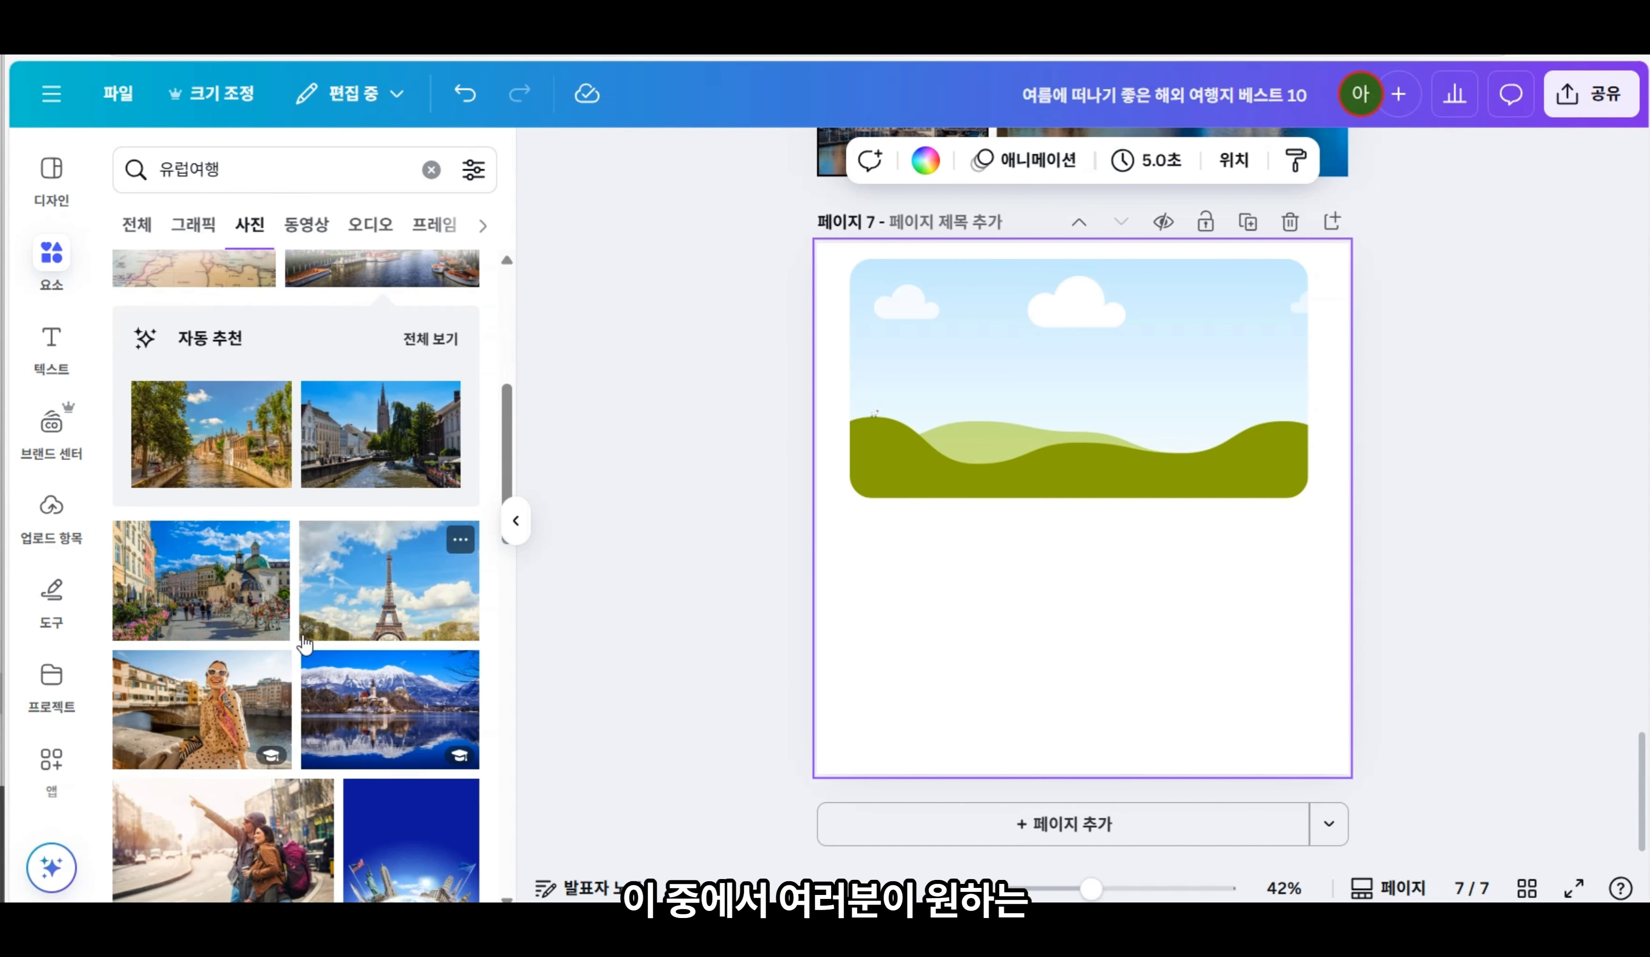
scroll(284, 545, "up", 5)
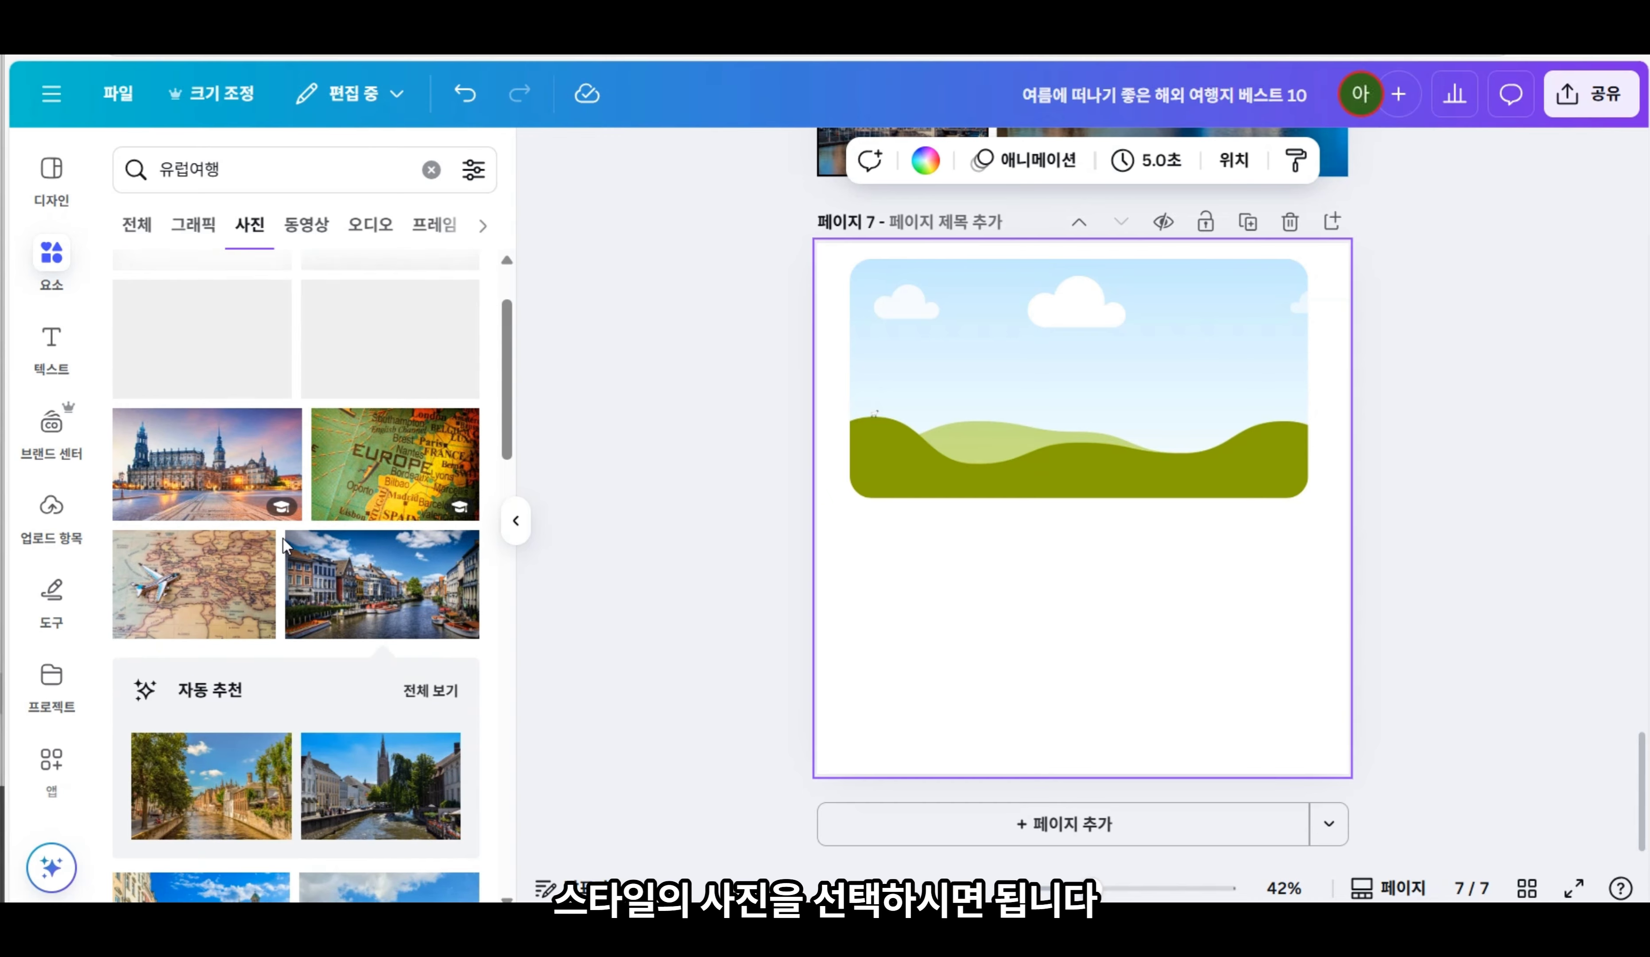
- Fill the rounded frame with the photo of the European canal lined with houses and boats
scroll(286, 546, "up", 2)
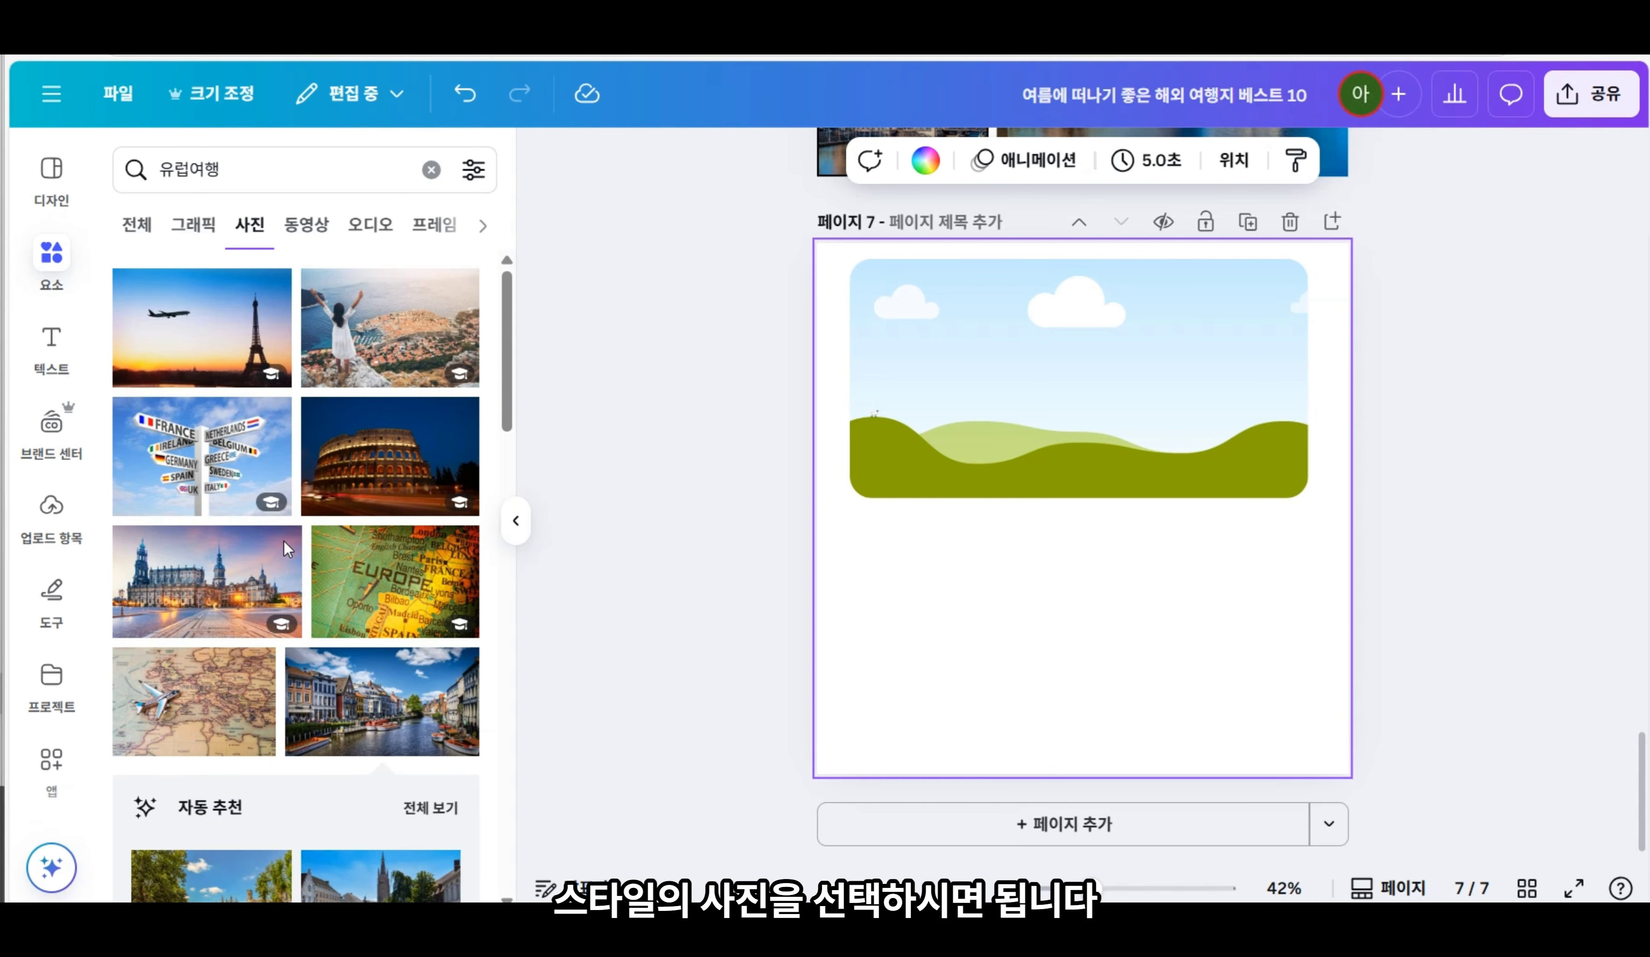
left_click(355, 723)
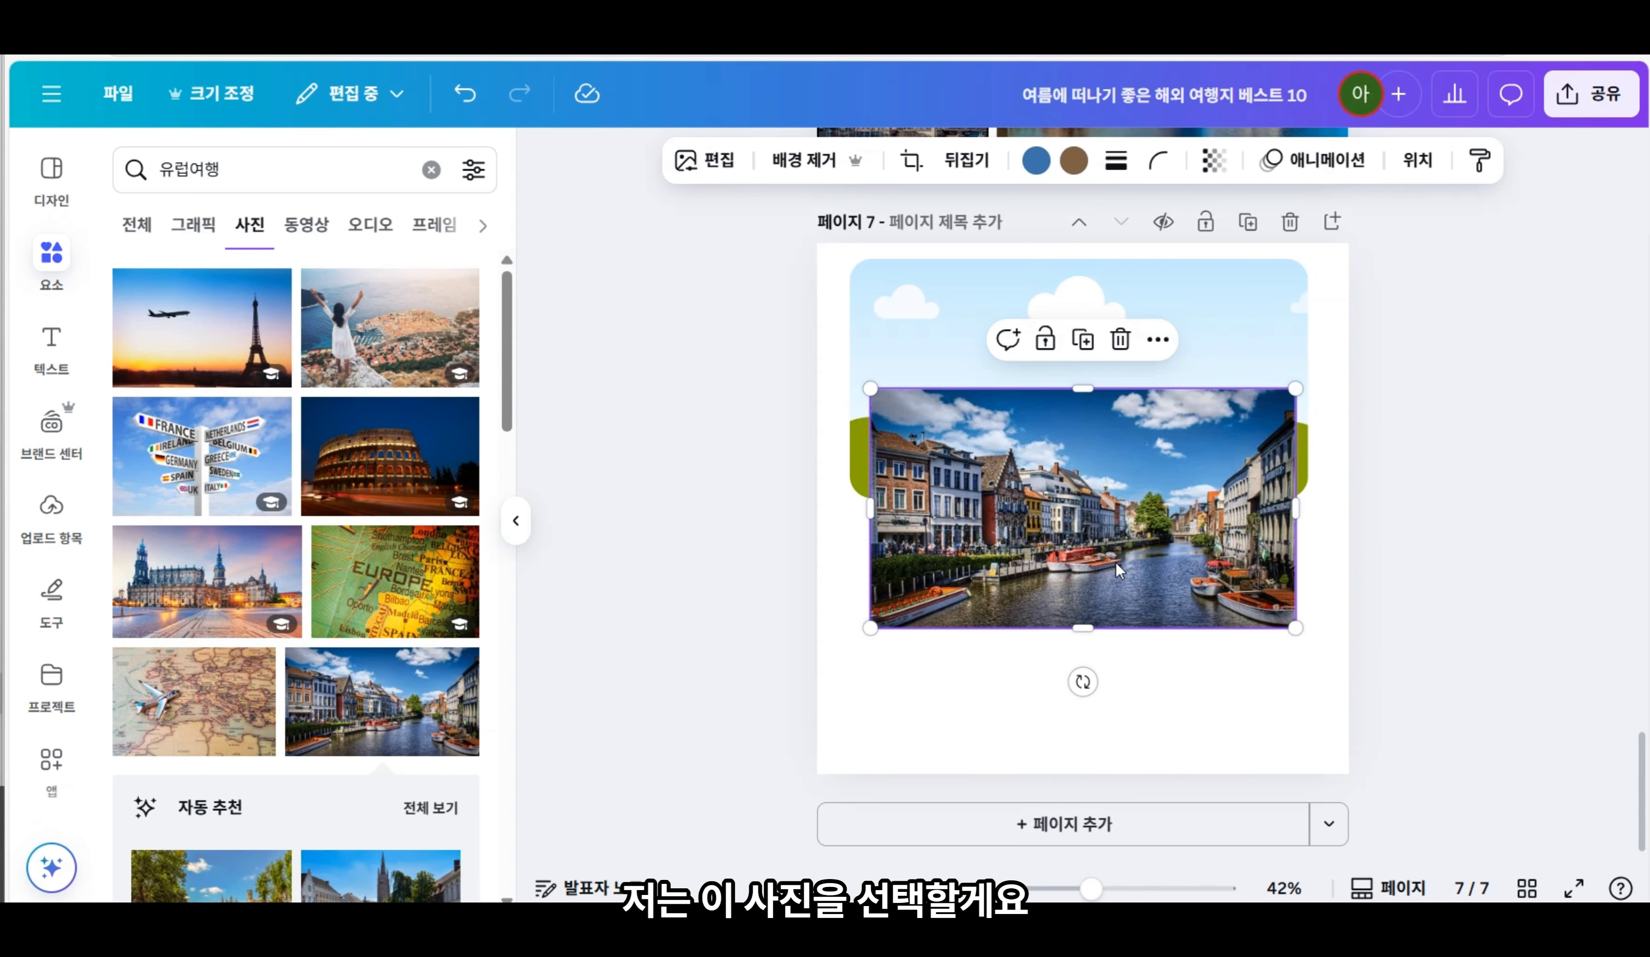
left_click_drag(1113, 557, 1114, 473)
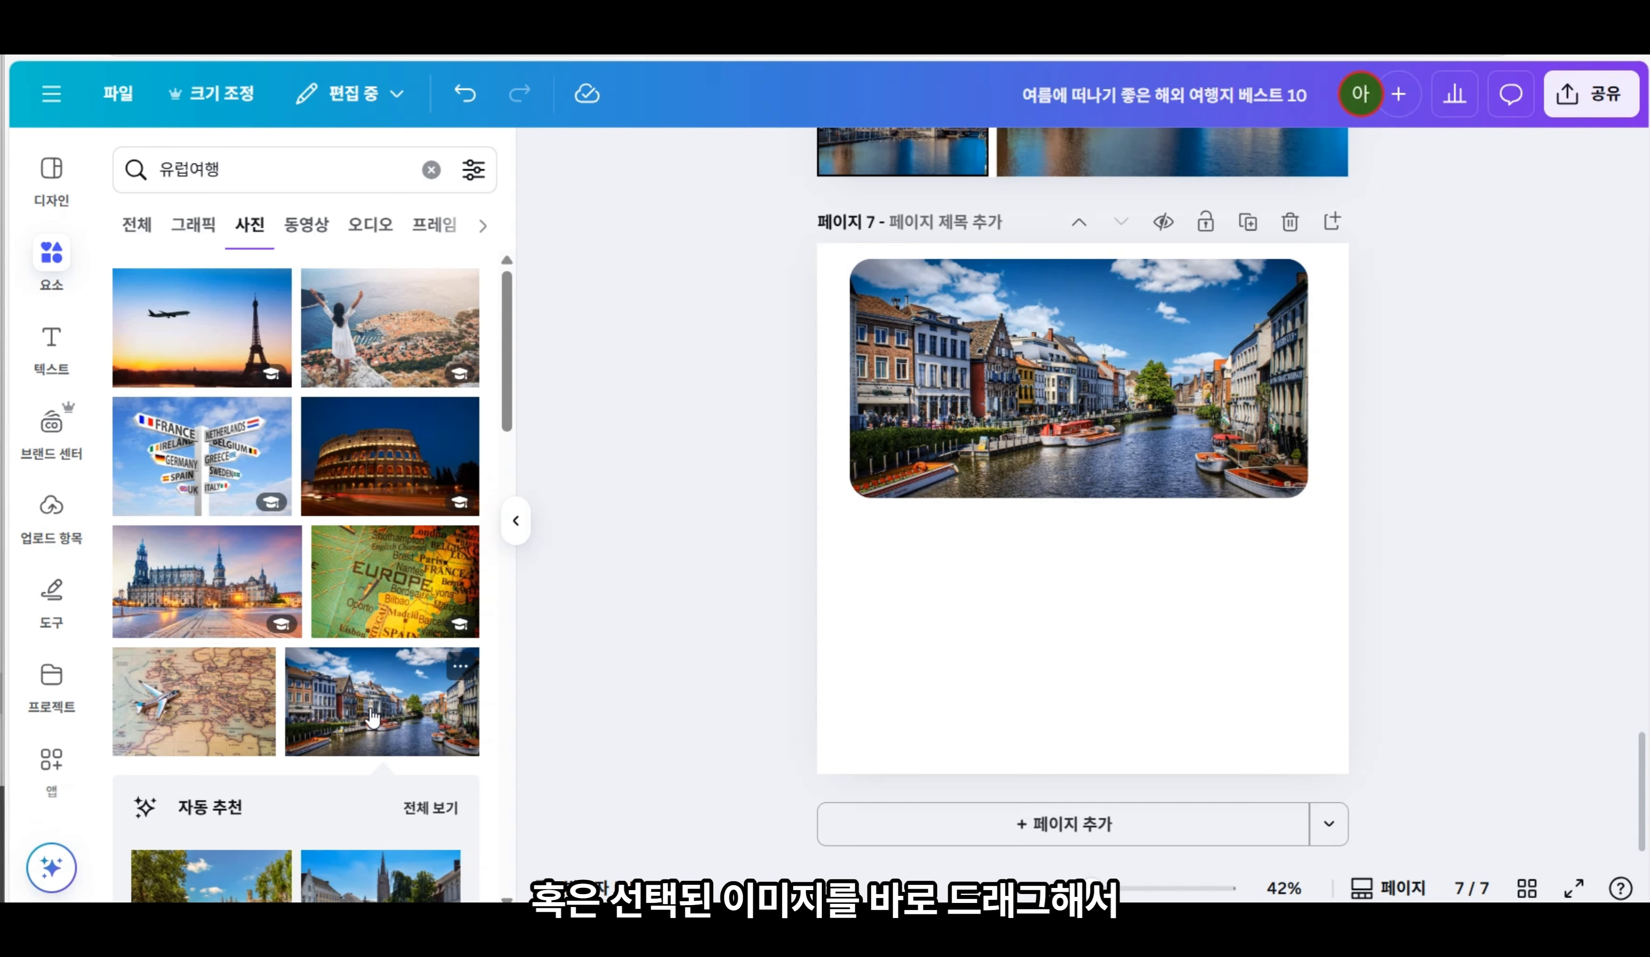
left_click_drag(371, 716, 960, 328)
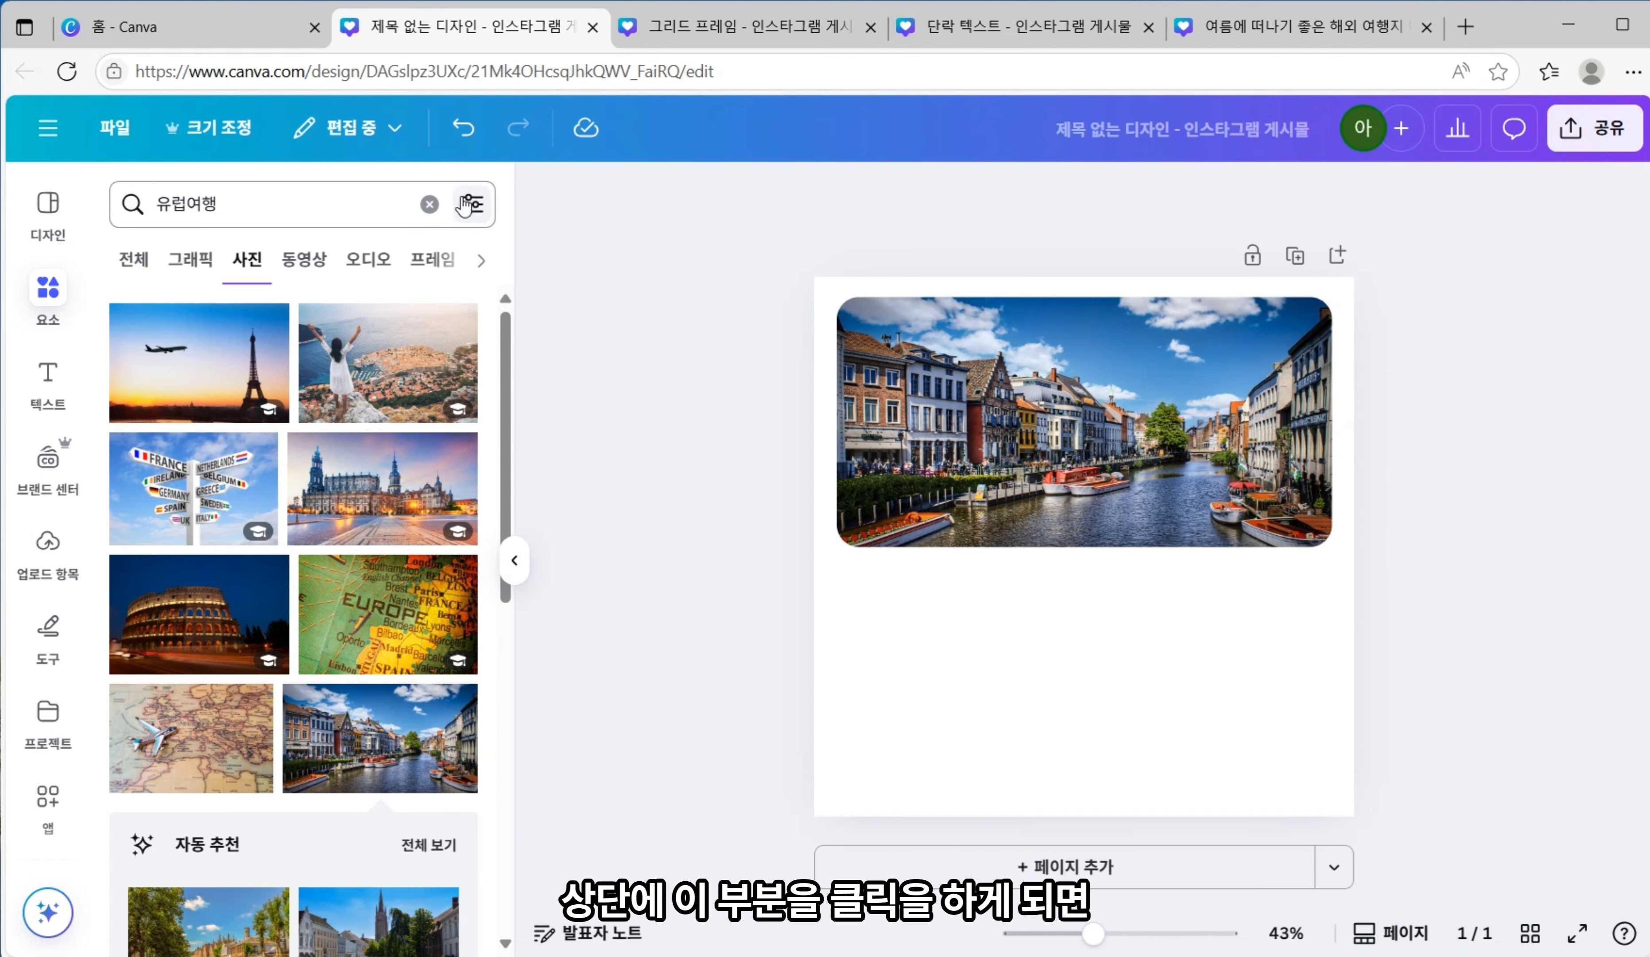
- Filter the 유럽여행 photo results to show only free images (무료)
left_click(477, 220)
scroll(295, 441, "down", 3)
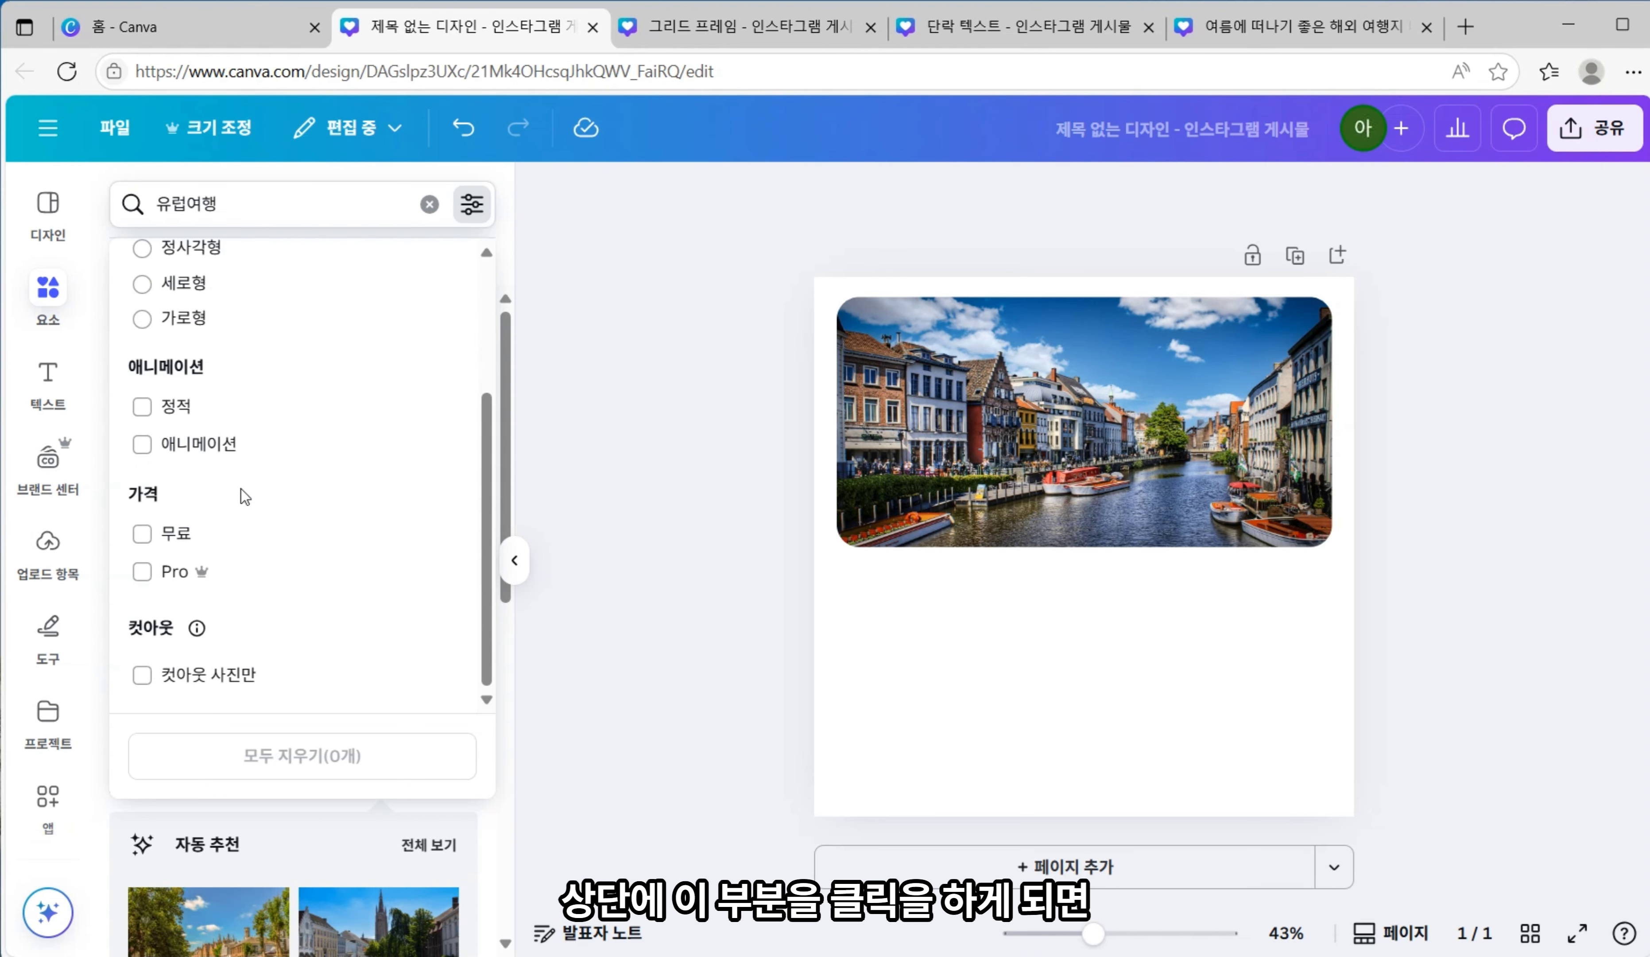
left_click(170, 548)
left_click(253, 815)
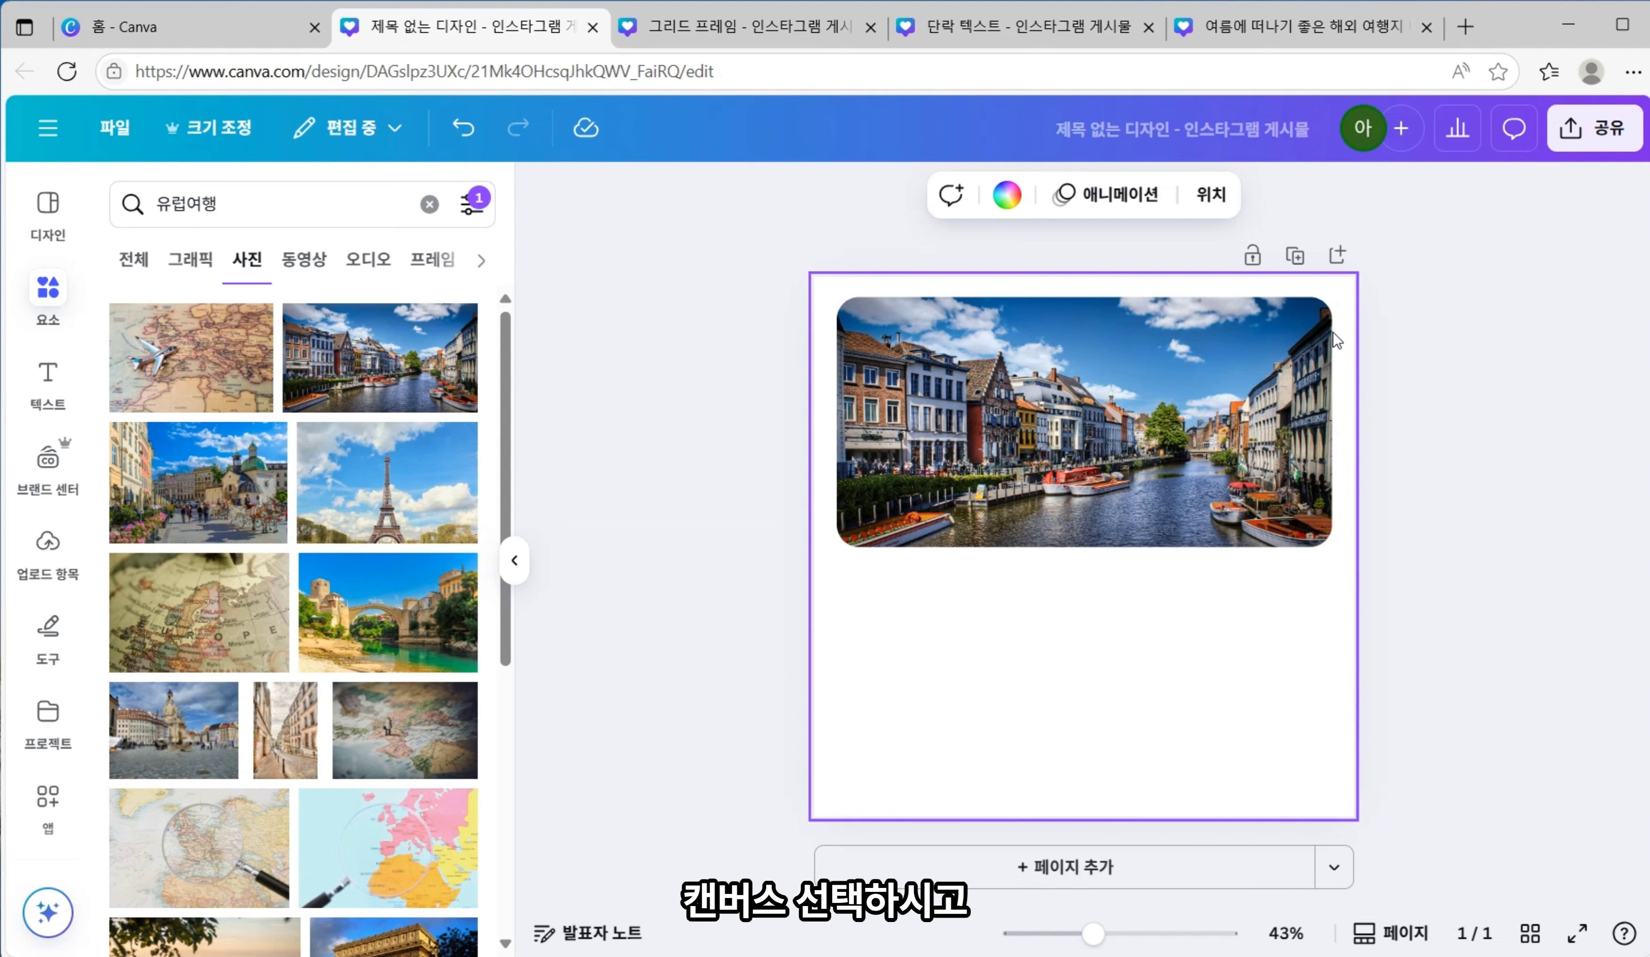
- Set the page background to the blue from the photo colours, trying a brand blue and the other photo colours first
left_click(1006, 197)
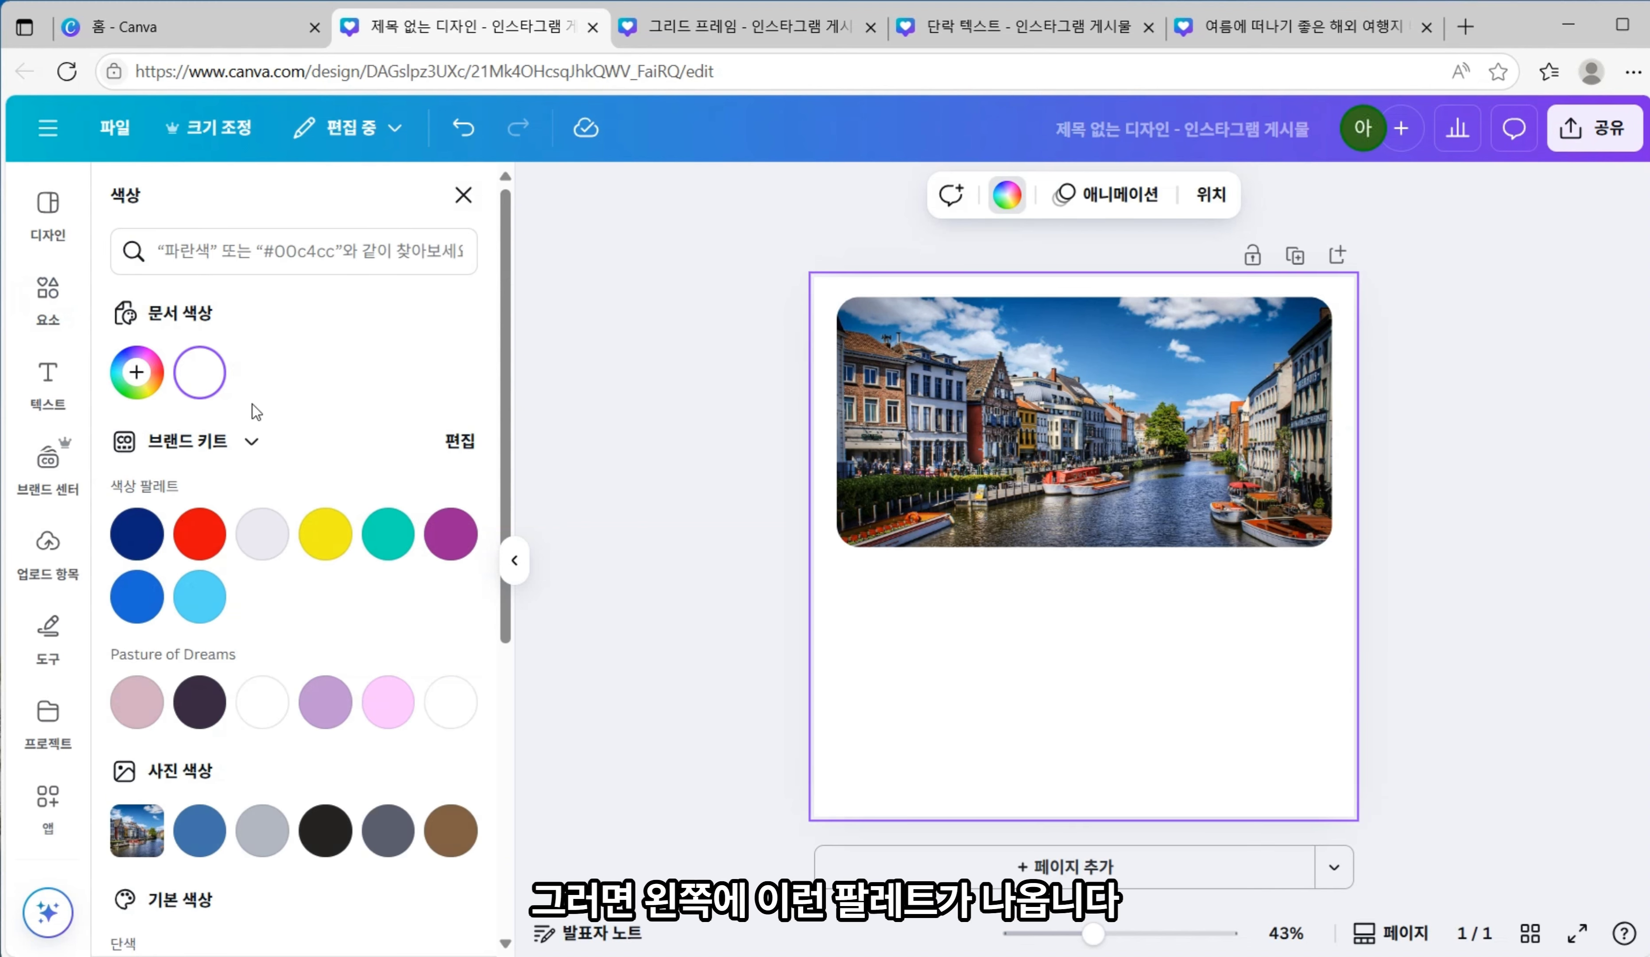
scroll(258, 410, "down", 5)
left_click(137, 422)
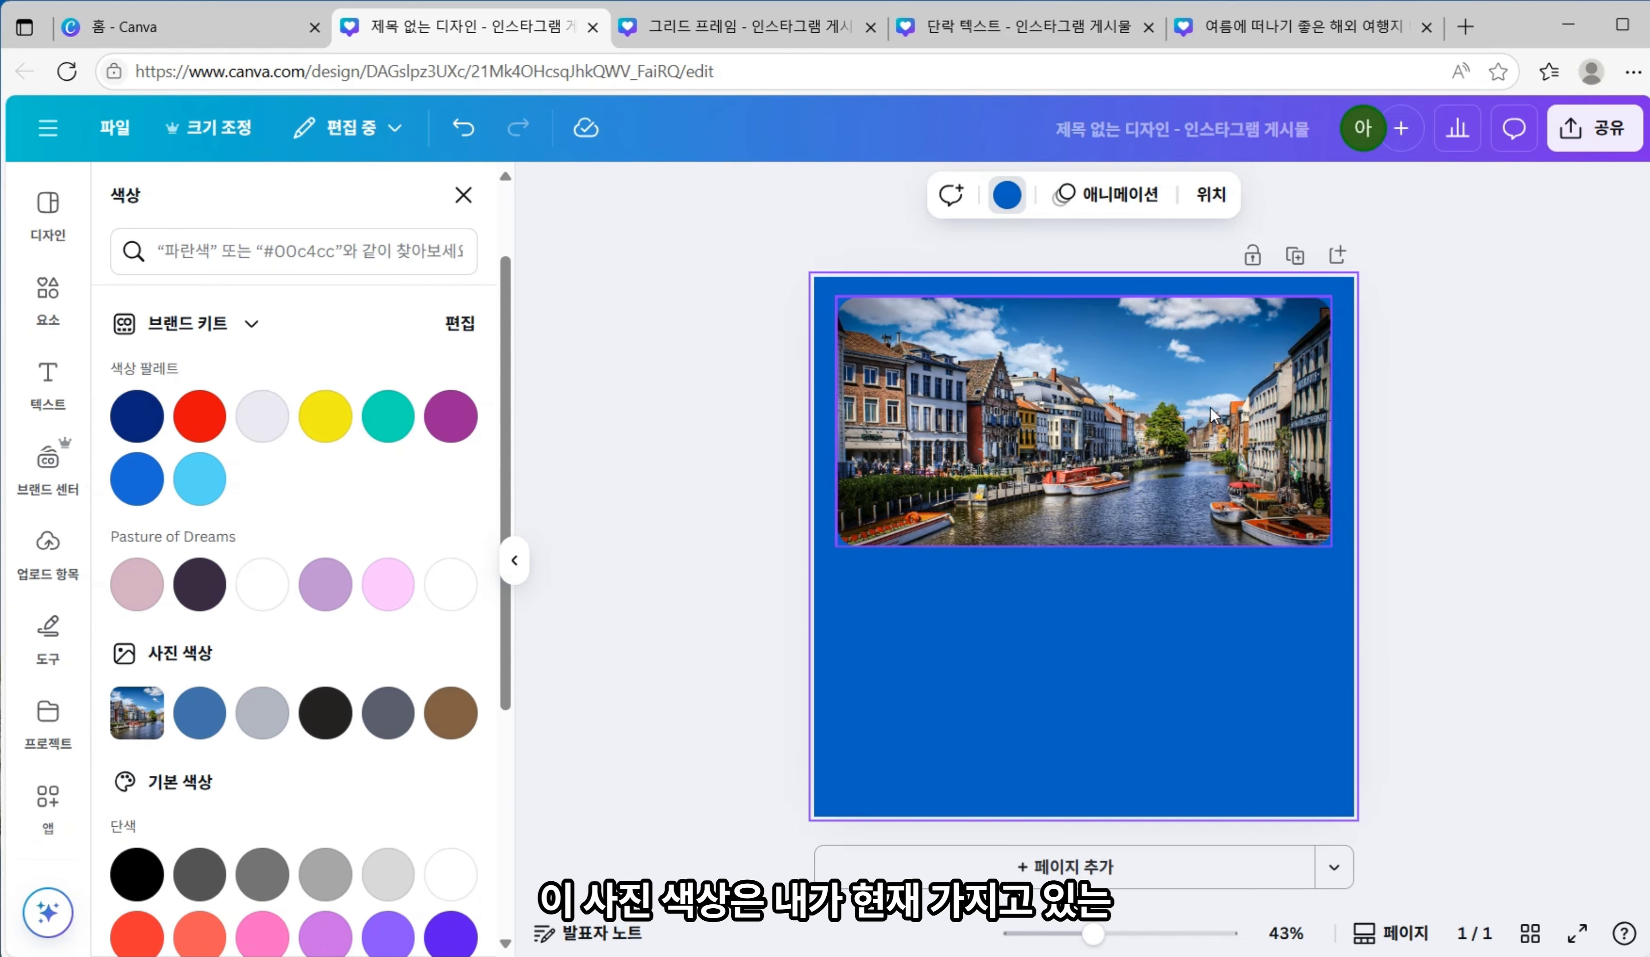
left_click(199, 713)
left_click(263, 717)
left_click(326, 718)
left_click(388, 717)
left_click(453, 719)
left_click(200, 715)
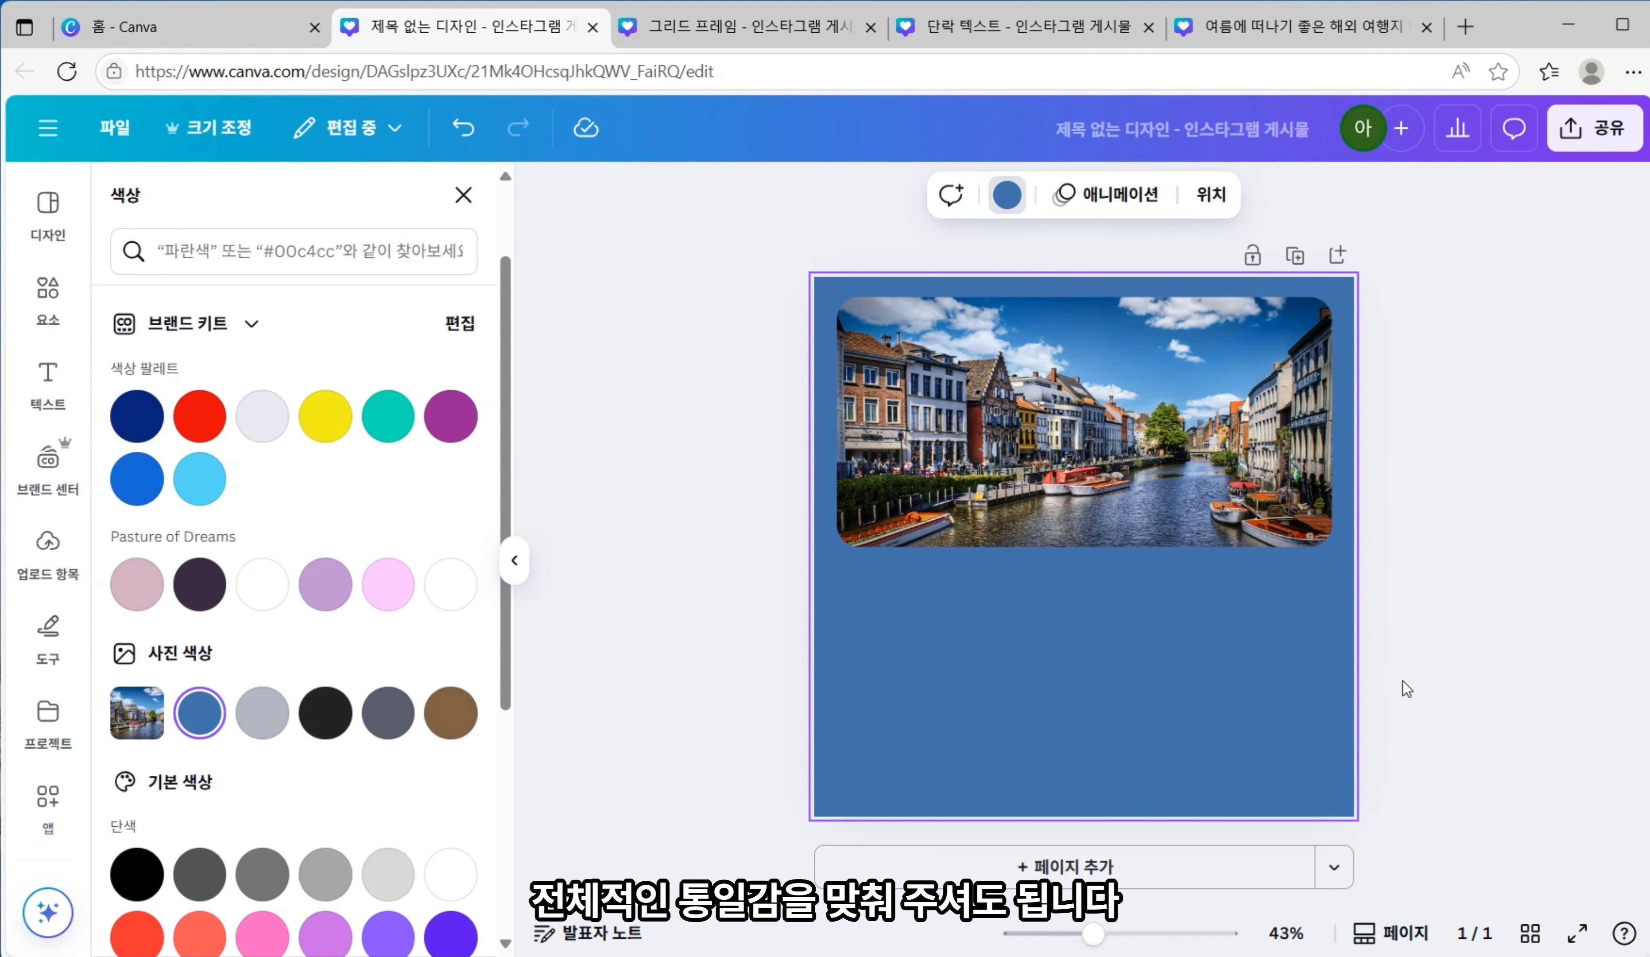
- Try several default solid and gradient colours on the page background, and return it to the blue photo colour
scroll(171, 568, "down", 3)
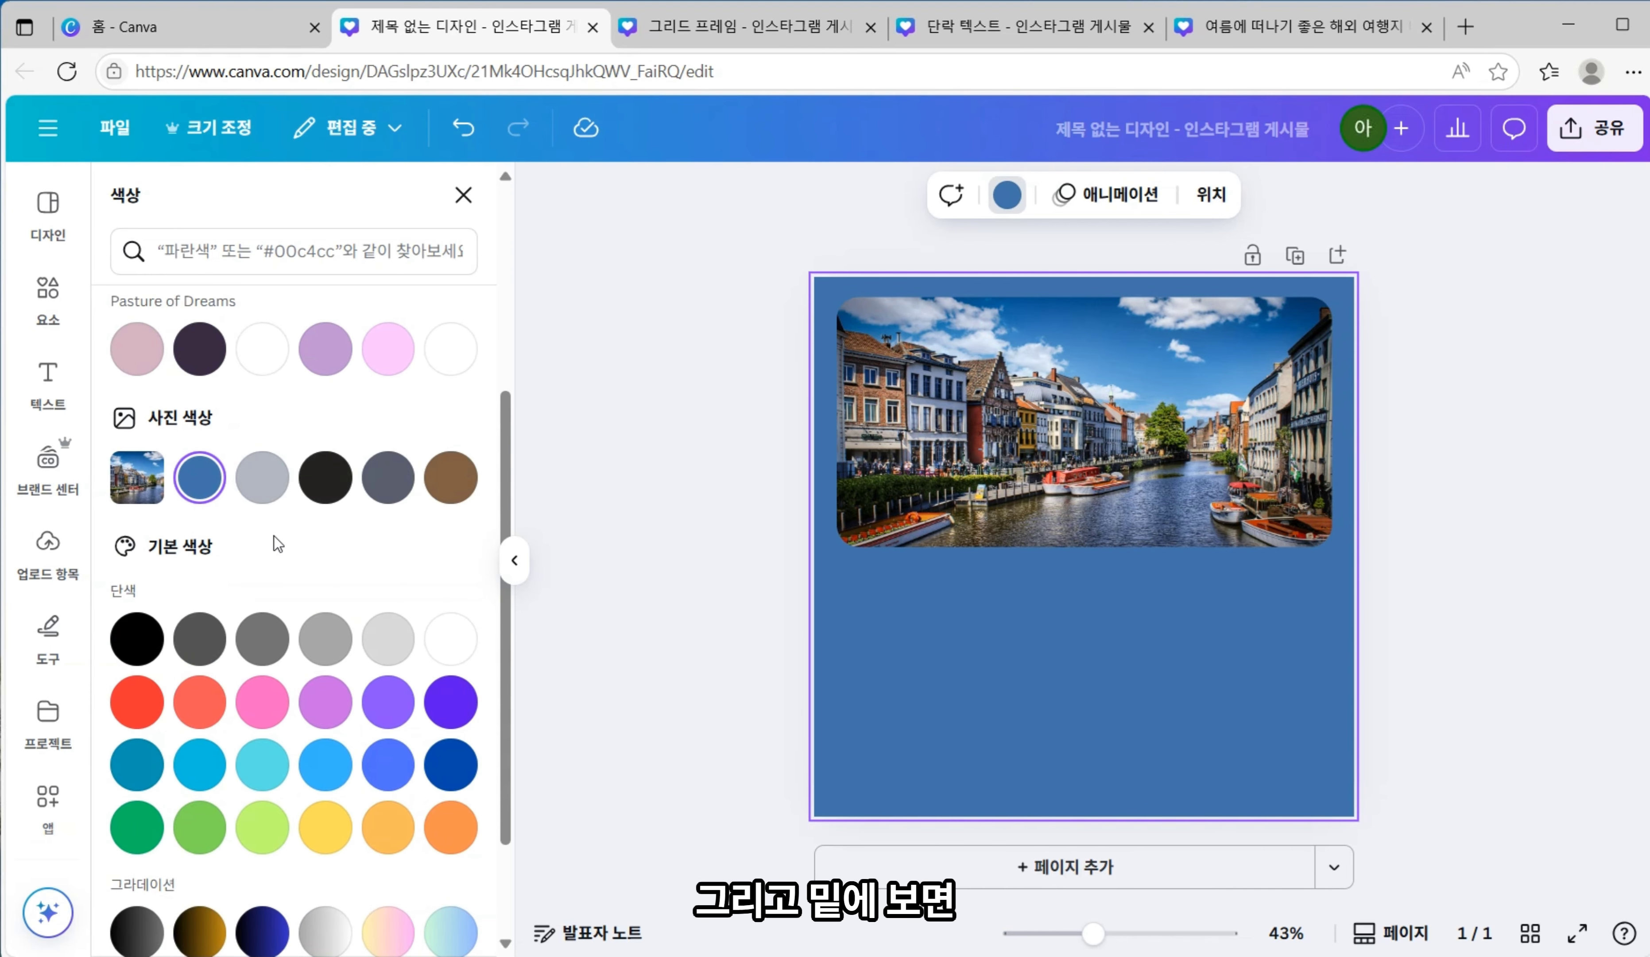
scroll(216, 587, "down", 2)
left_click(262, 554)
left_click(200, 555)
left_click(325, 679)
left_click(262, 847)
left_click(203, 848)
left_click(451, 847)
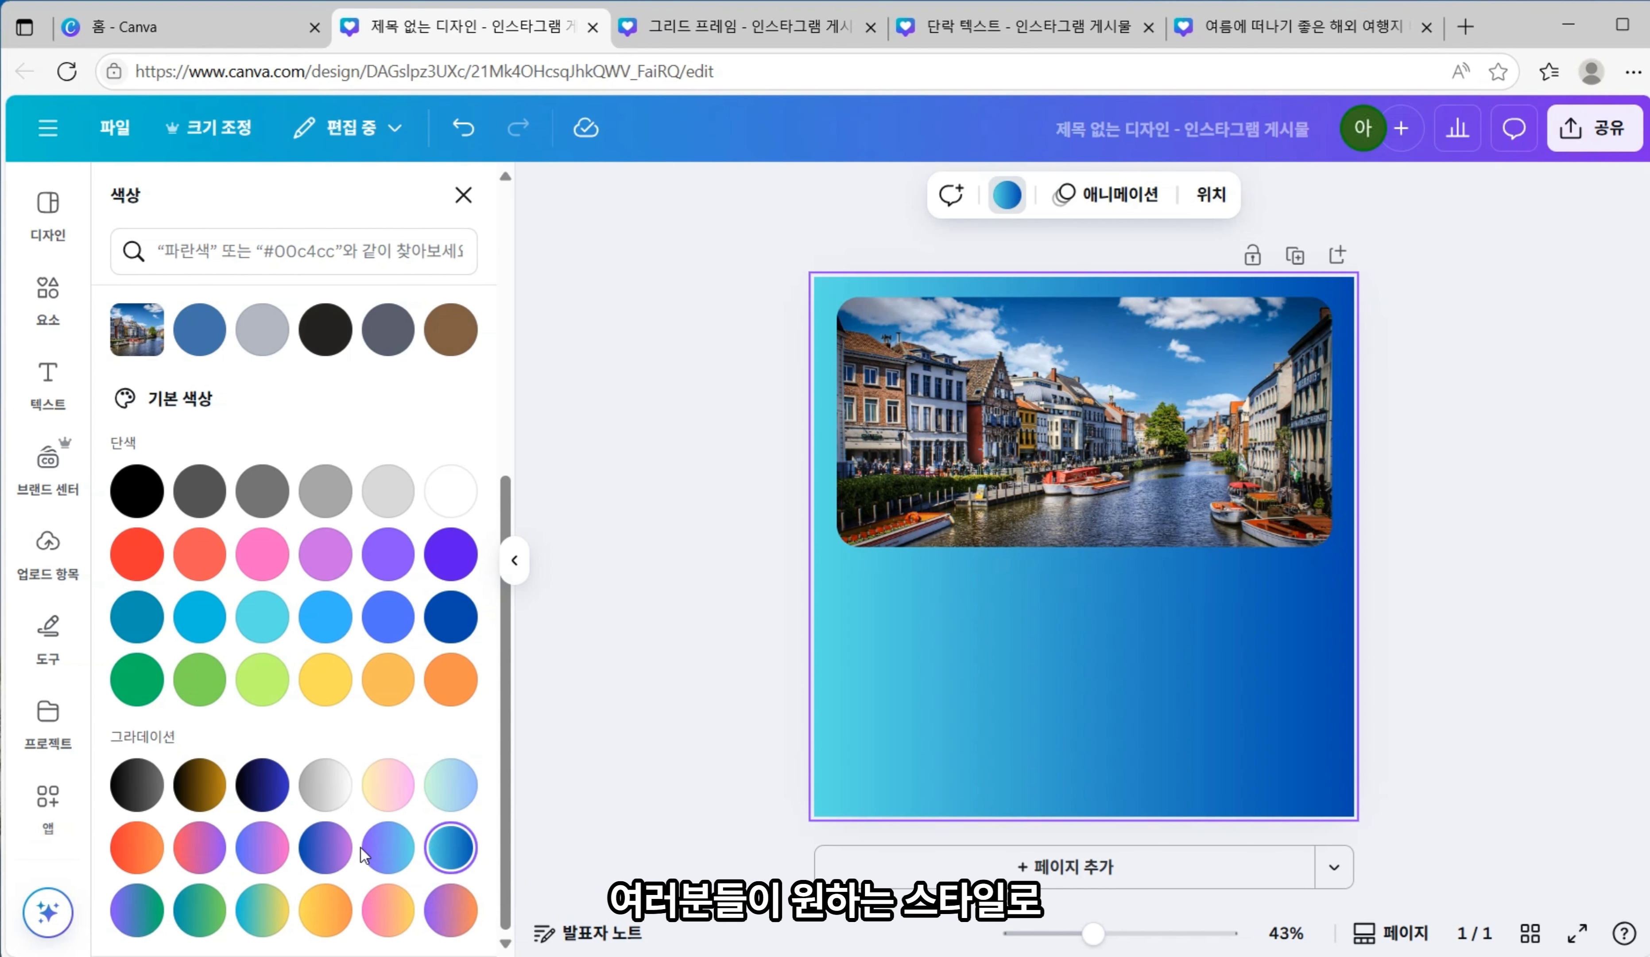
left_click(385, 906)
left_click(449, 910)
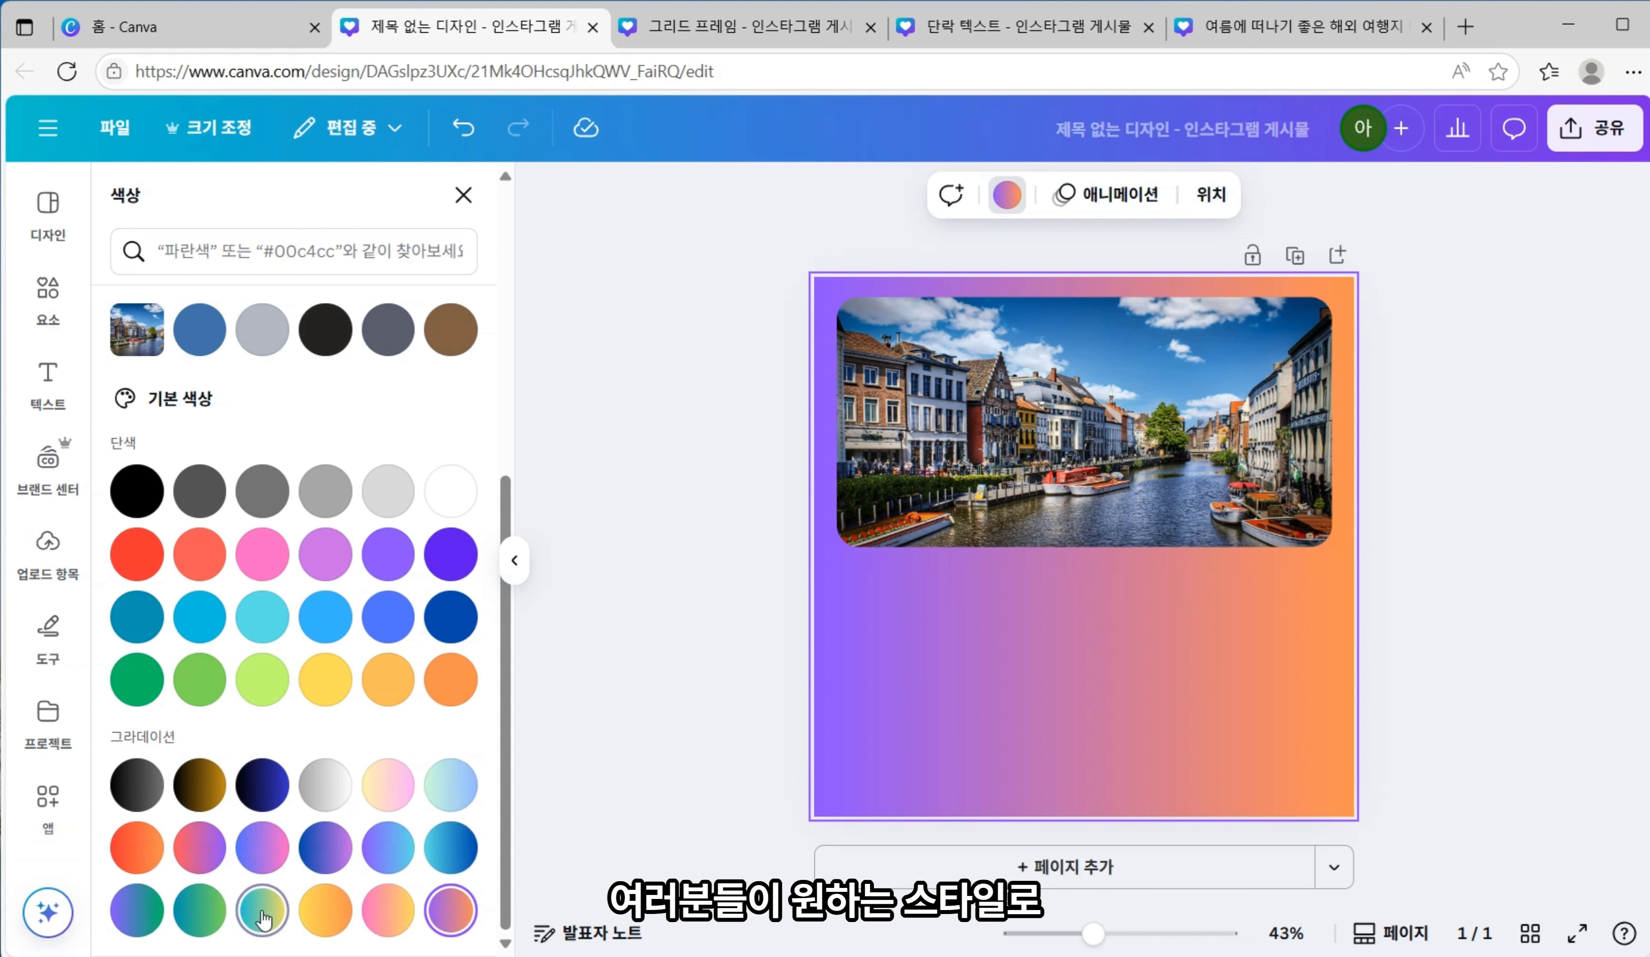
left_click(261, 912)
left_click(199, 910)
scroll(223, 730, "up", 5)
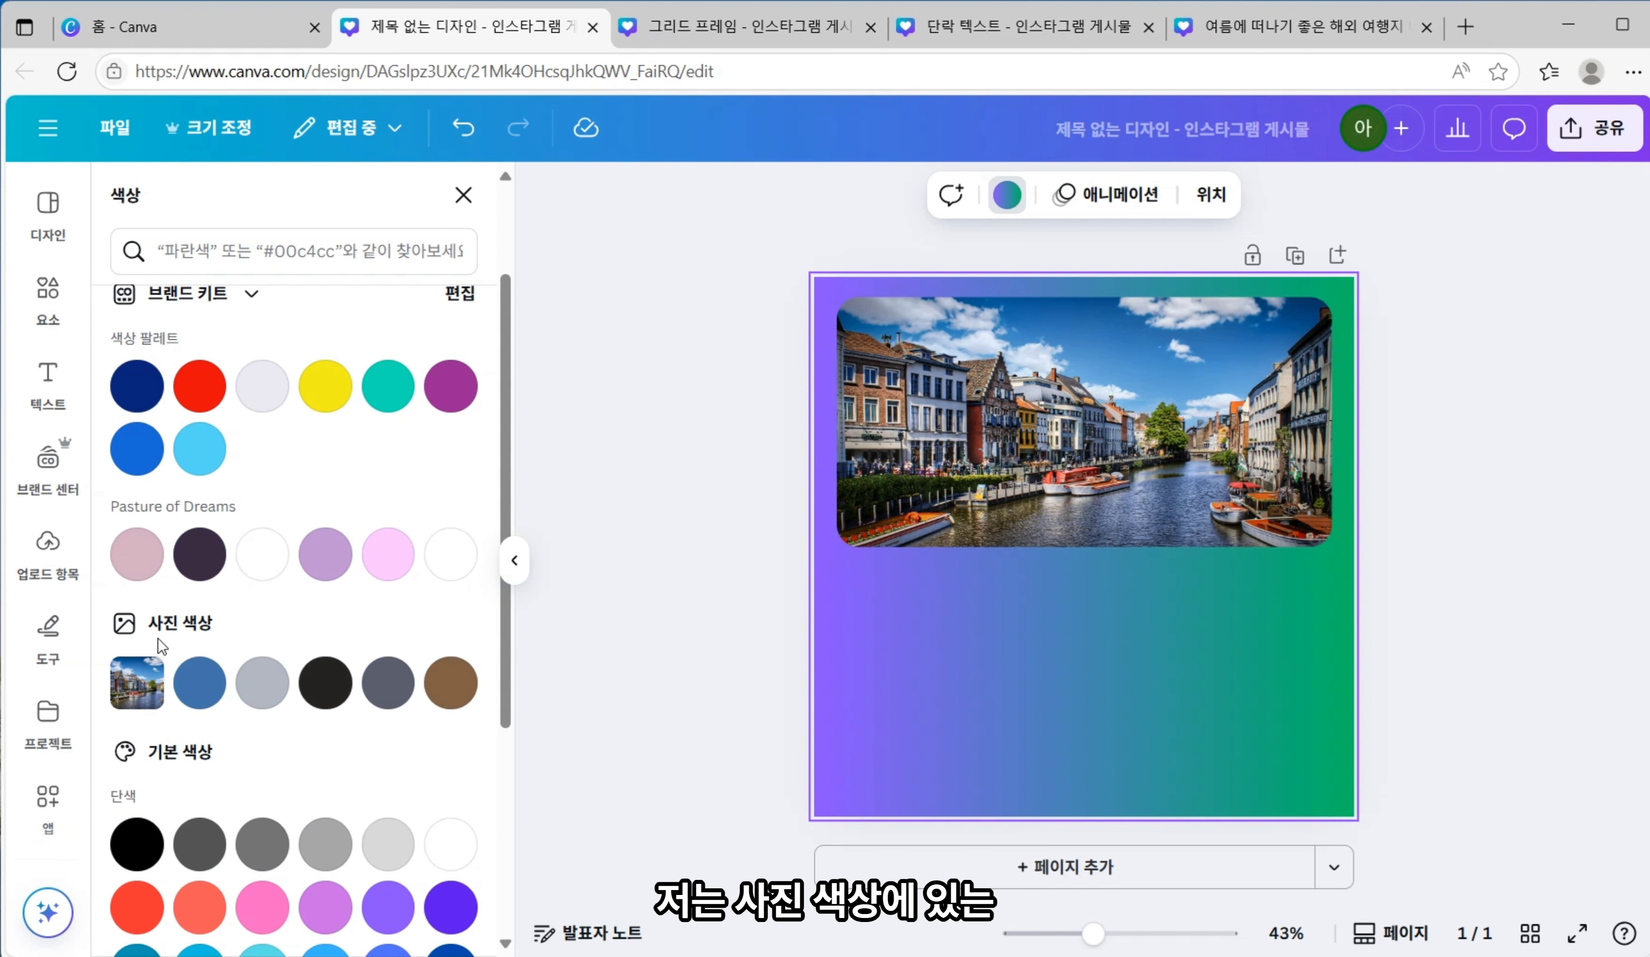
left_click(201, 685)
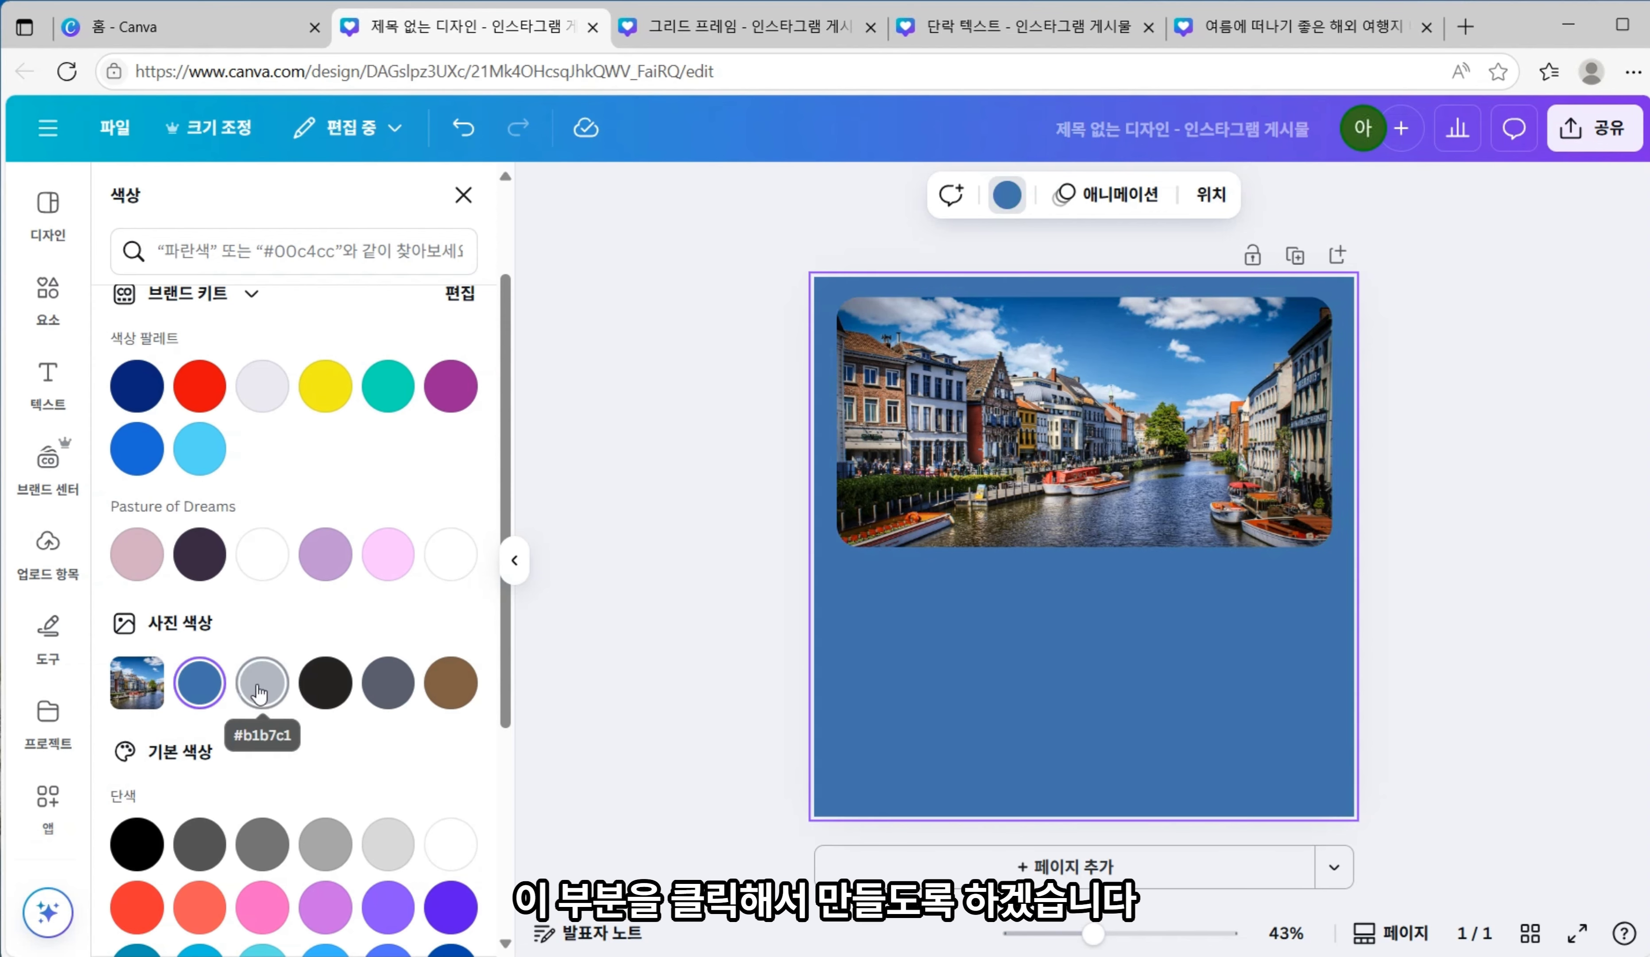
left_click(1444, 605)
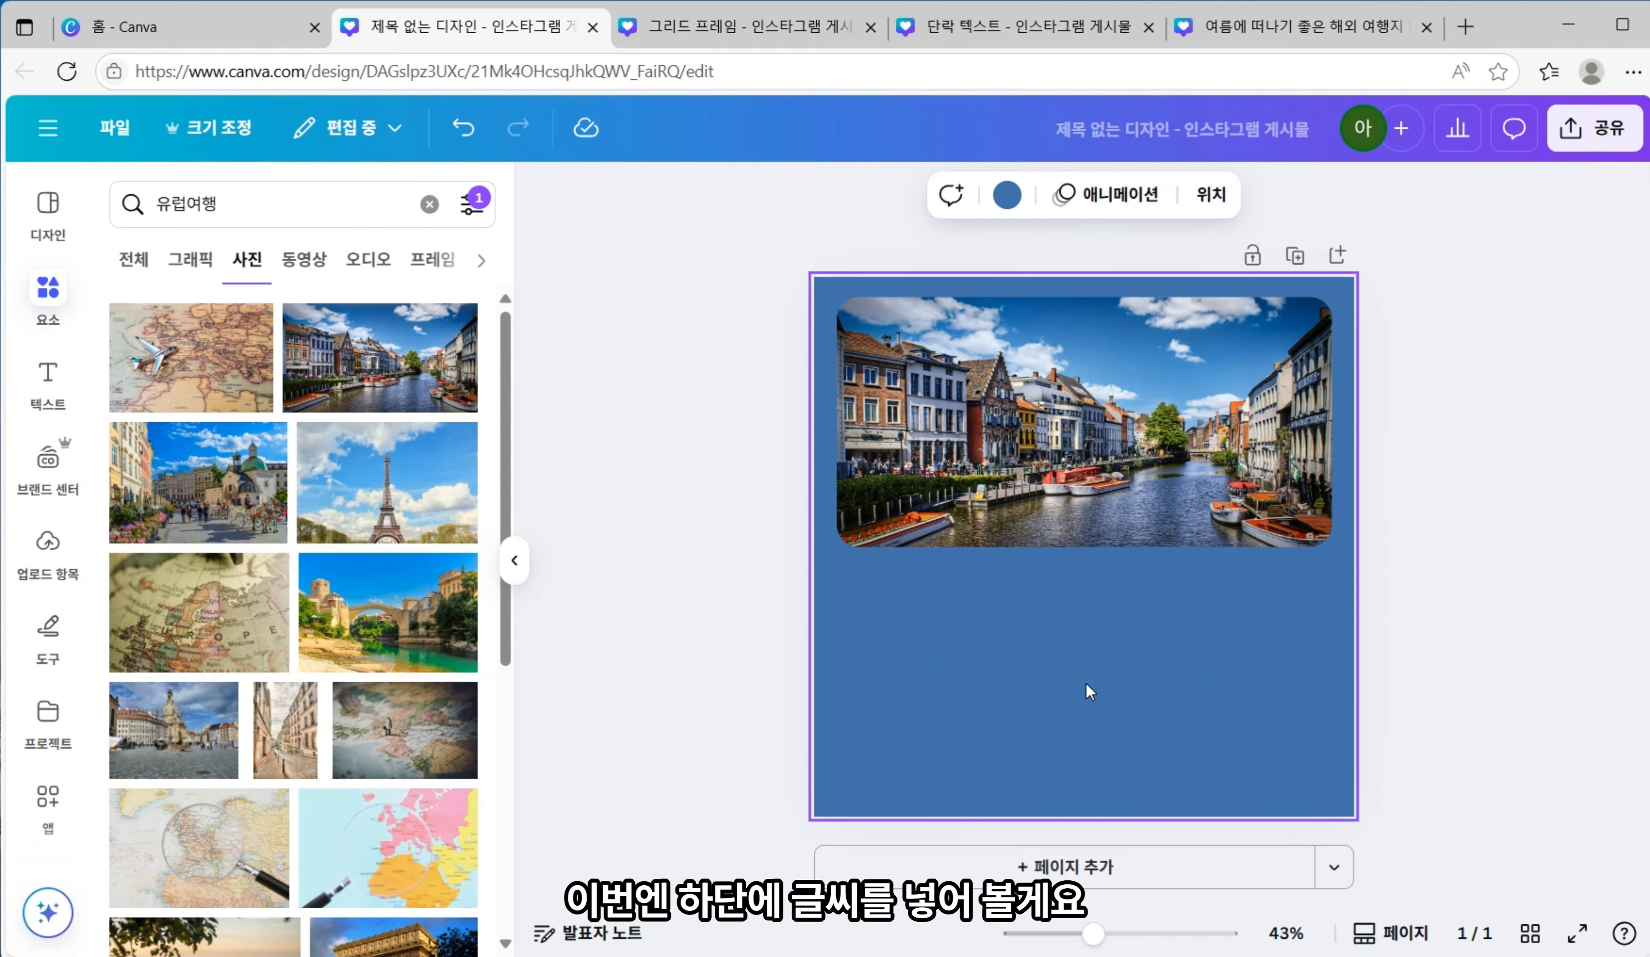
- Add a text box reading 여름에 떠나기 좋은 해외 여행지 베스트 10 below the photo
left_click(514, 560)
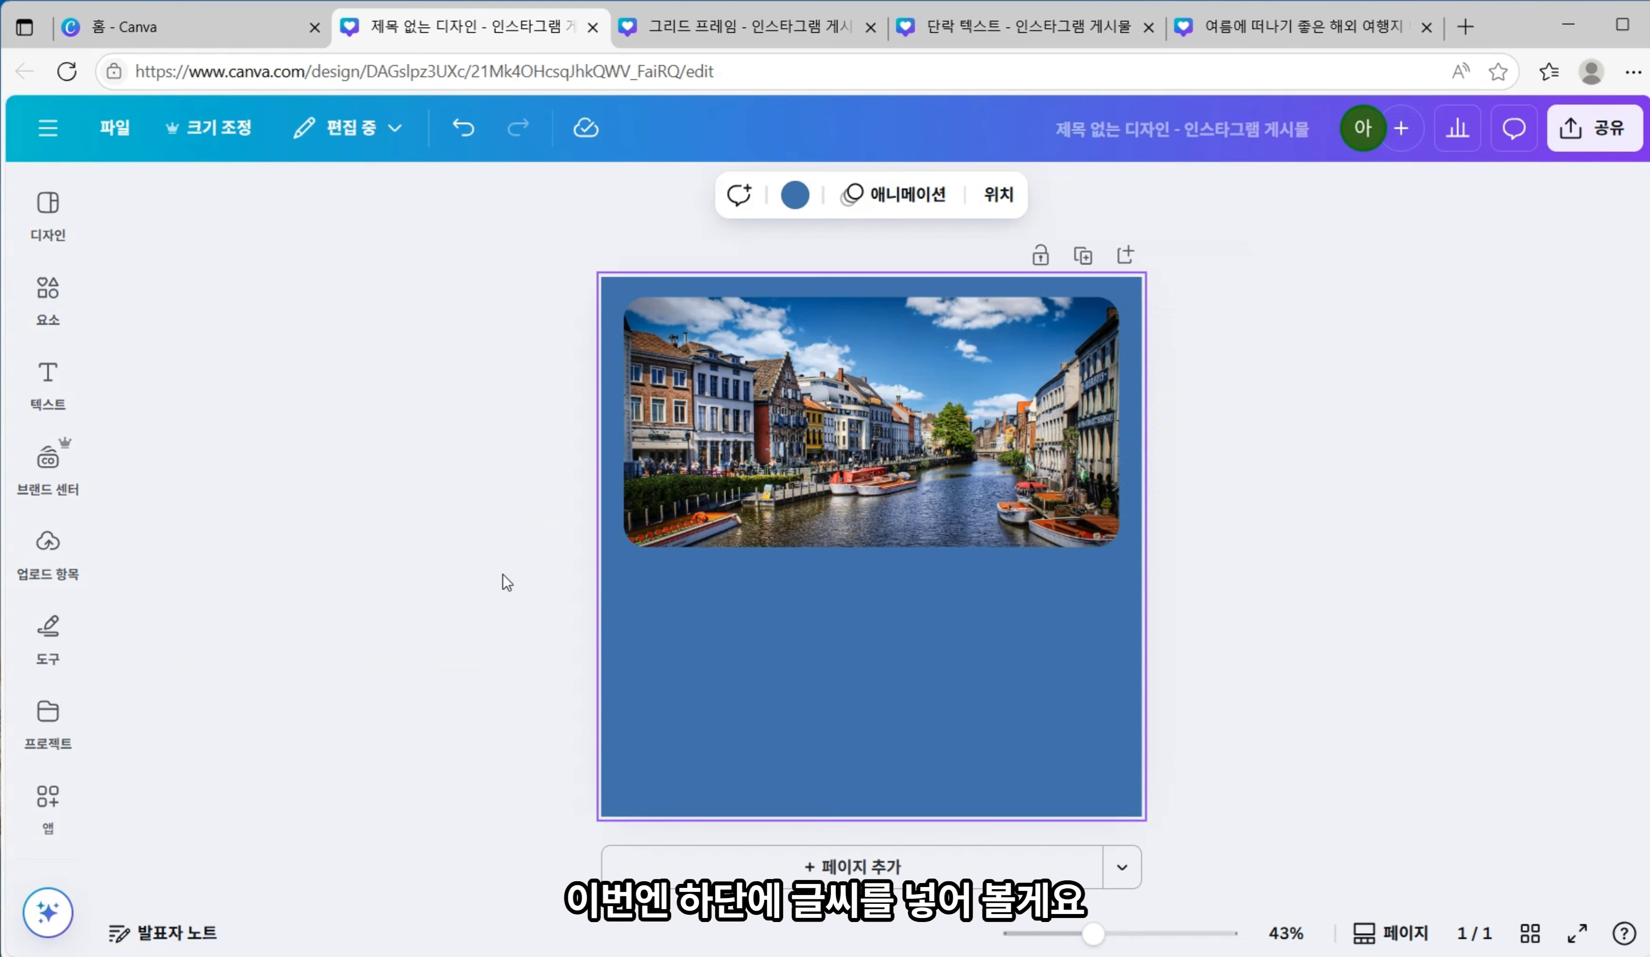
left_click(46, 381)
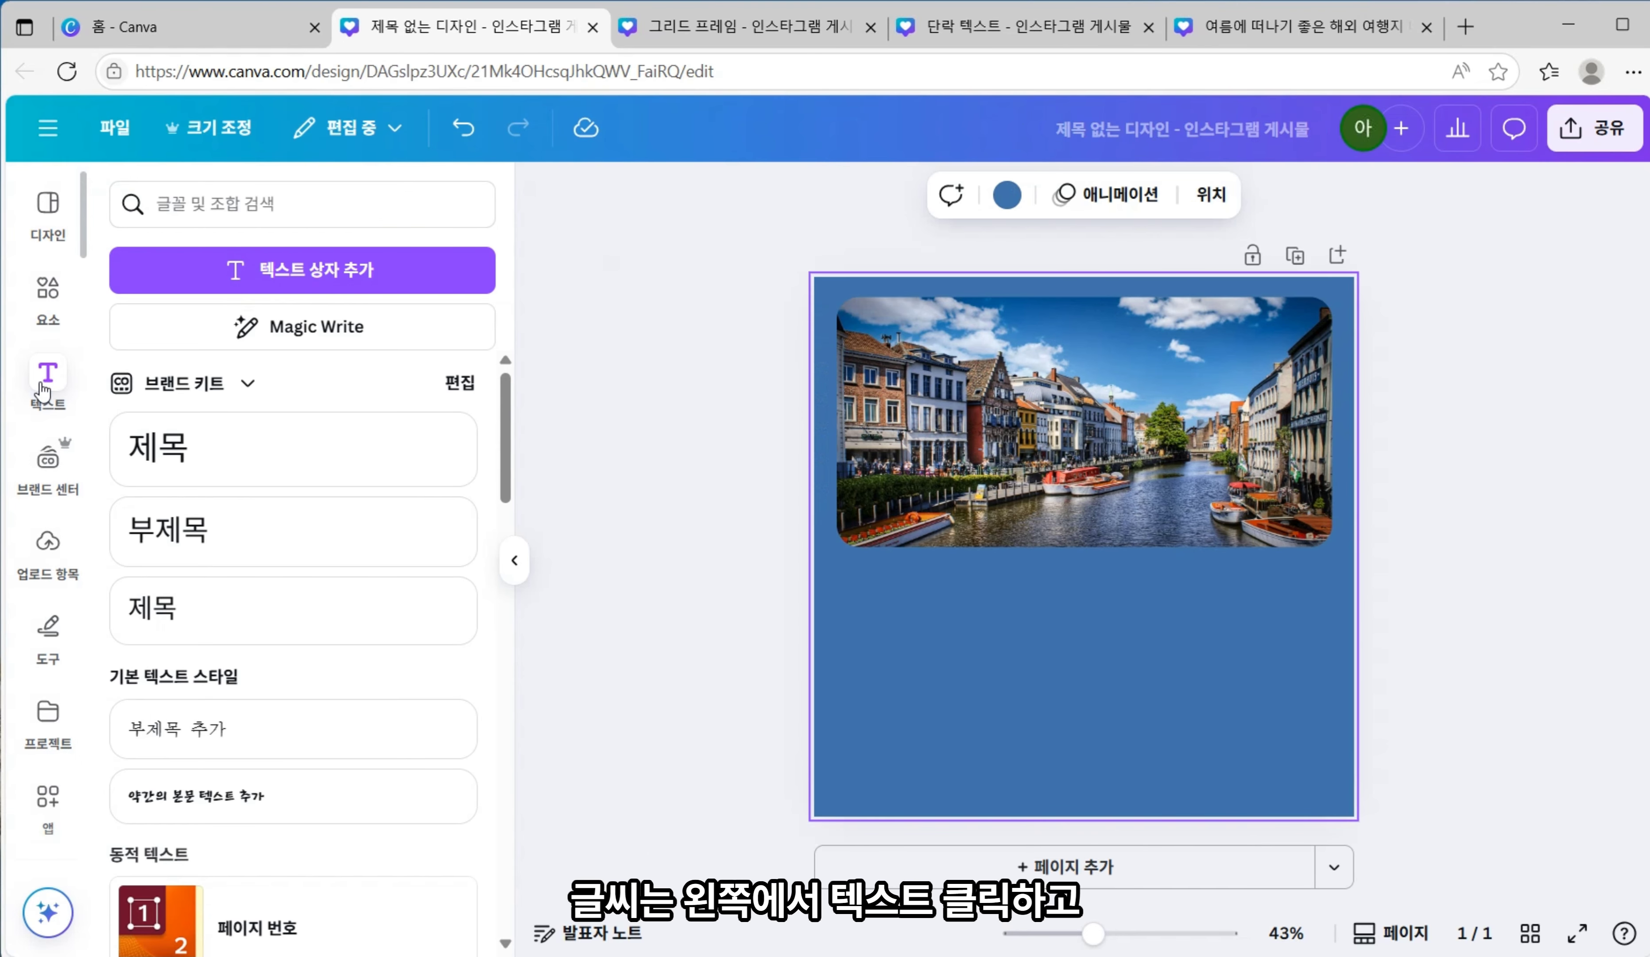
left_click(302, 269)
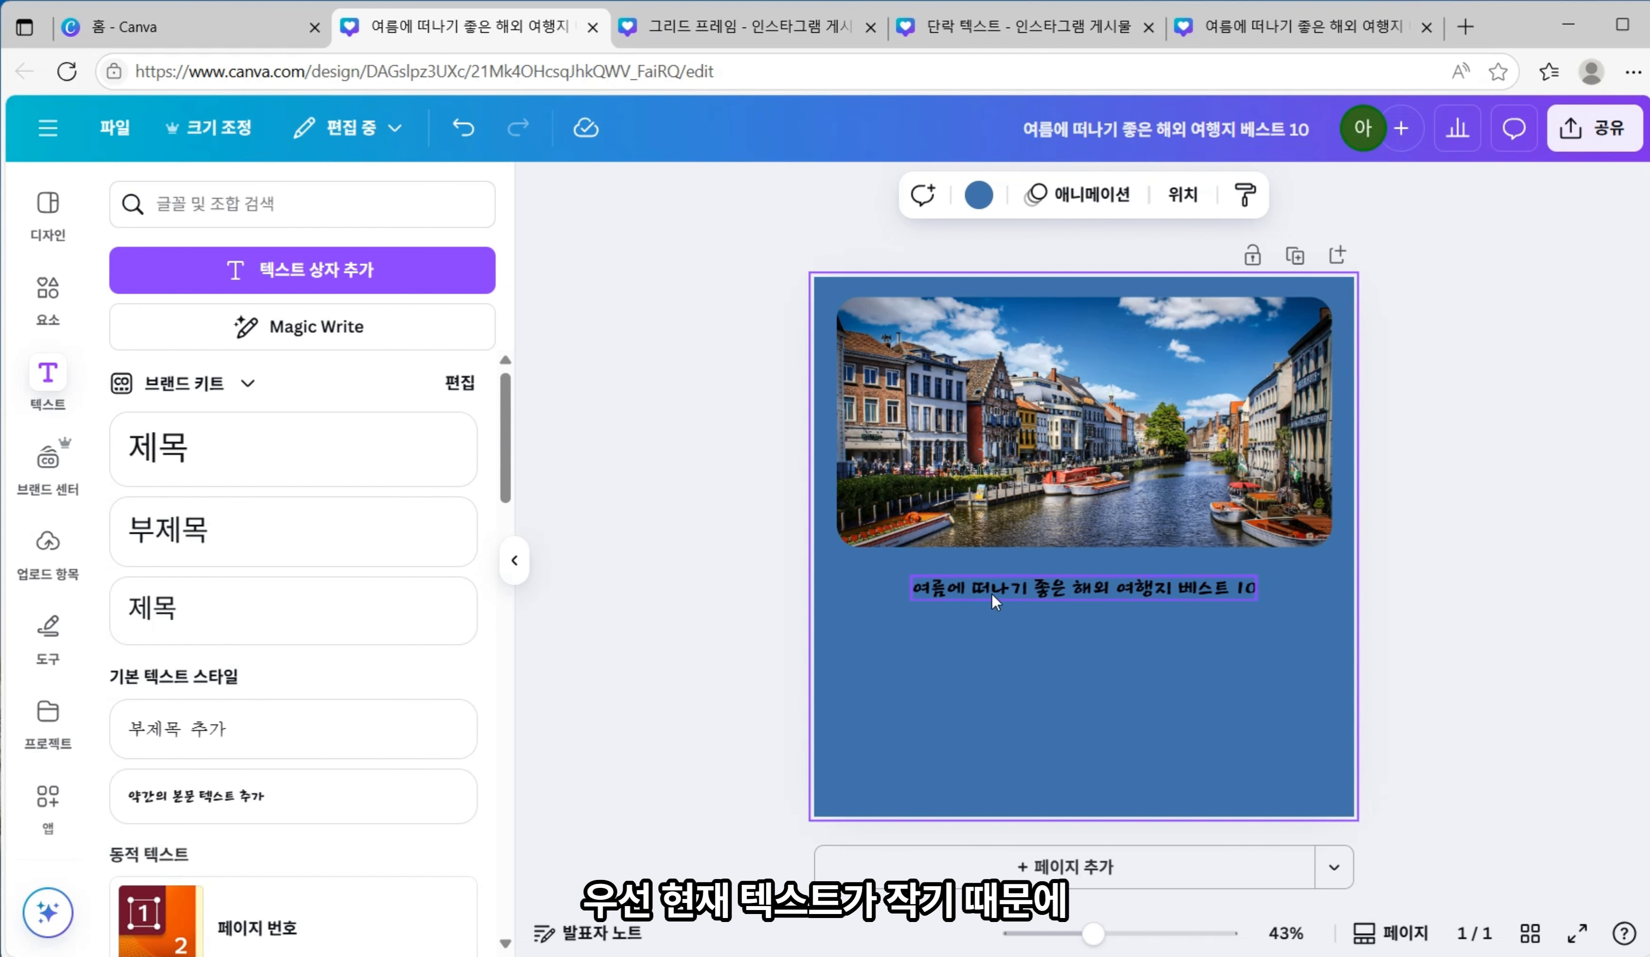
- Set the title text's font size to 80, trying 88 first
left_click(959, 598)
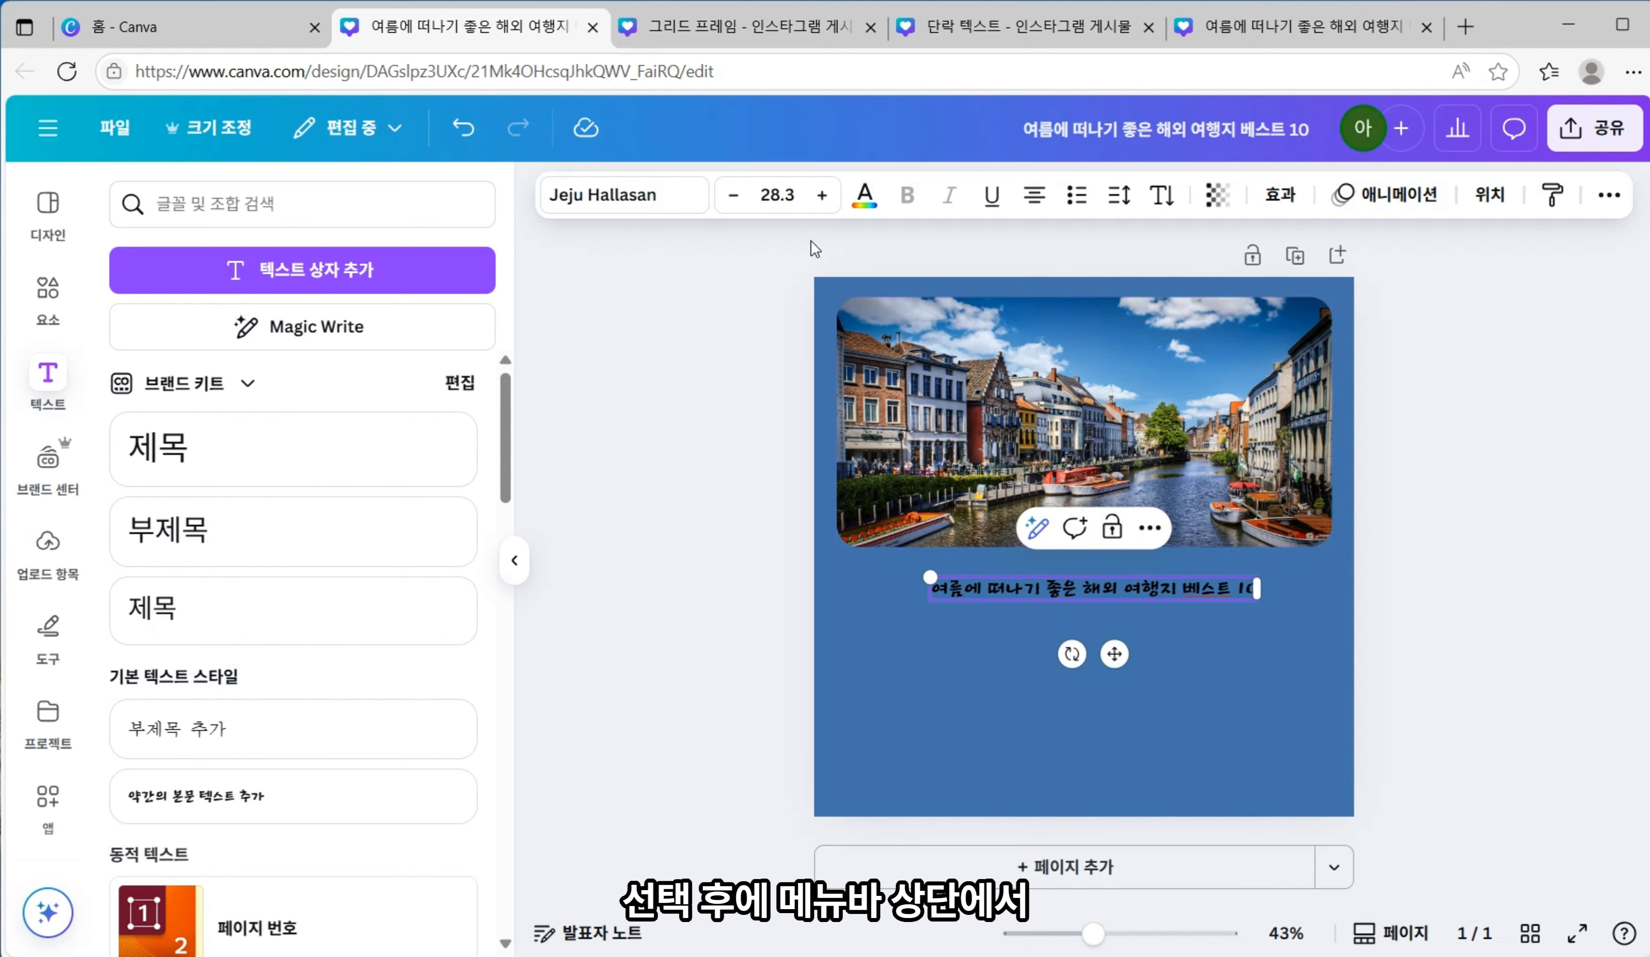
left_click(792, 195)
scroll(767, 589, "down", 5)
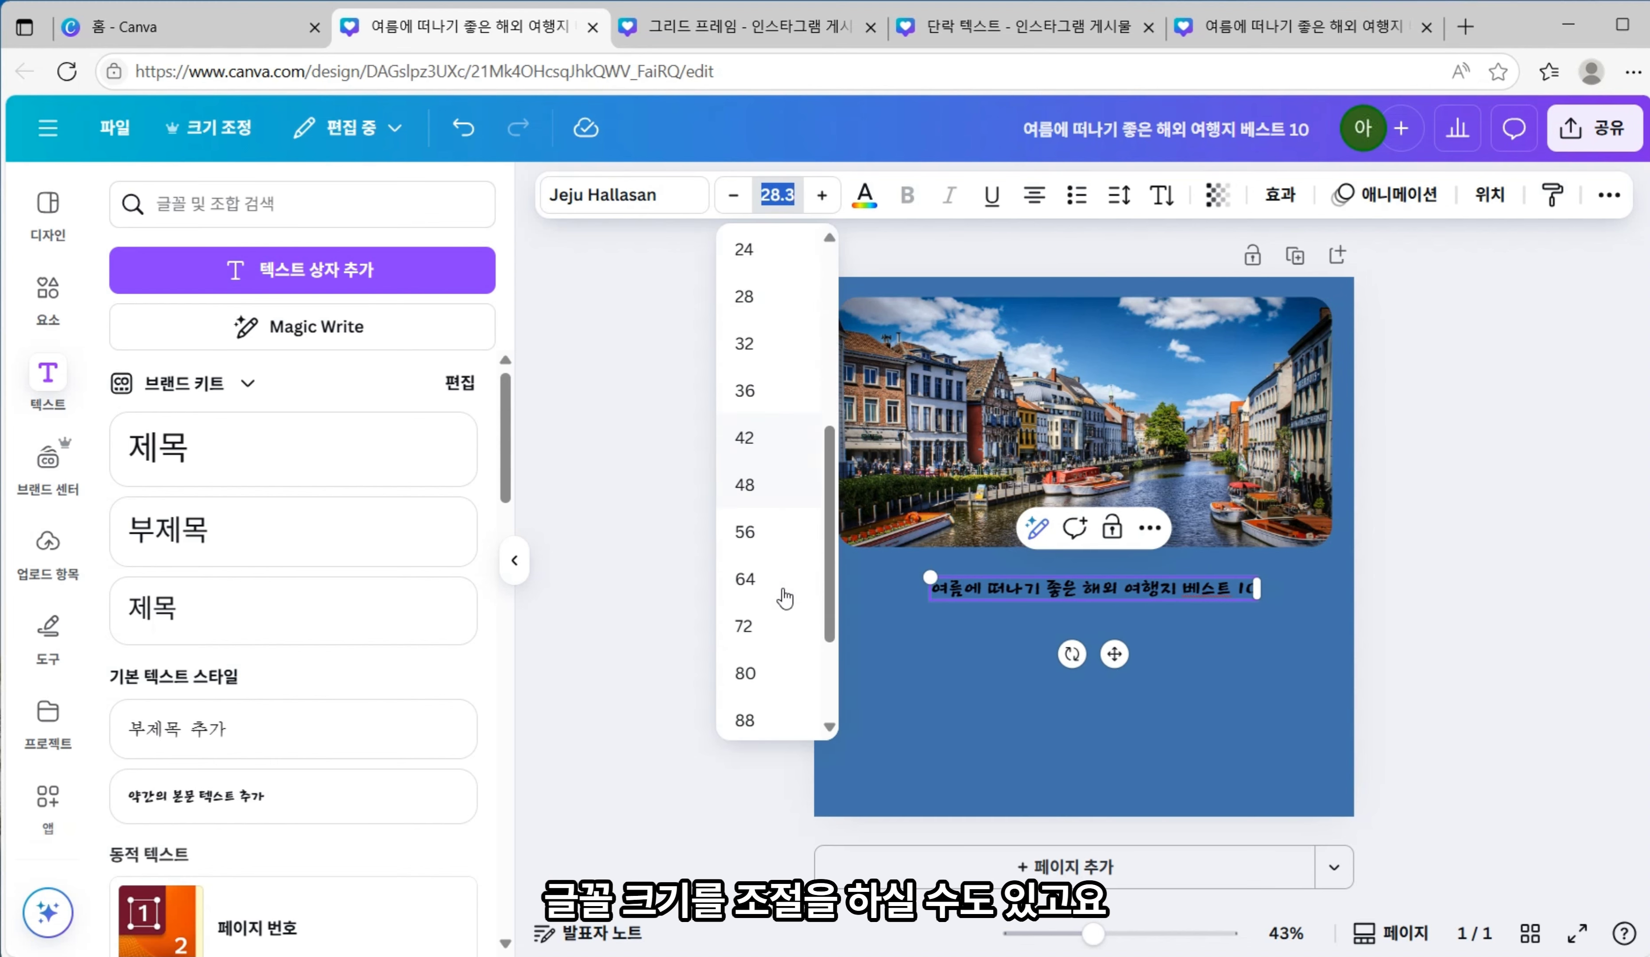
left_click(762, 631)
left_click(778, 195)
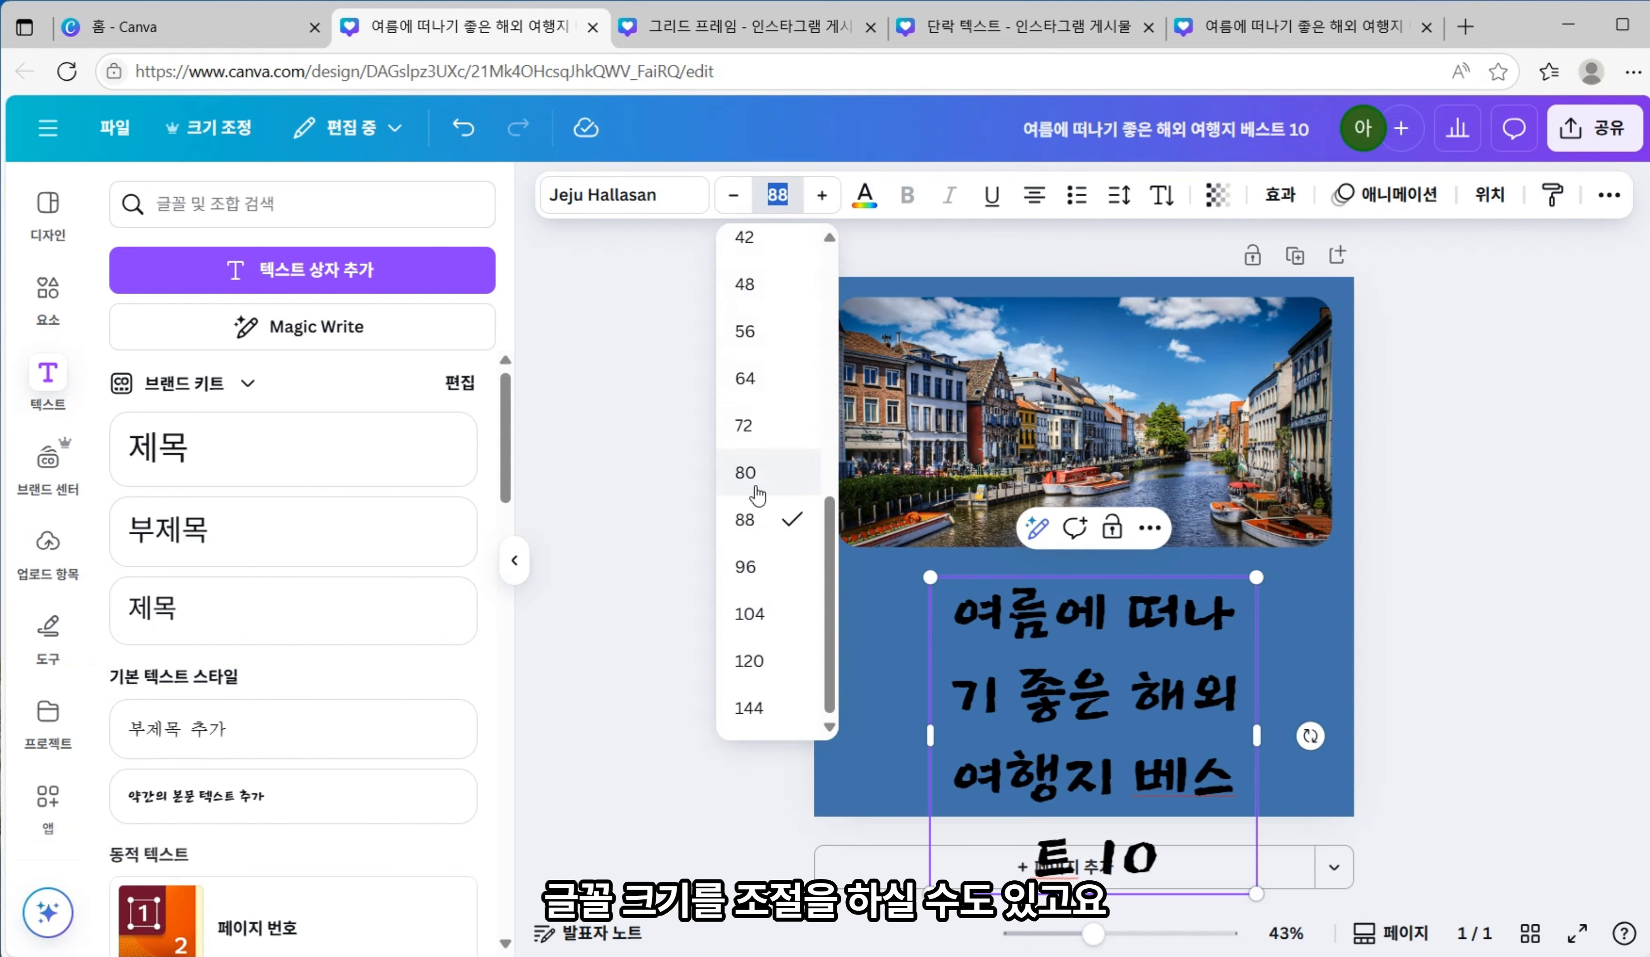
left_click(759, 471)
- Widen the title's text box on both sides and scale it down to font size 66.9 so it fits on two lines
left_click_drag(1257, 681, 1340, 682)
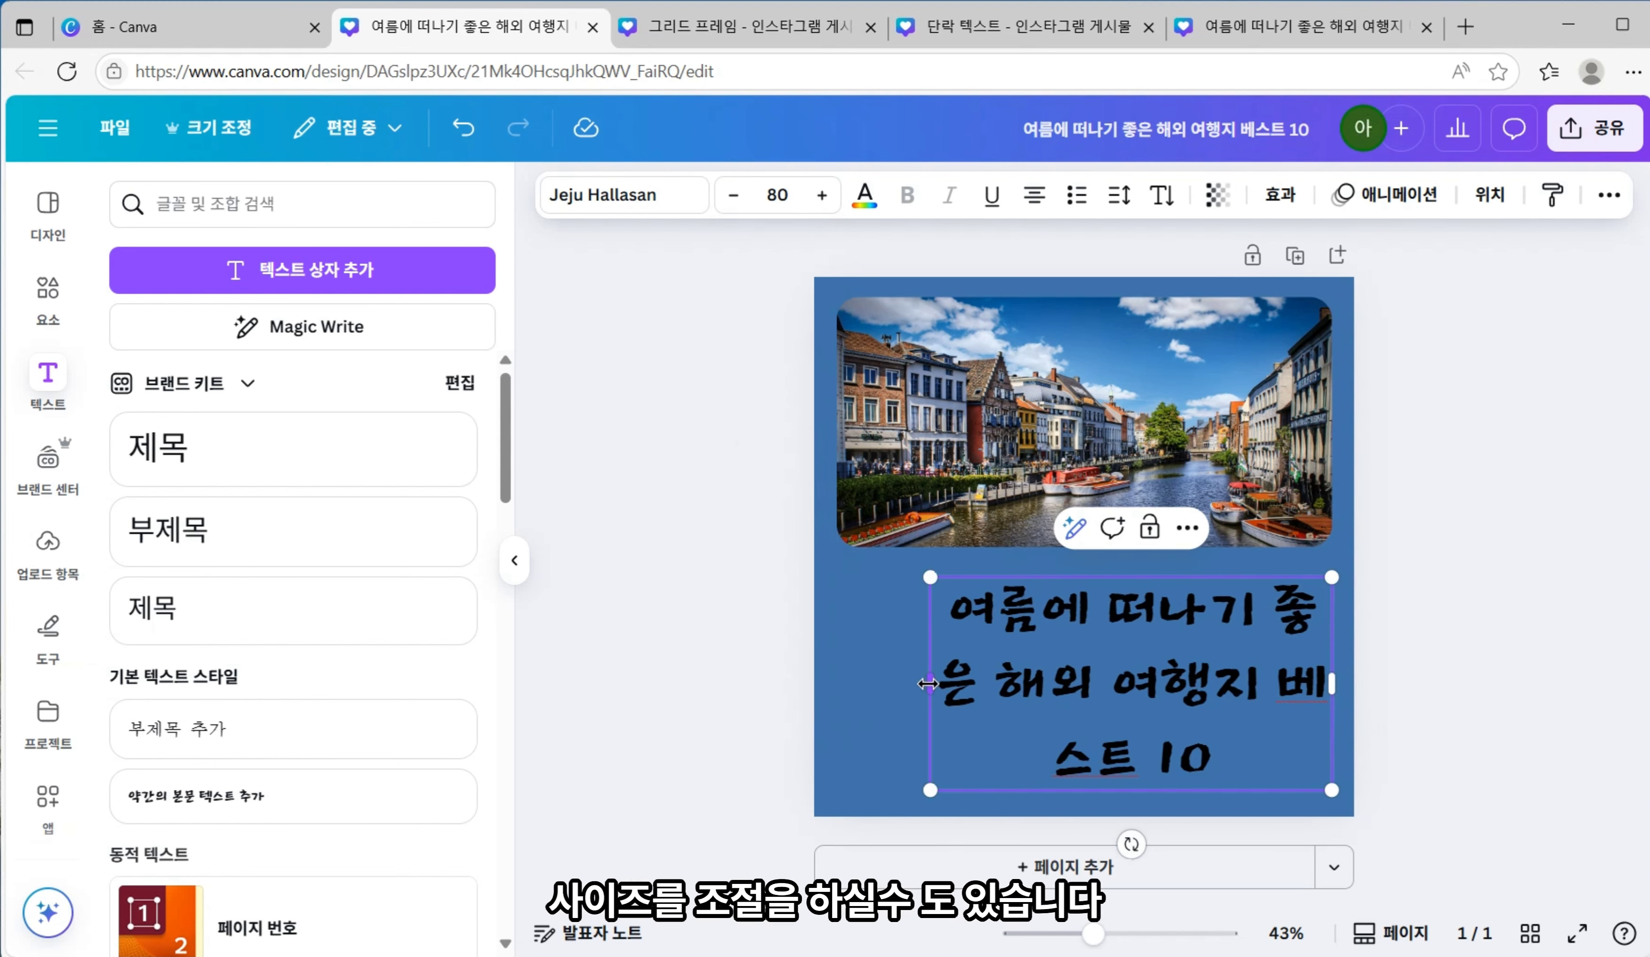
left_click_drag(932, 683, 867, 683)
left_click_drag(1332, 790, 1342, 693)
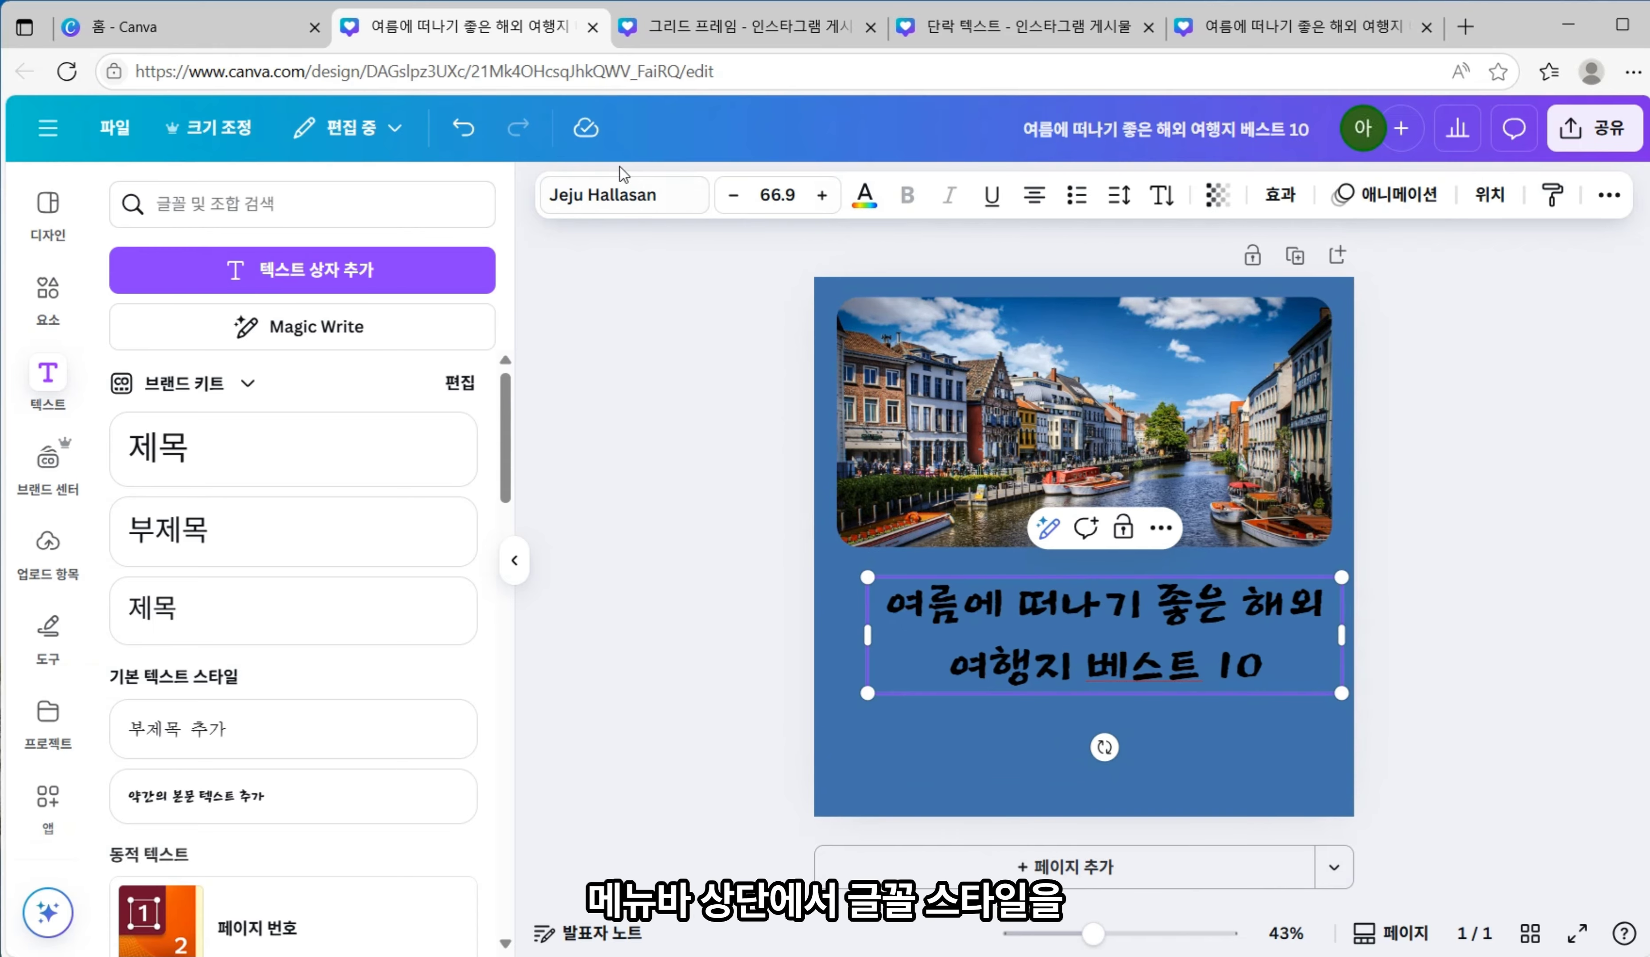
- Try several fonts on the title, including 210 다락방, 210 썸타임 and 210 밀레니얼
left_click(624, 194)
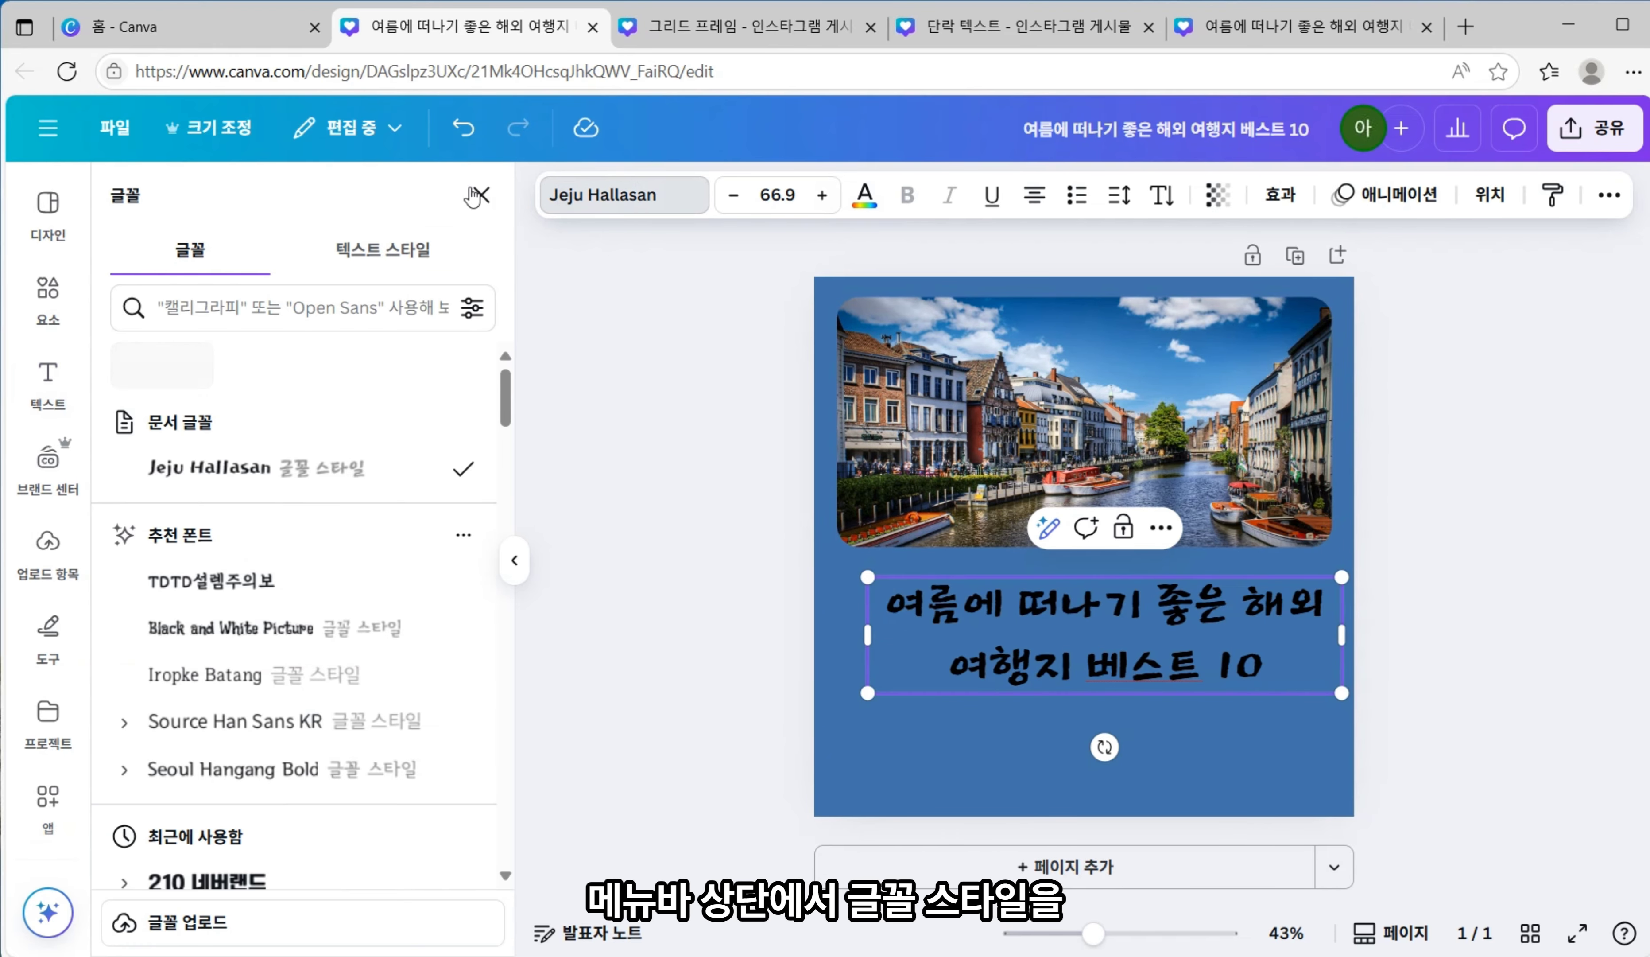
scroll(235, 581, "down", 3)
left_click(256, 458)
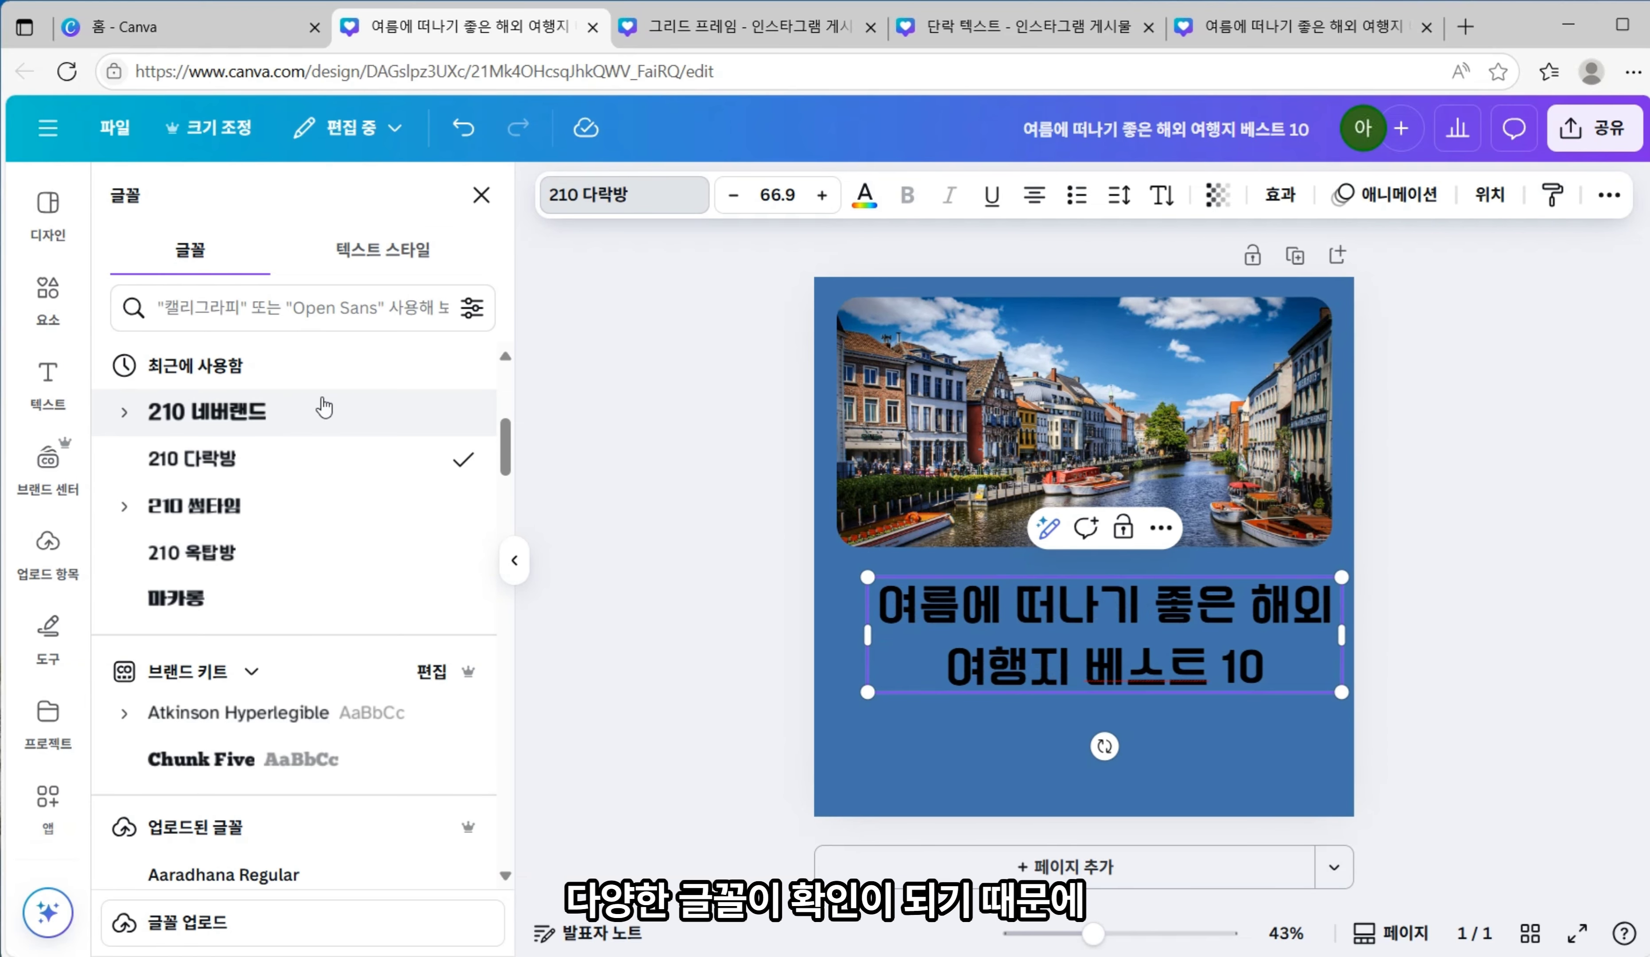
left_click(271, 426)
left_click(217, 506)
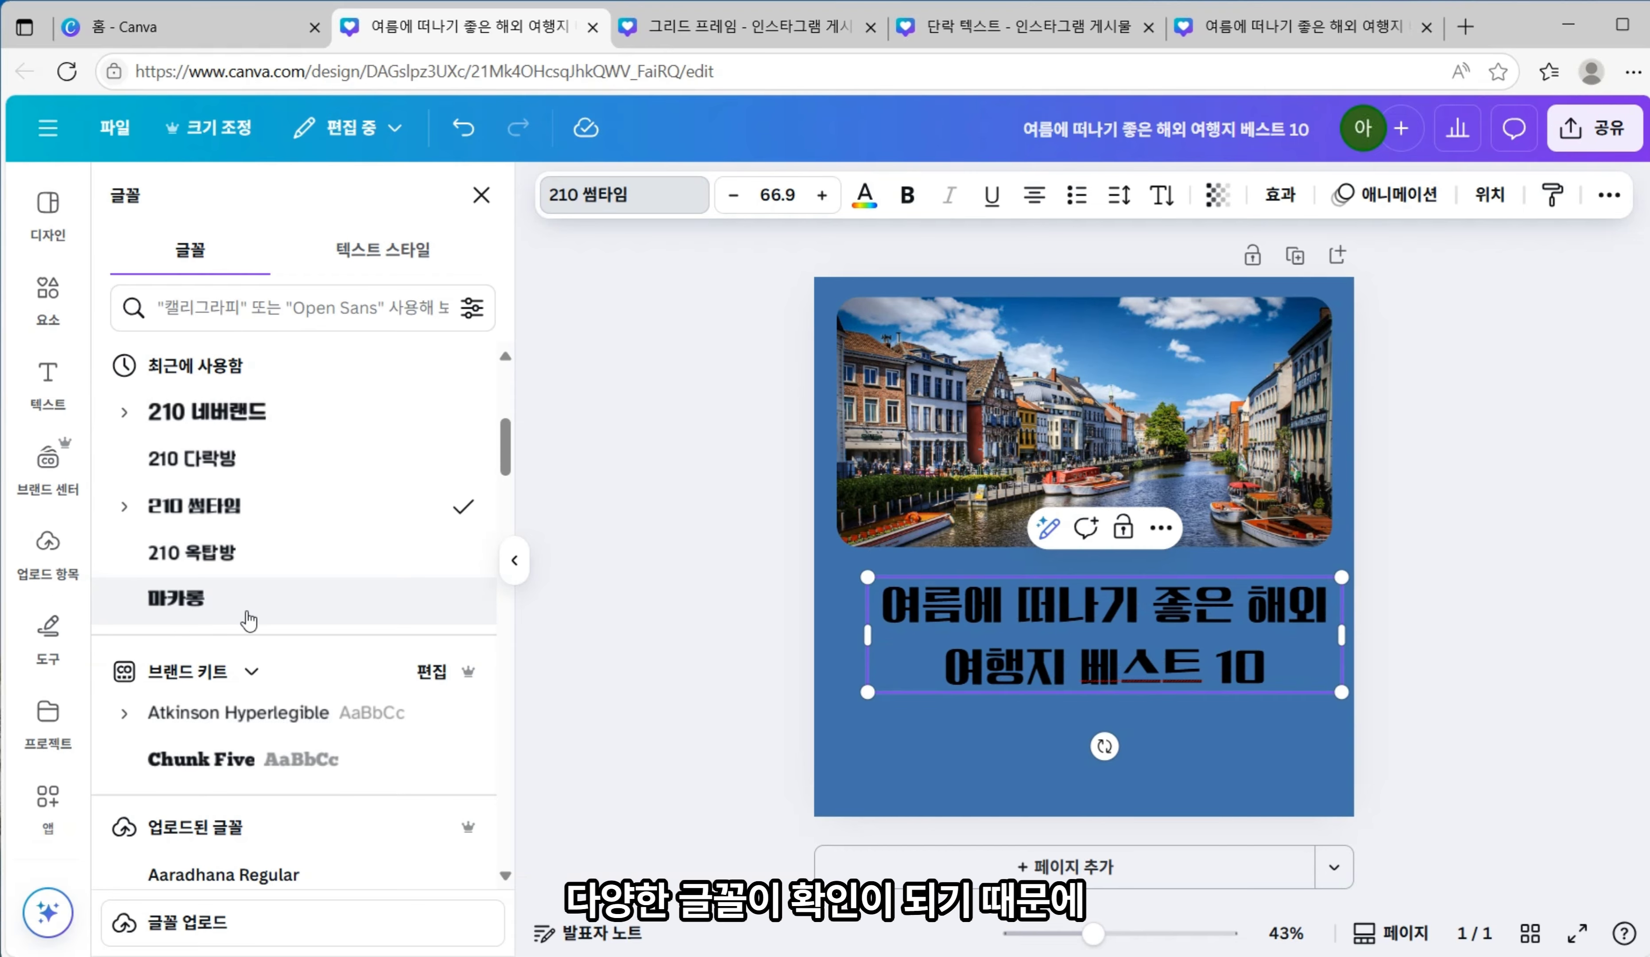
left_click(210, 595)
scroll(236, 525, "down", 5)
left_click(250, 401)
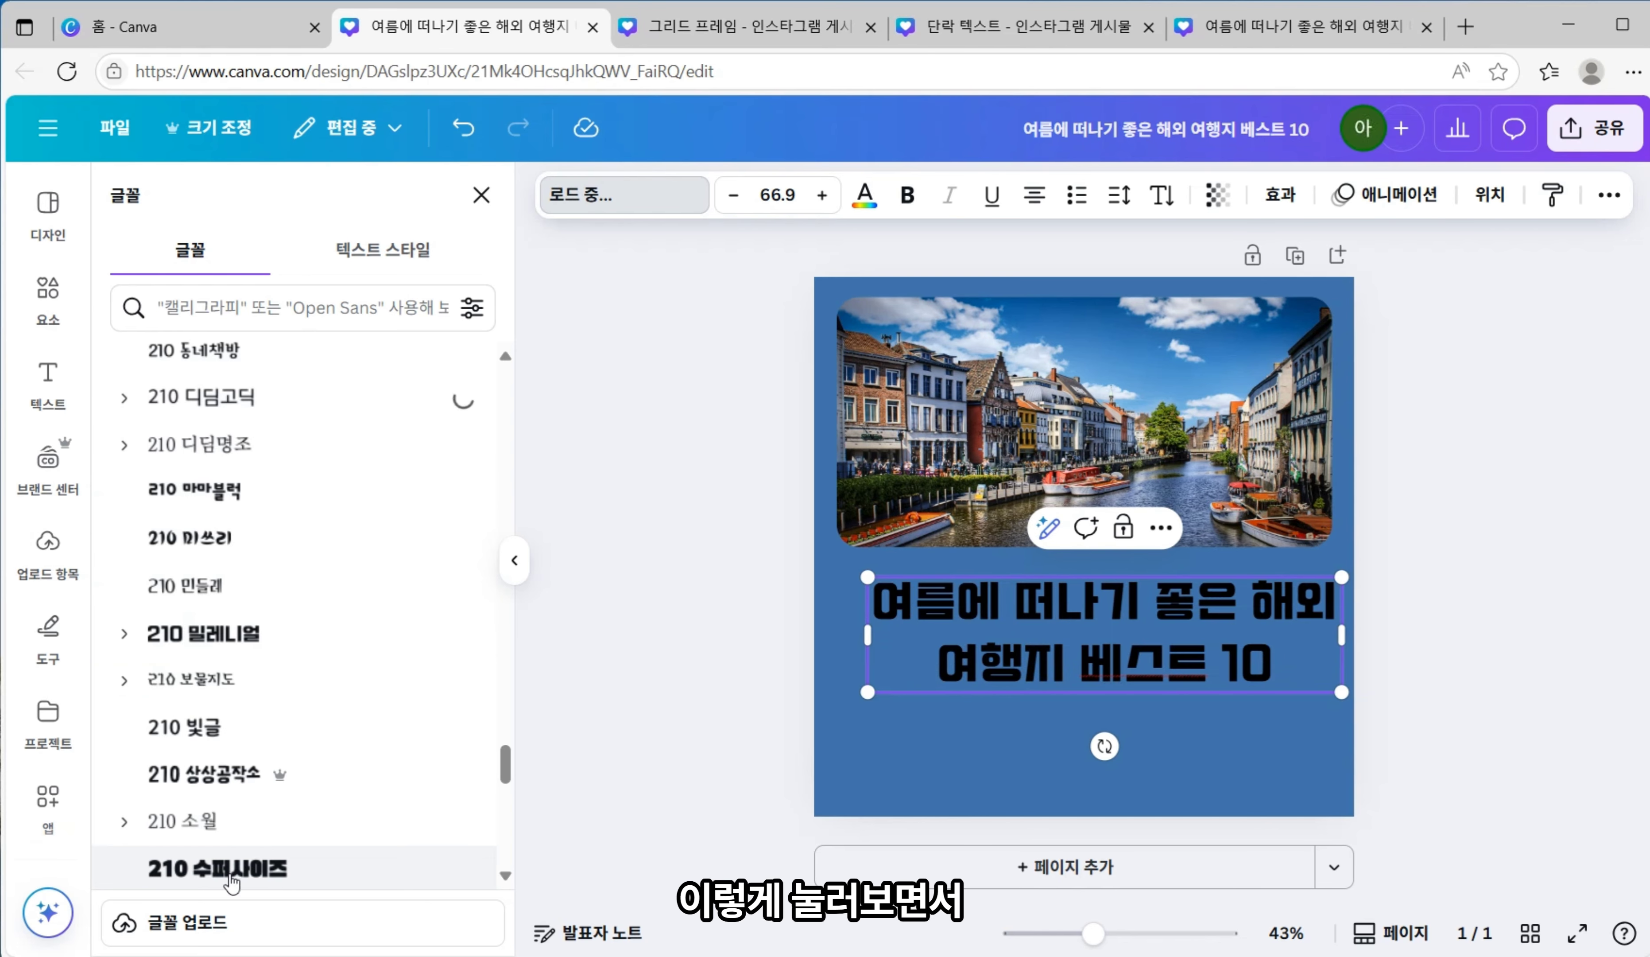
left_click(256, 877)
left_click(238, 634)
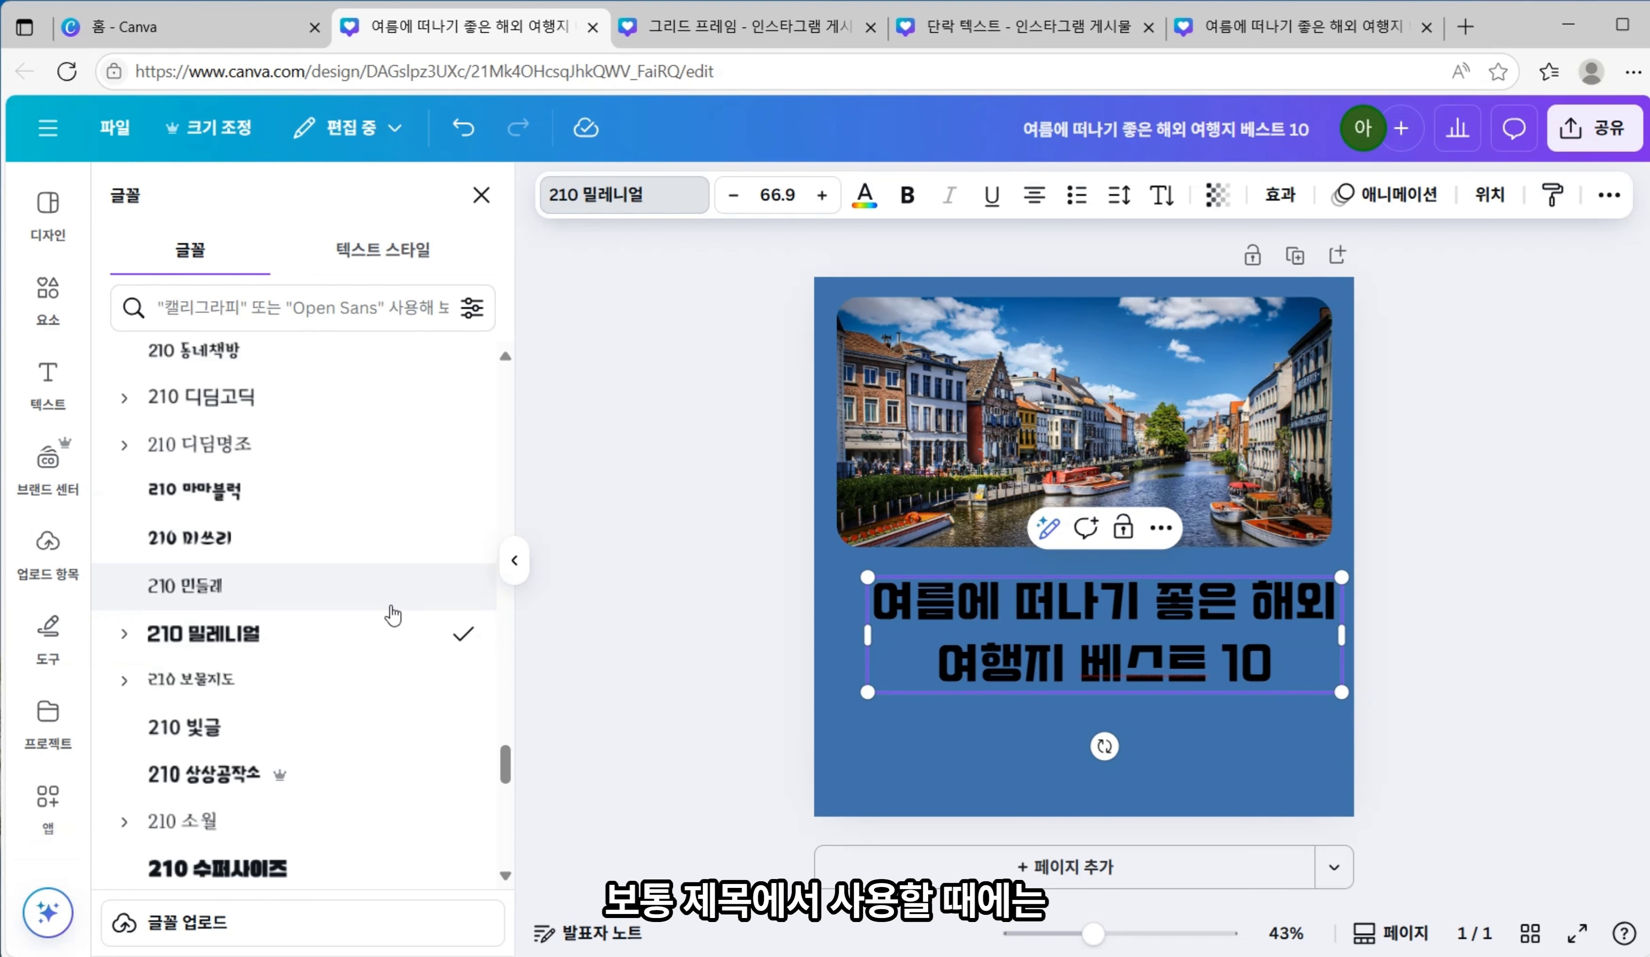
- Filter the fonts by 굵게 and set the title to 210 썸타임, trying 210 상상공작소 and 네모라운드 along the way
left_click_drag(505, 763, 505, 384)
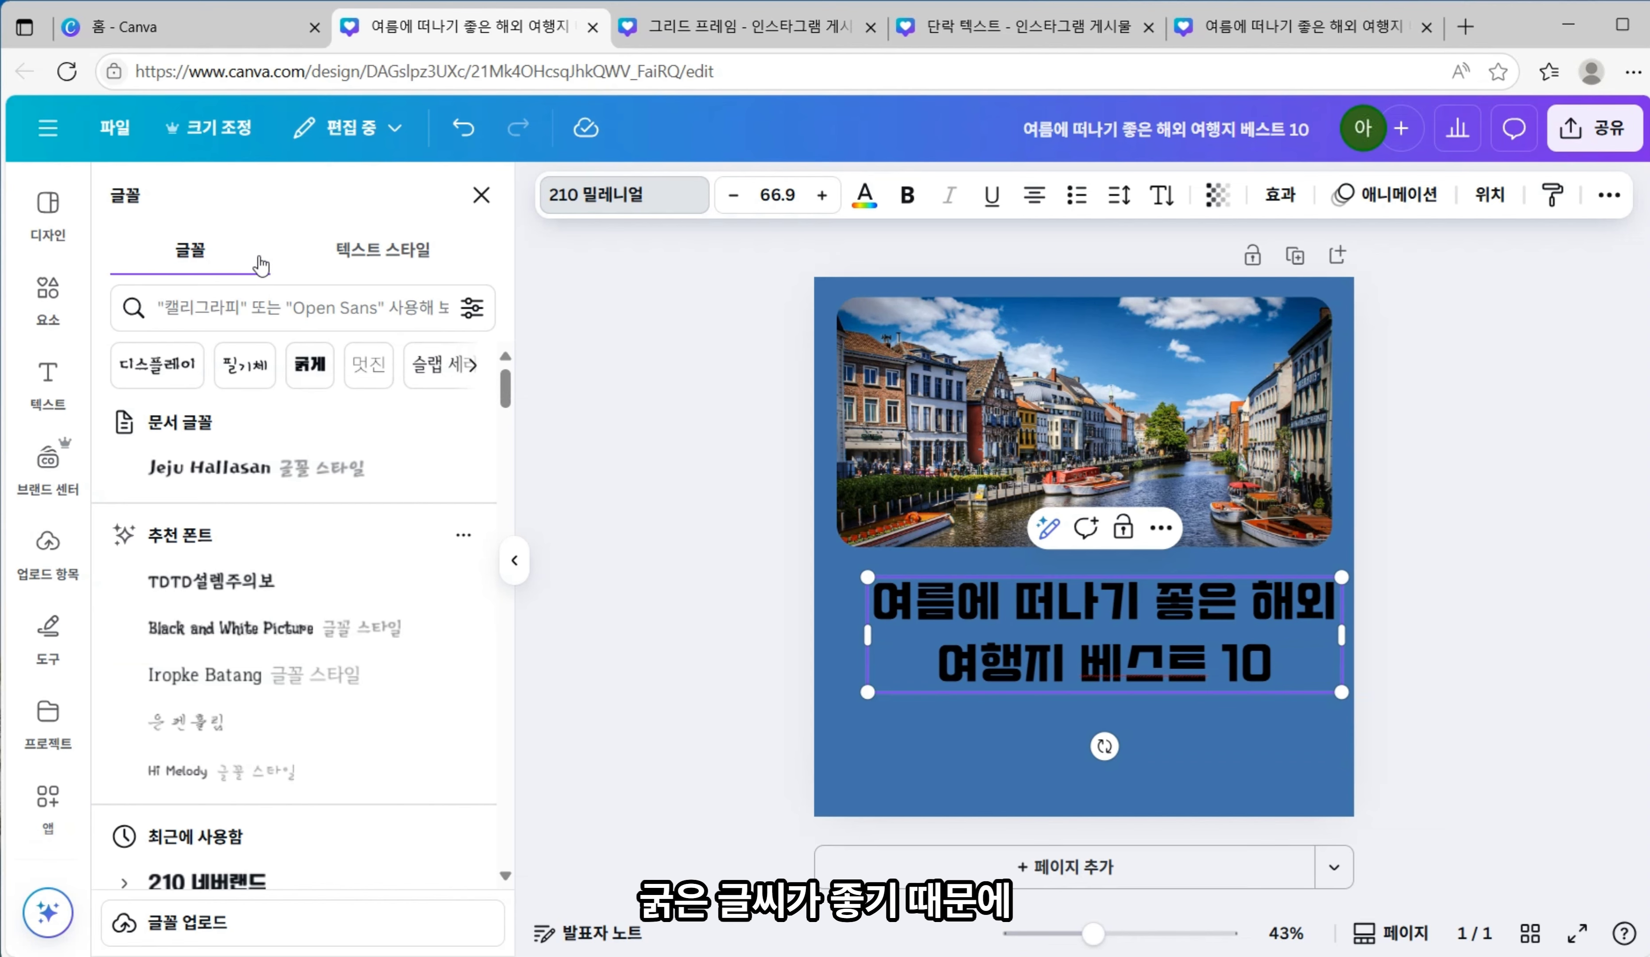
left_click(315, 377)
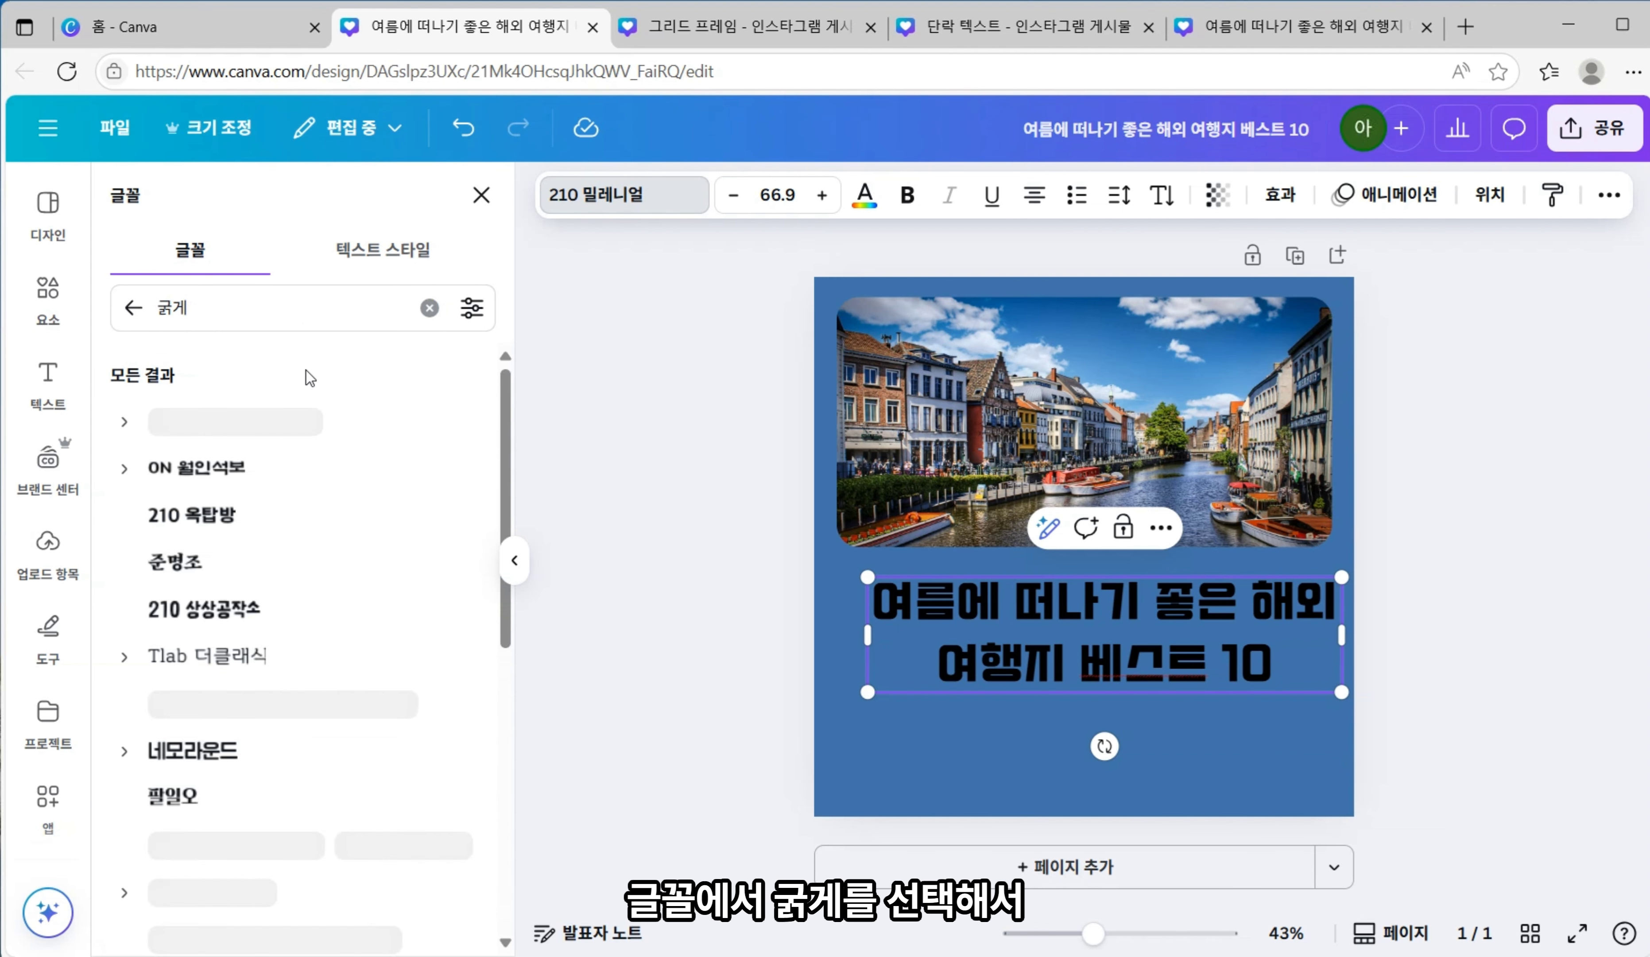
left_click(240, 421)
left_click(230, 610)
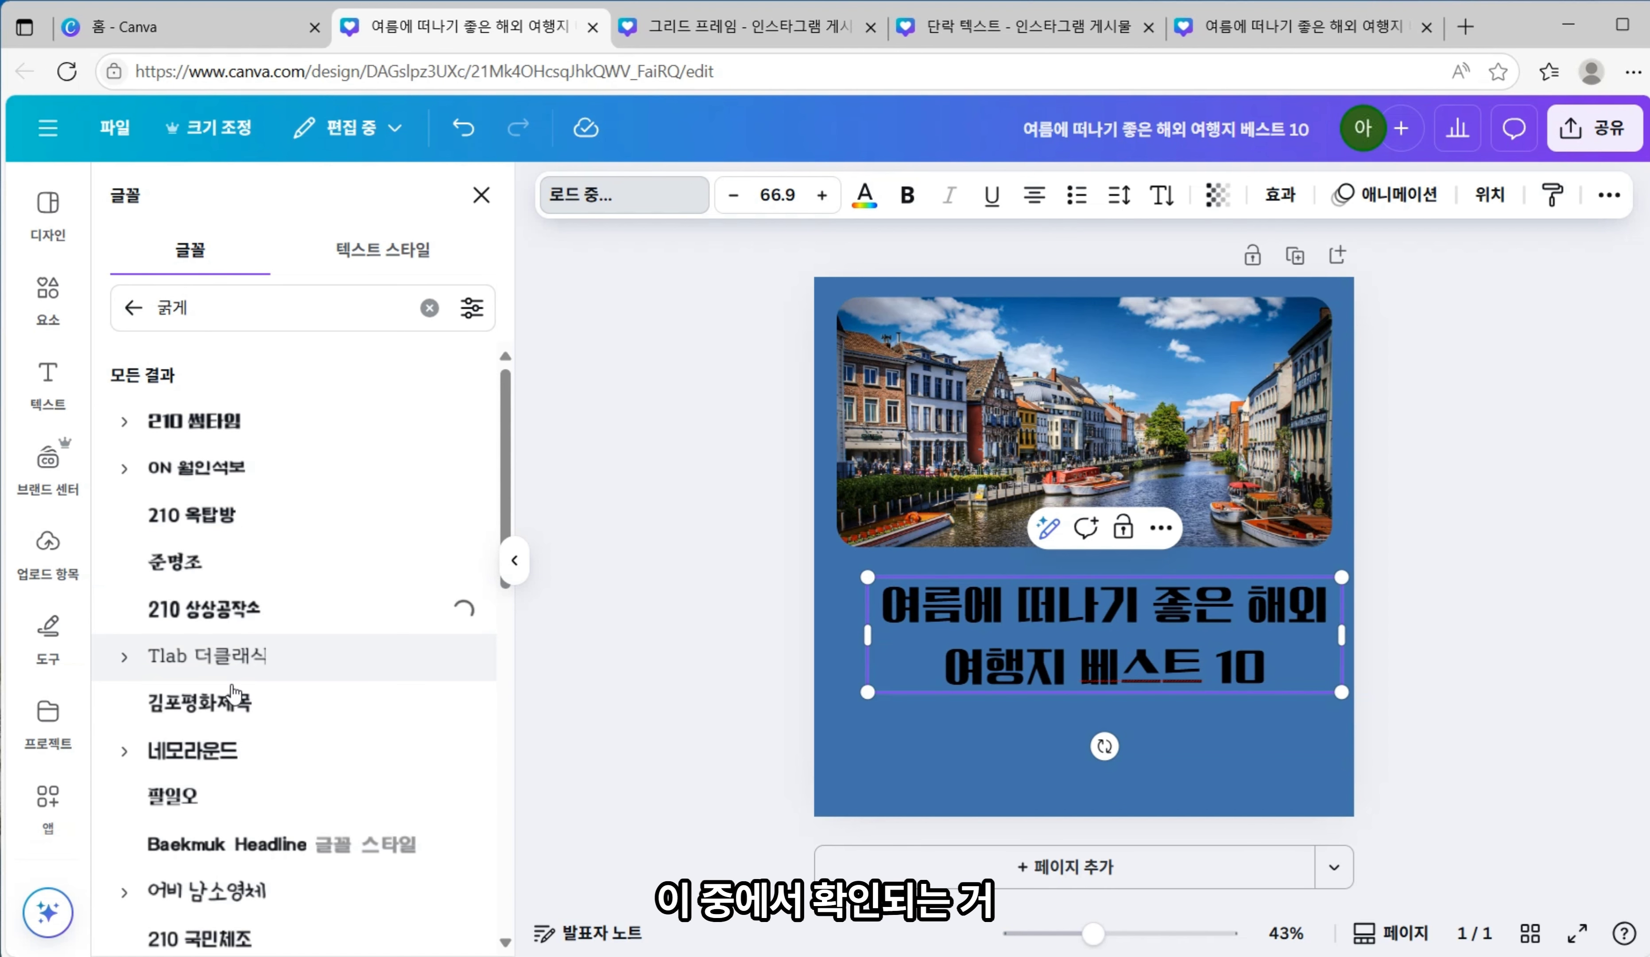
left_click(234, 752)
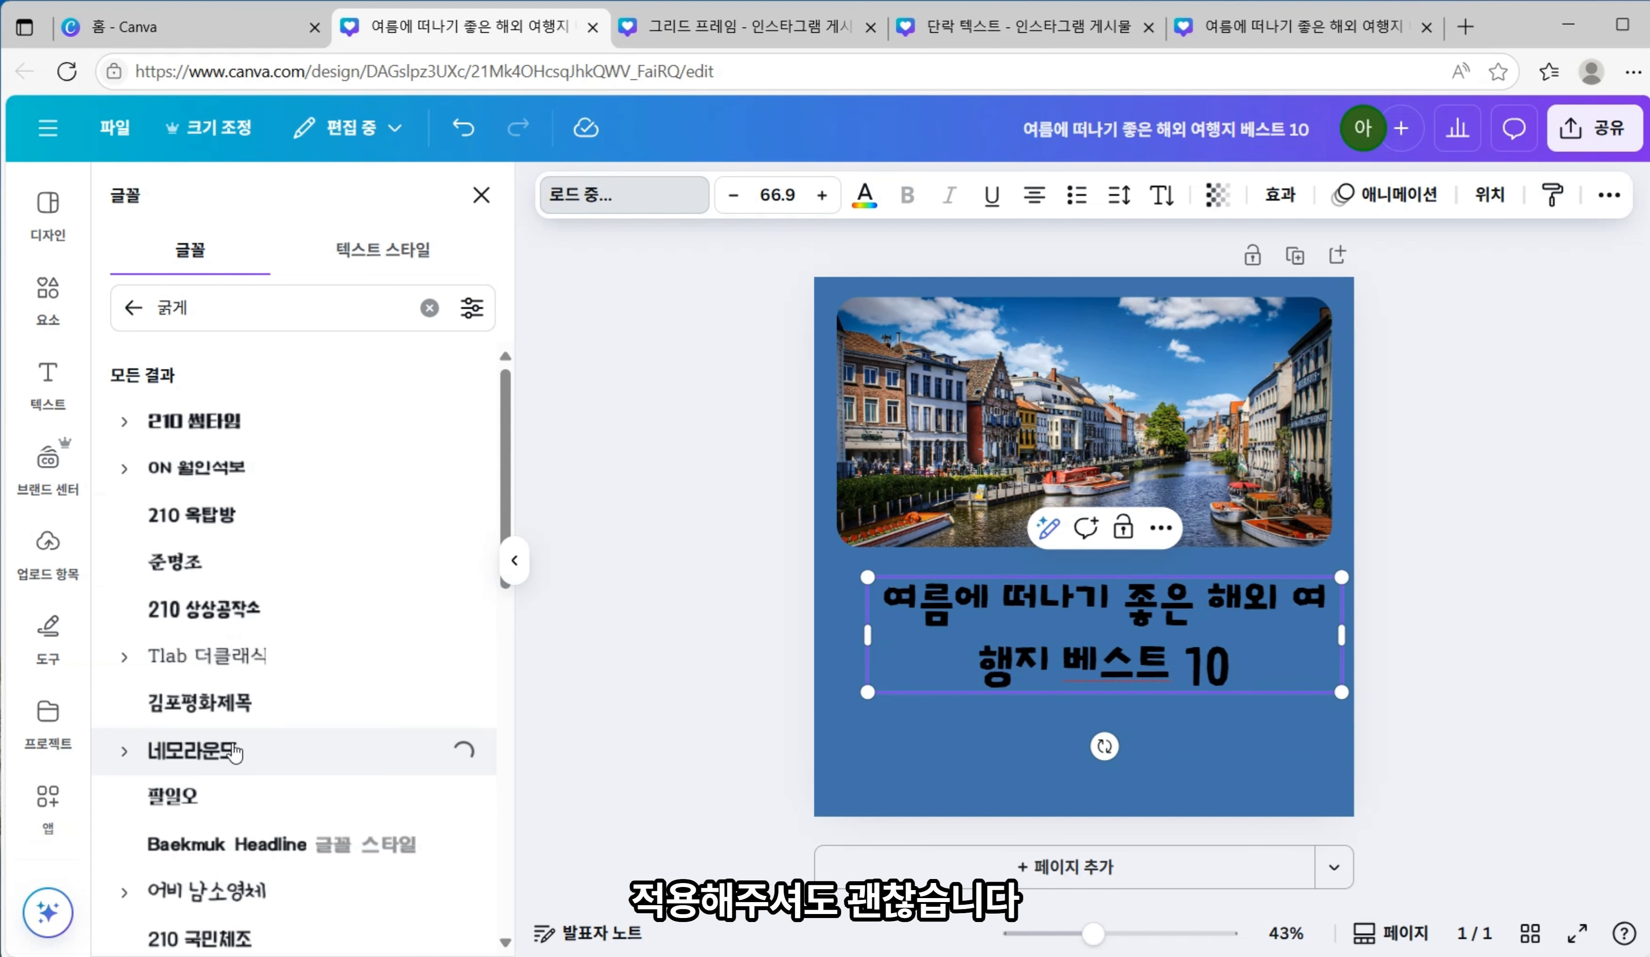
left_click(240, 426)
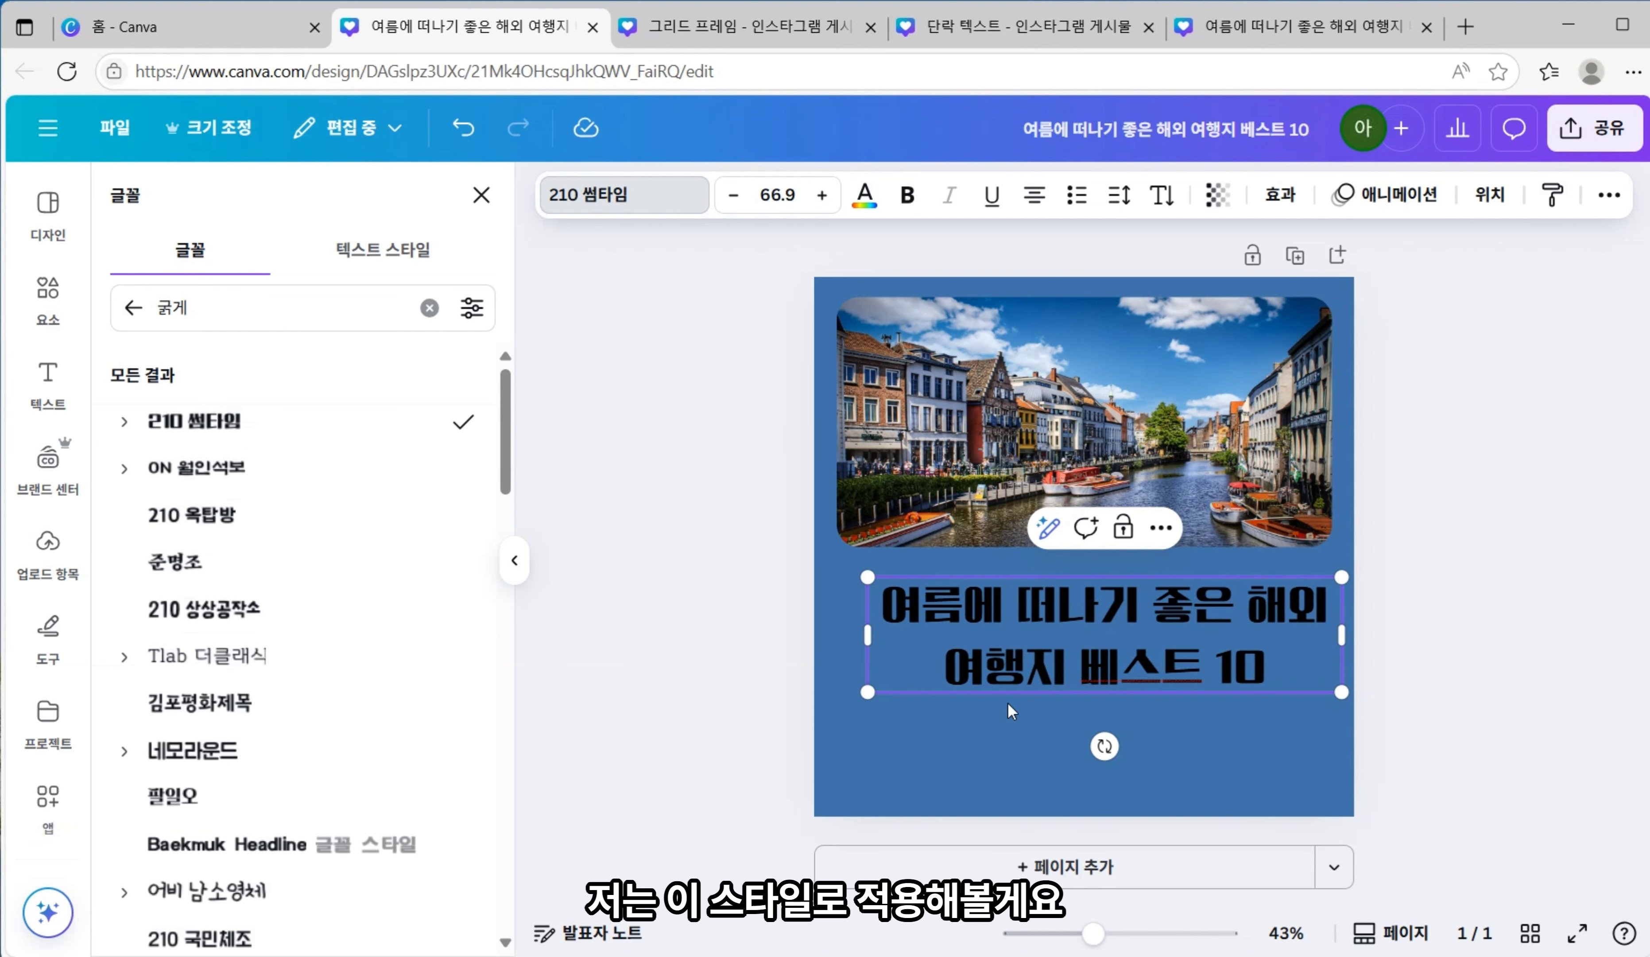
- Move the title slightly to the left and break its first line after 좋은
left_click_drag(1050, 678, 1040, 678)
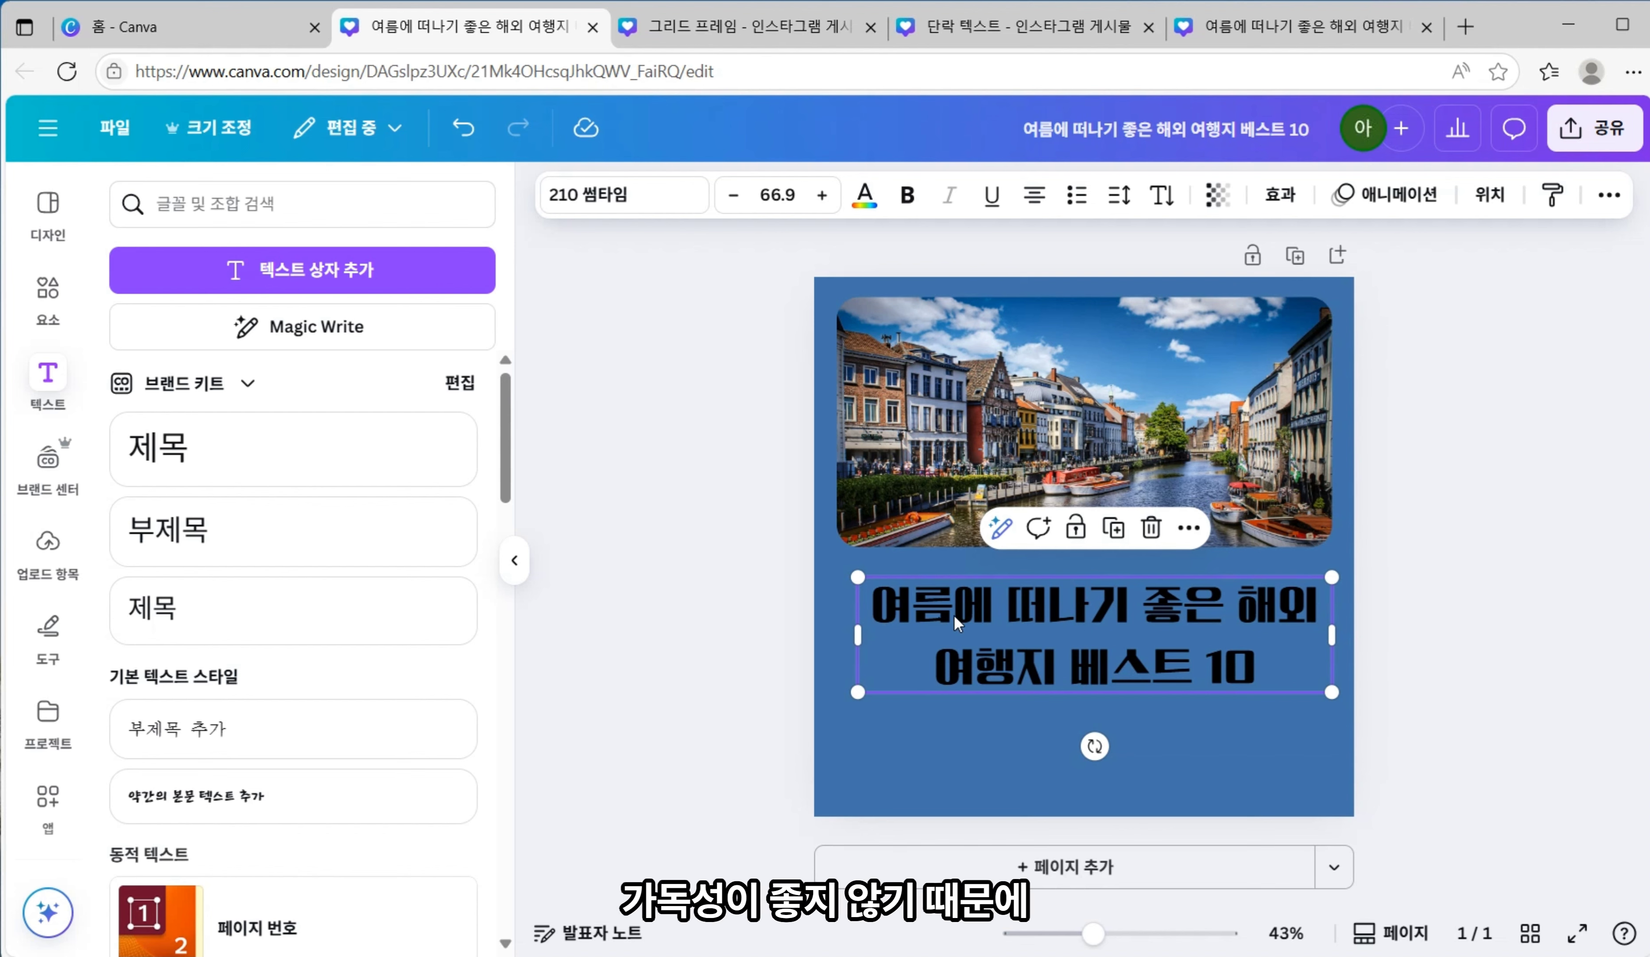
left_click(1225, 609)
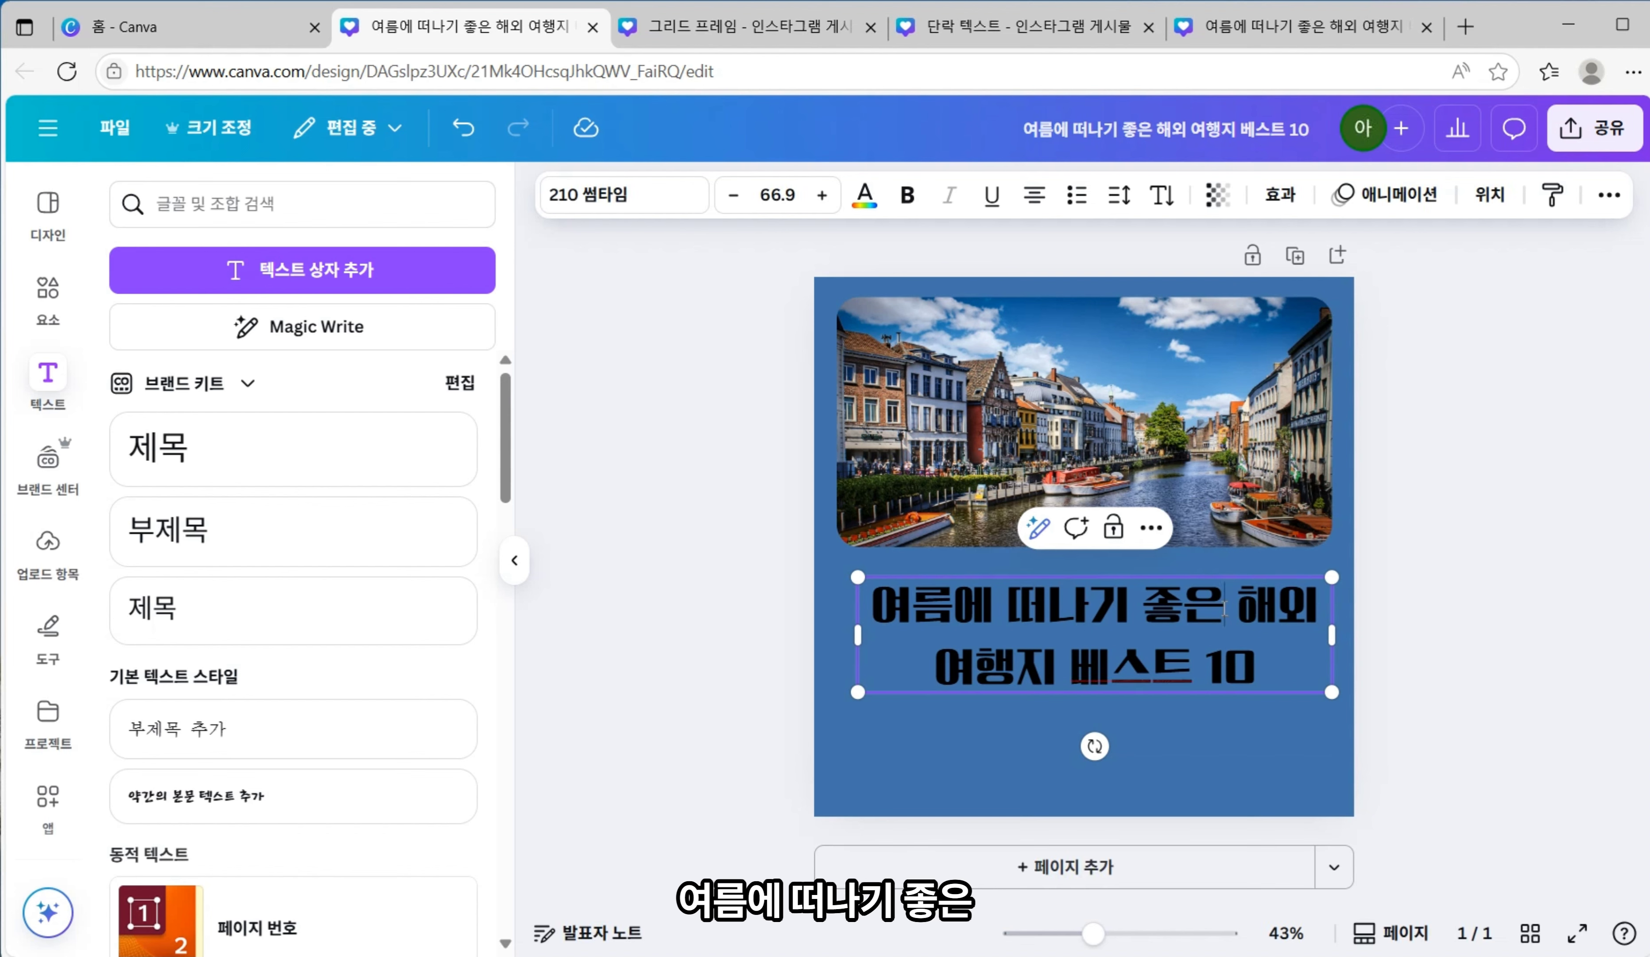
key("shift+Return")
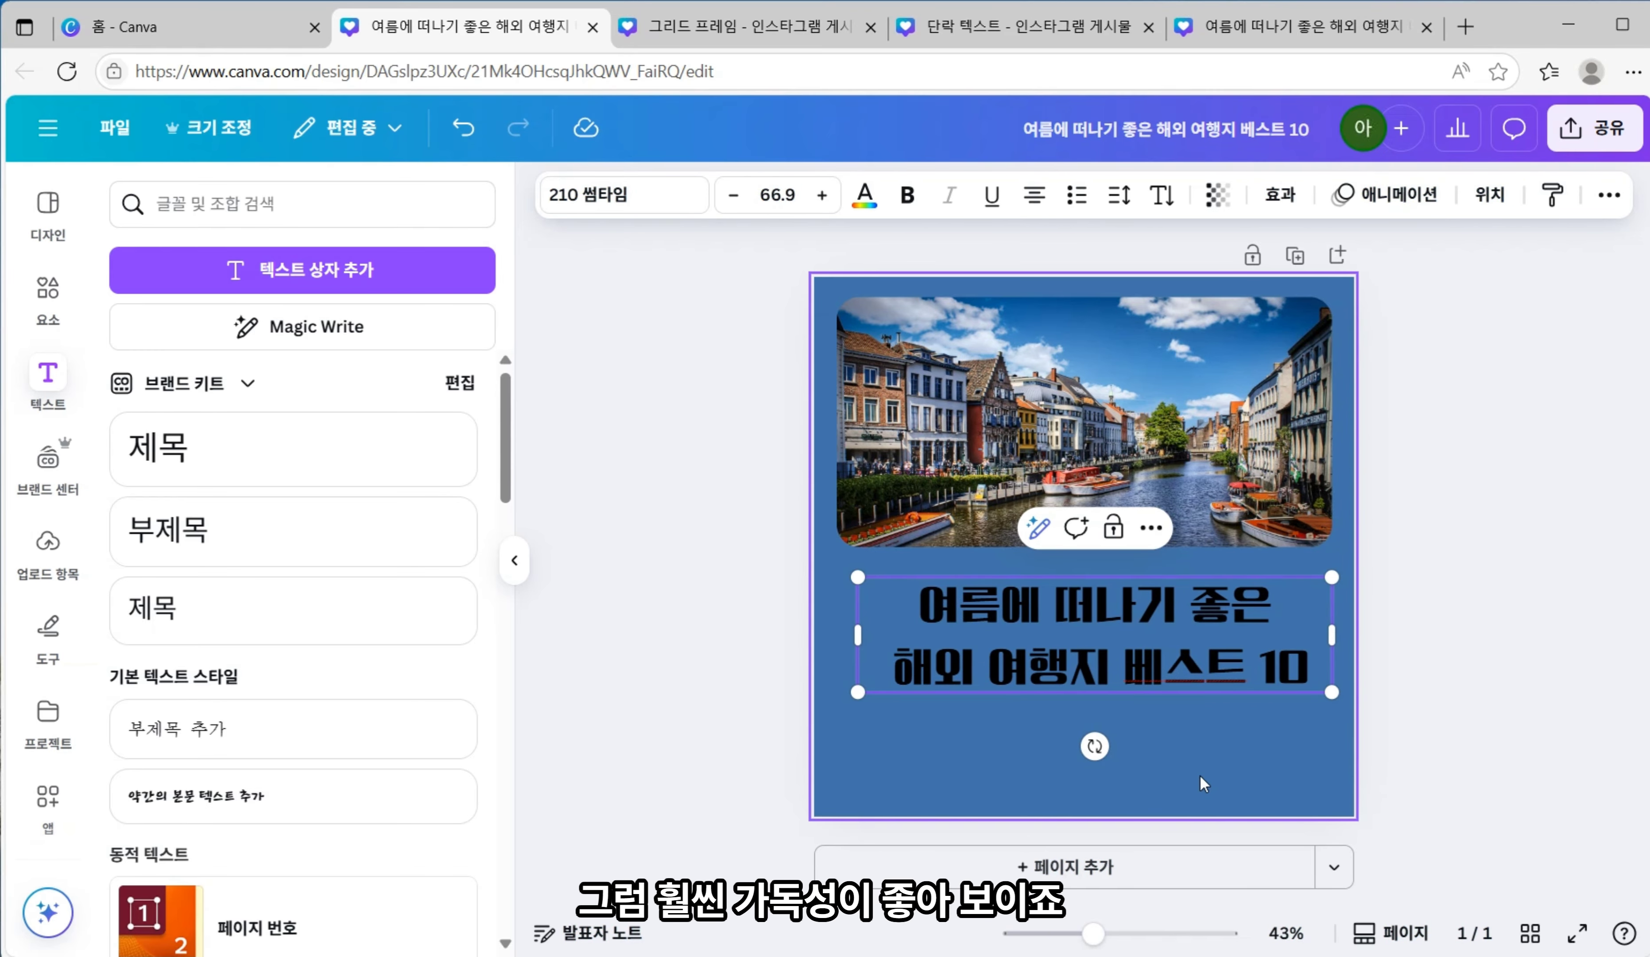
left_click(1209, 787)
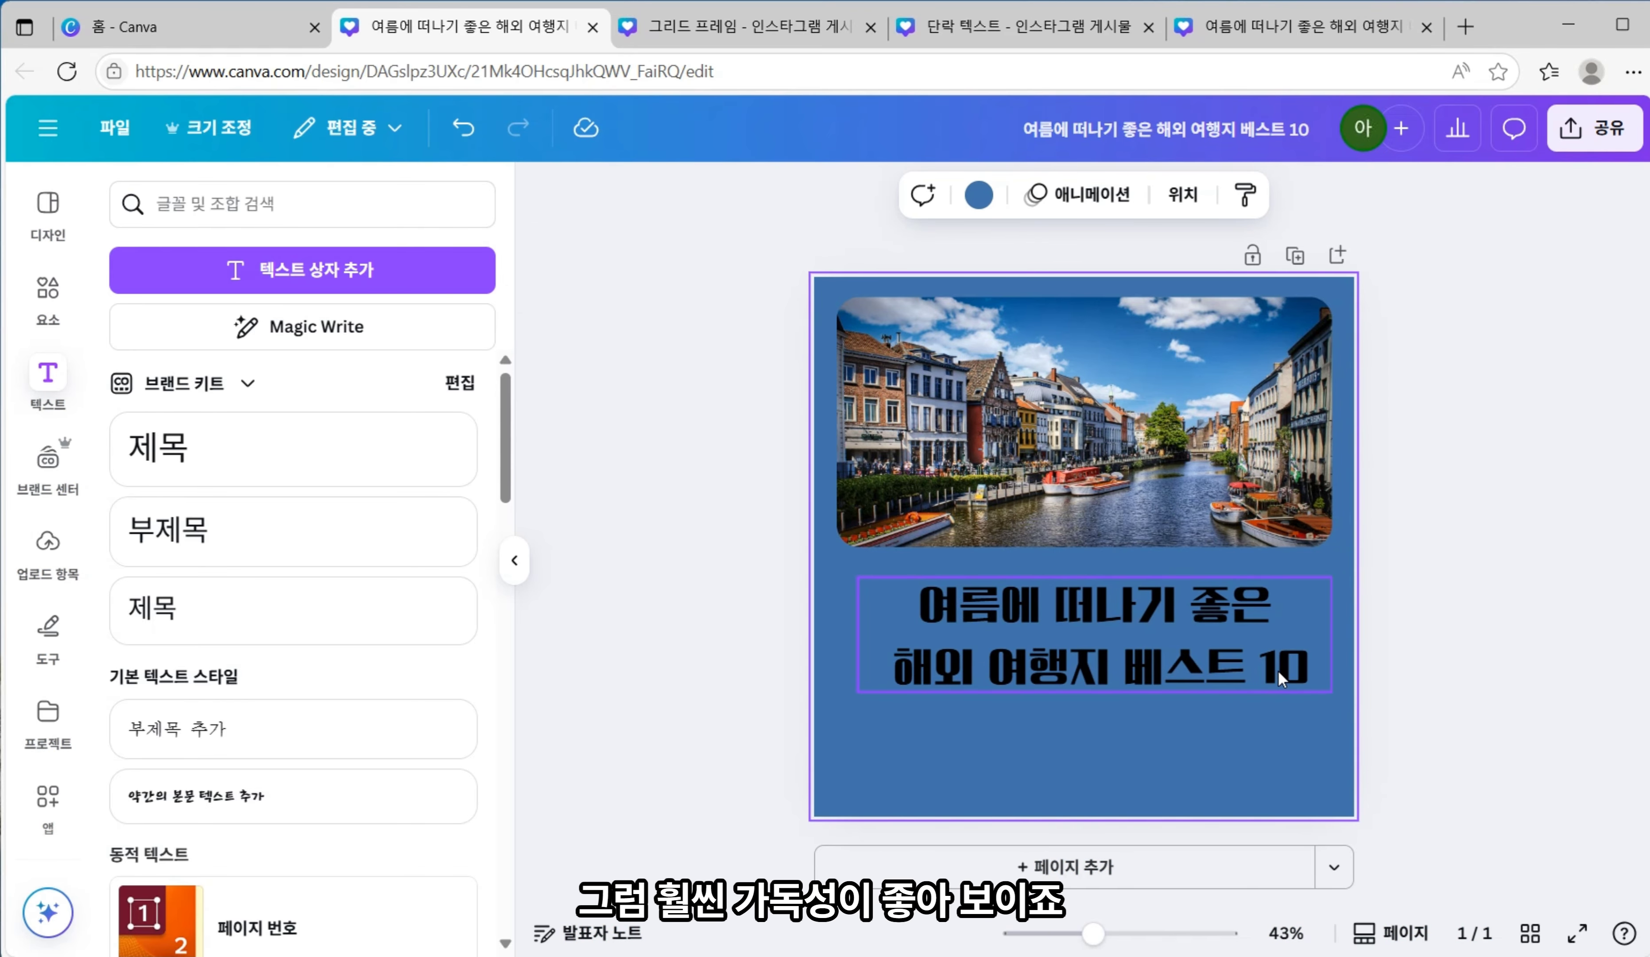
- Try white as the title's text color
left_click(985, 679)
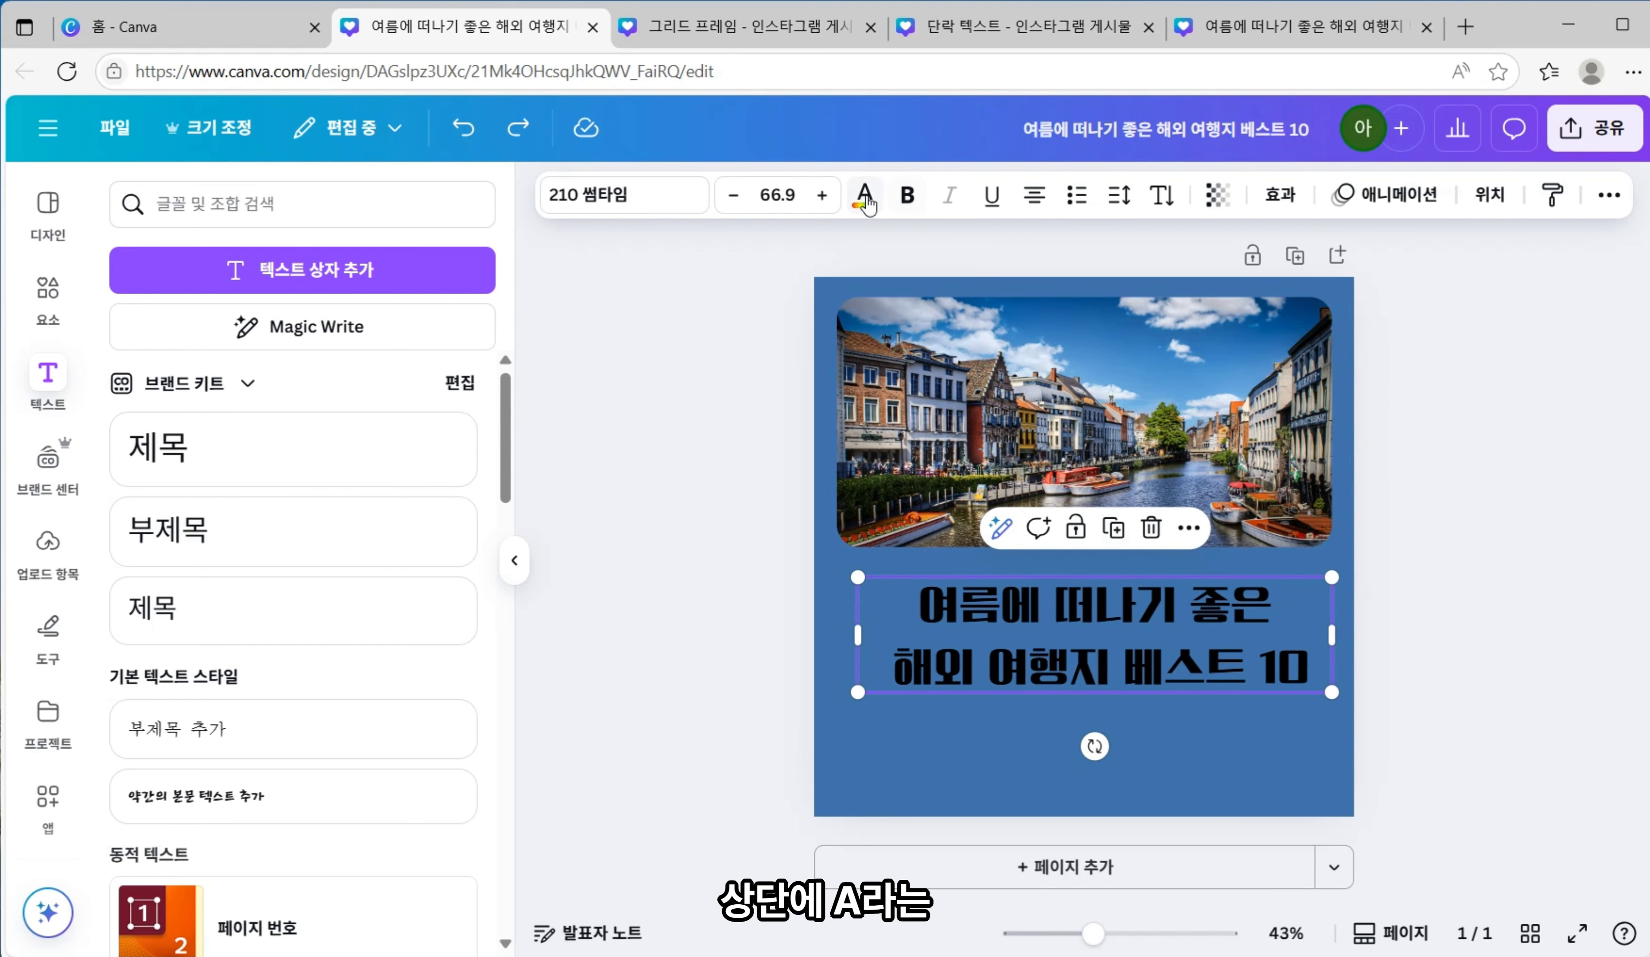
left_click(866, 199)
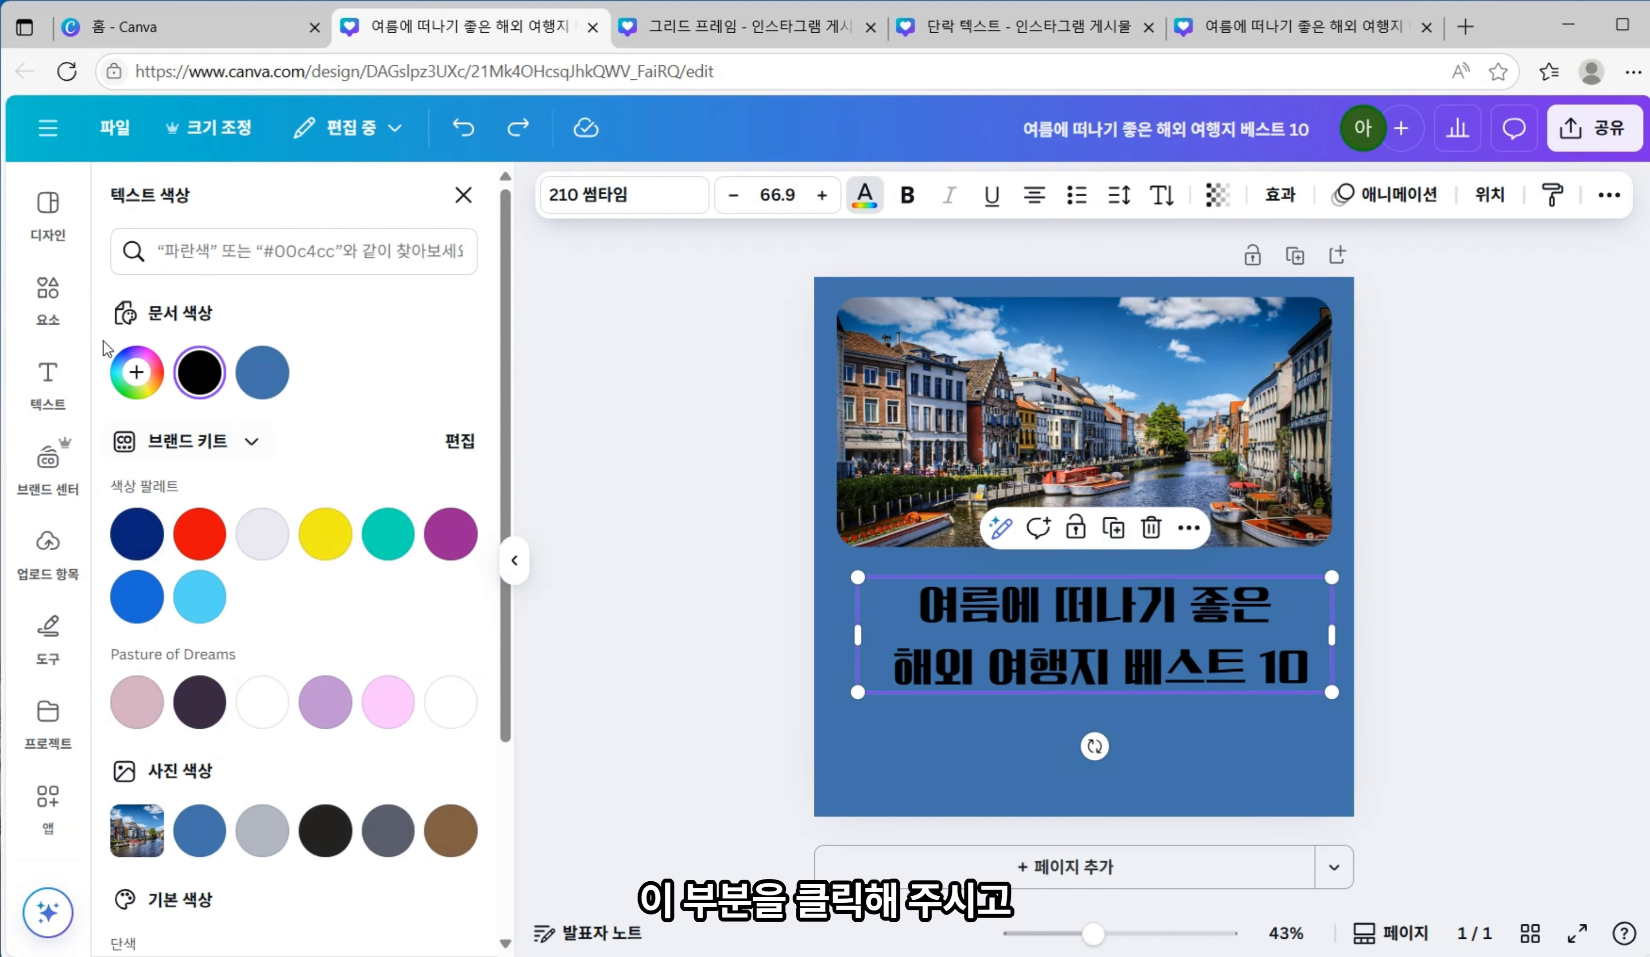
scroll(276, 368, "down", 3)
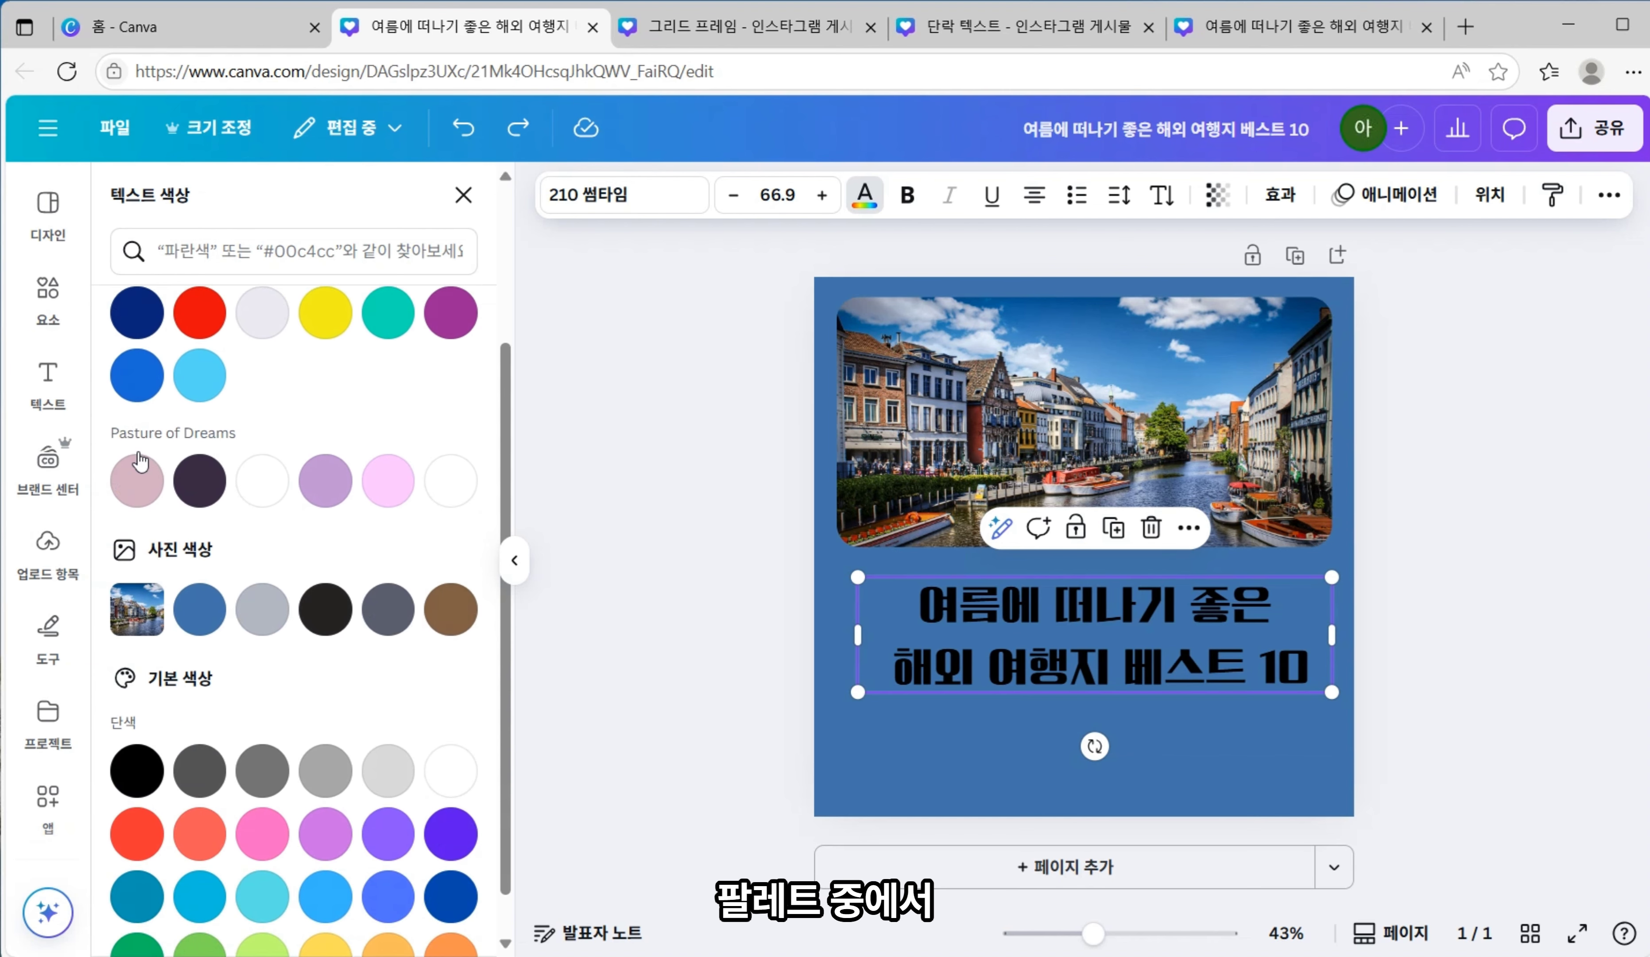
left_click(263, 466)
left_click(455, 770)
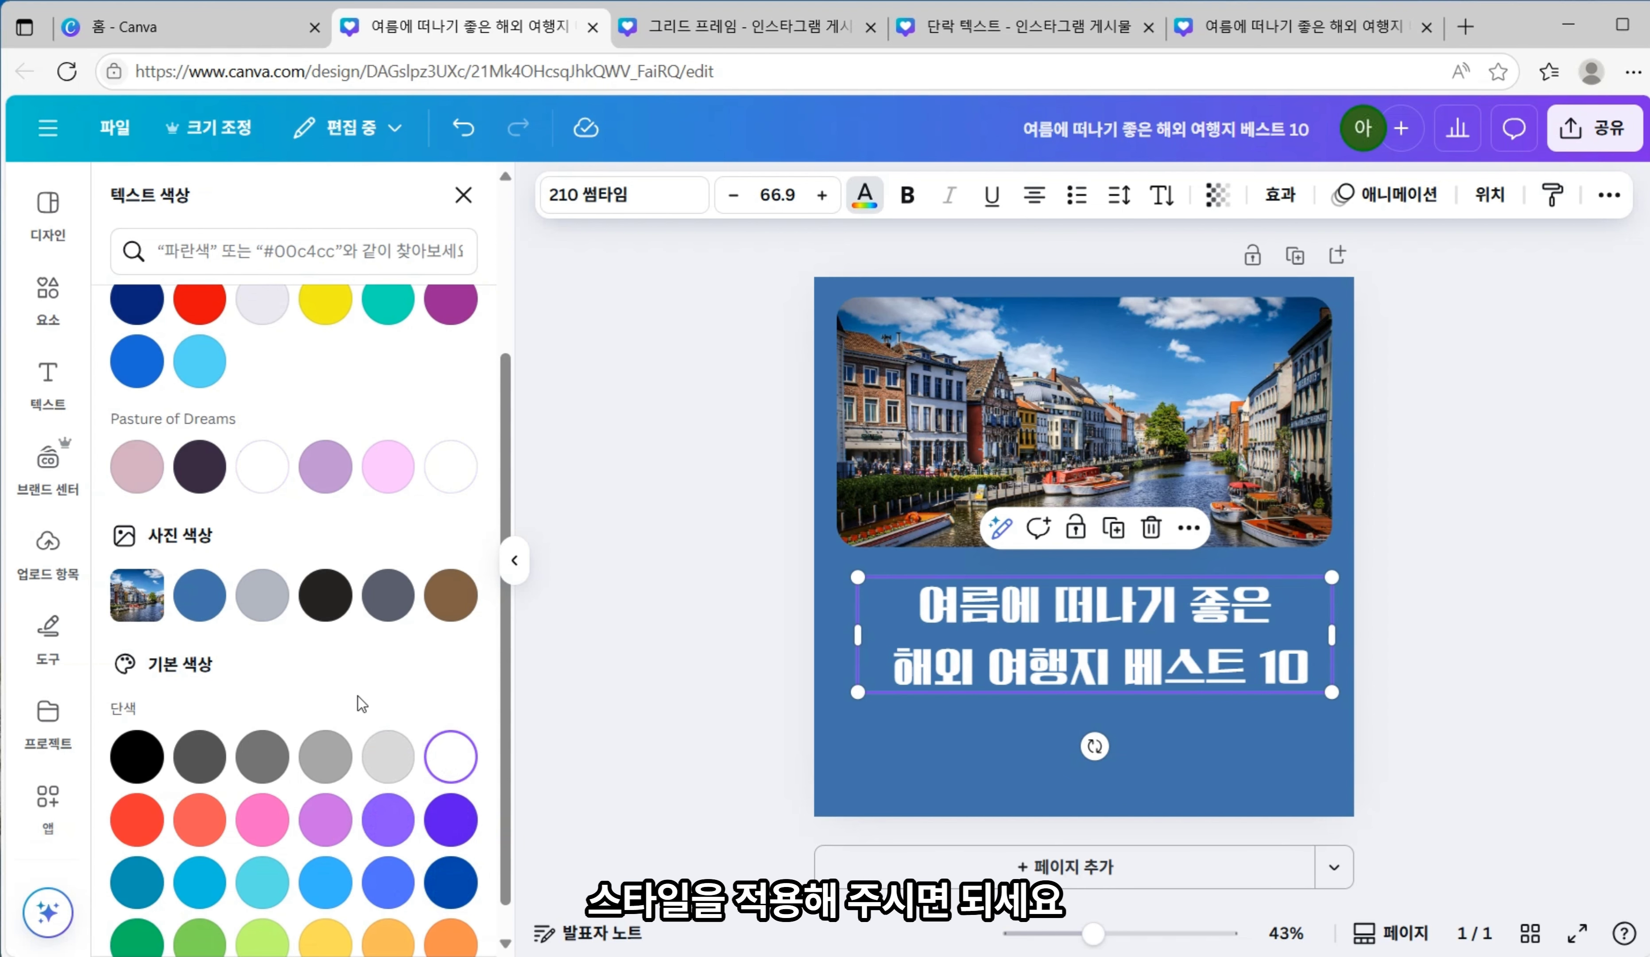
left_click(329, 610)
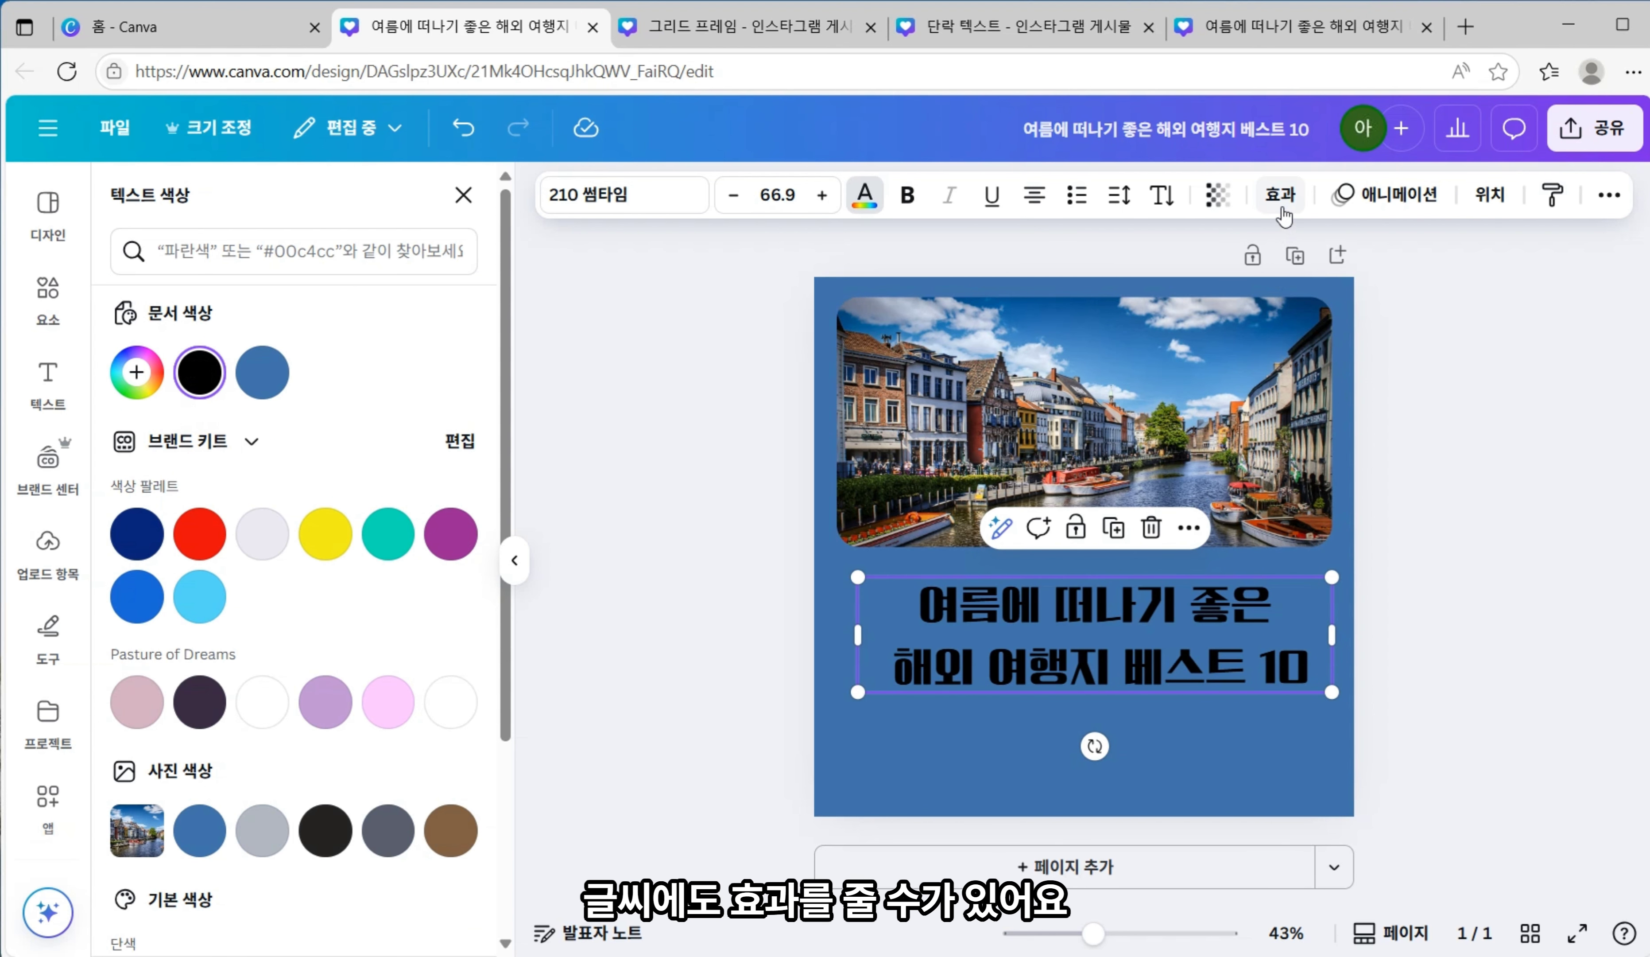
- Try the 할로우, 테두리, 그림자 and 네온 effects and the 곡선 shape on the title, returning its shape to 없음
left_click(1282, 209)
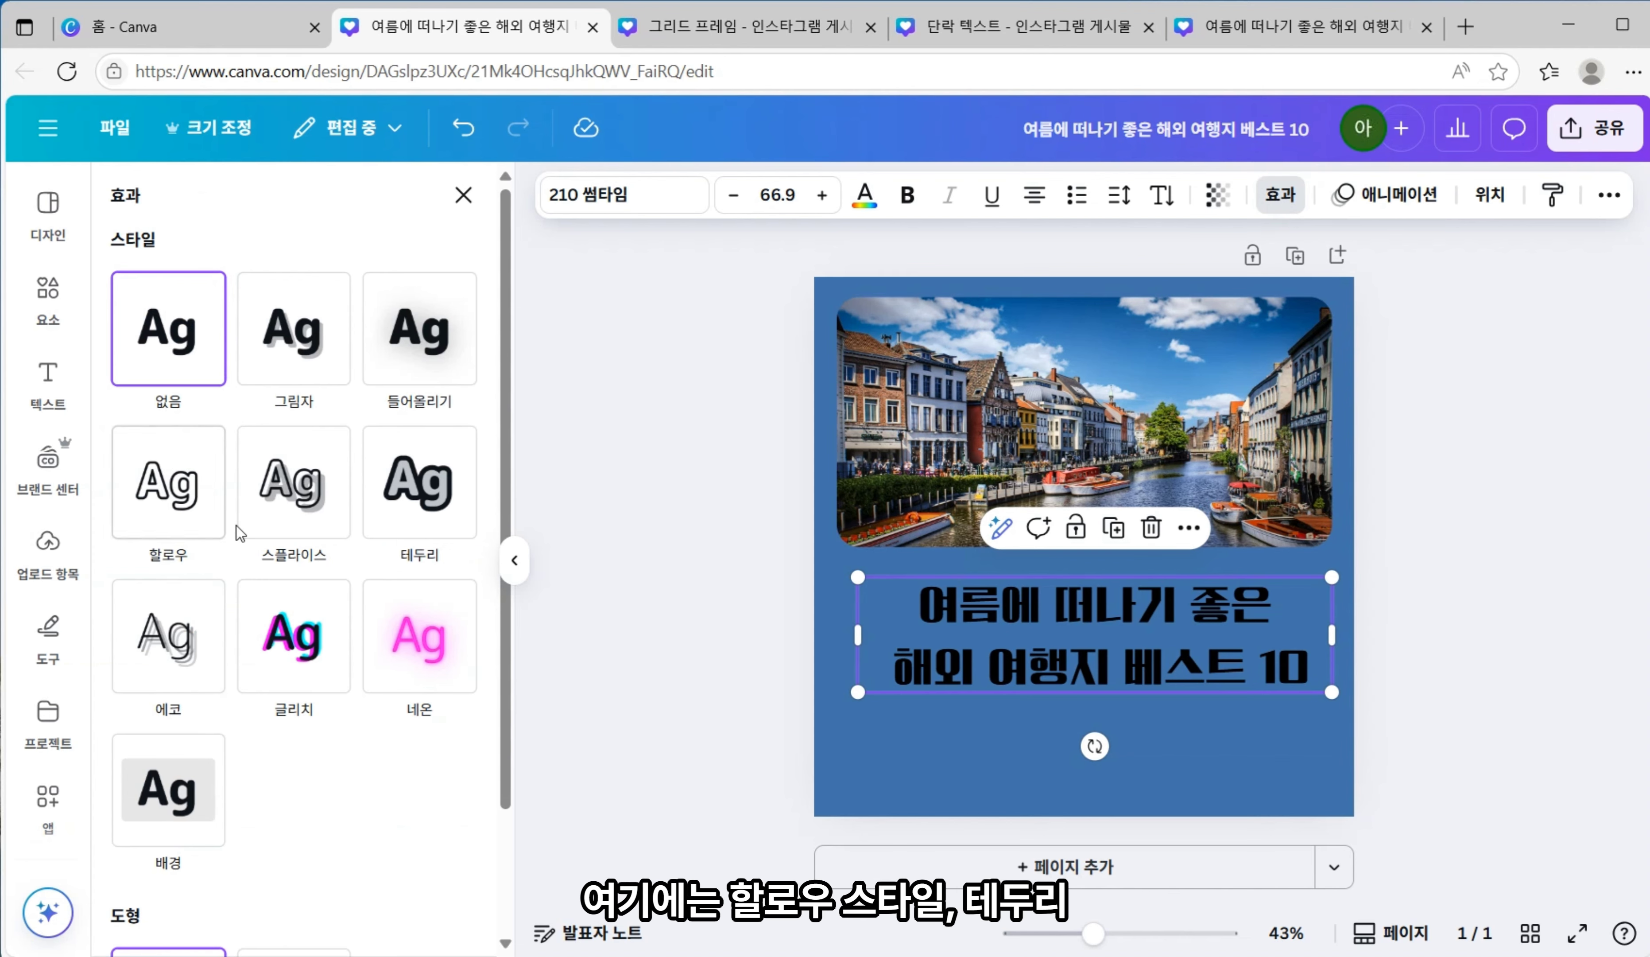
left_click(176, 511)
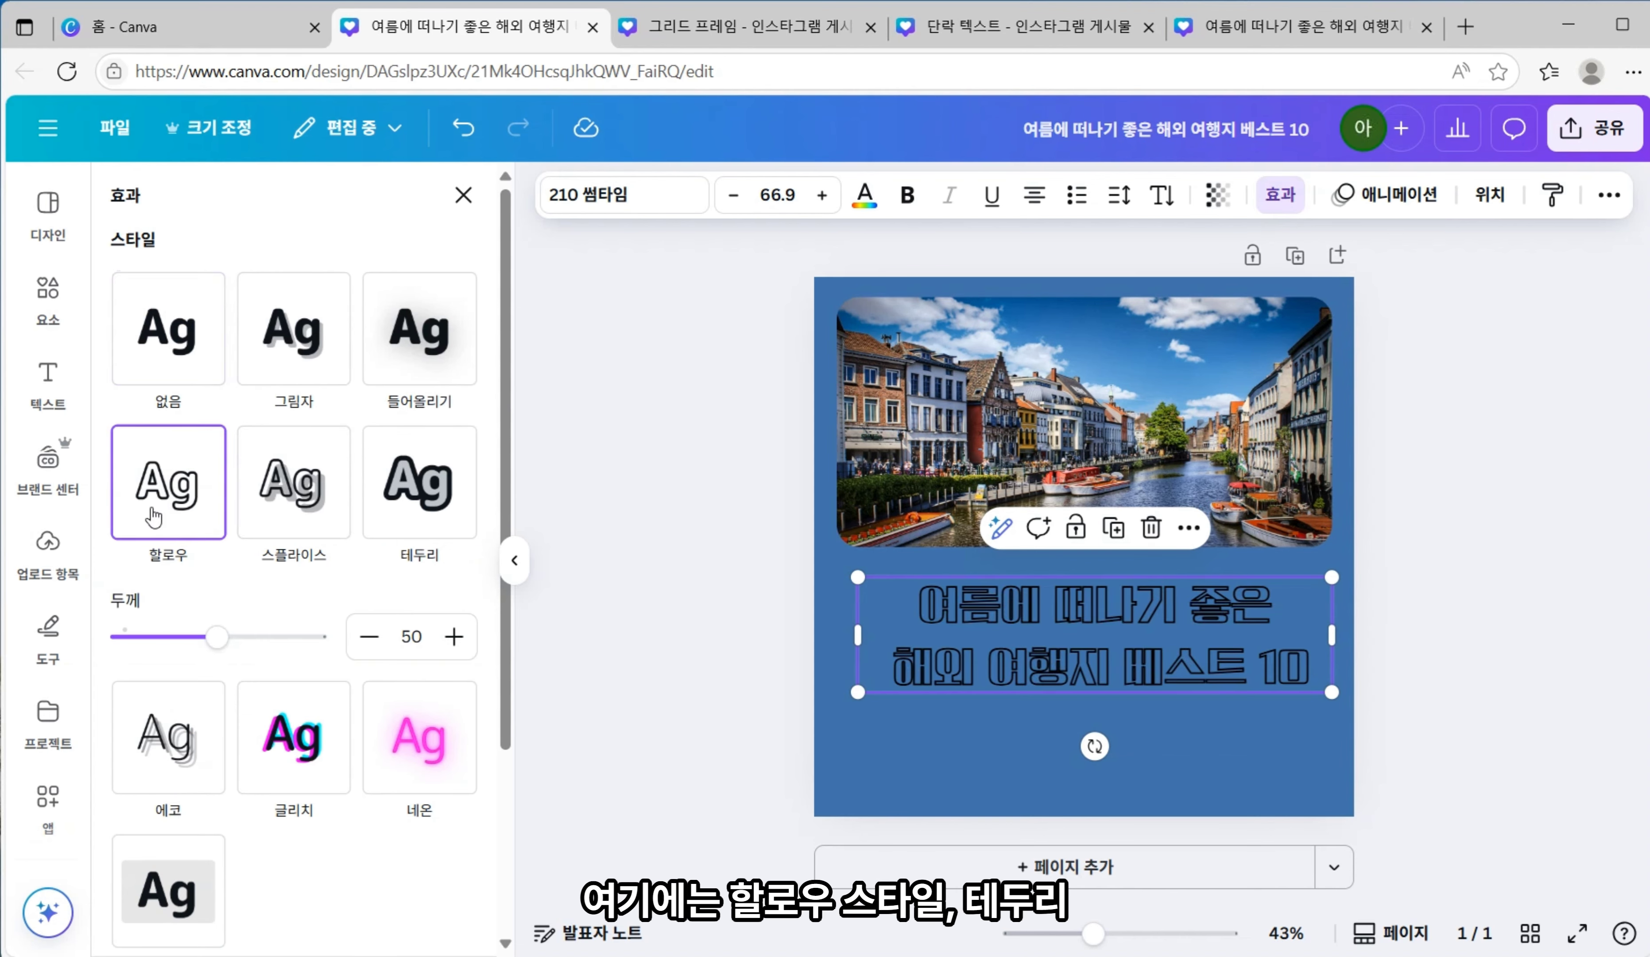
left_click(440, 509)
left_click(295, 329)
scroll(334, 429, "down", 7)
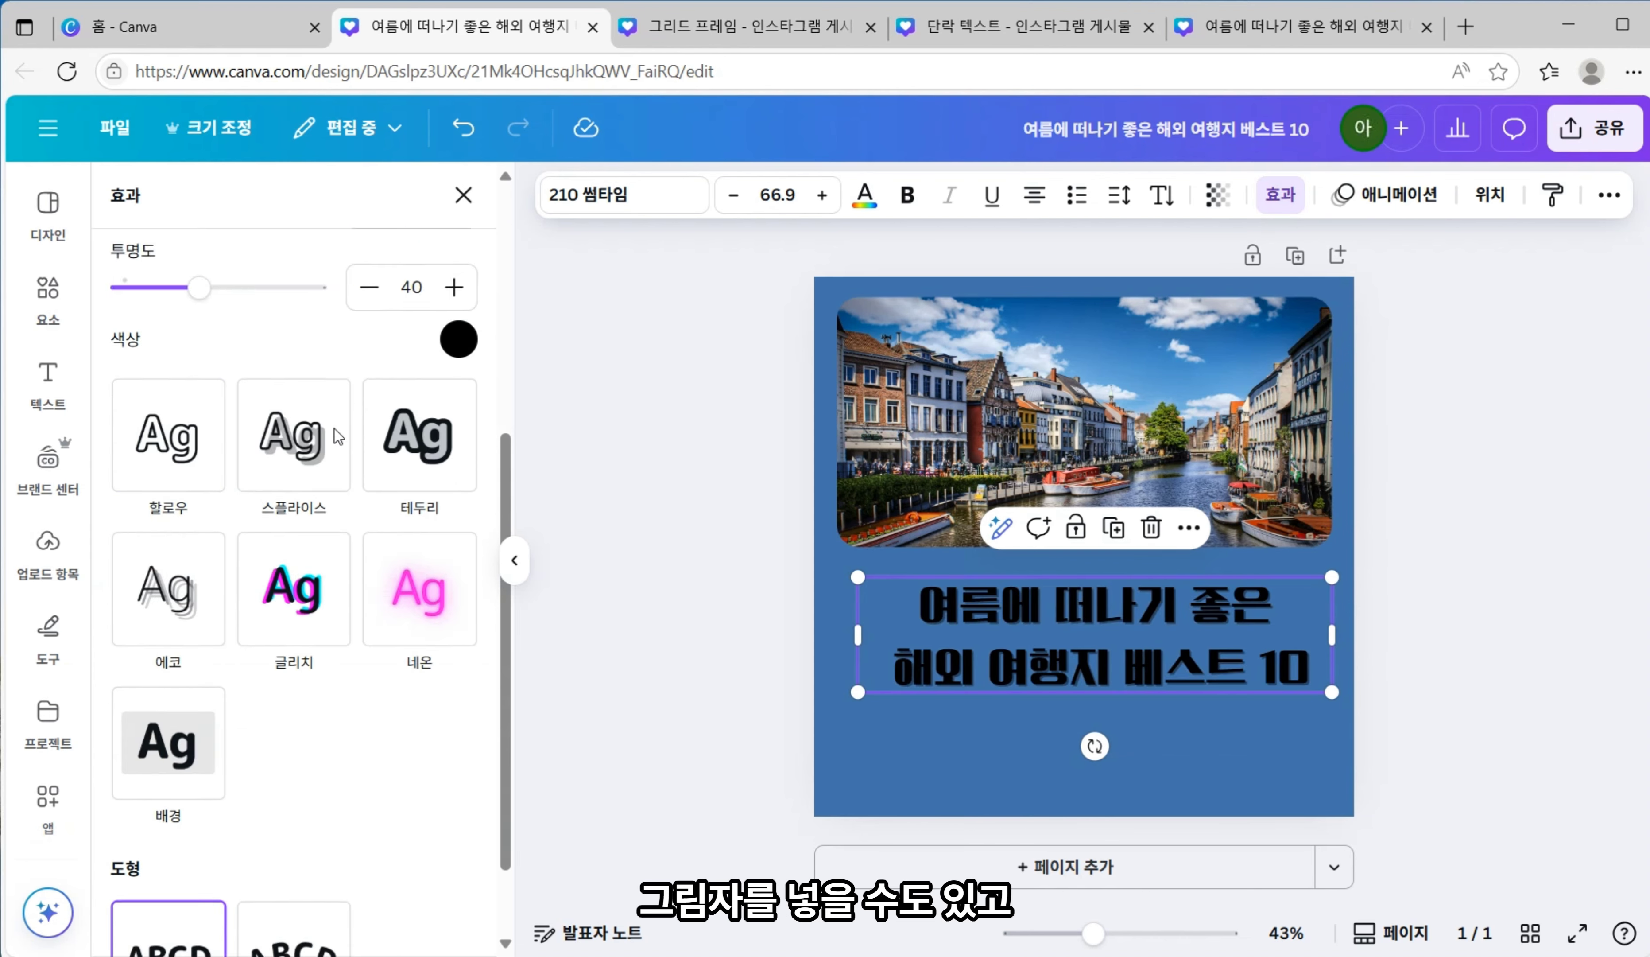
left_click(421, 512)
scroll(356, 675, "down", 2)
left_click(287, 887)
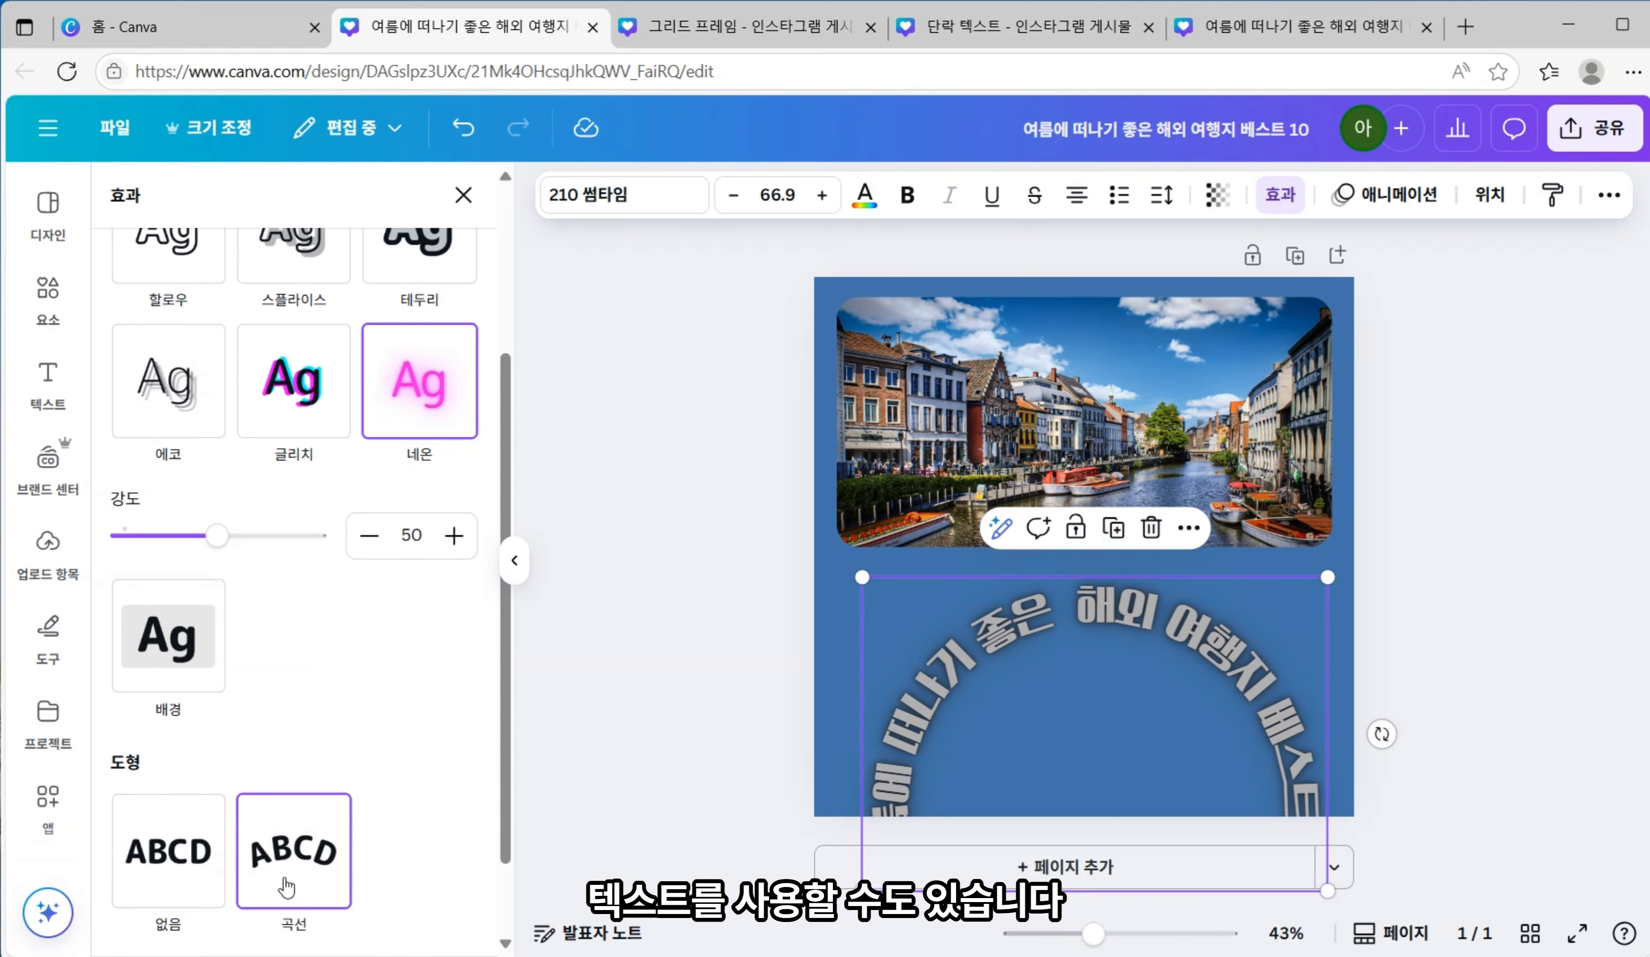
scroll(167, 782, "down", 3)
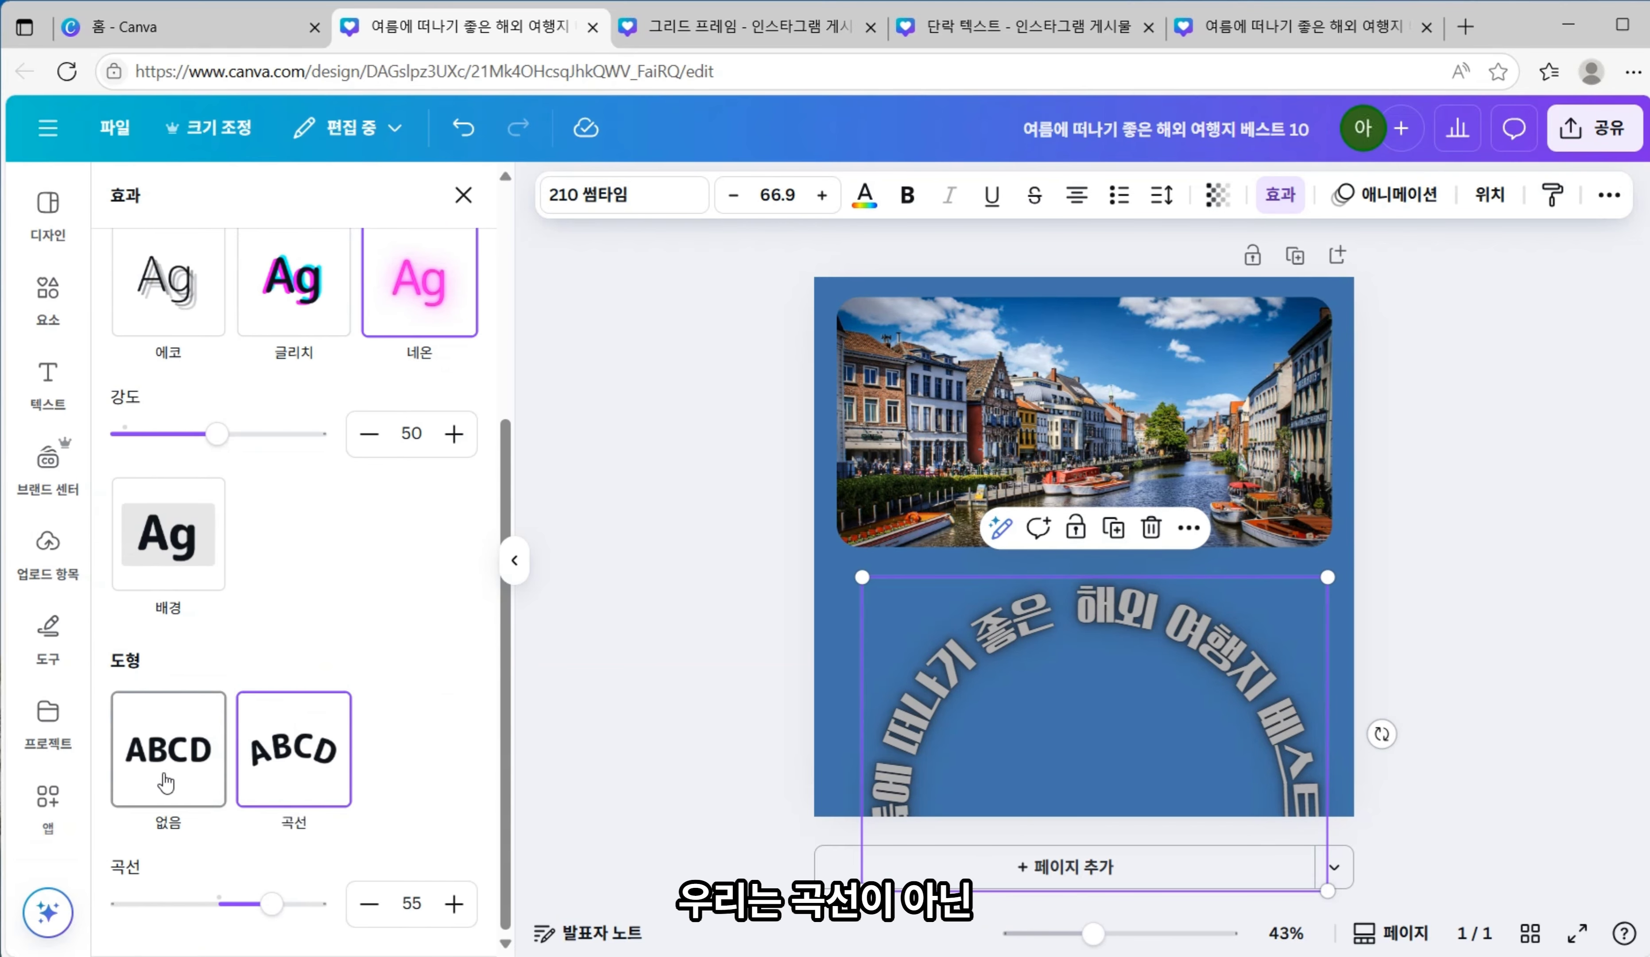
left_click(166, 783)
- Apply the 테두리 effect to the title with a white outline and a thickness of 50
scroll(172, 767, "up", 10)
left_click(436, 489)
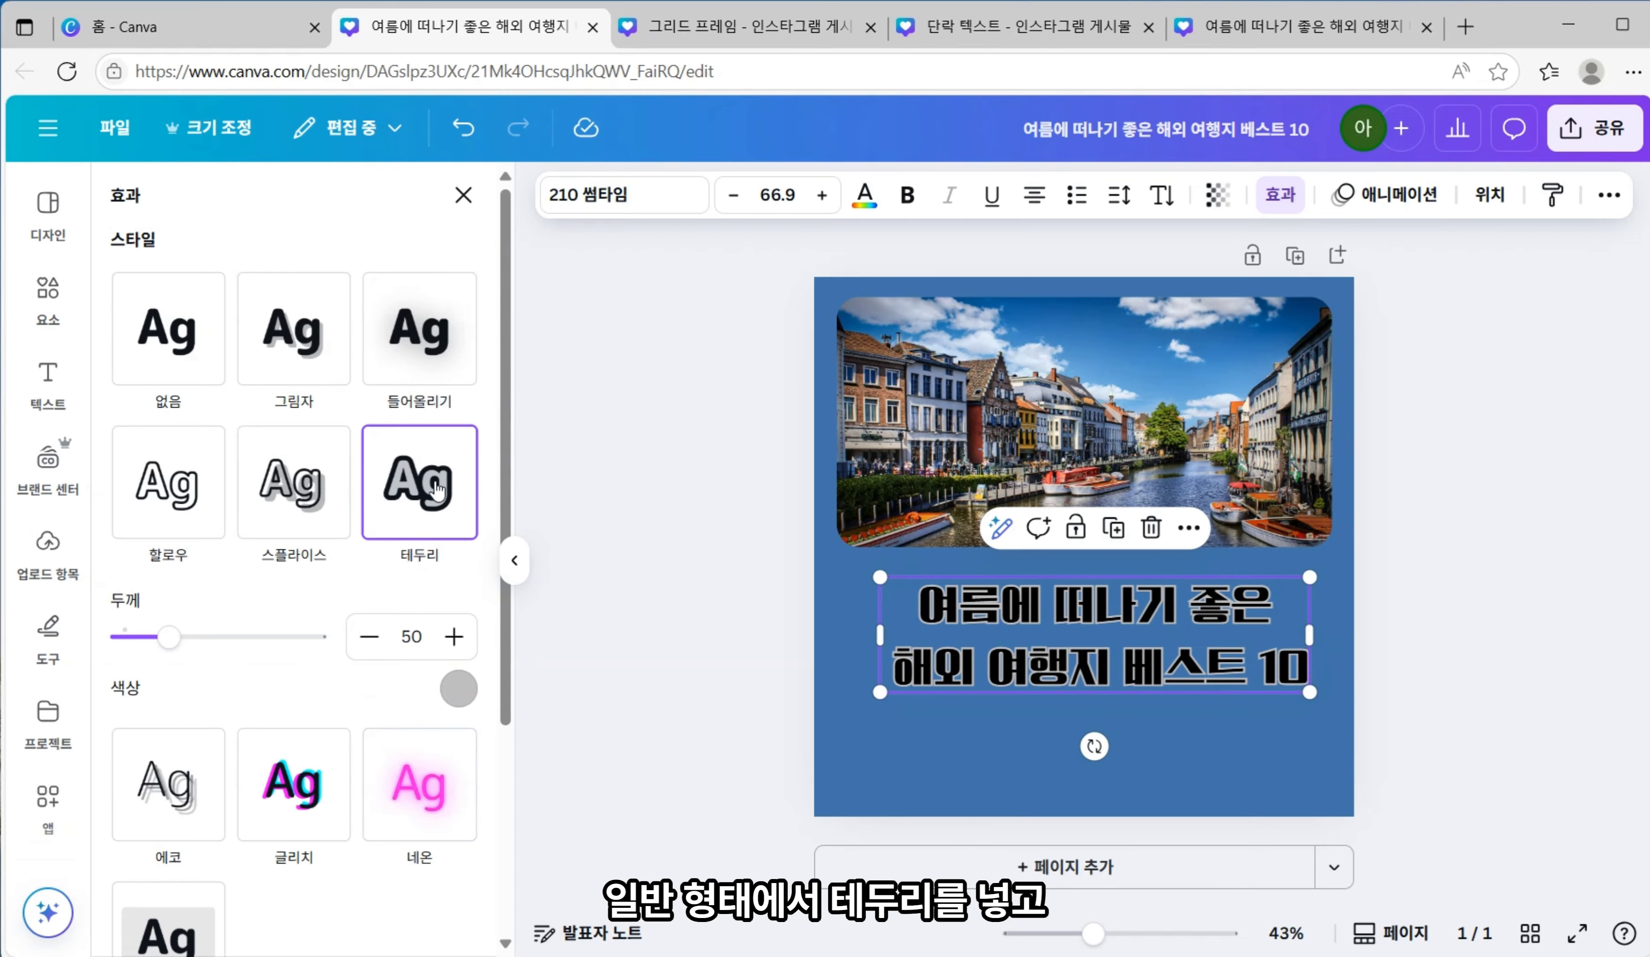
left_click(459, 689)
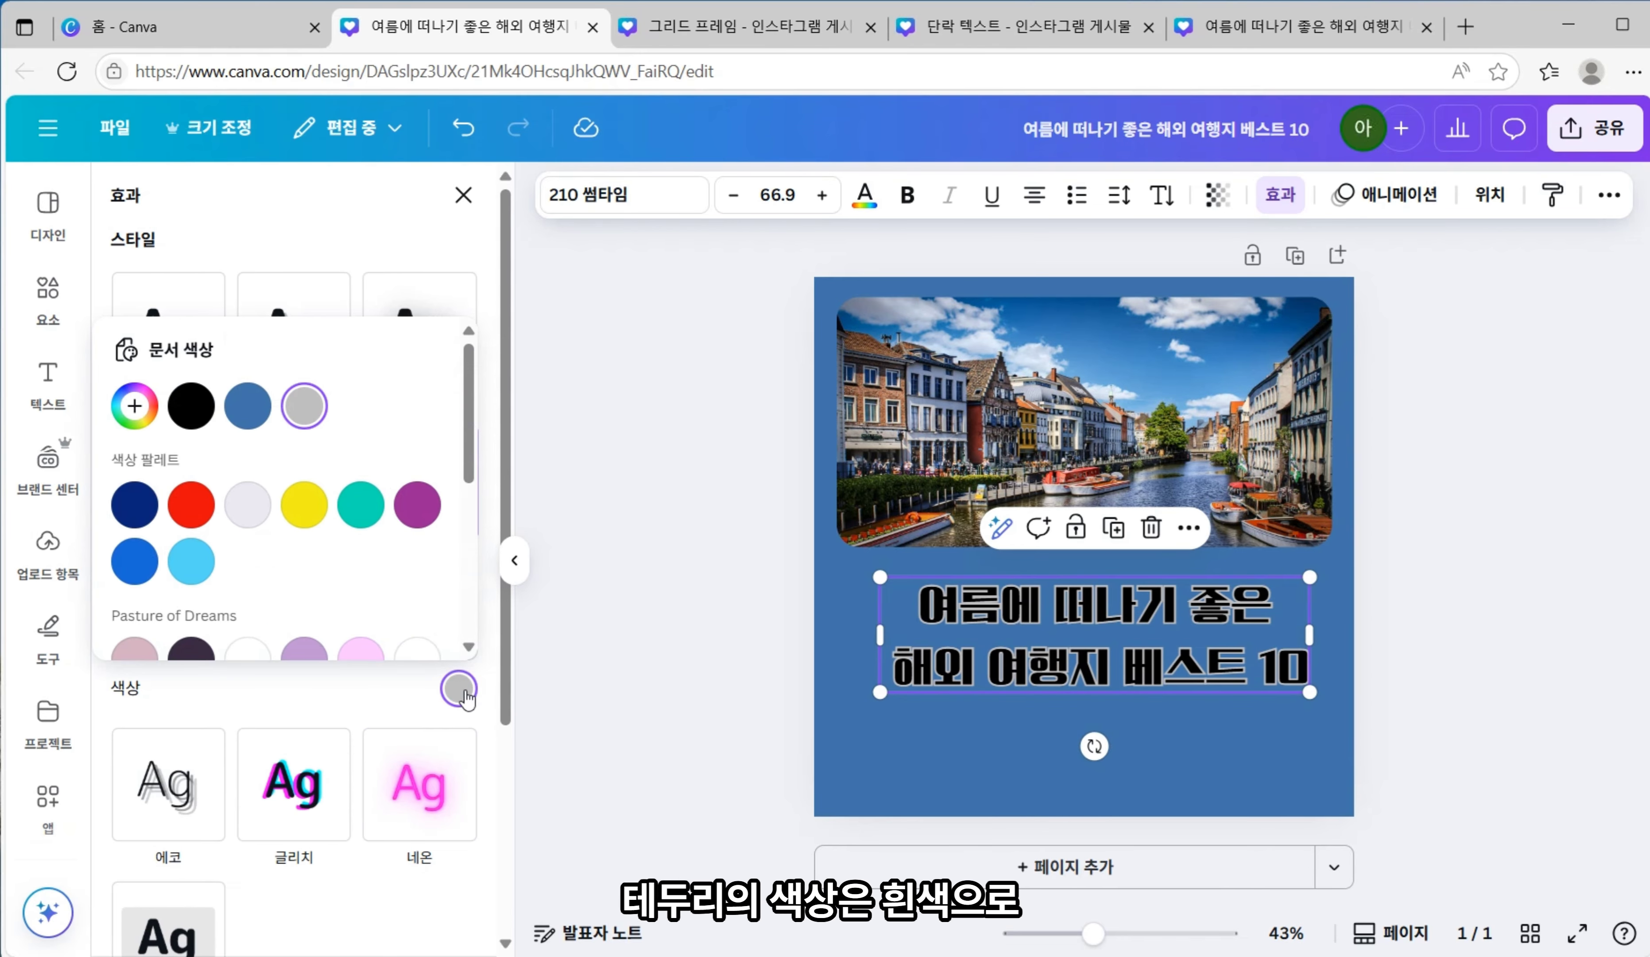
left_click(419, 653)
left_click(355, 705)
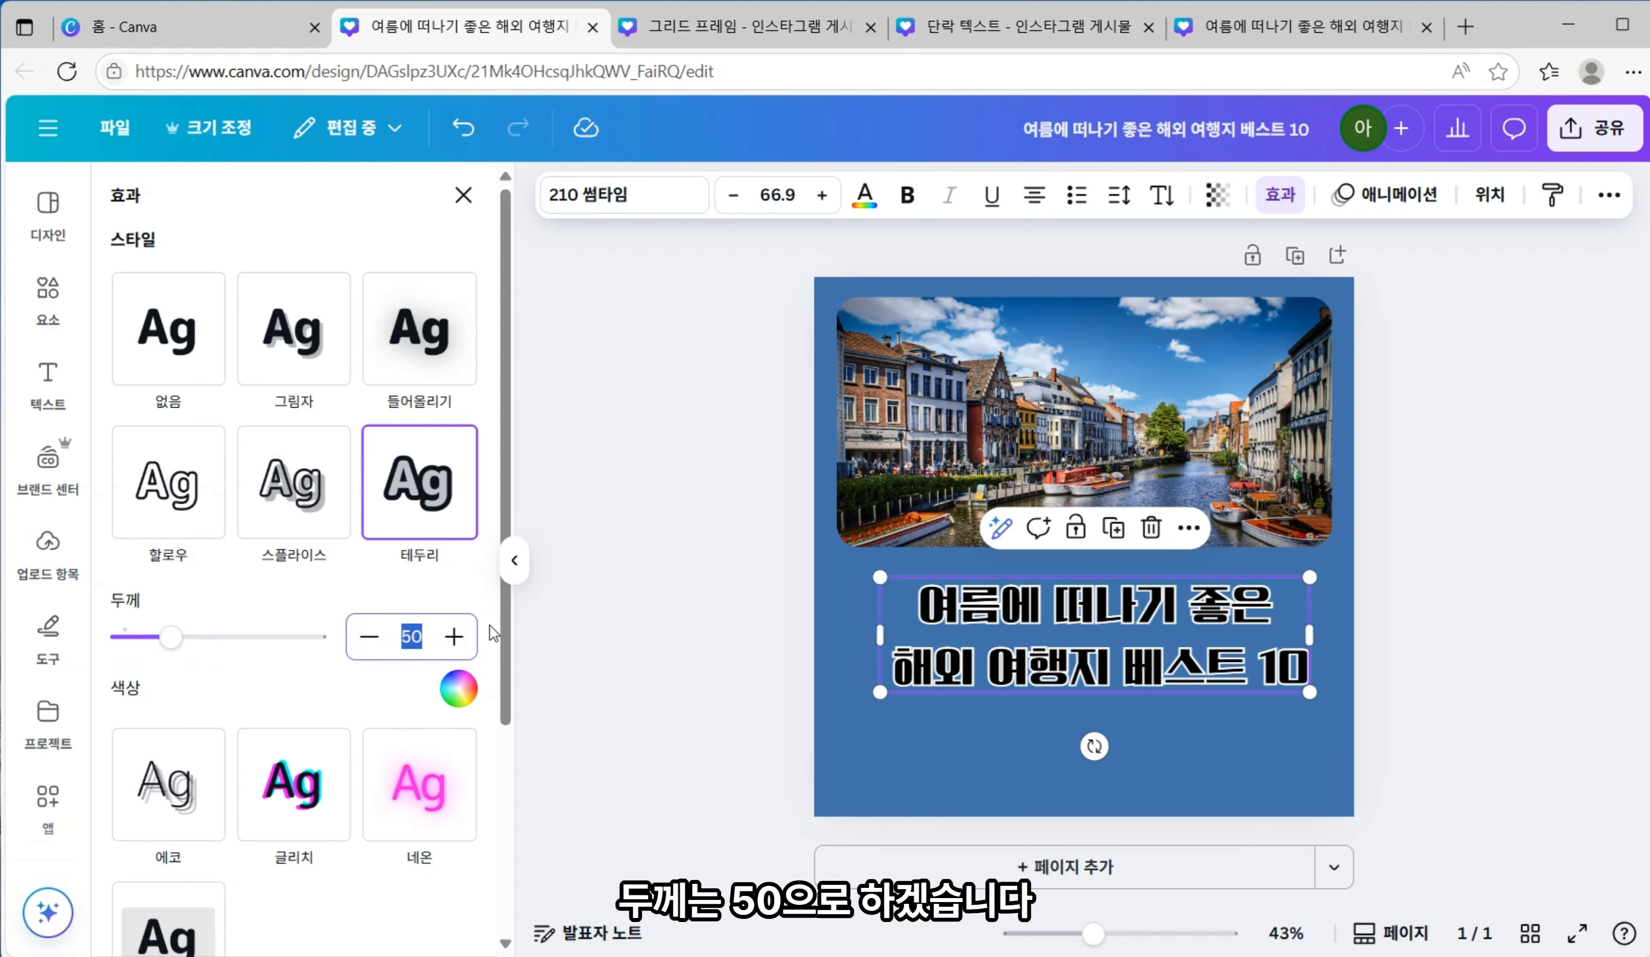
left_click(412, 636)
type("5")
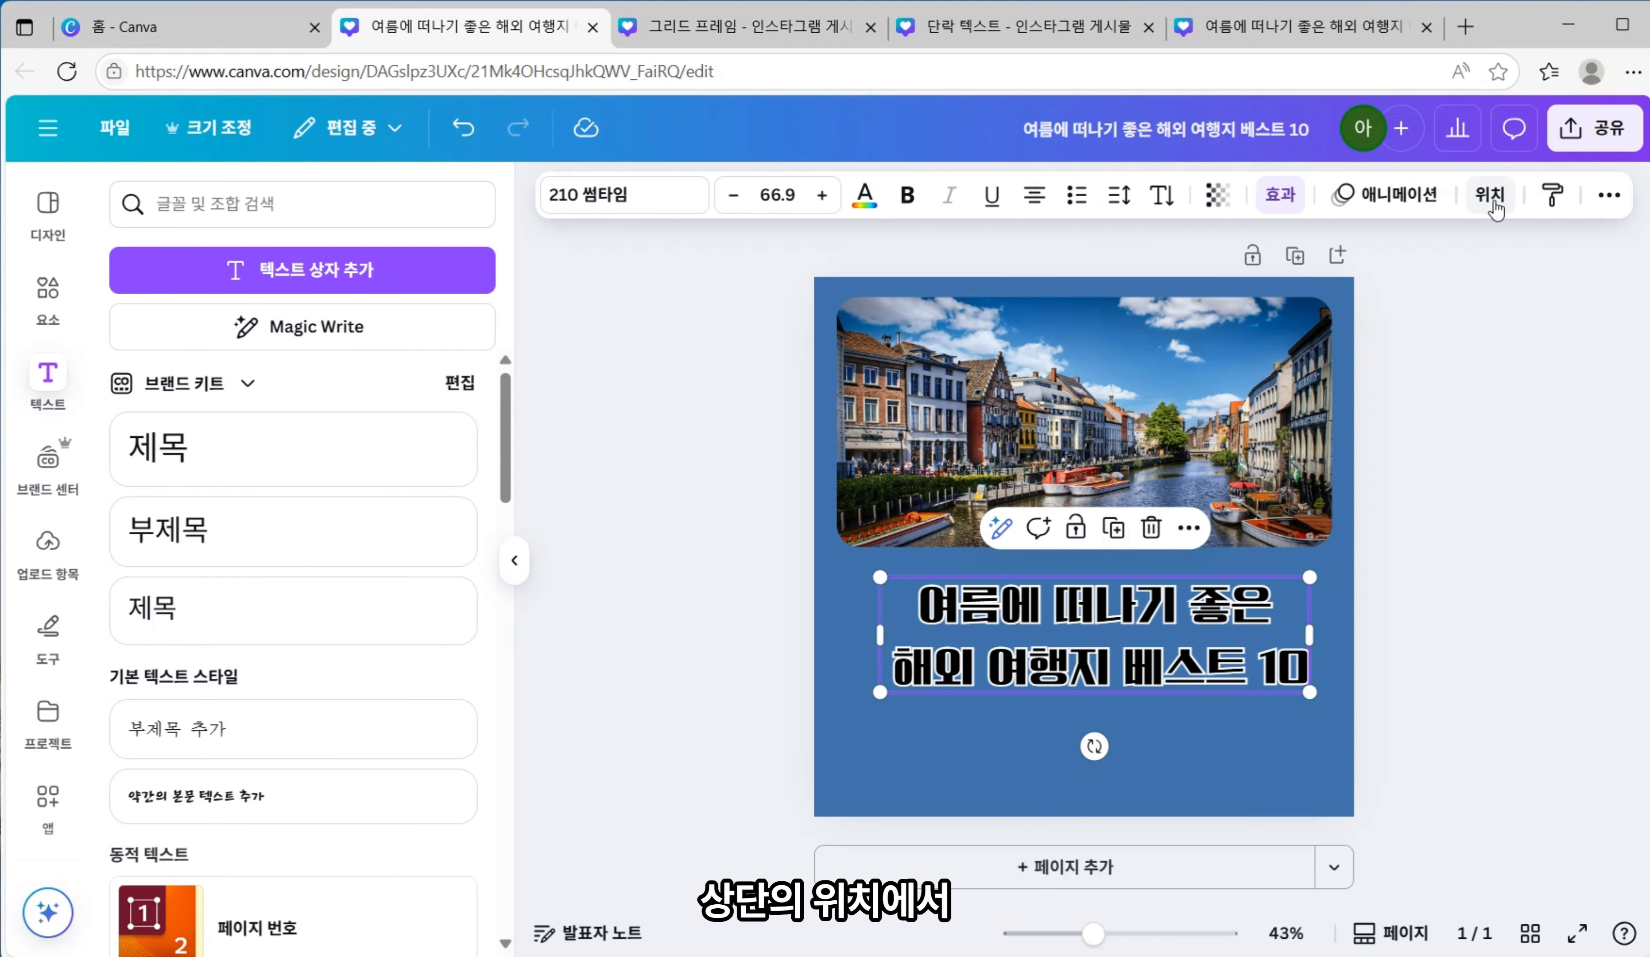
- Center the title horizontally on the page and move it slightly down, away from the photo
left_click(1492, 204)
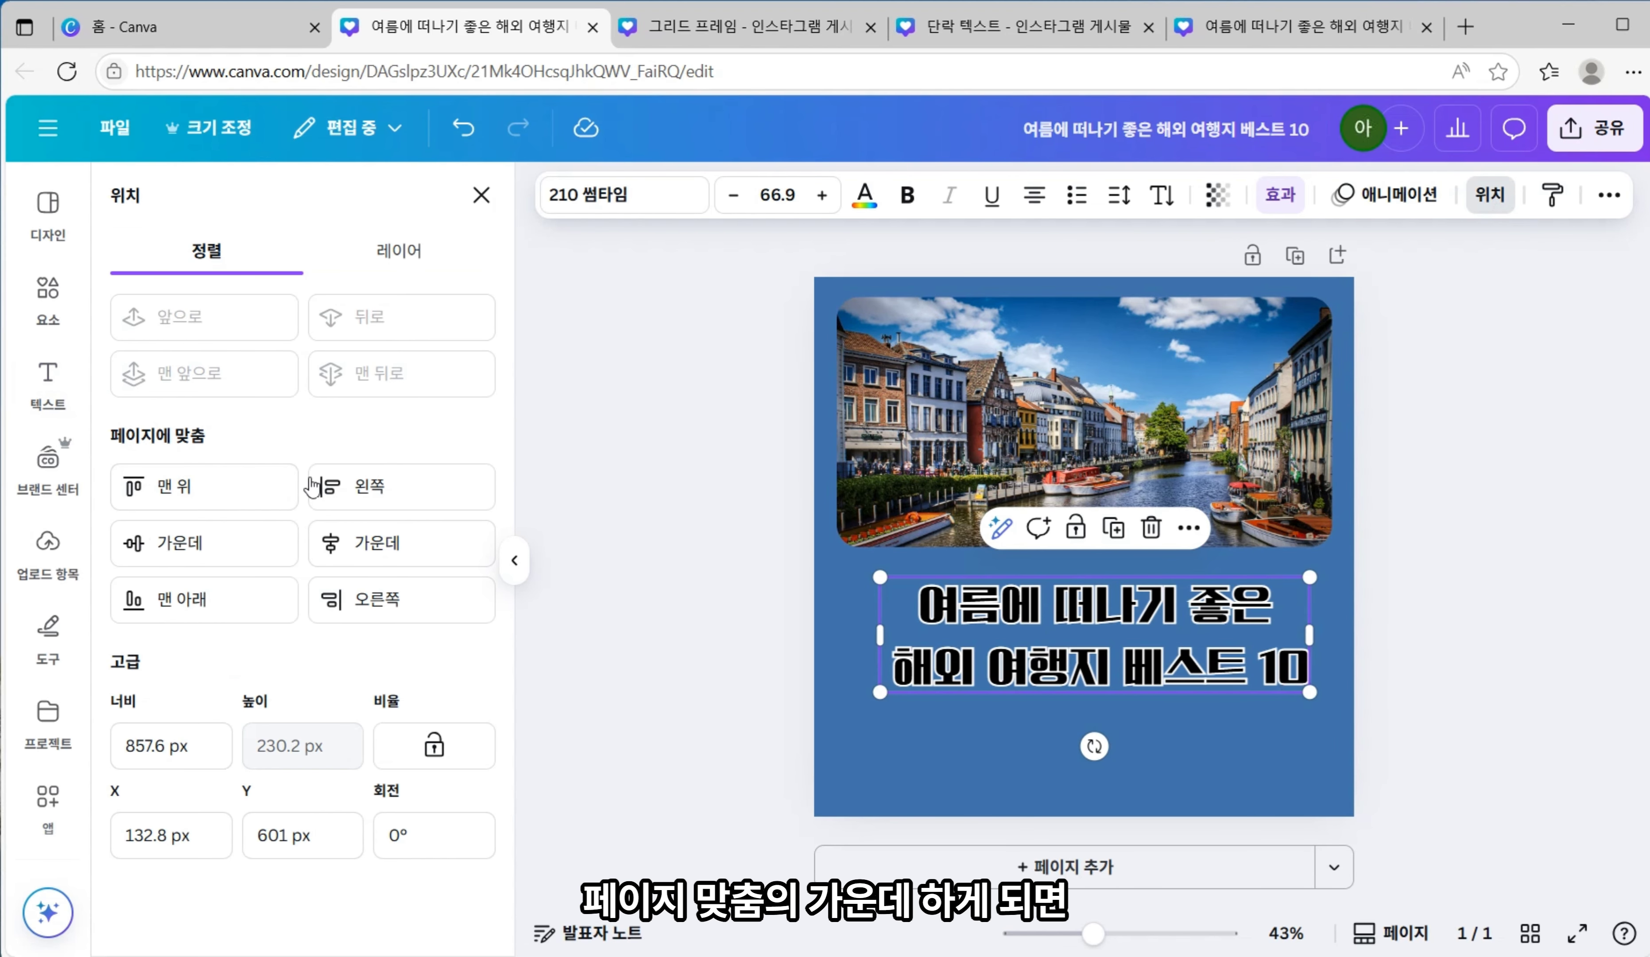
left_click(393, 547)
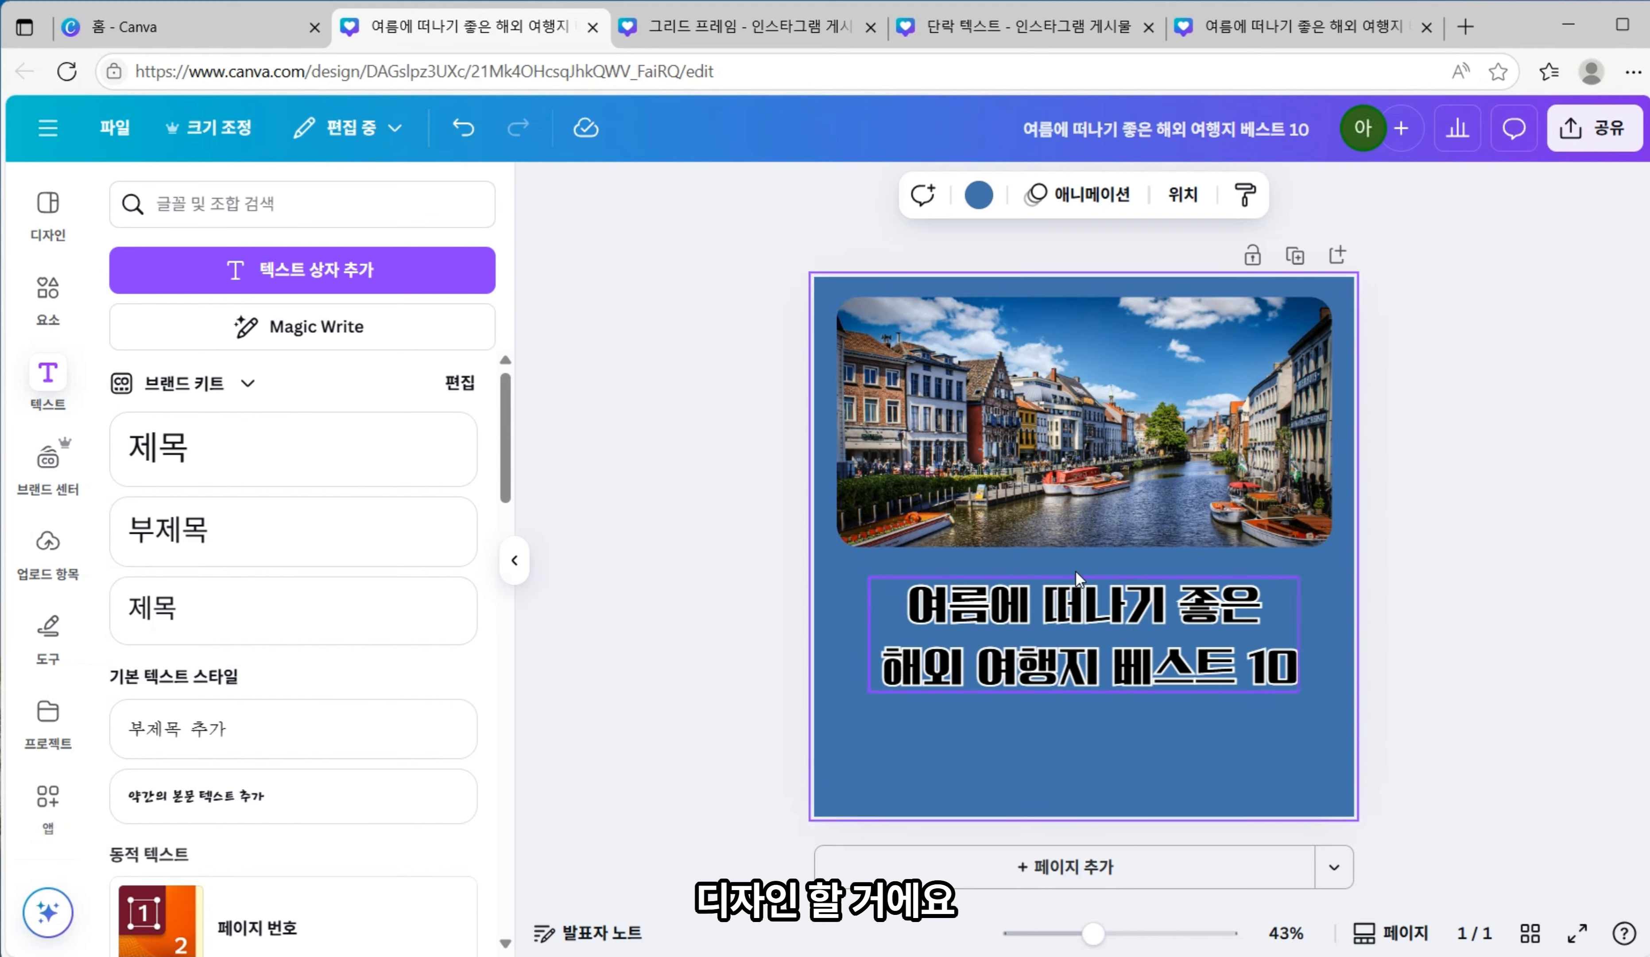
left_click_drag(1113, 632, 1113, 658)
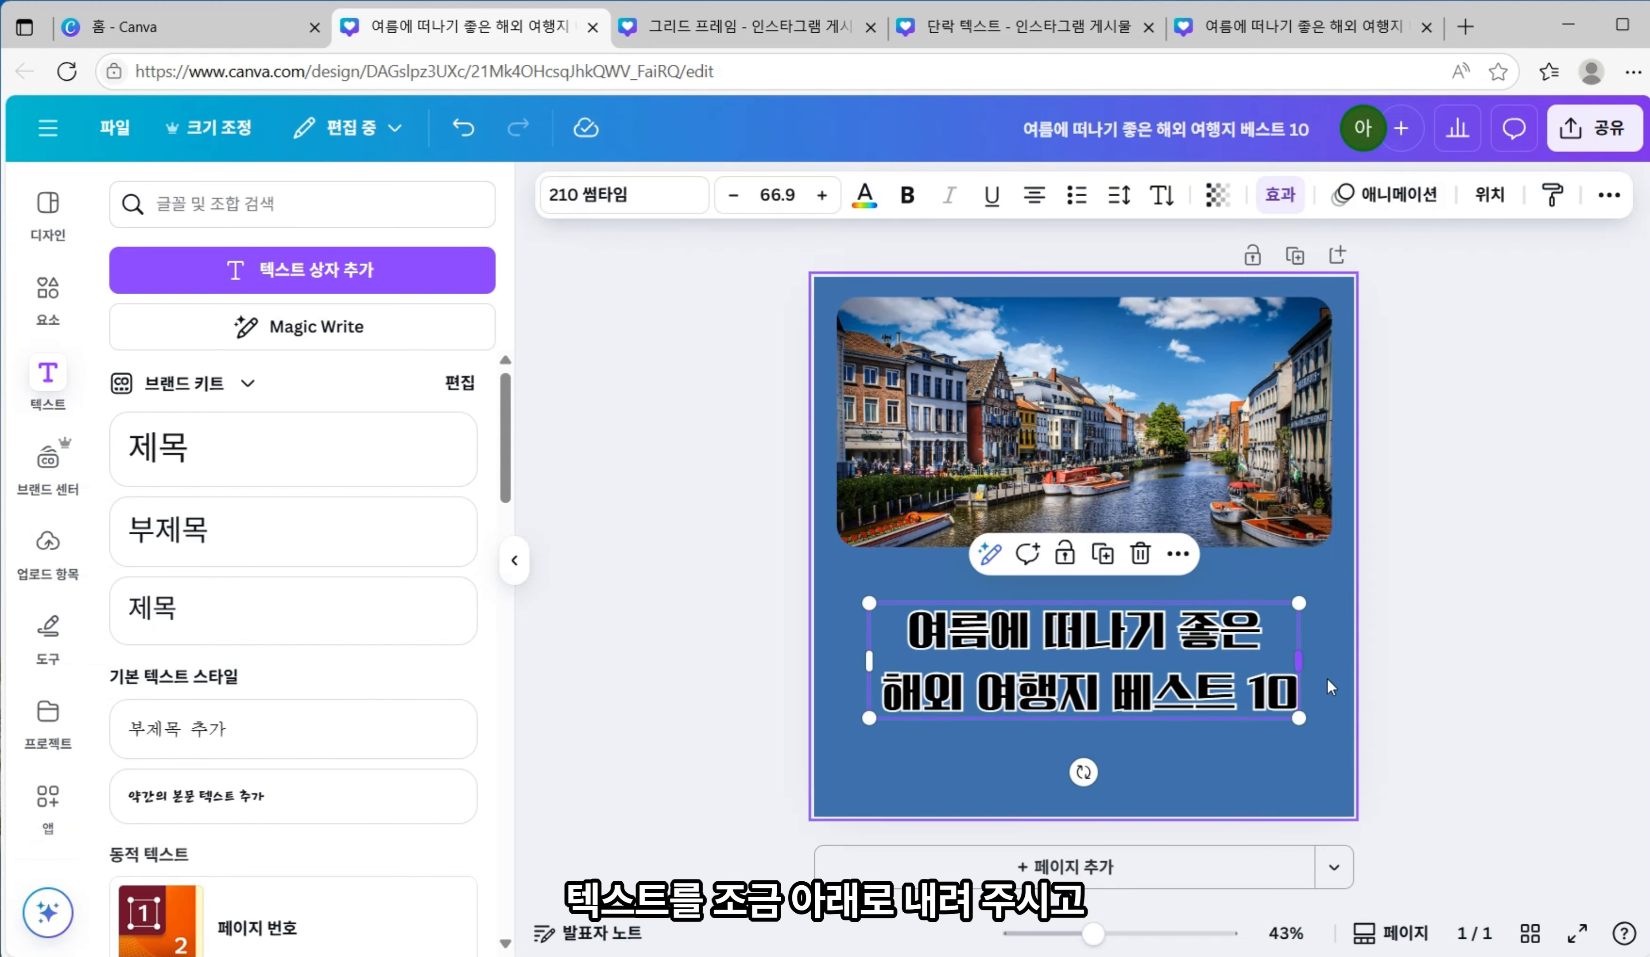
left_click(1439, 670)
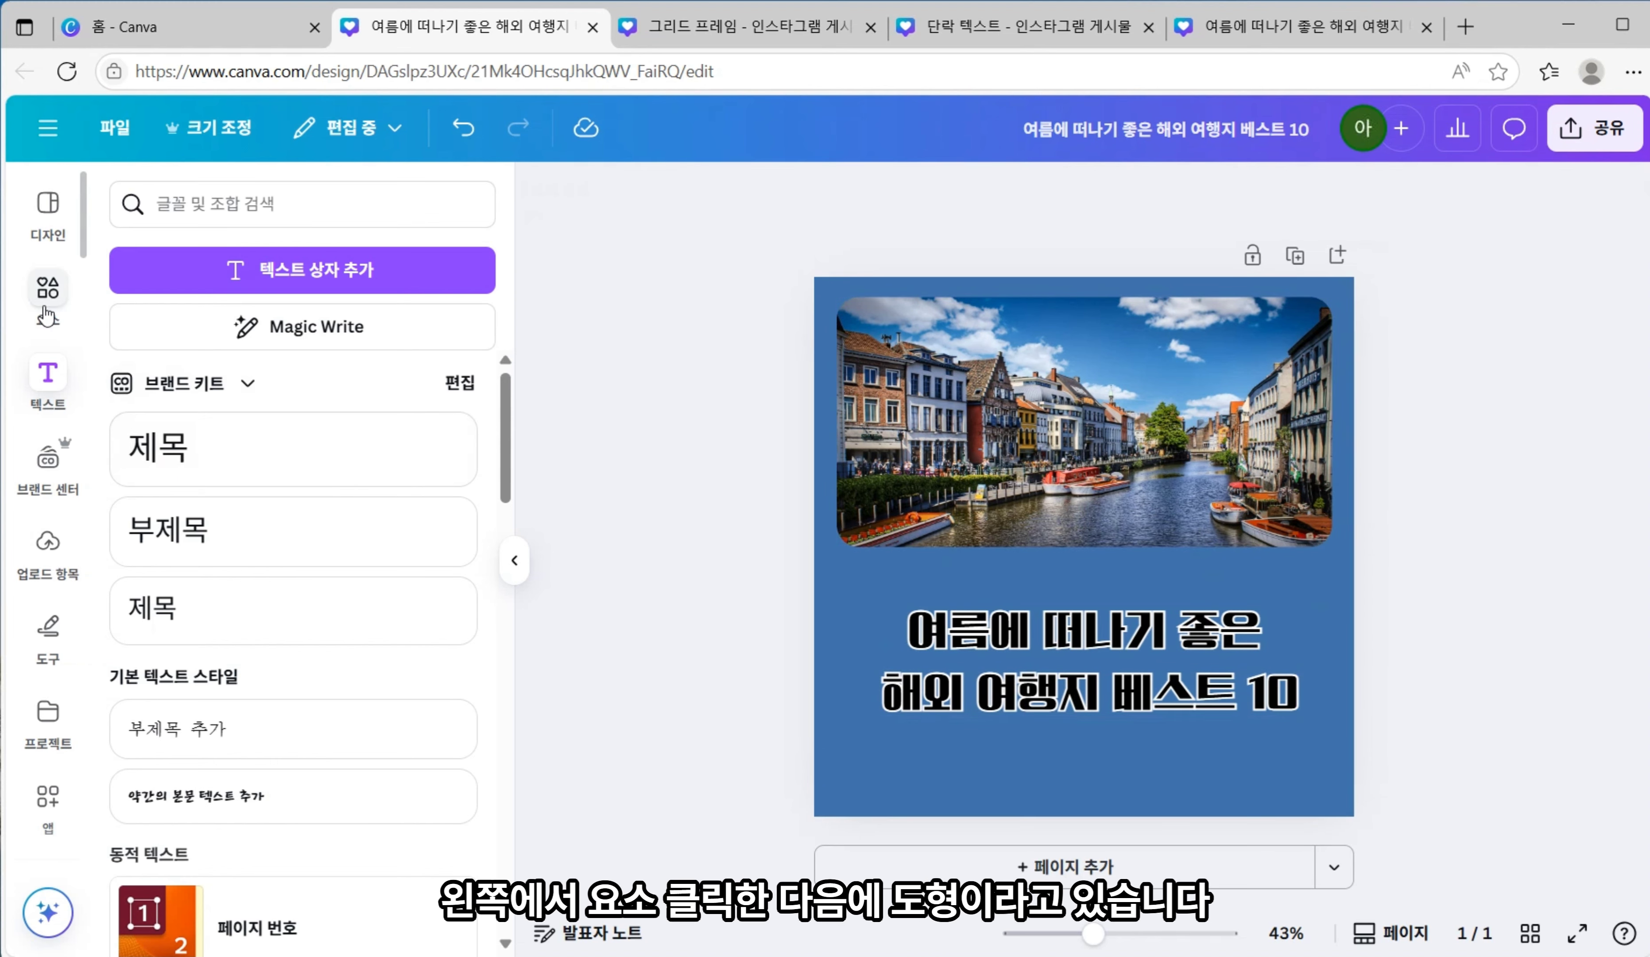
- Add a square shape and resize it into a wide, flat bar overlapping the middle of the photo's lower edge
left_click(47, 314)
left_click(430, 205)
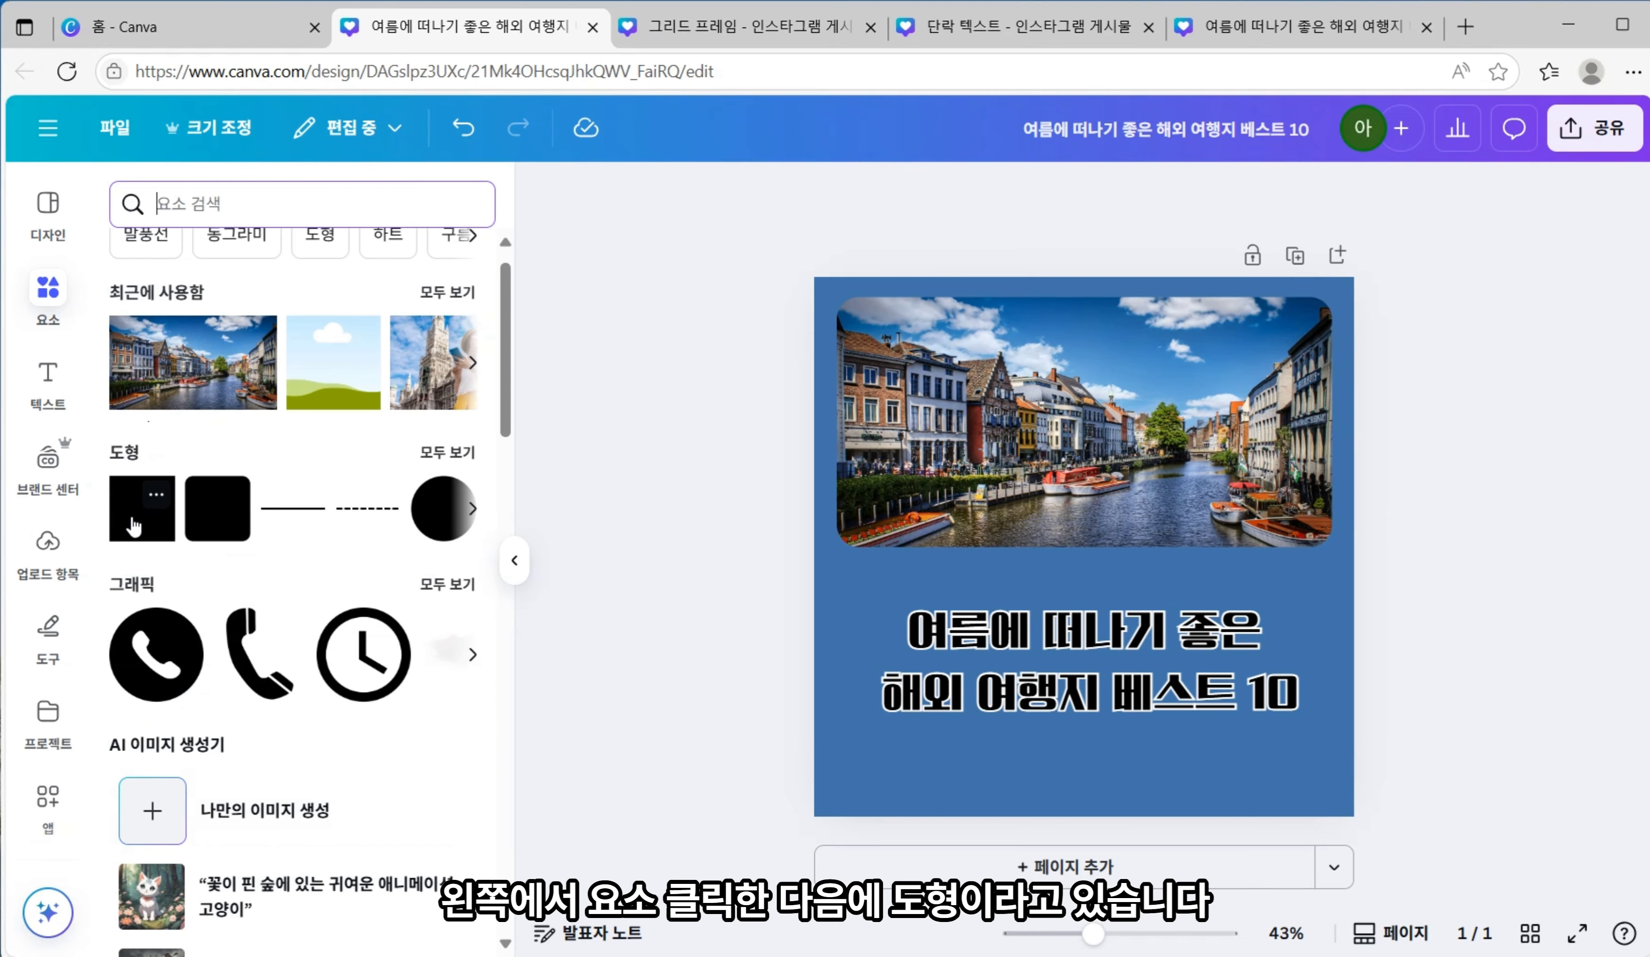
left_click(134, 526)
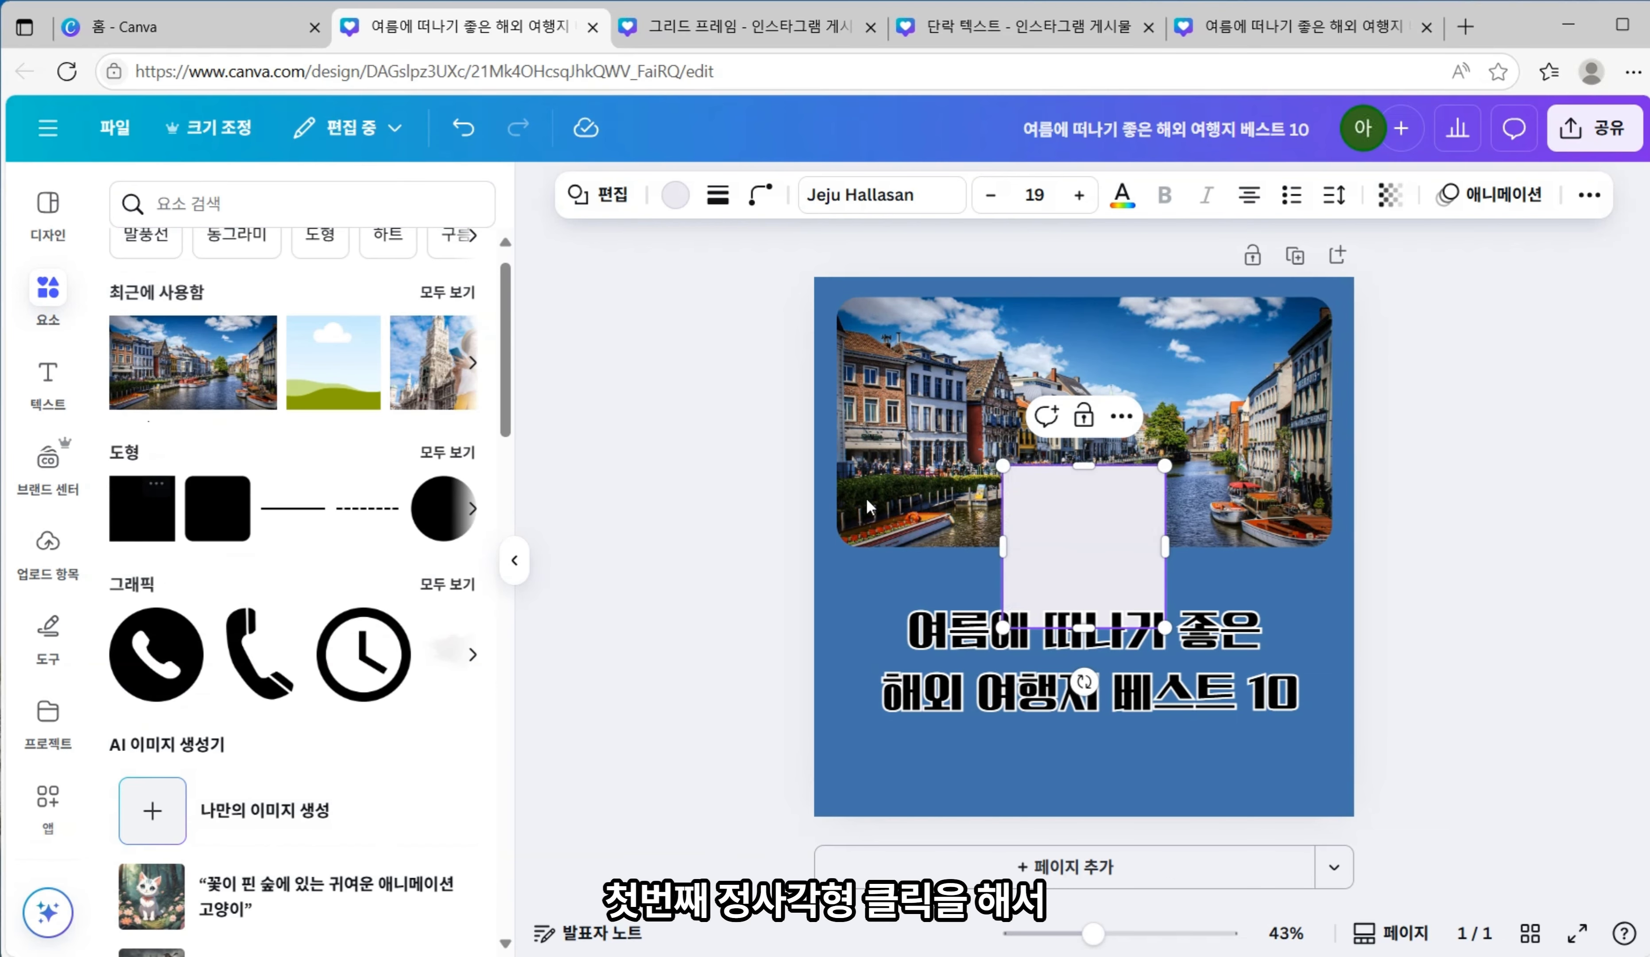
left_click_drag(1166, 629, 1202, 594)
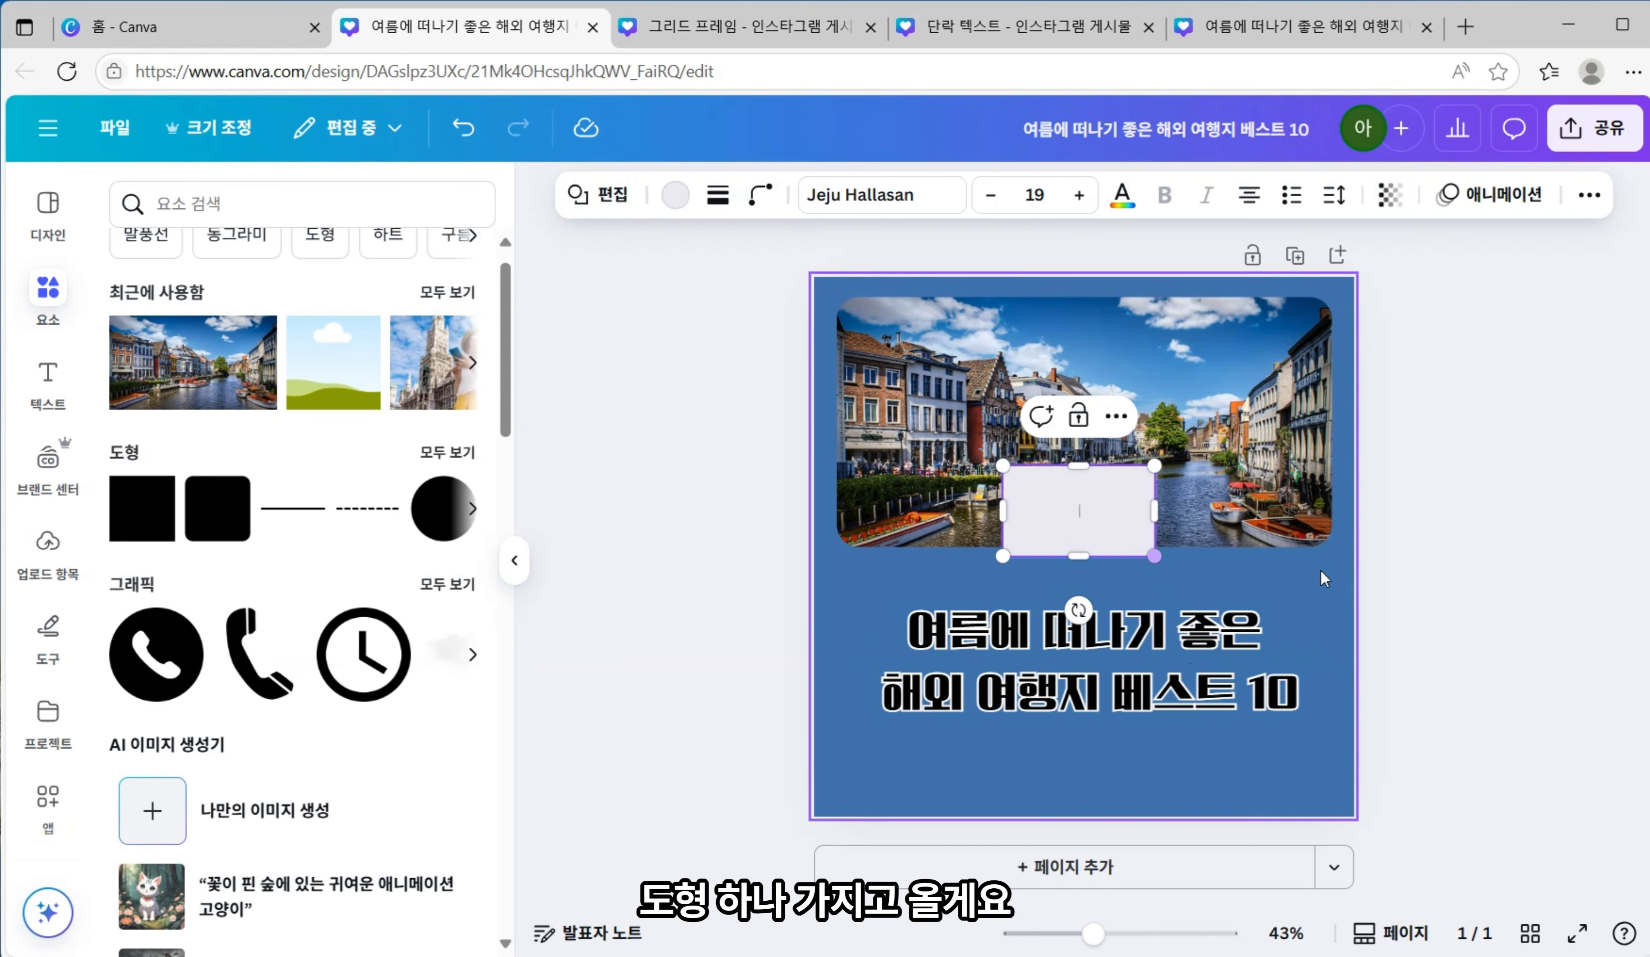
left_click_drag(1173, 460, 1231, 505)
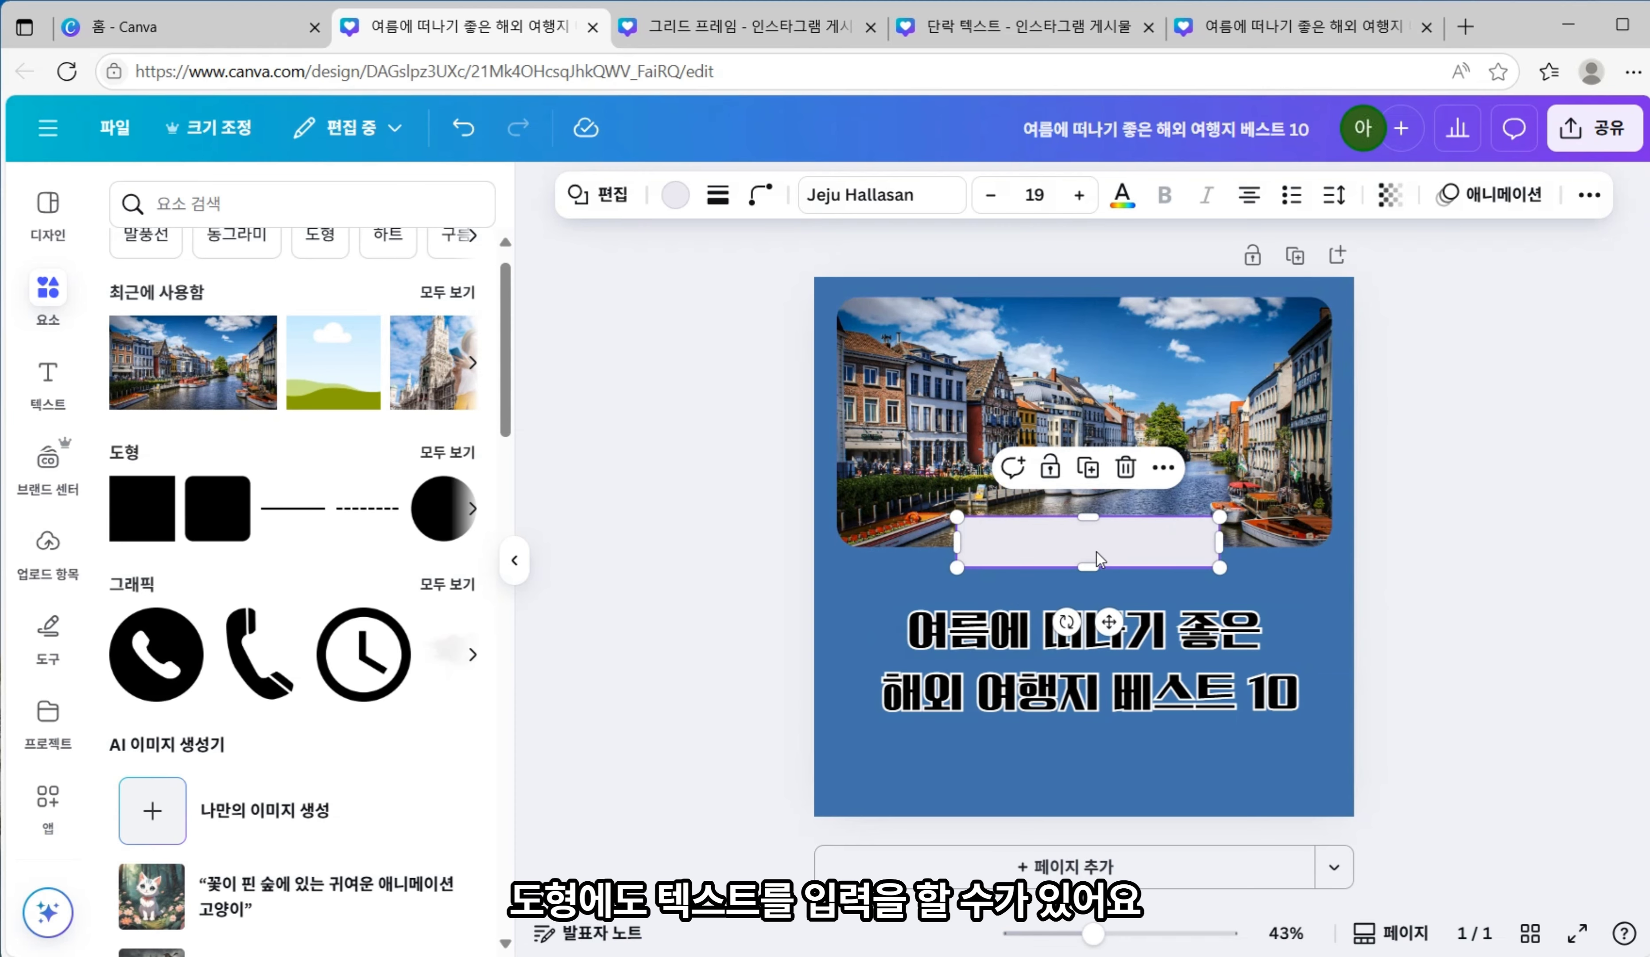
- Try the text 여행 inside the bar shape and clear it again
type("여행")
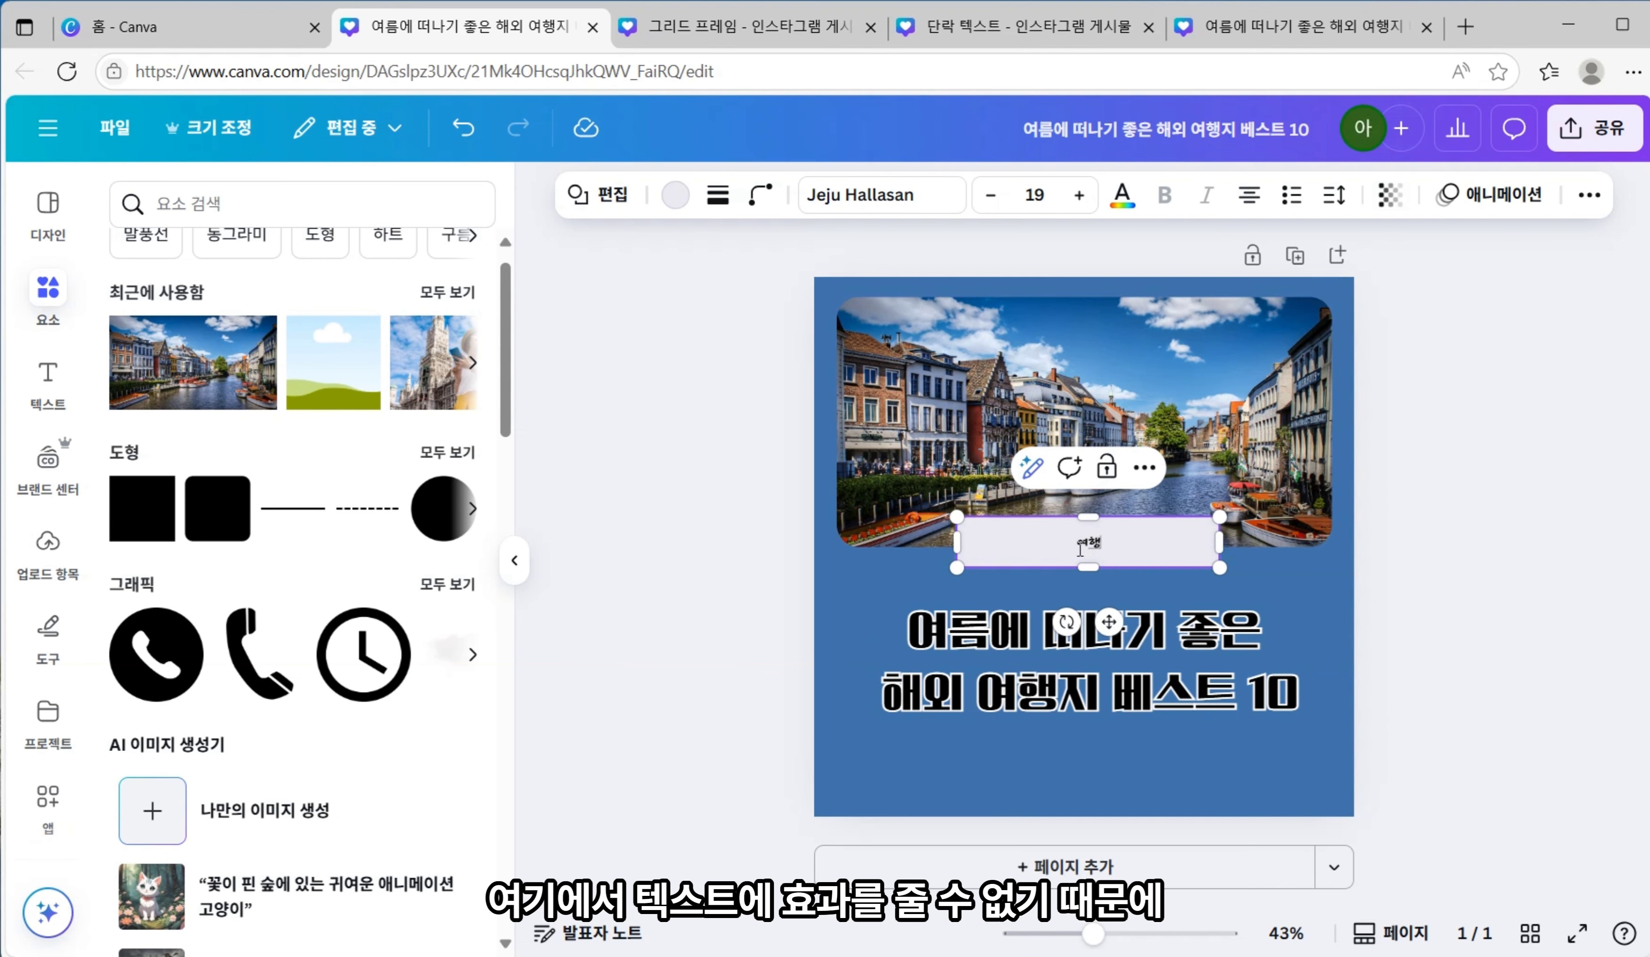
key("BackSpace")
key("BackSpace")
key("BackSpace")
left_click(1314, 578)
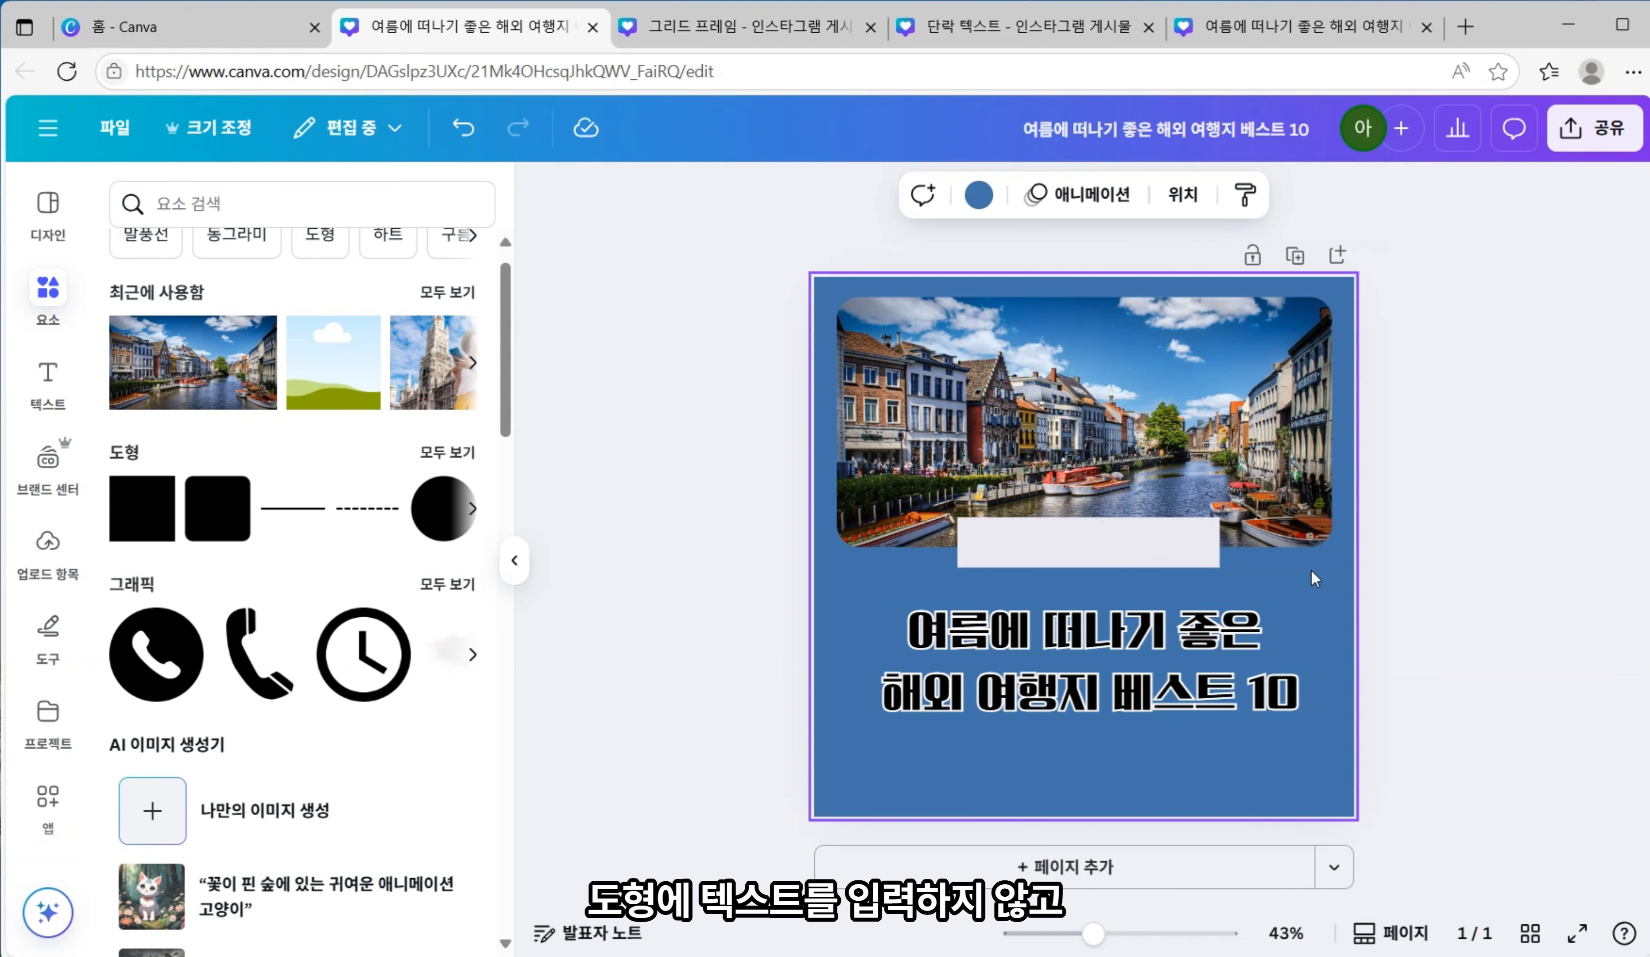
- Add a text box reading 해외여행 on the bar, scale it down to font size 41.9 and center it horizontally on the page
left_click(48, 378)
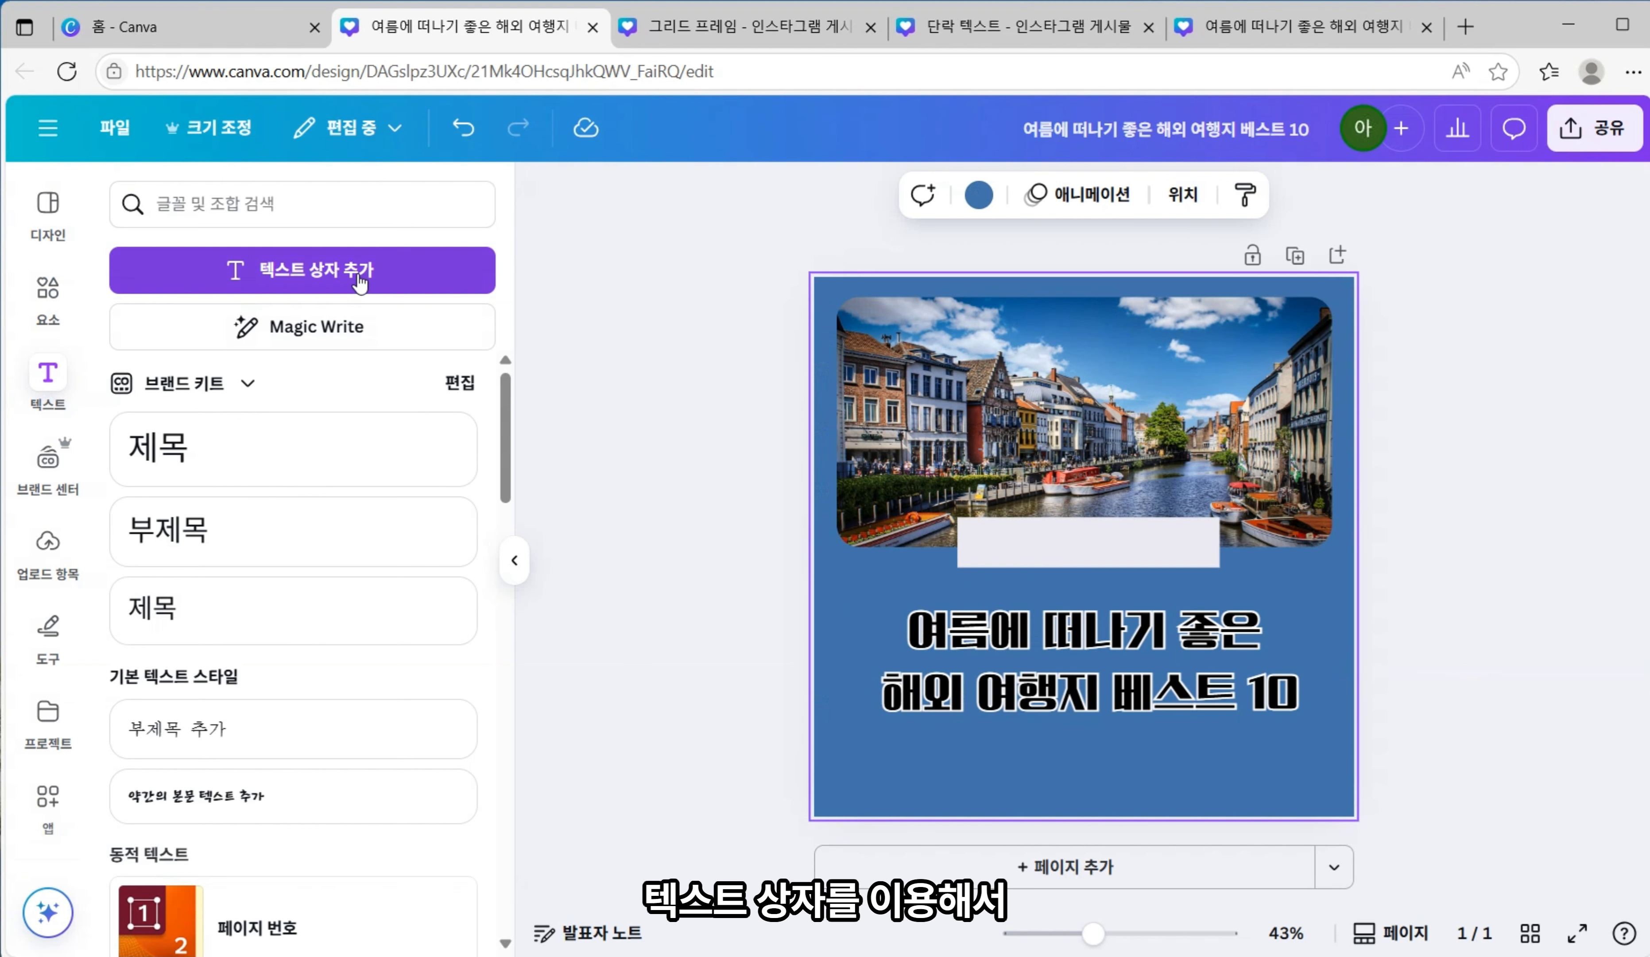
left_click(360, 283)
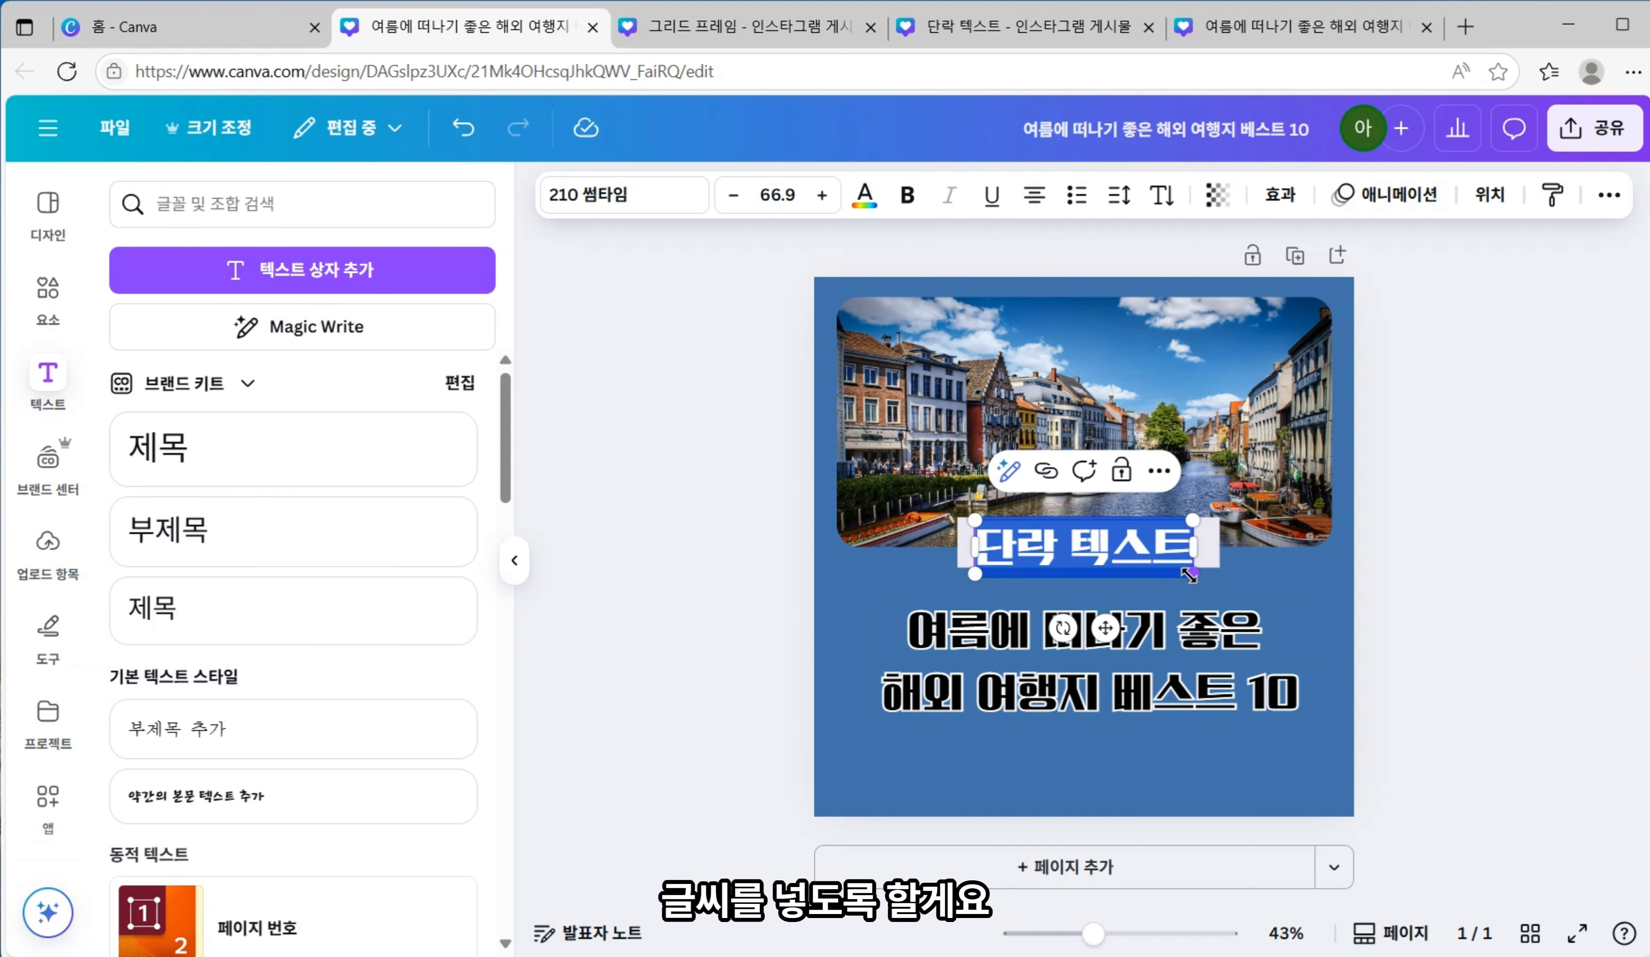
left_click_drag(1197, 582, 1131, 567)
type("해외여행")
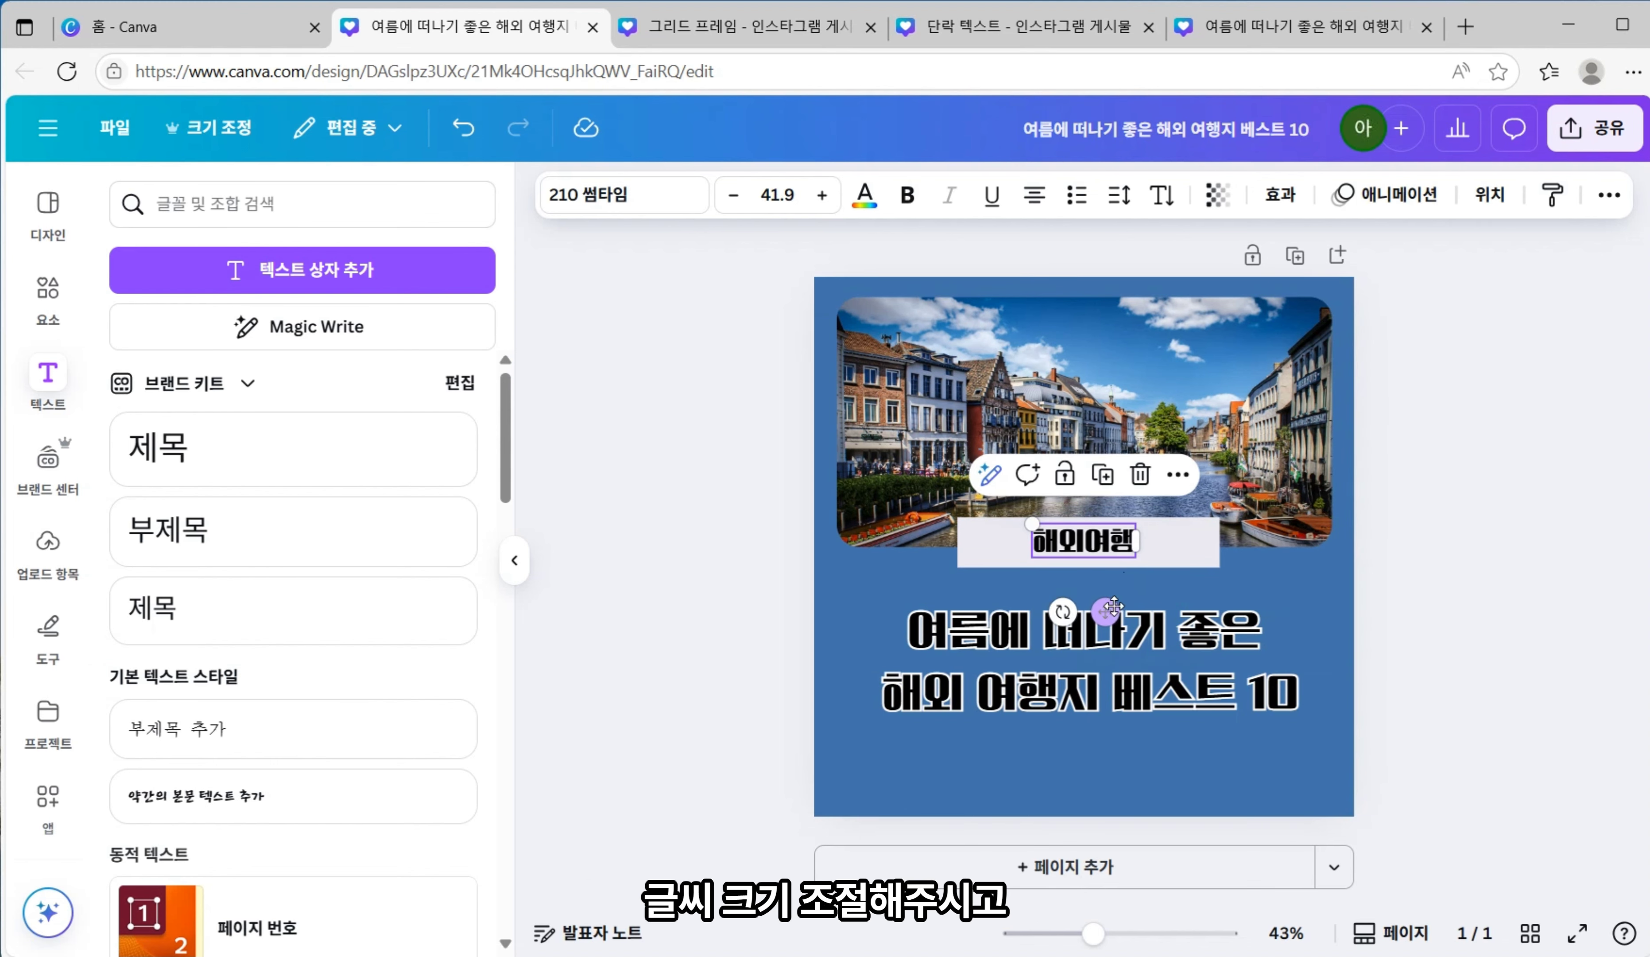
left_click(1490, 195)
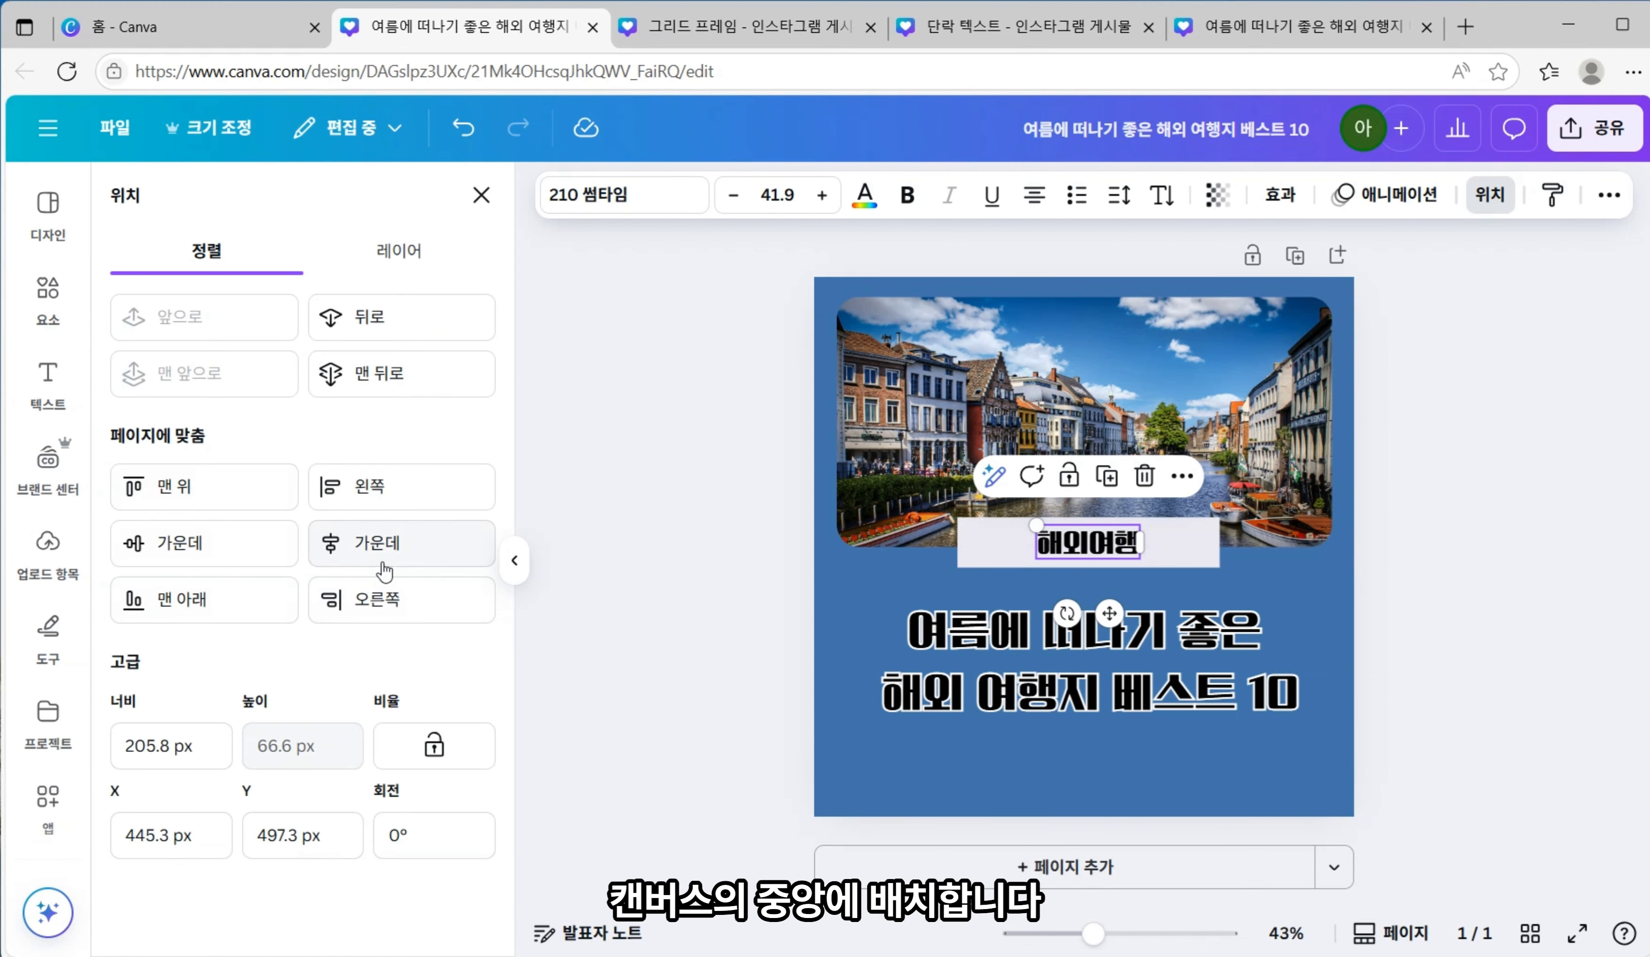
left_click(379, 543)
- Fill the bar behind 해외여행 with the dark navy blue of the brand palette
left_click(1158, 560)
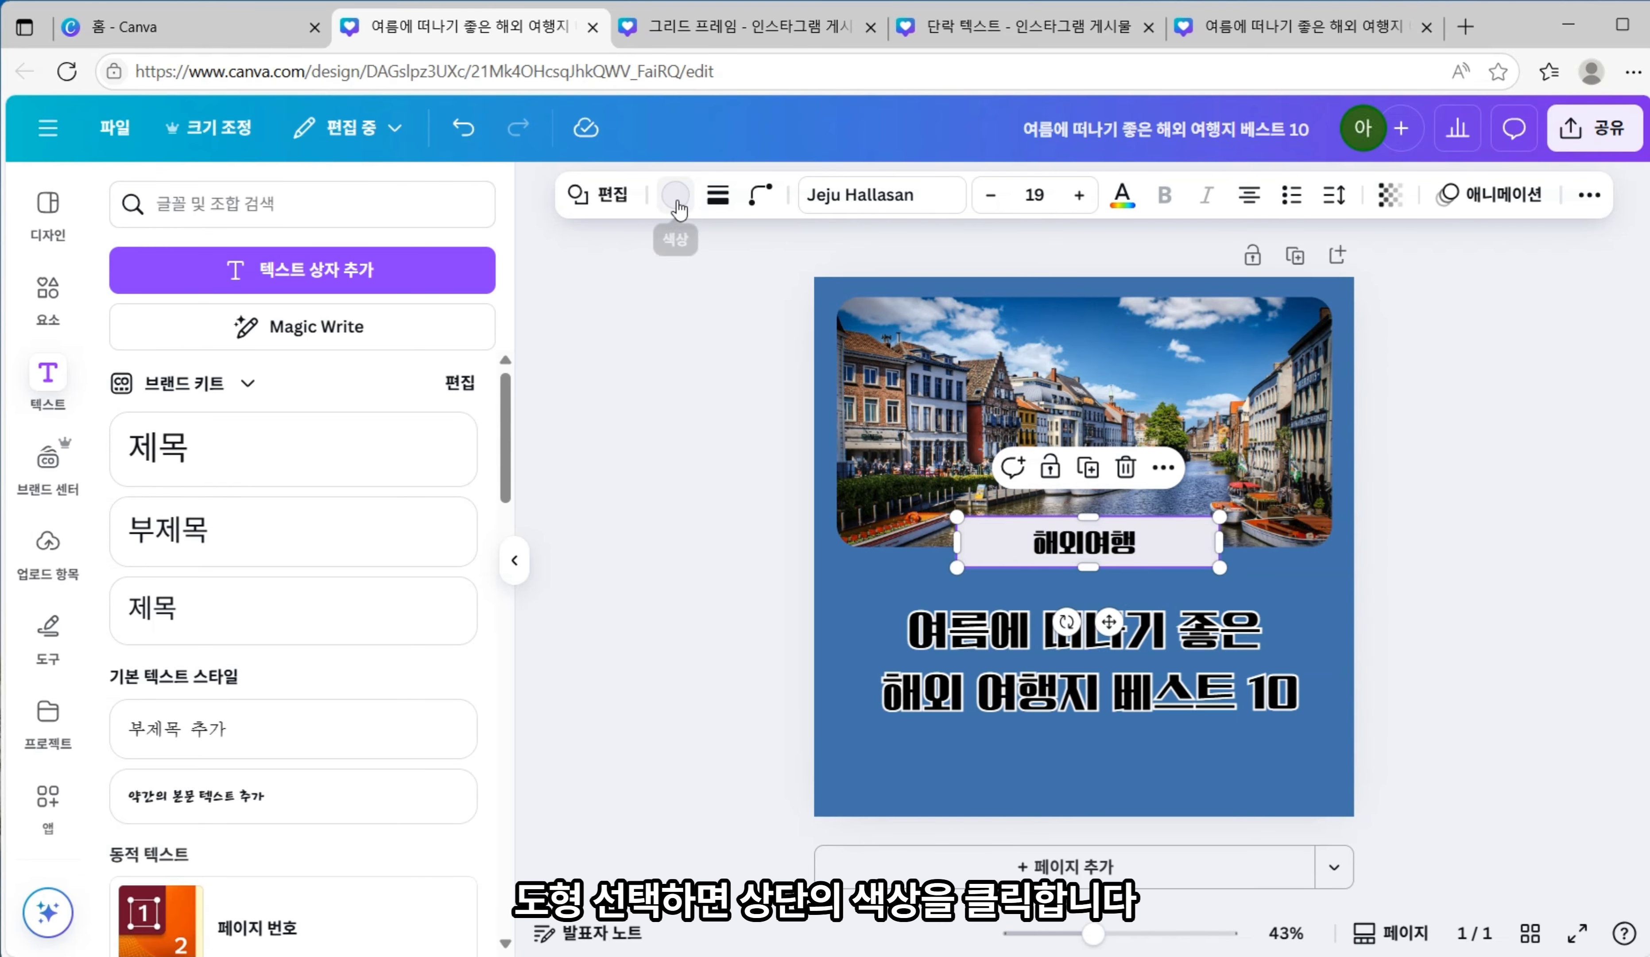
left_click(676, 194)
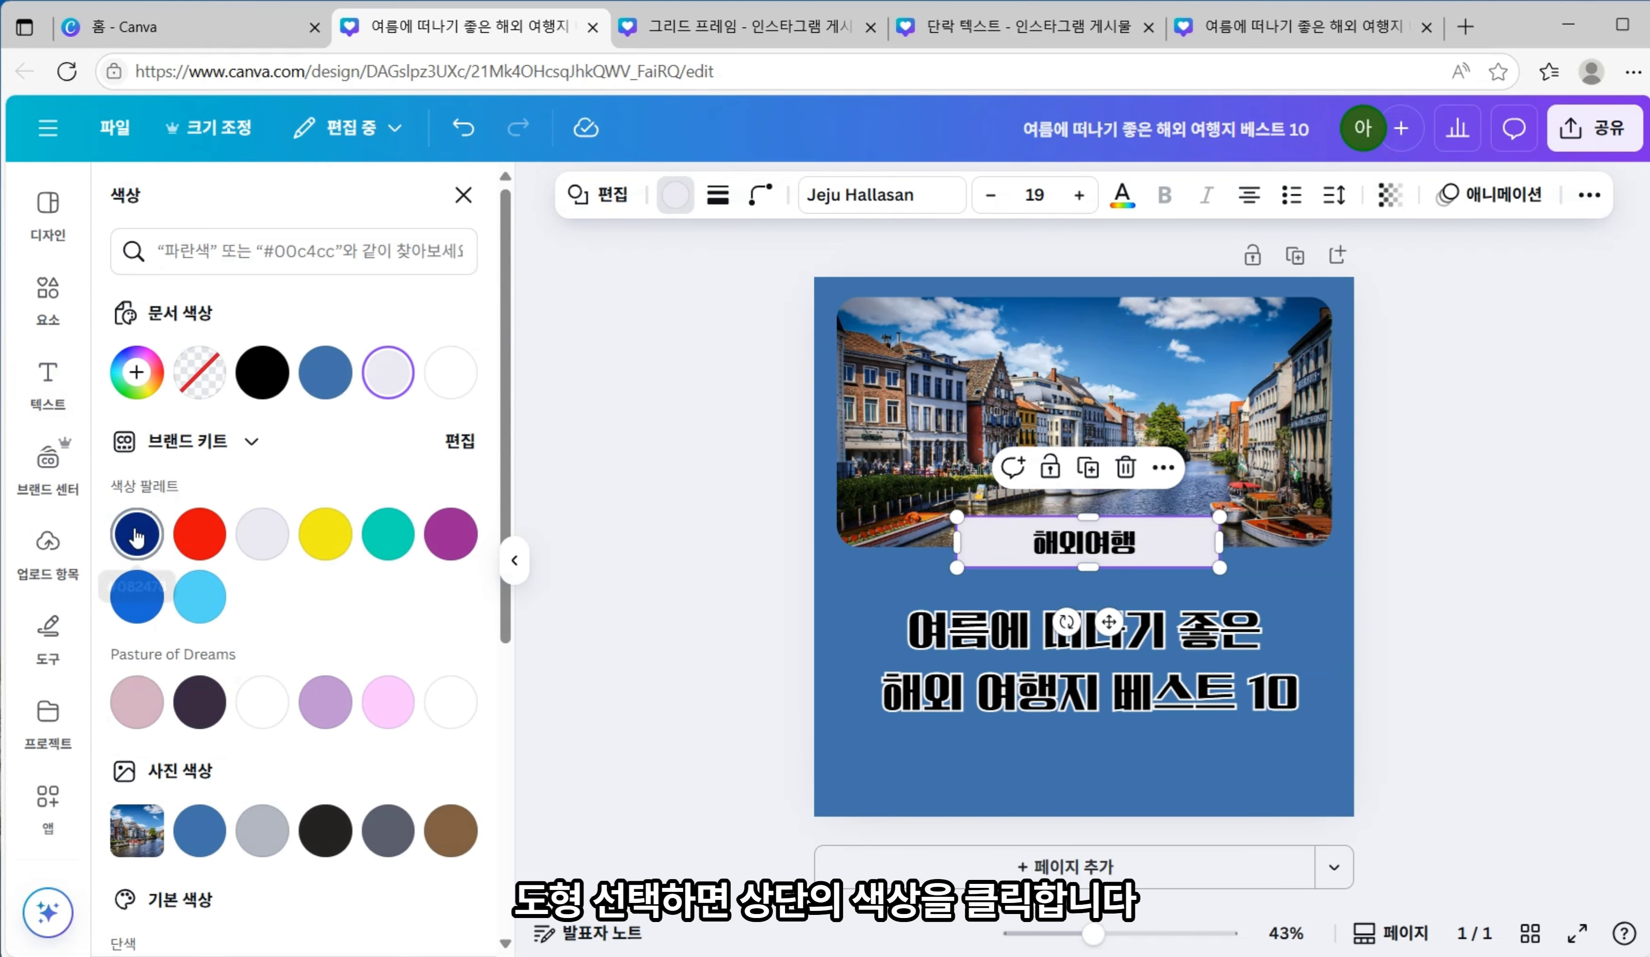
left_click(136, 537)
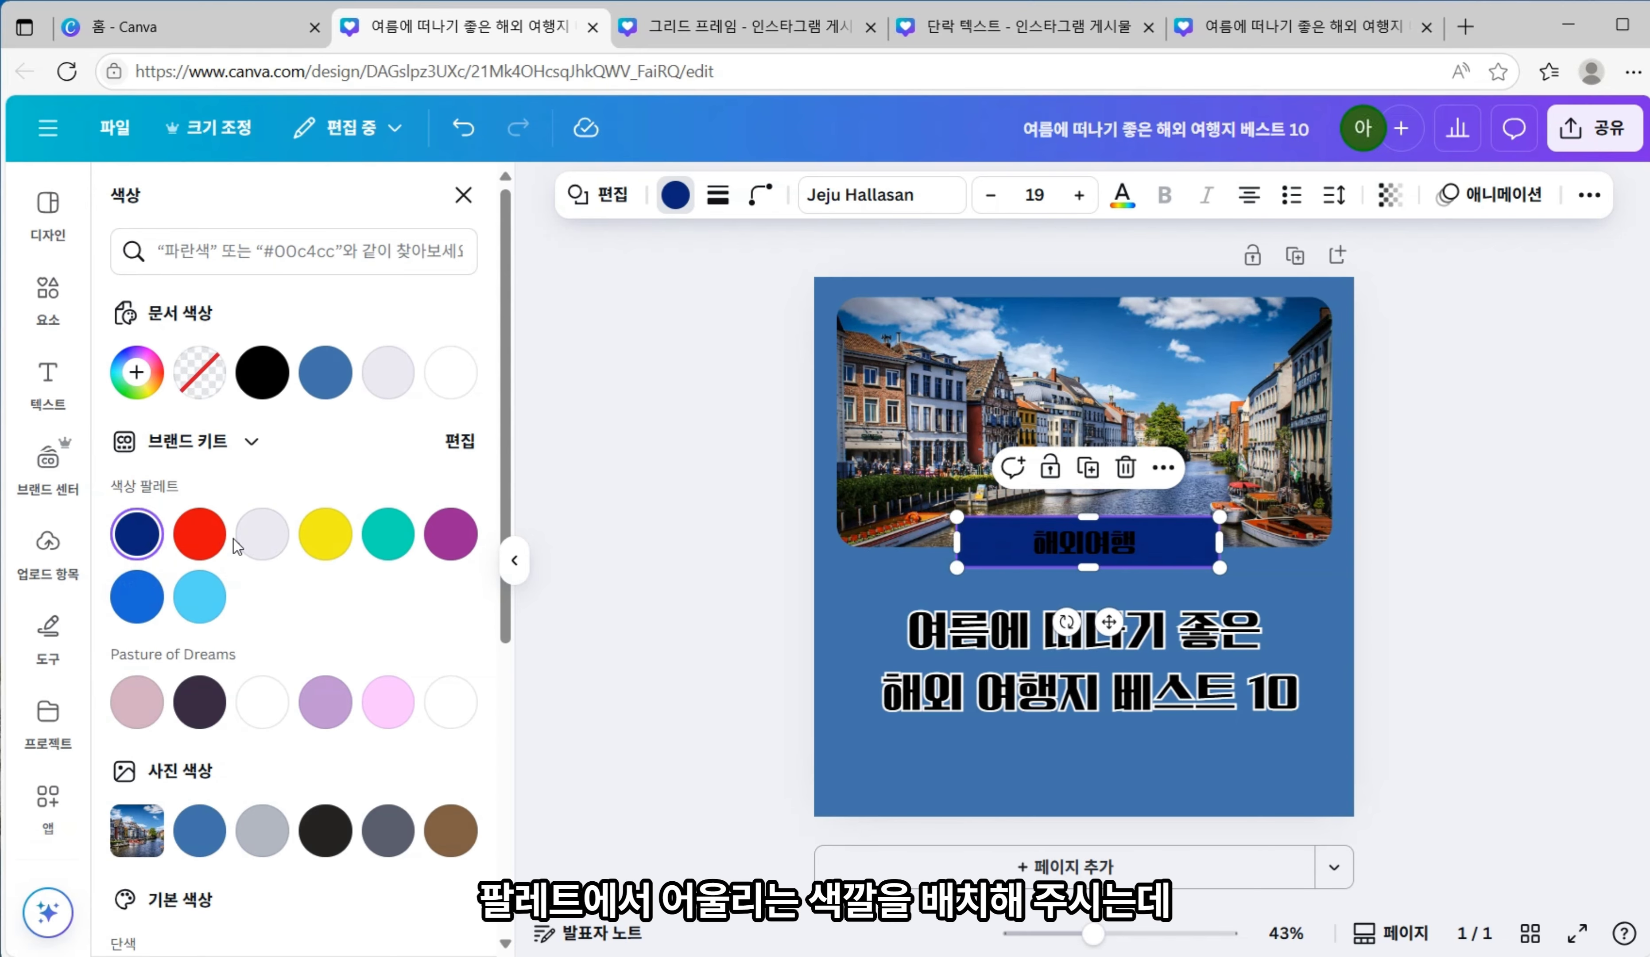
- Try white and a deep blue from the default solid colors as the bar's fill
left_click(256, 553)
left_click(256, 703)
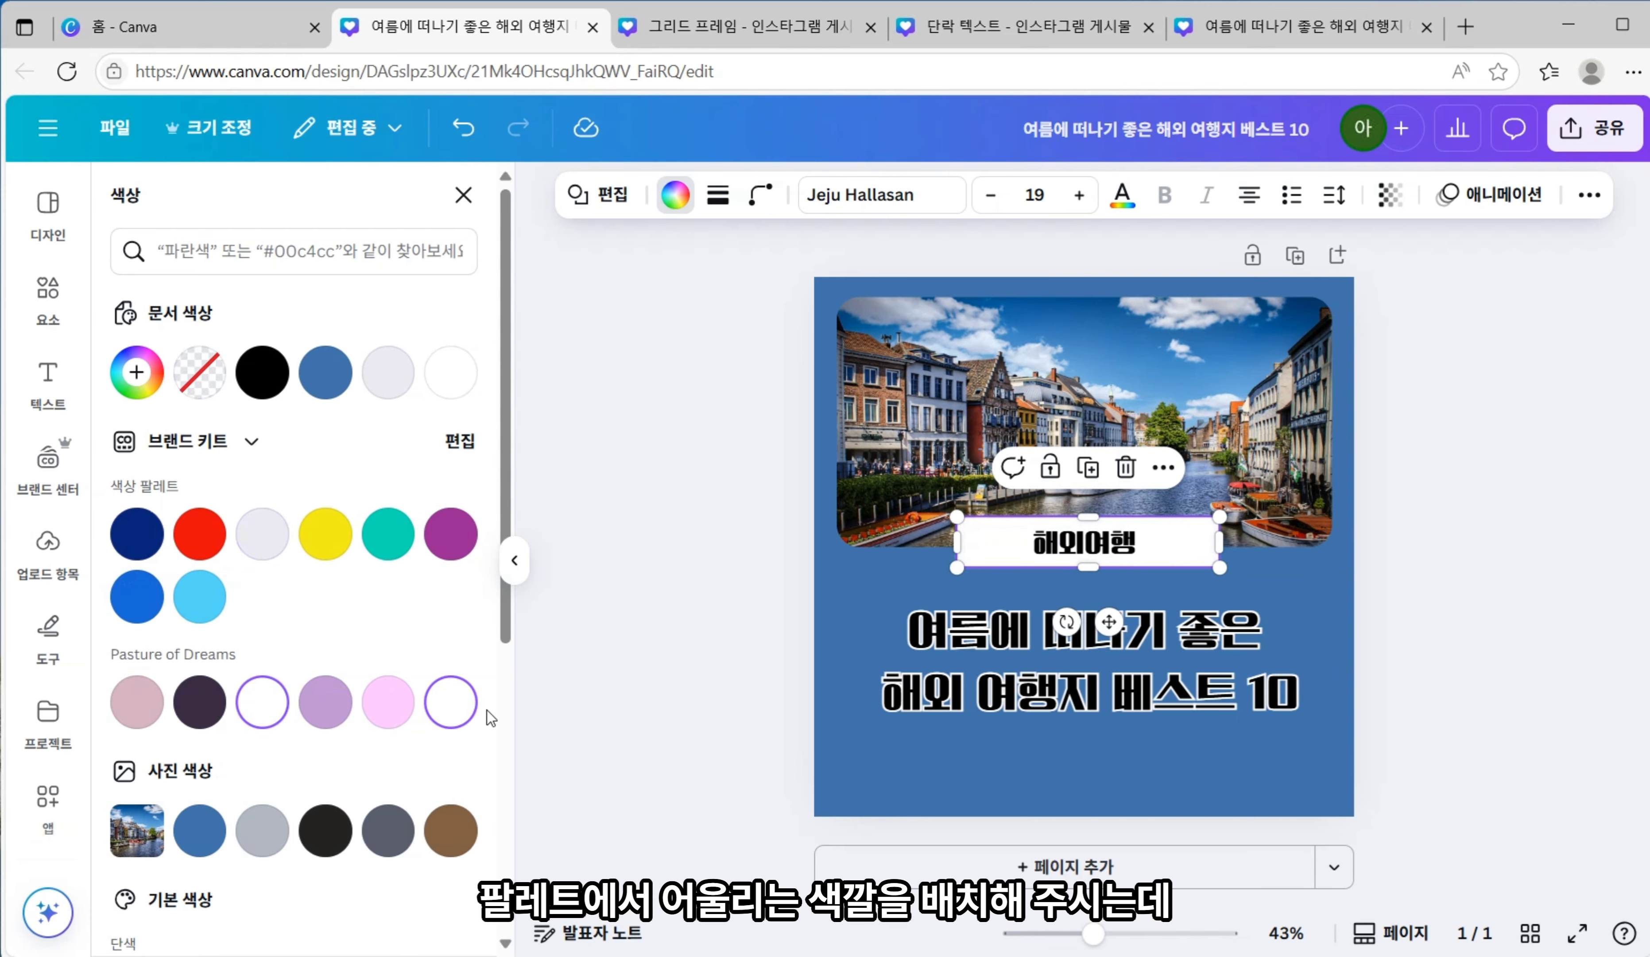
scroll(368, 716, "down", 4)
left_click(450, 882)
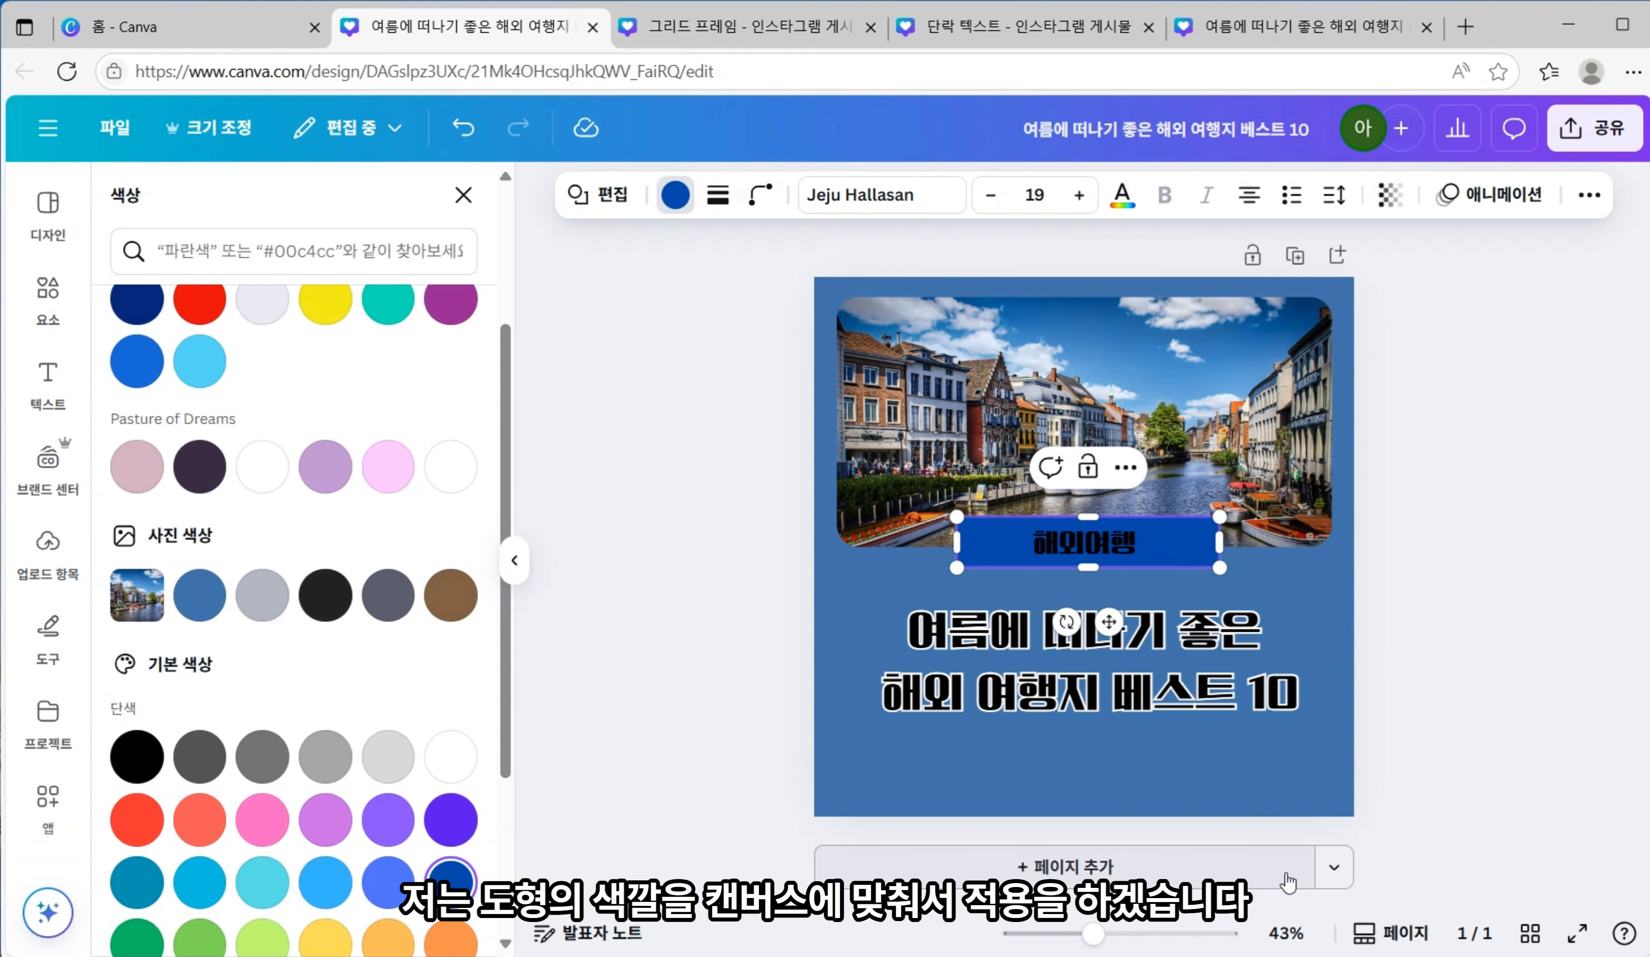
- Fill the bar with the photo's blue and deepen it to the custom color #044285
left_click(200, 595)
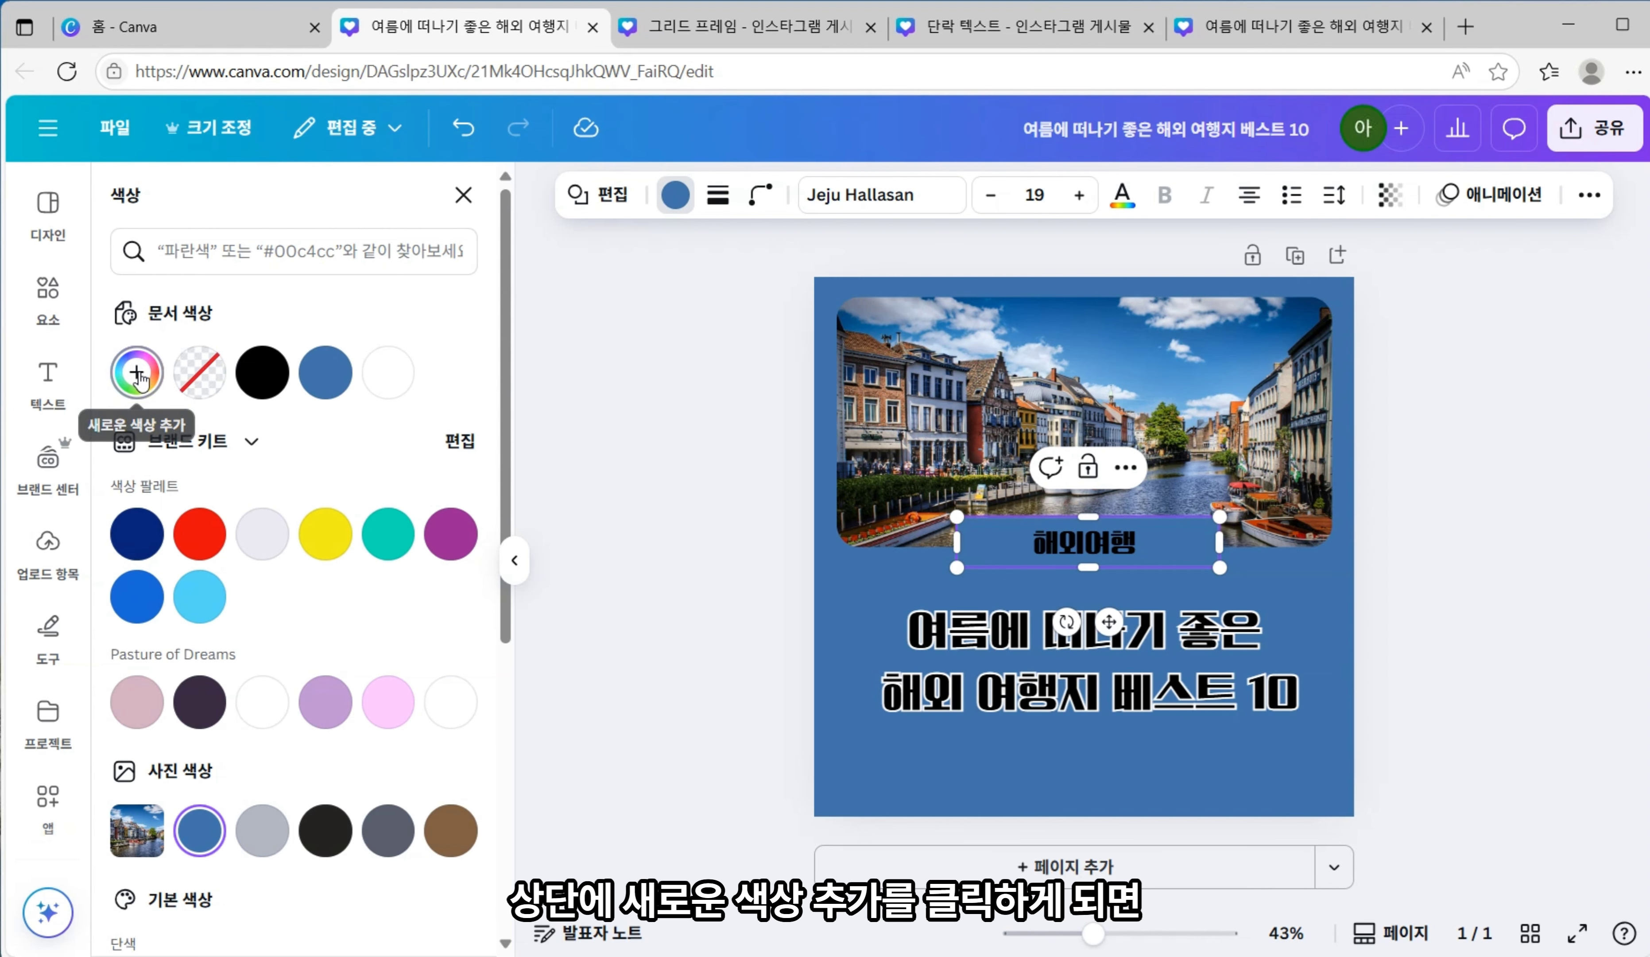
left_click(138, 373)
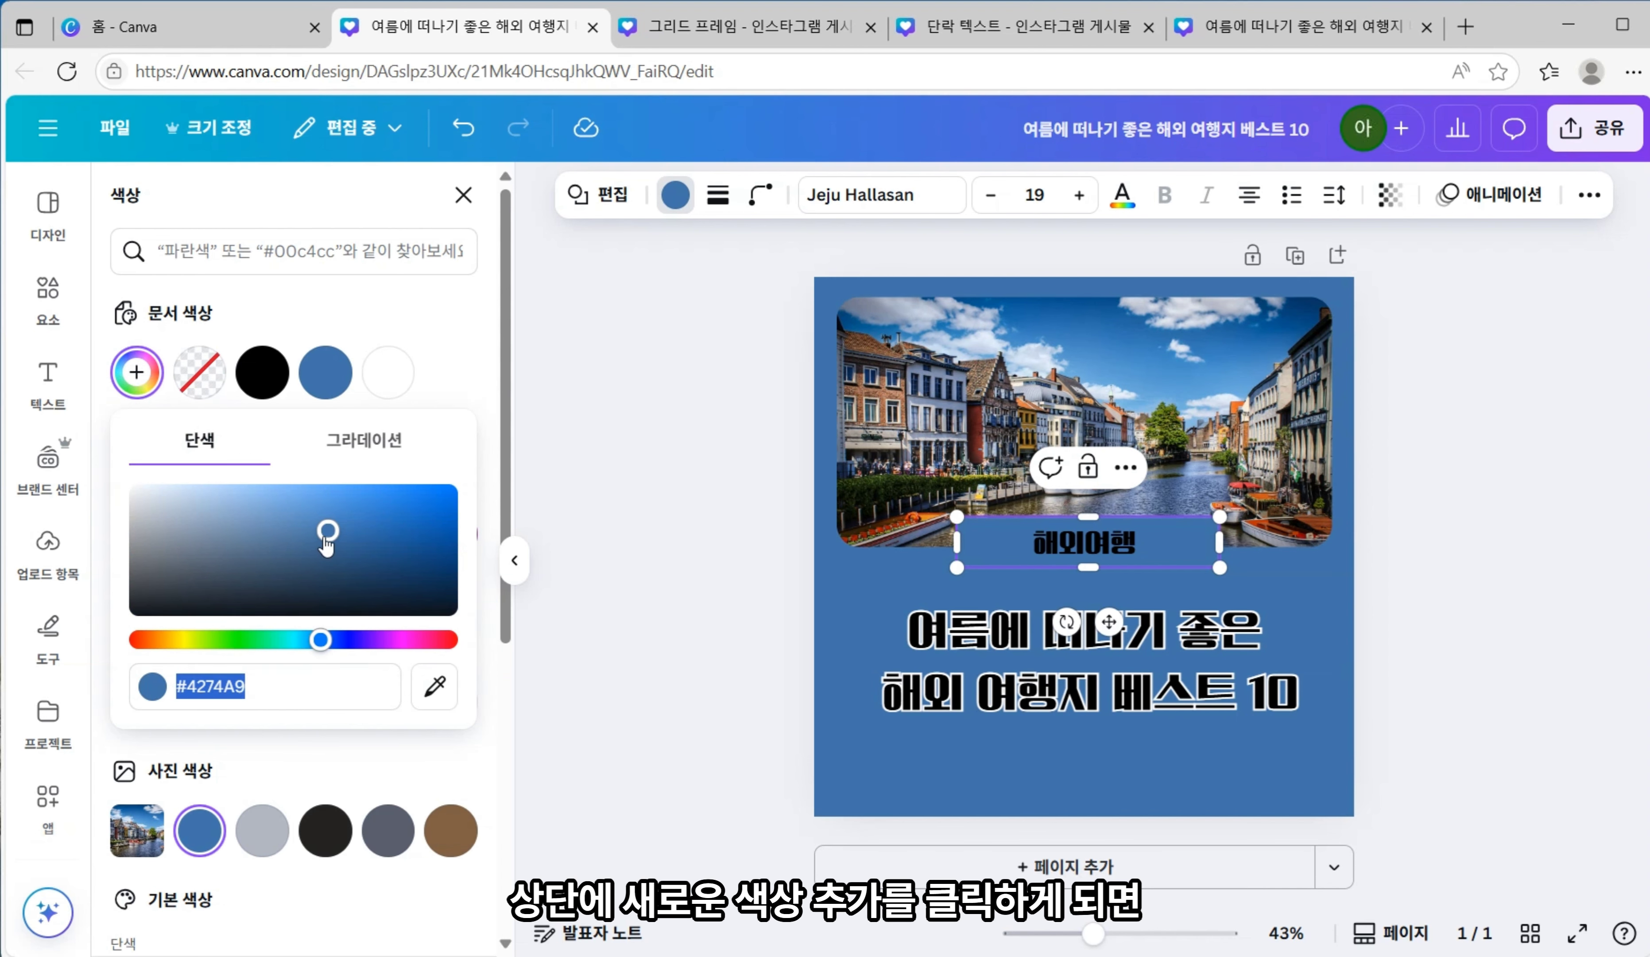
left_click_drag(325, 542, 442, 548)
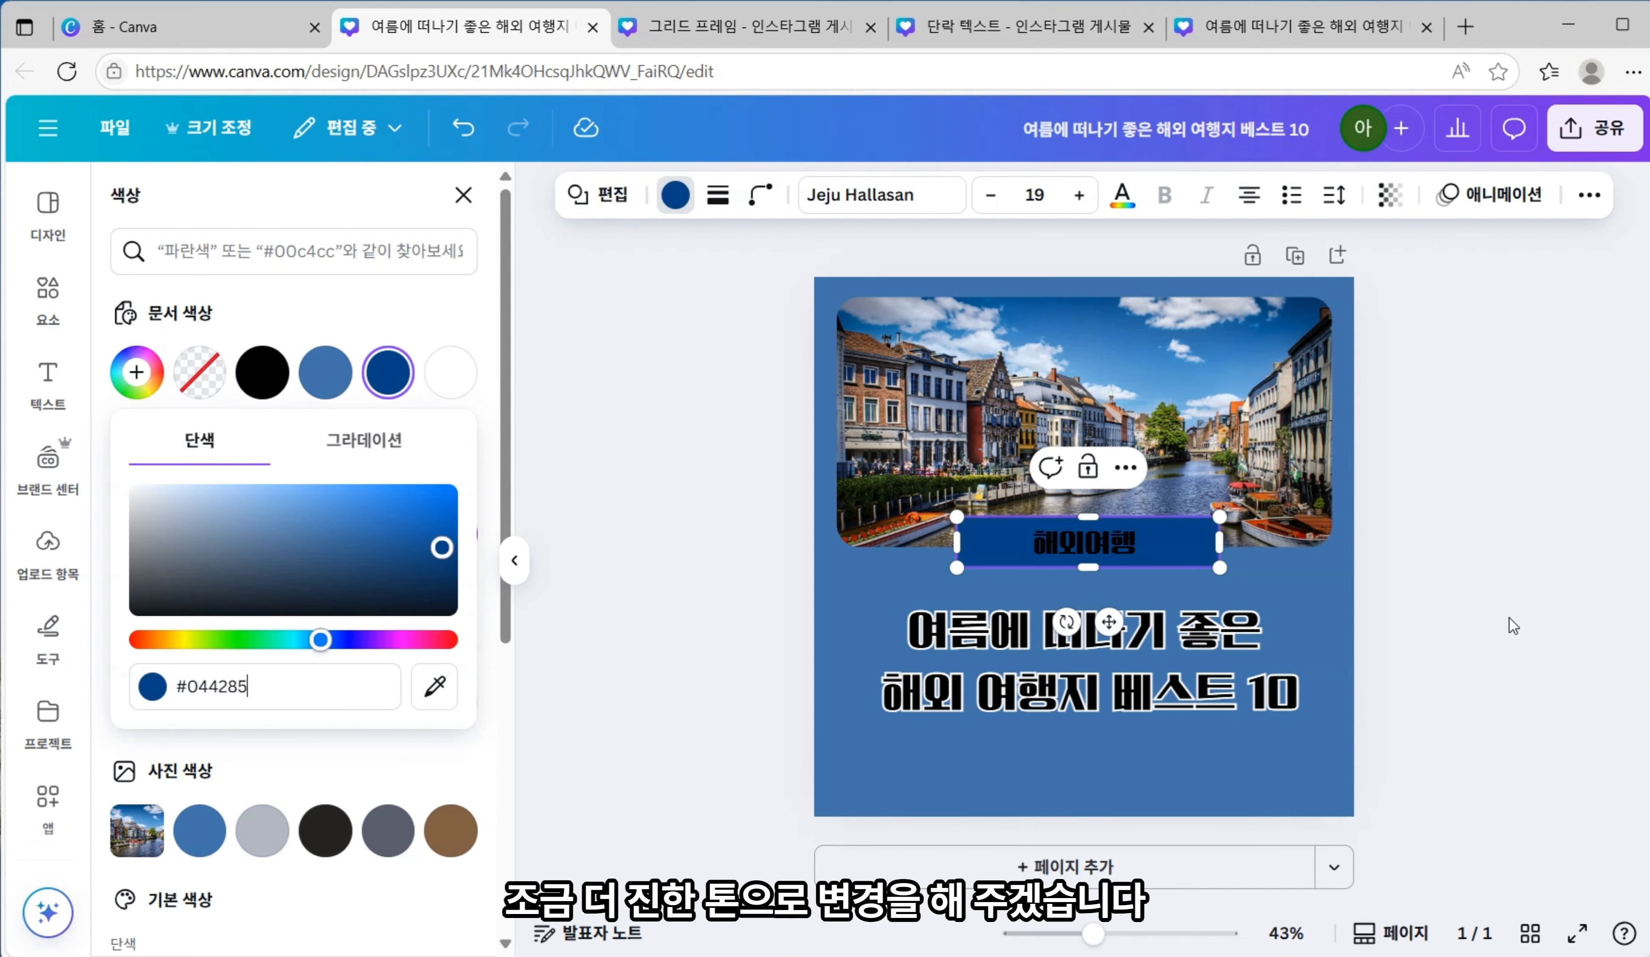
left_click(1551, 653)
- Color the 해외여행 text white and set its letter spacing to 95
left_click(1081, 556)
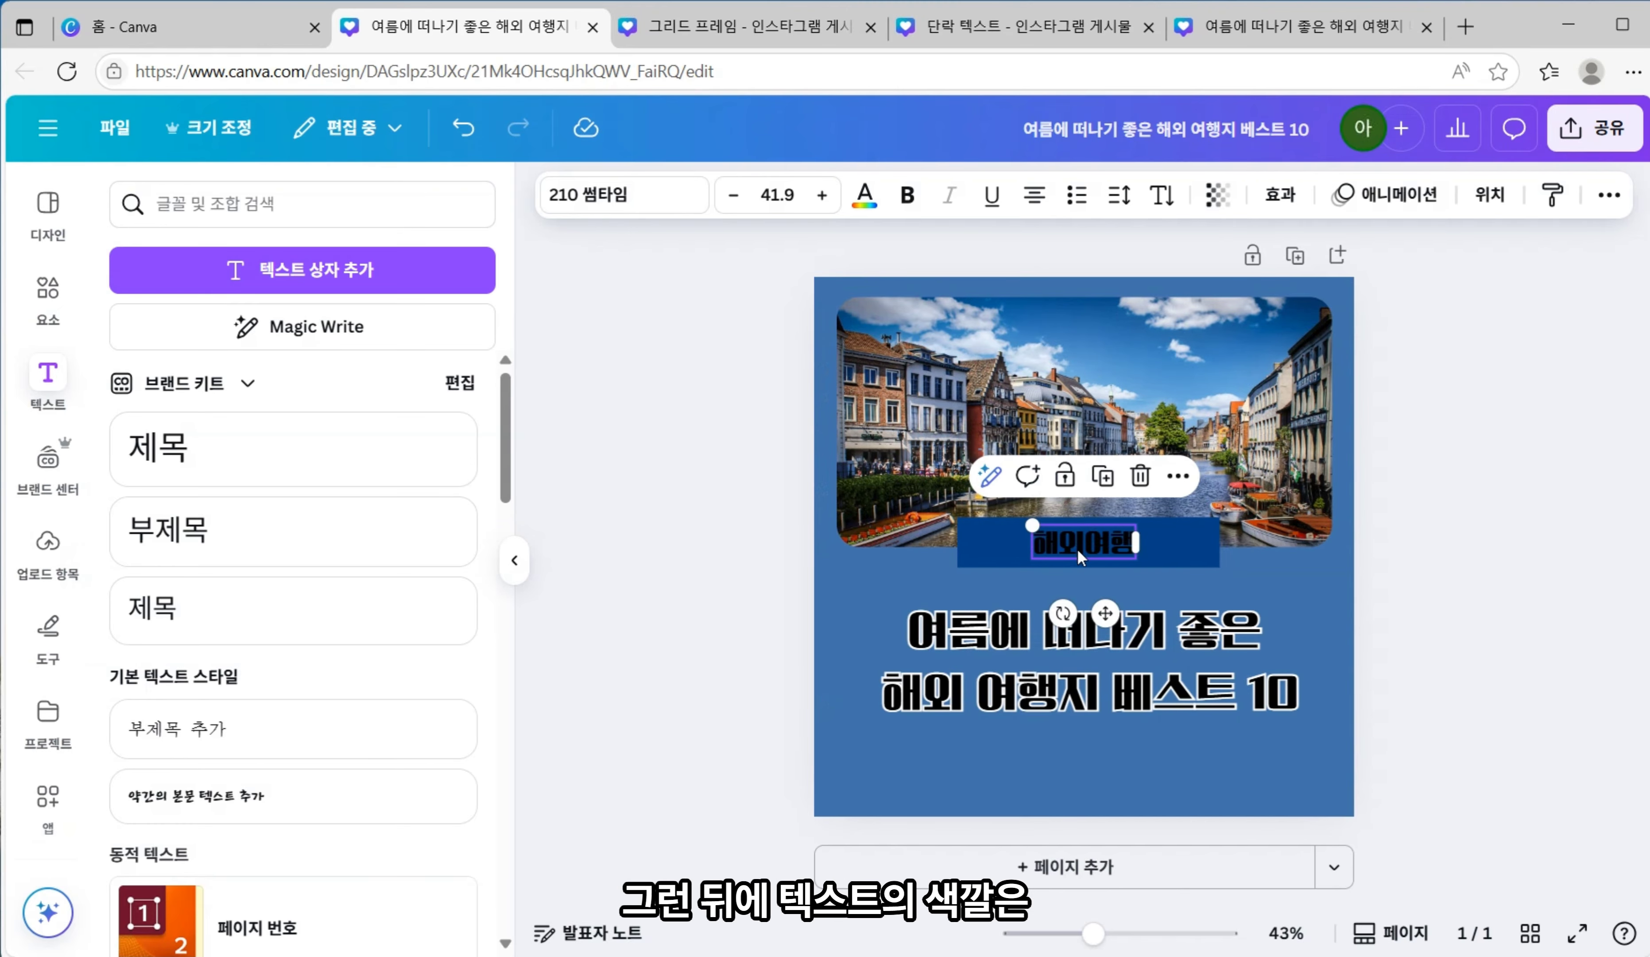
left_click(865, 196)
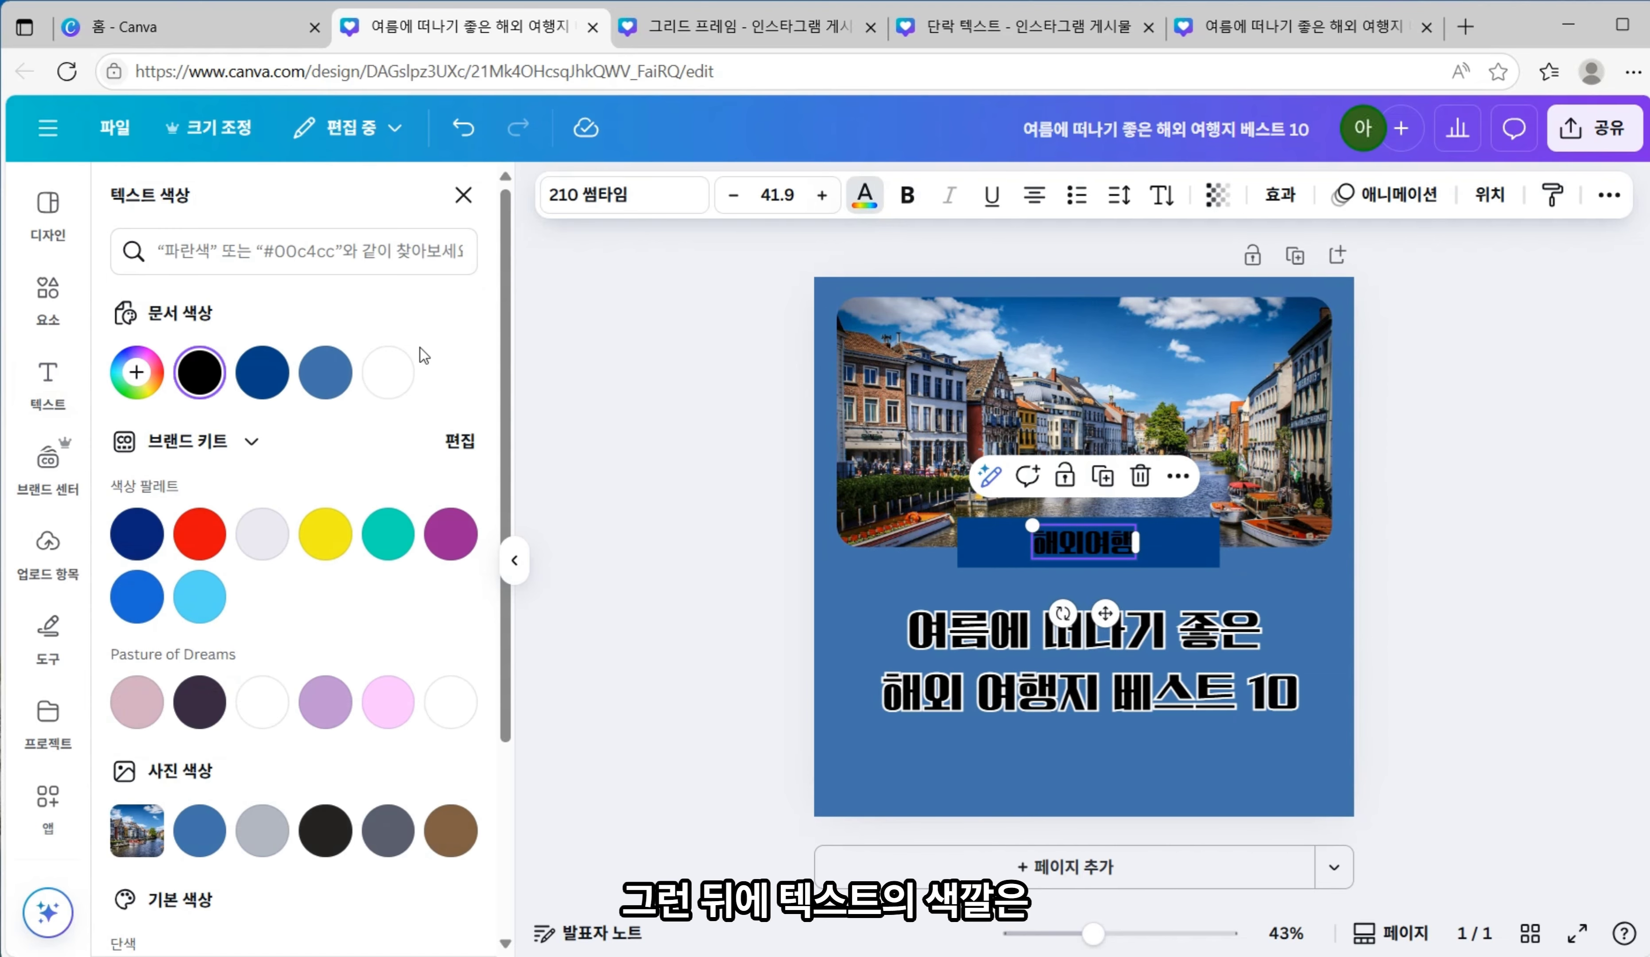
left_click(388, 372)
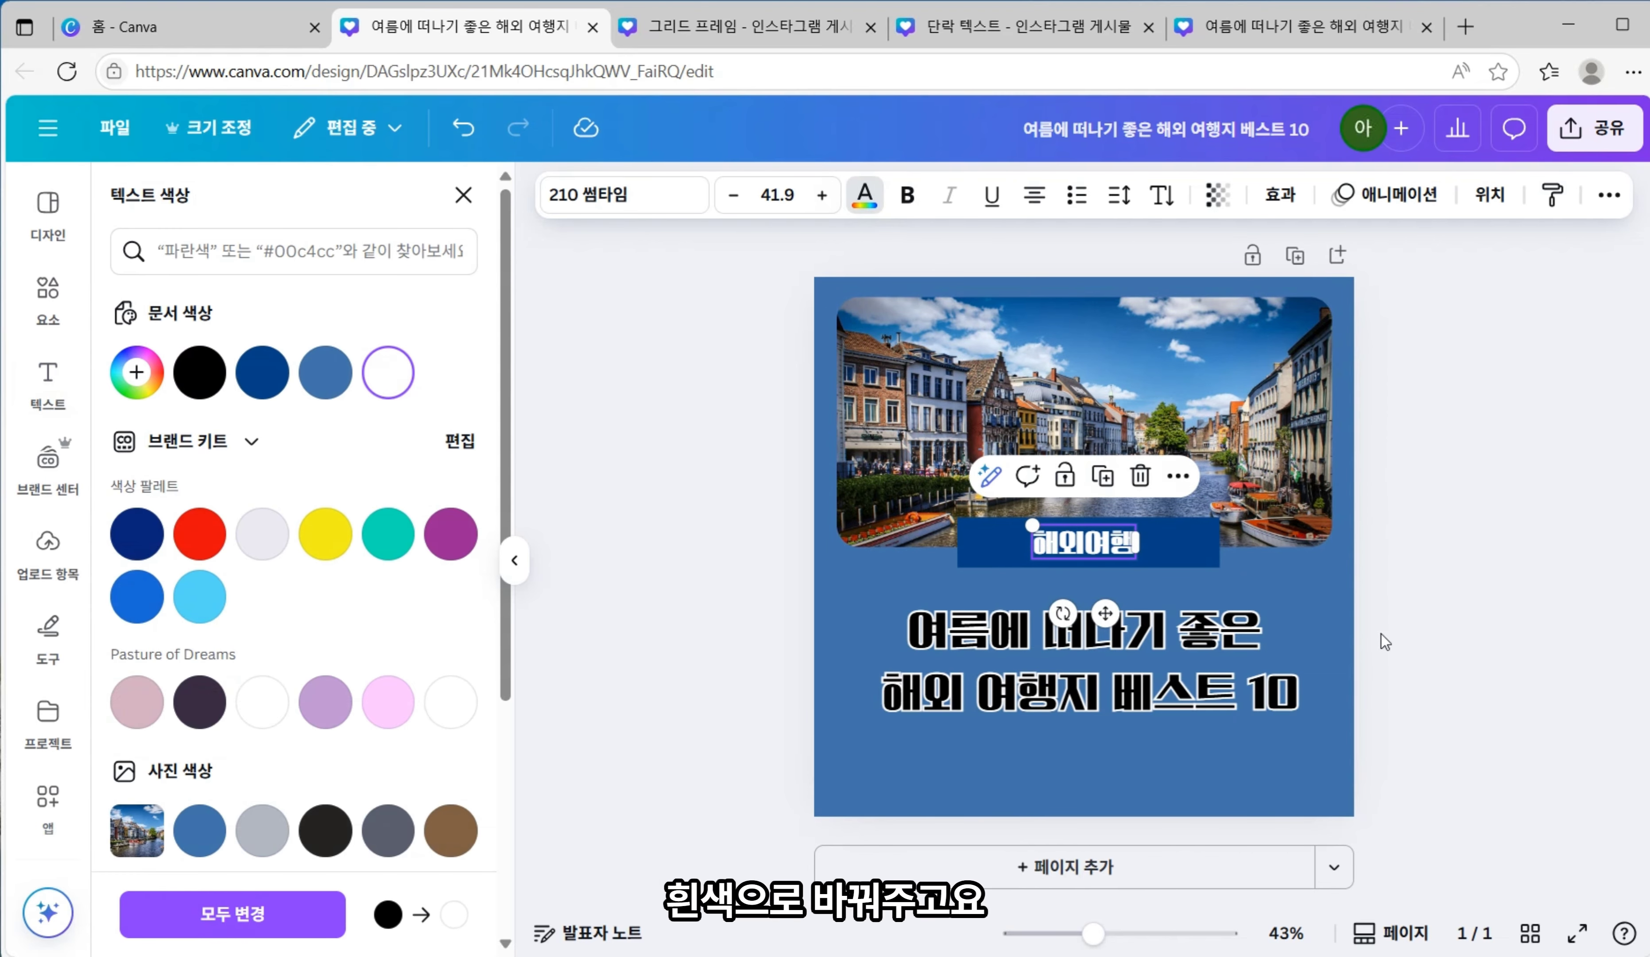
left_click(1123, 208)
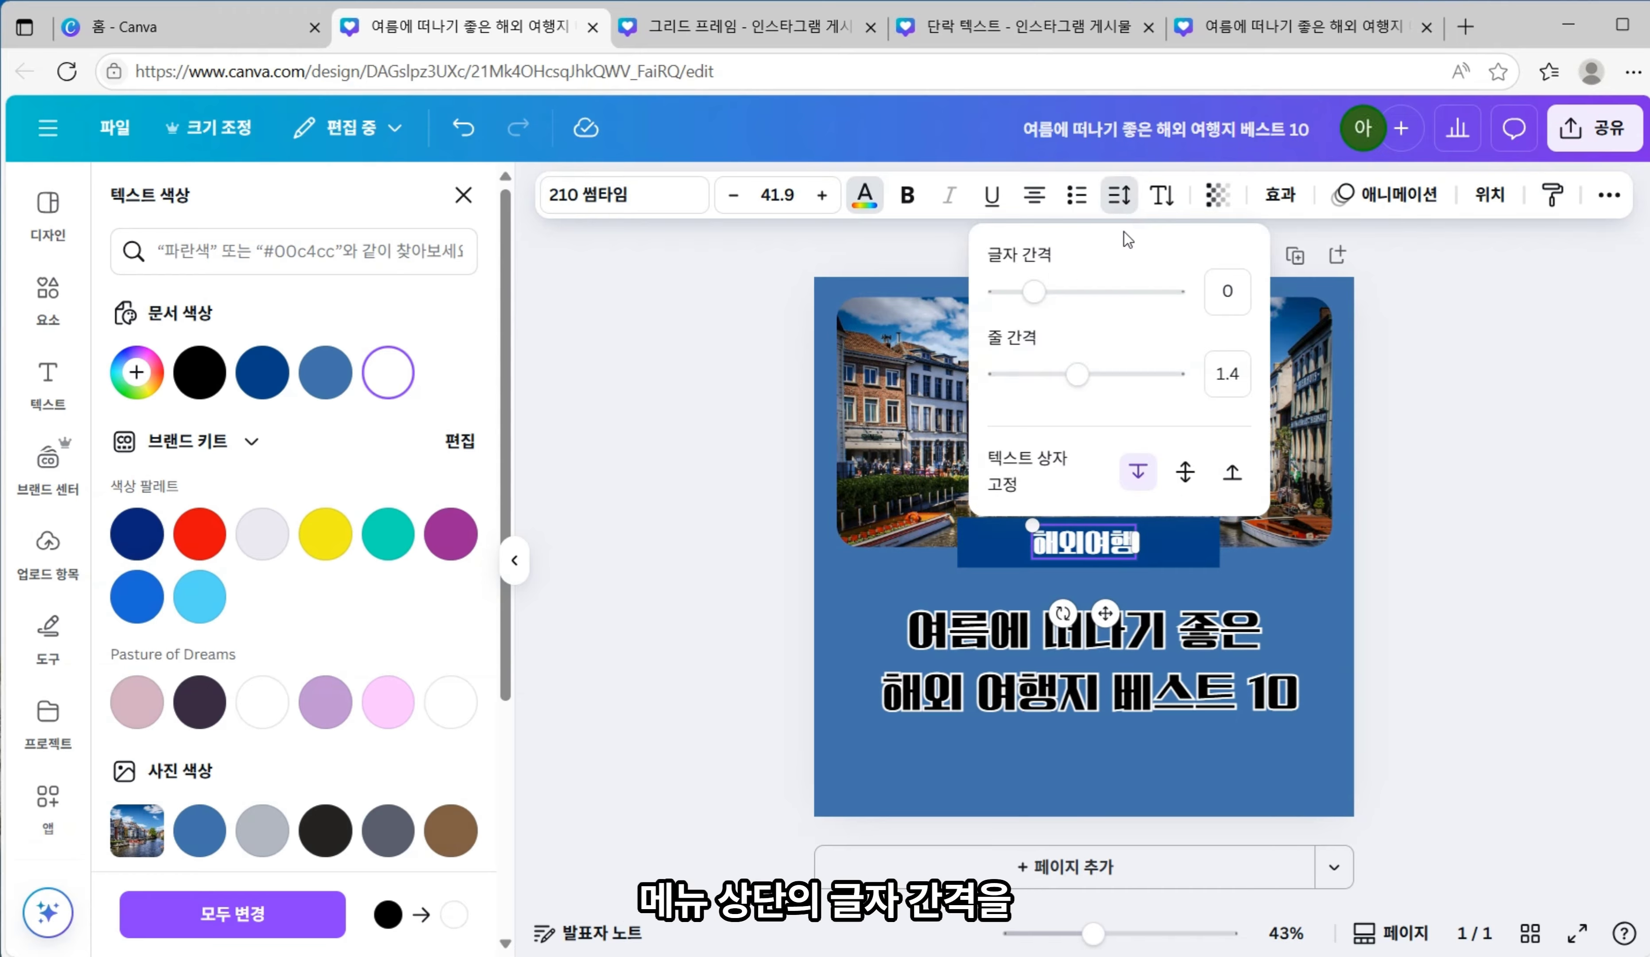
left_click_drag(1036, 294, 1051, 295)
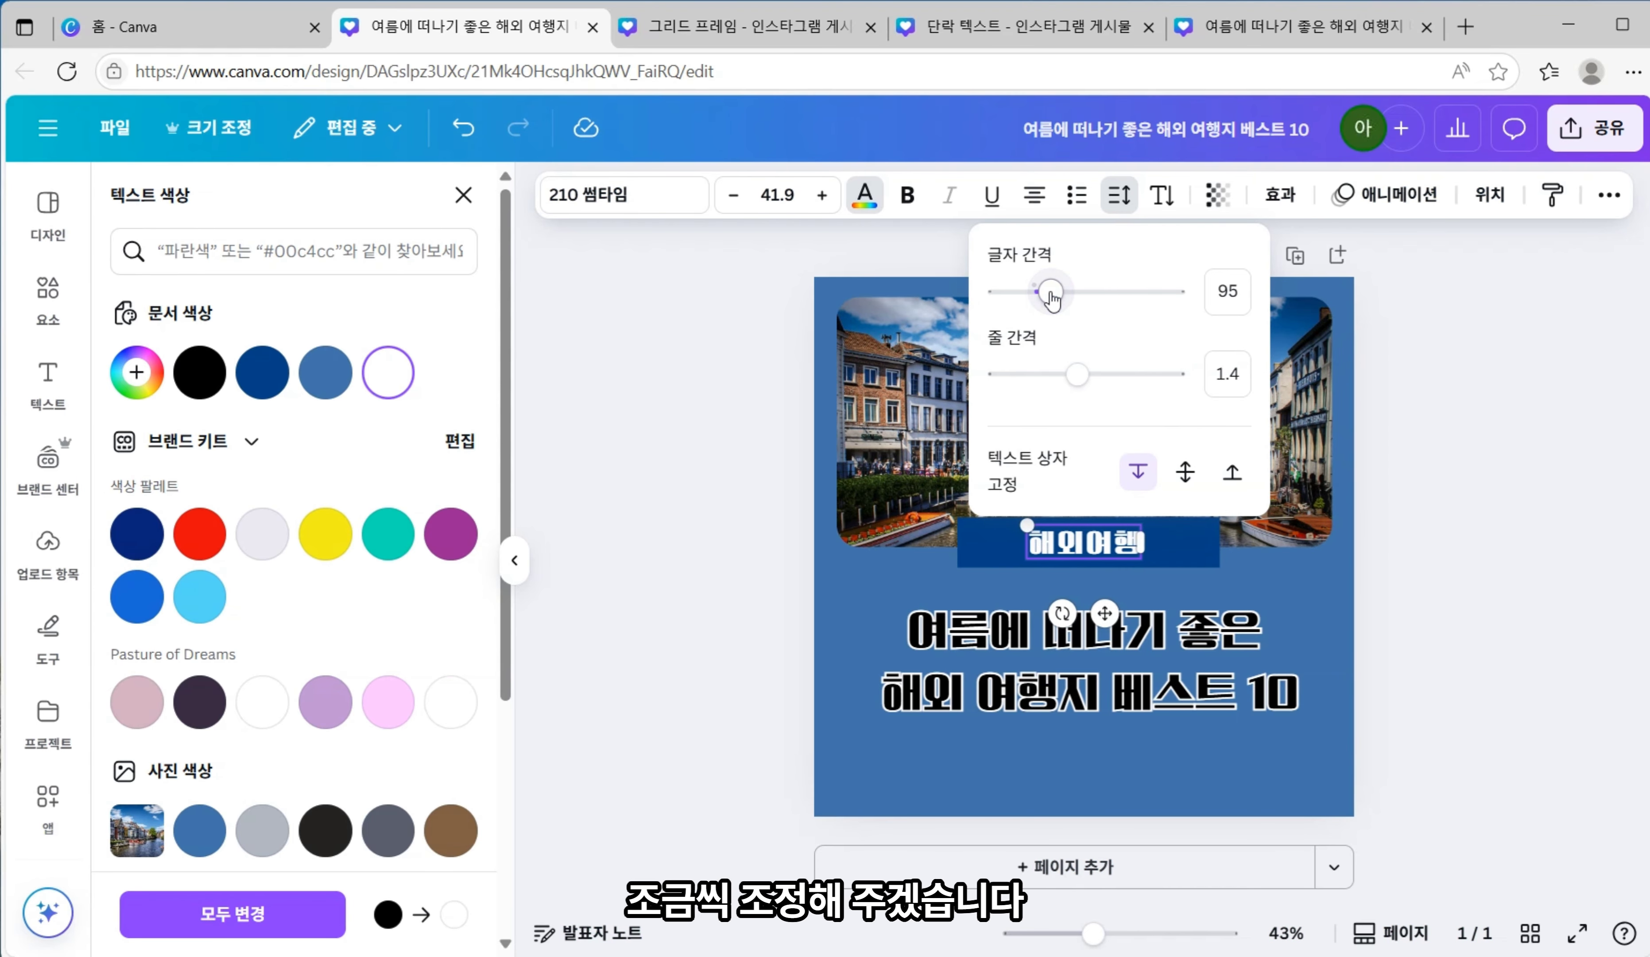
key("Escape")
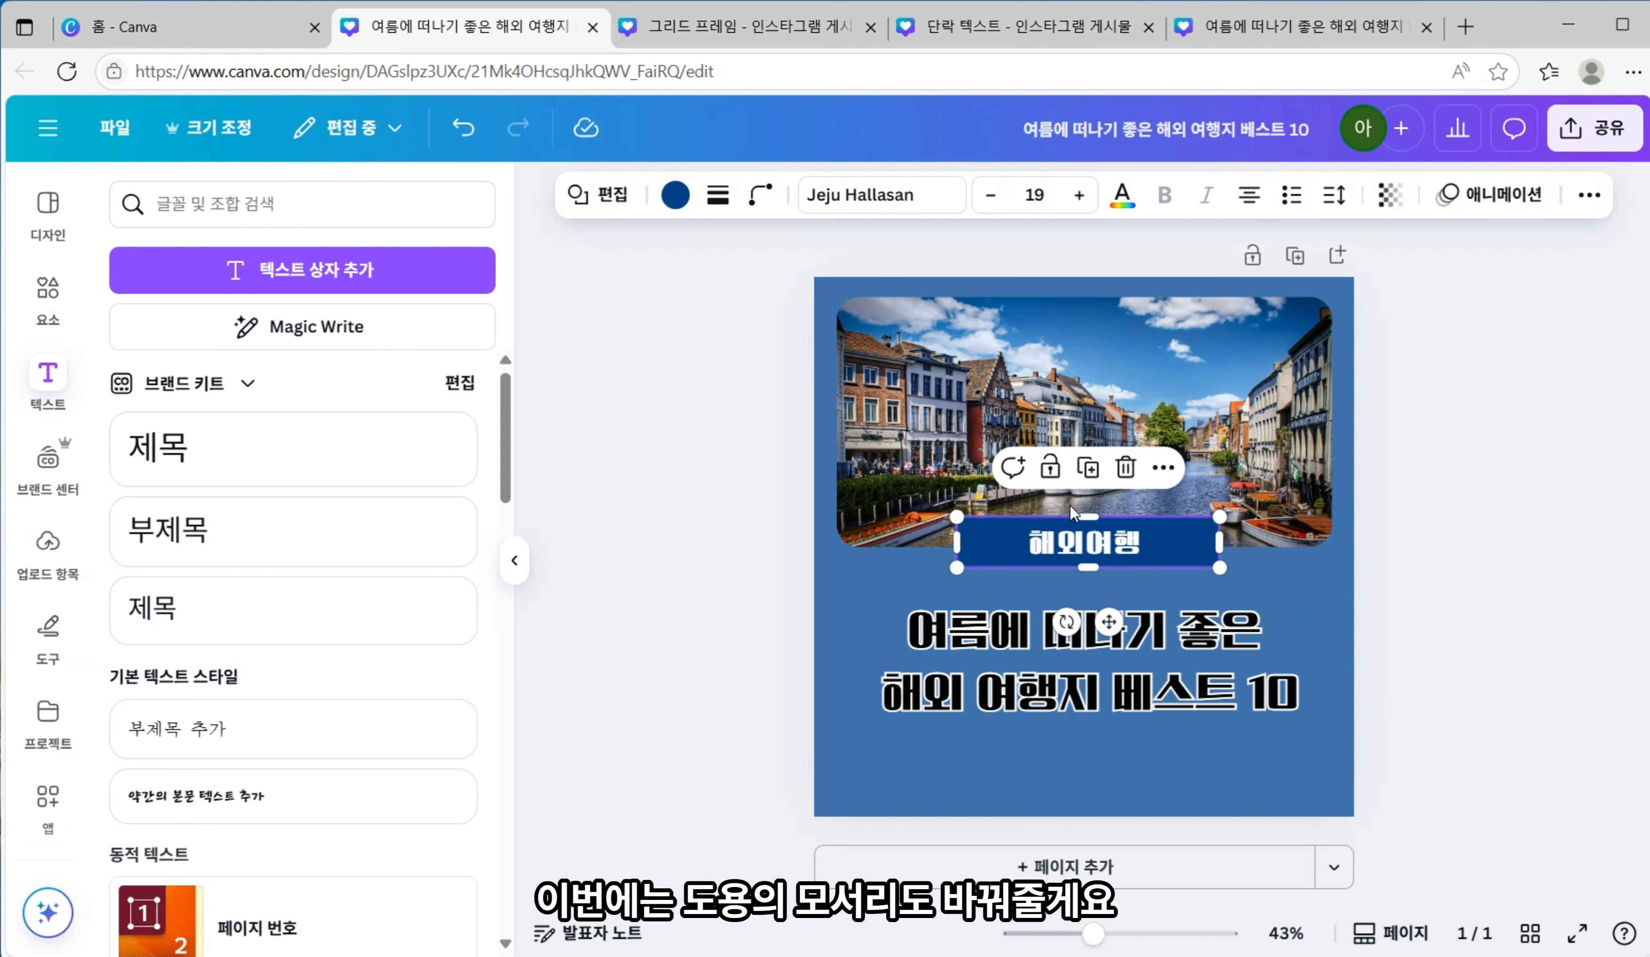
- Round the corners of the bar behind 해외여행 with a radius of 40
left_click(760, 194)
left_click_drag(650, 291, 670, 291)
double_click(869, 290)
type("40")
key("Escape")
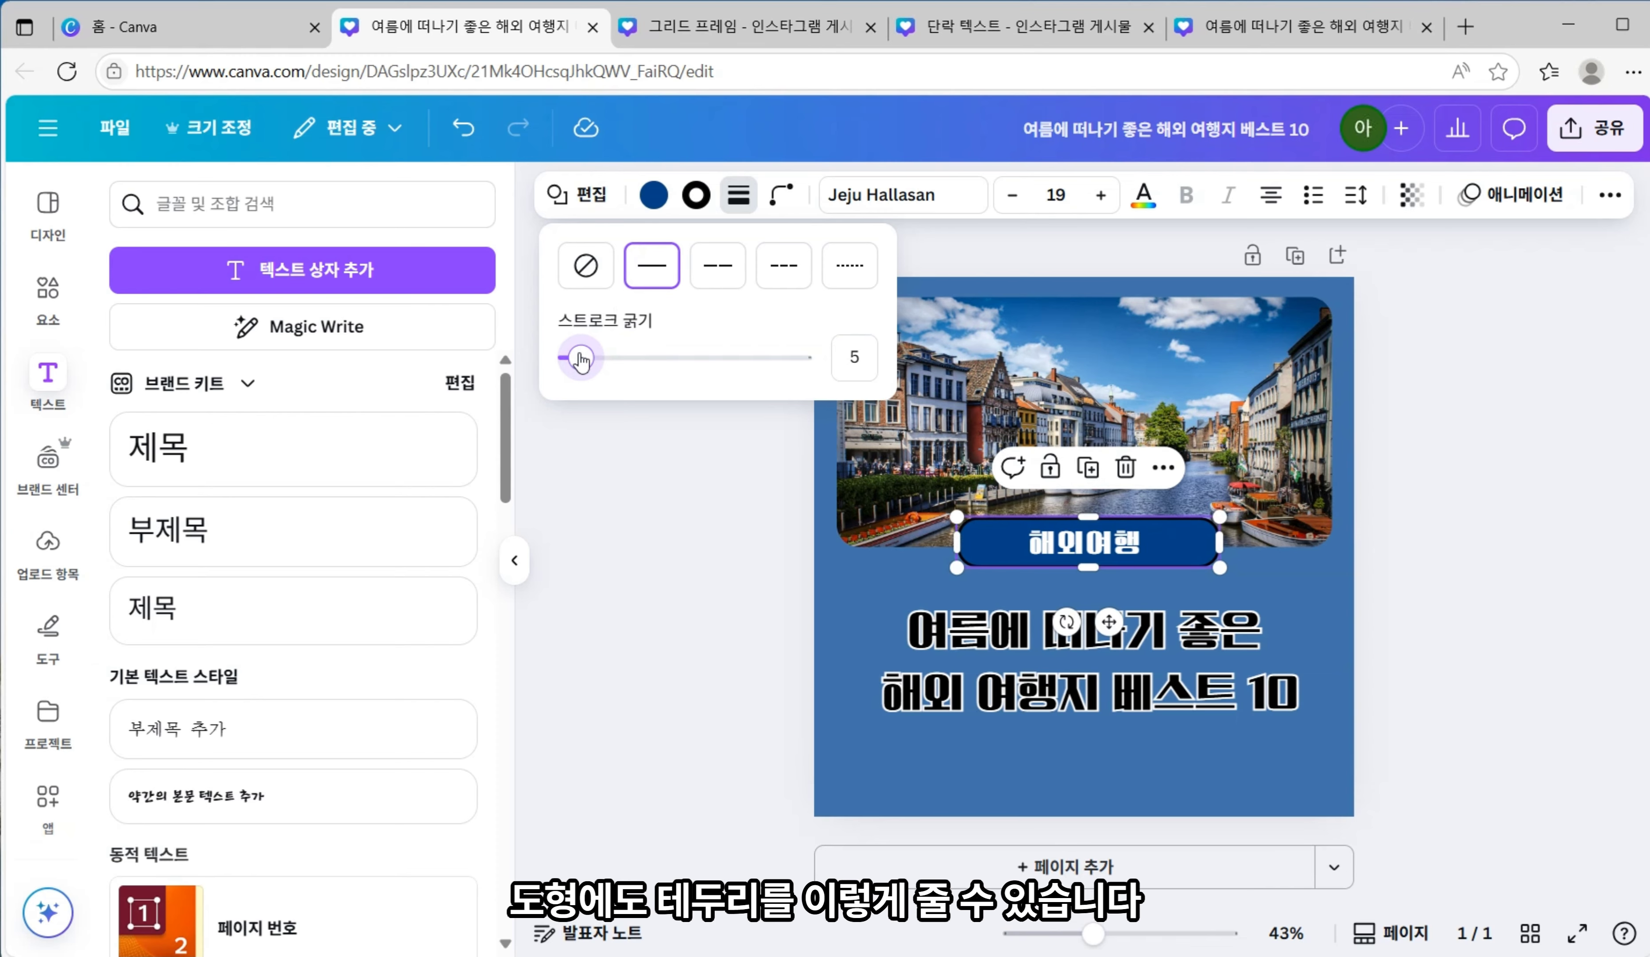
- Try a thin solid outline on the bar in purple, light blue and the photo's blue
left_click_drag(580, 359, 584, 361)
left_click(697, 197)
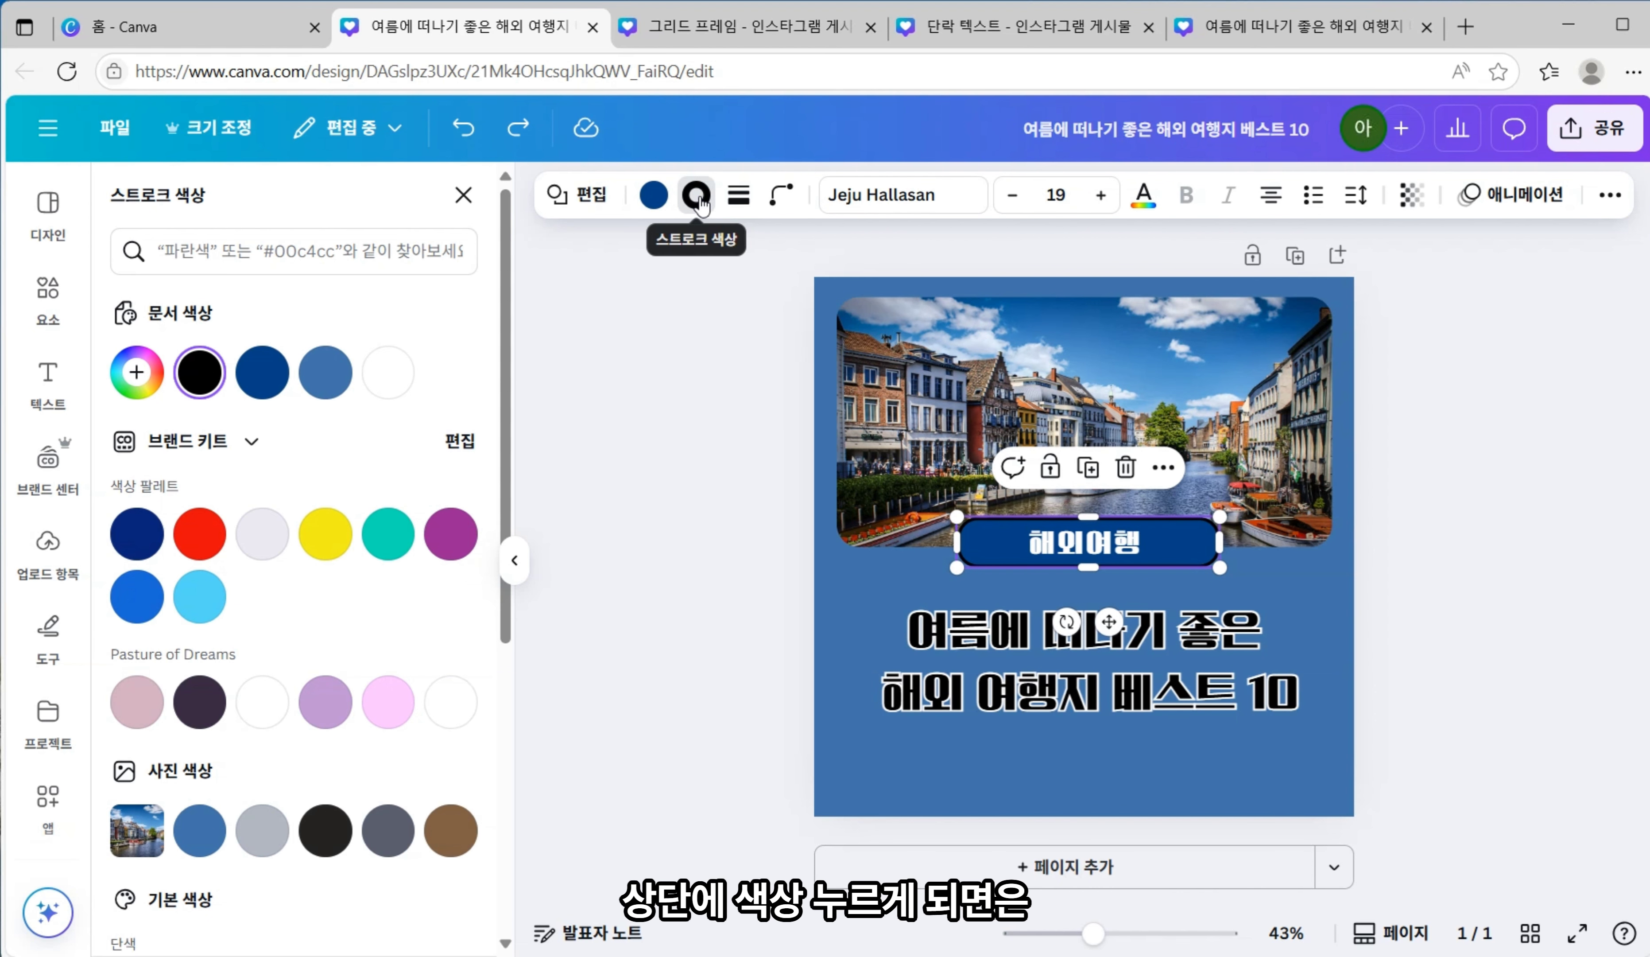
left_click(451, 533)
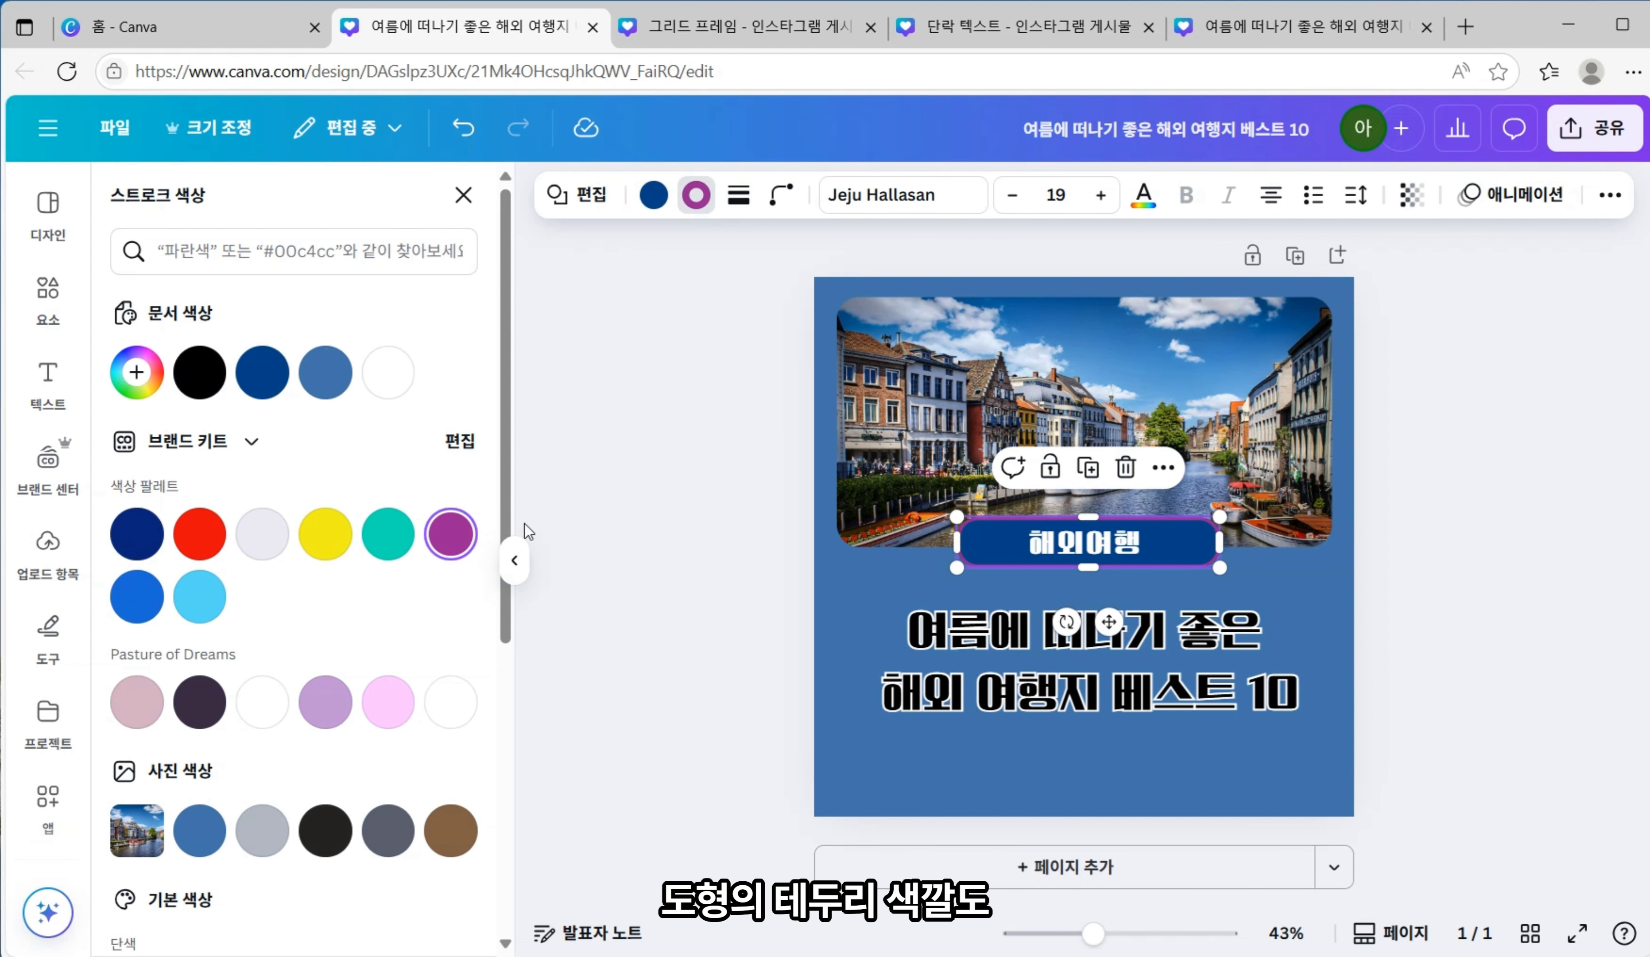
left_click(199, 596)
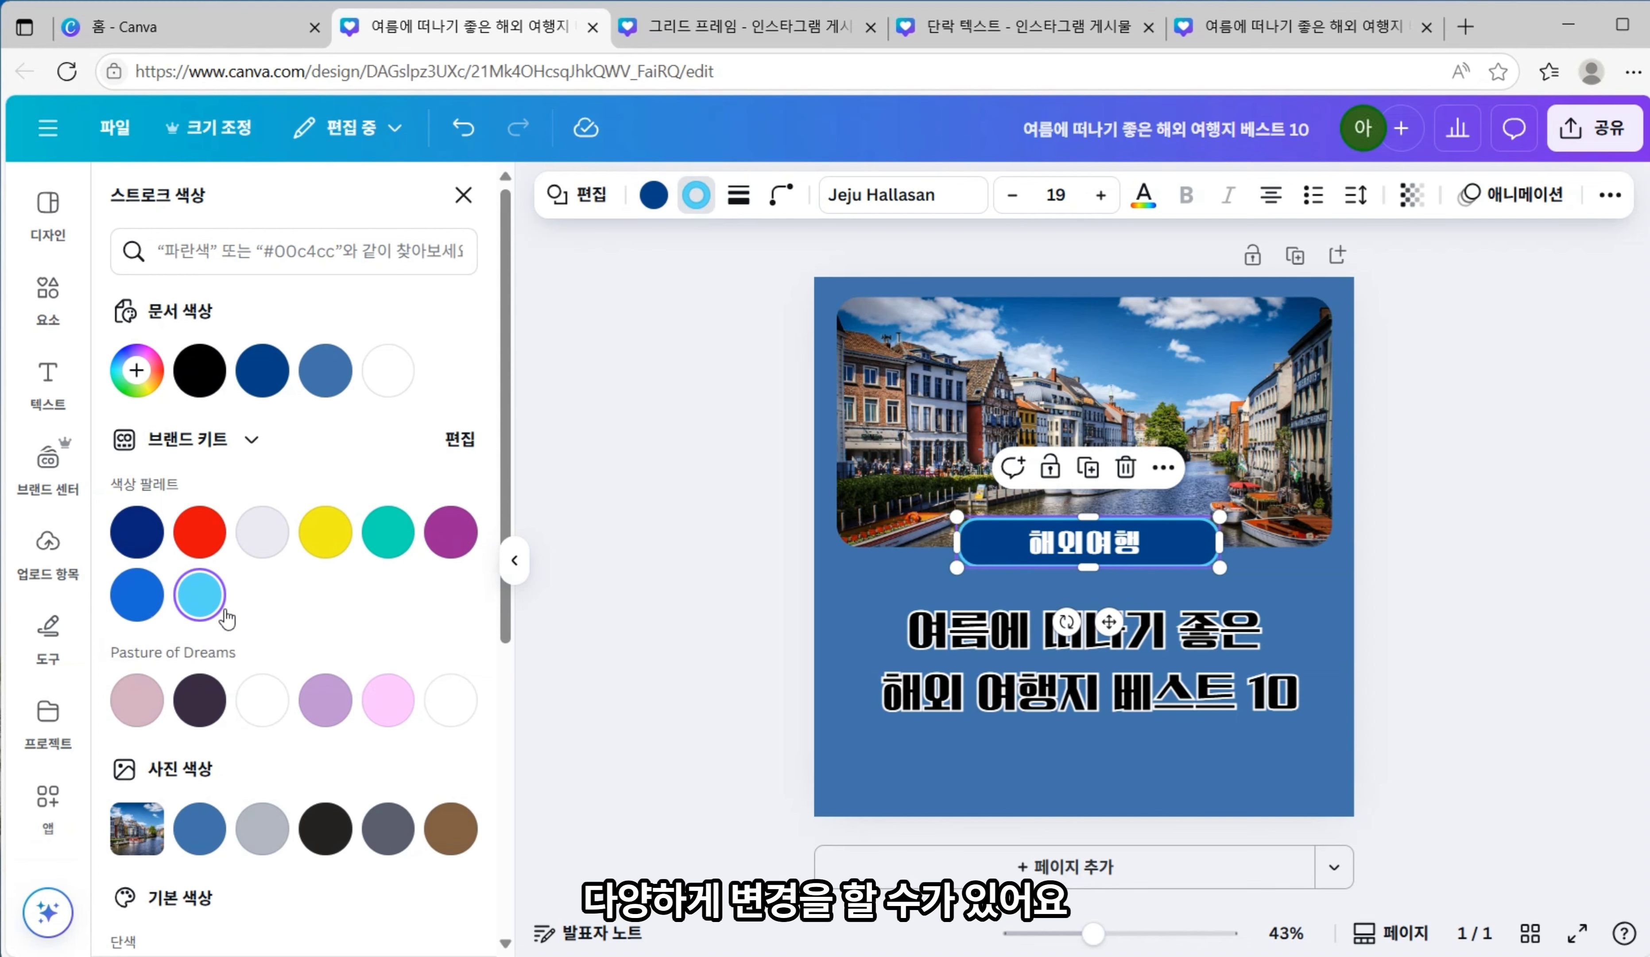
scroll(282, 667, "down", 2)
left_click(198, 713)
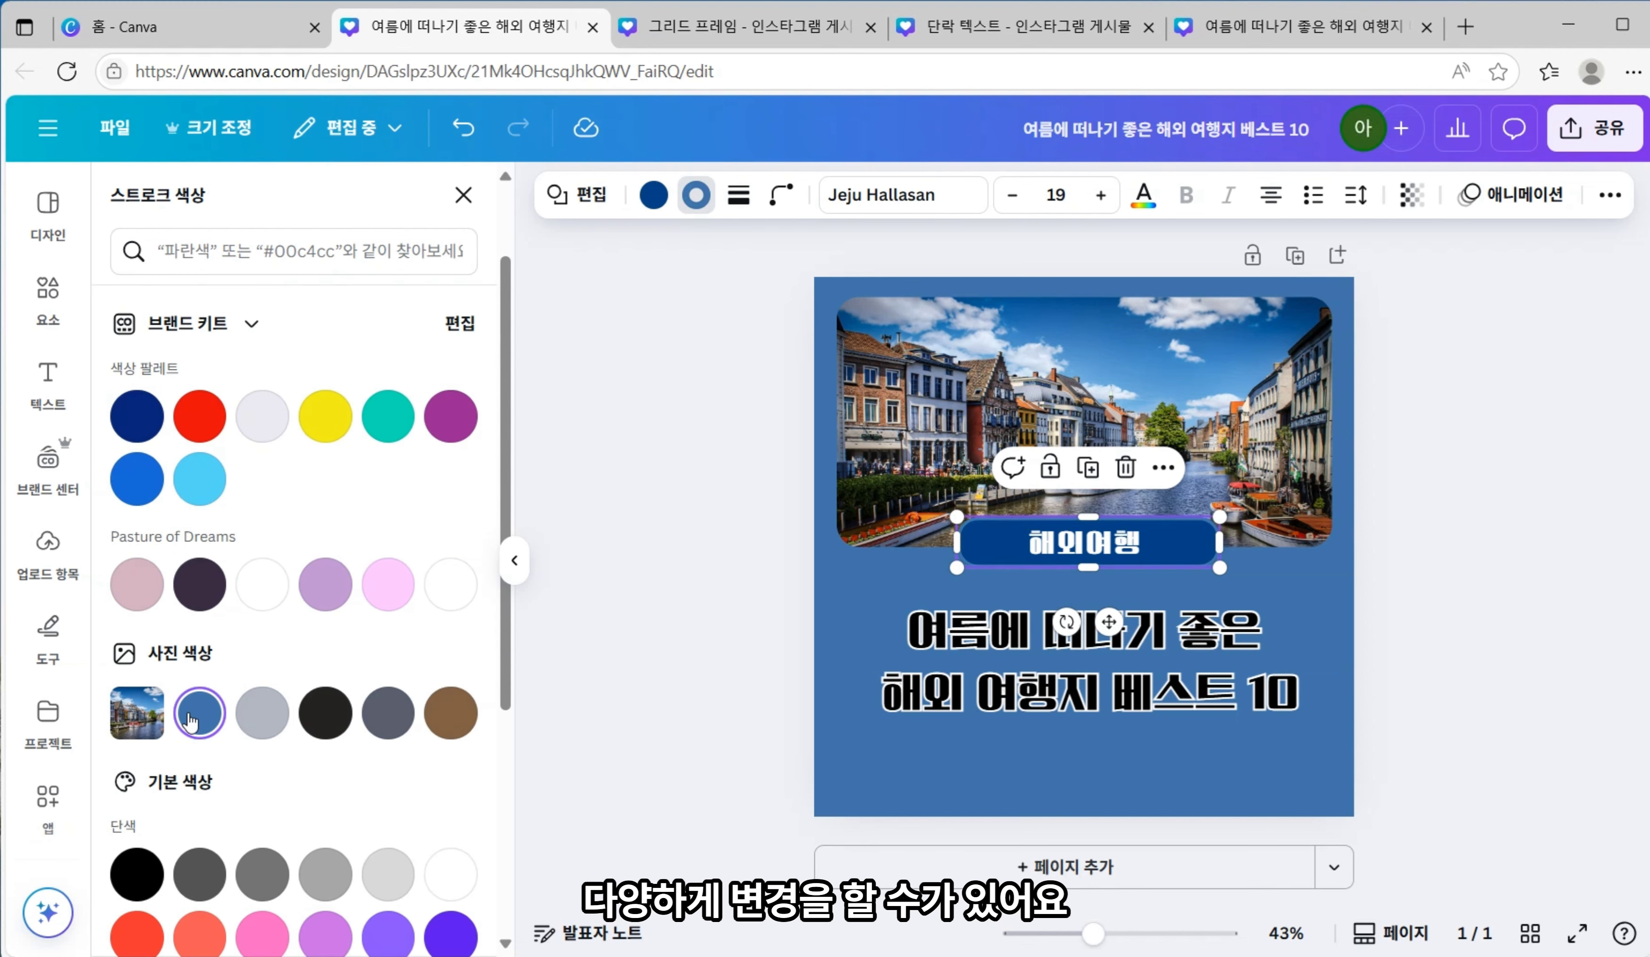
key("Escape")
- Try adjusting the transparency of the bar behind 해외여행
left_click(1083, 542)
left_click(1412, 195)
mouse_move(1466, 291)
left_mouse_down()
mouse_move(1348, 302)
mouse_move(1475, 319)
mouse_move(1375, 325)
mouse_move(1475, 340)
left_mouse_up()
left_click(1486, 354)
left_click(1483, 634)
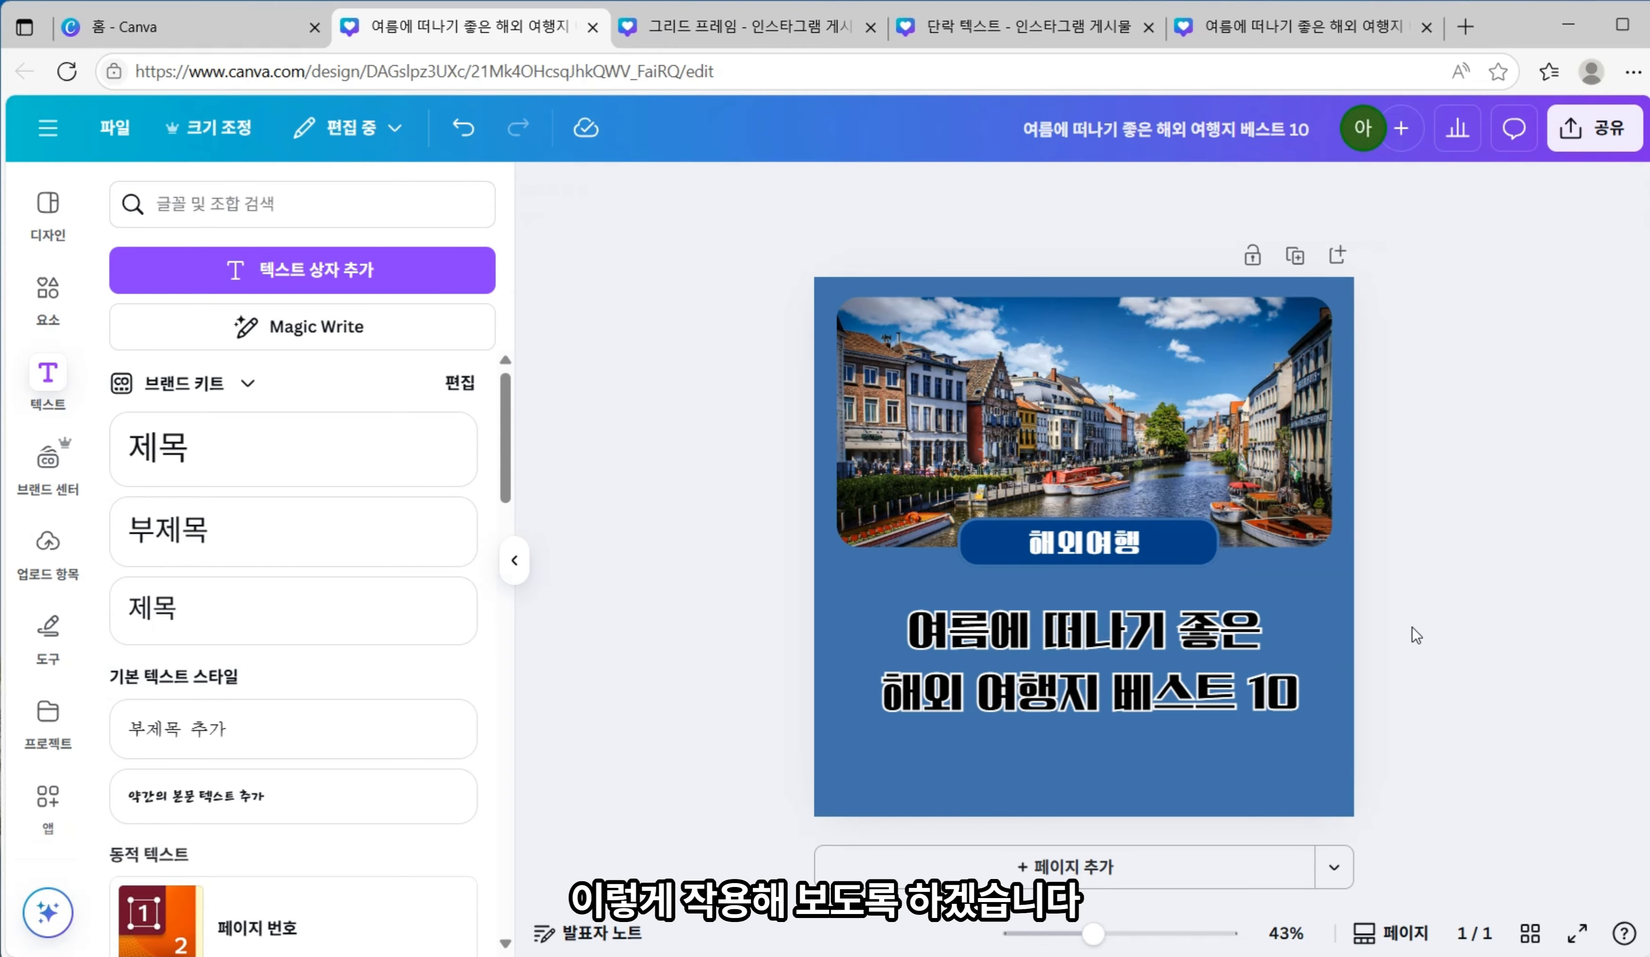
- Remove the outline from the bar behind 해외여행
left_click(1160, 529)
left_click(696, 194)
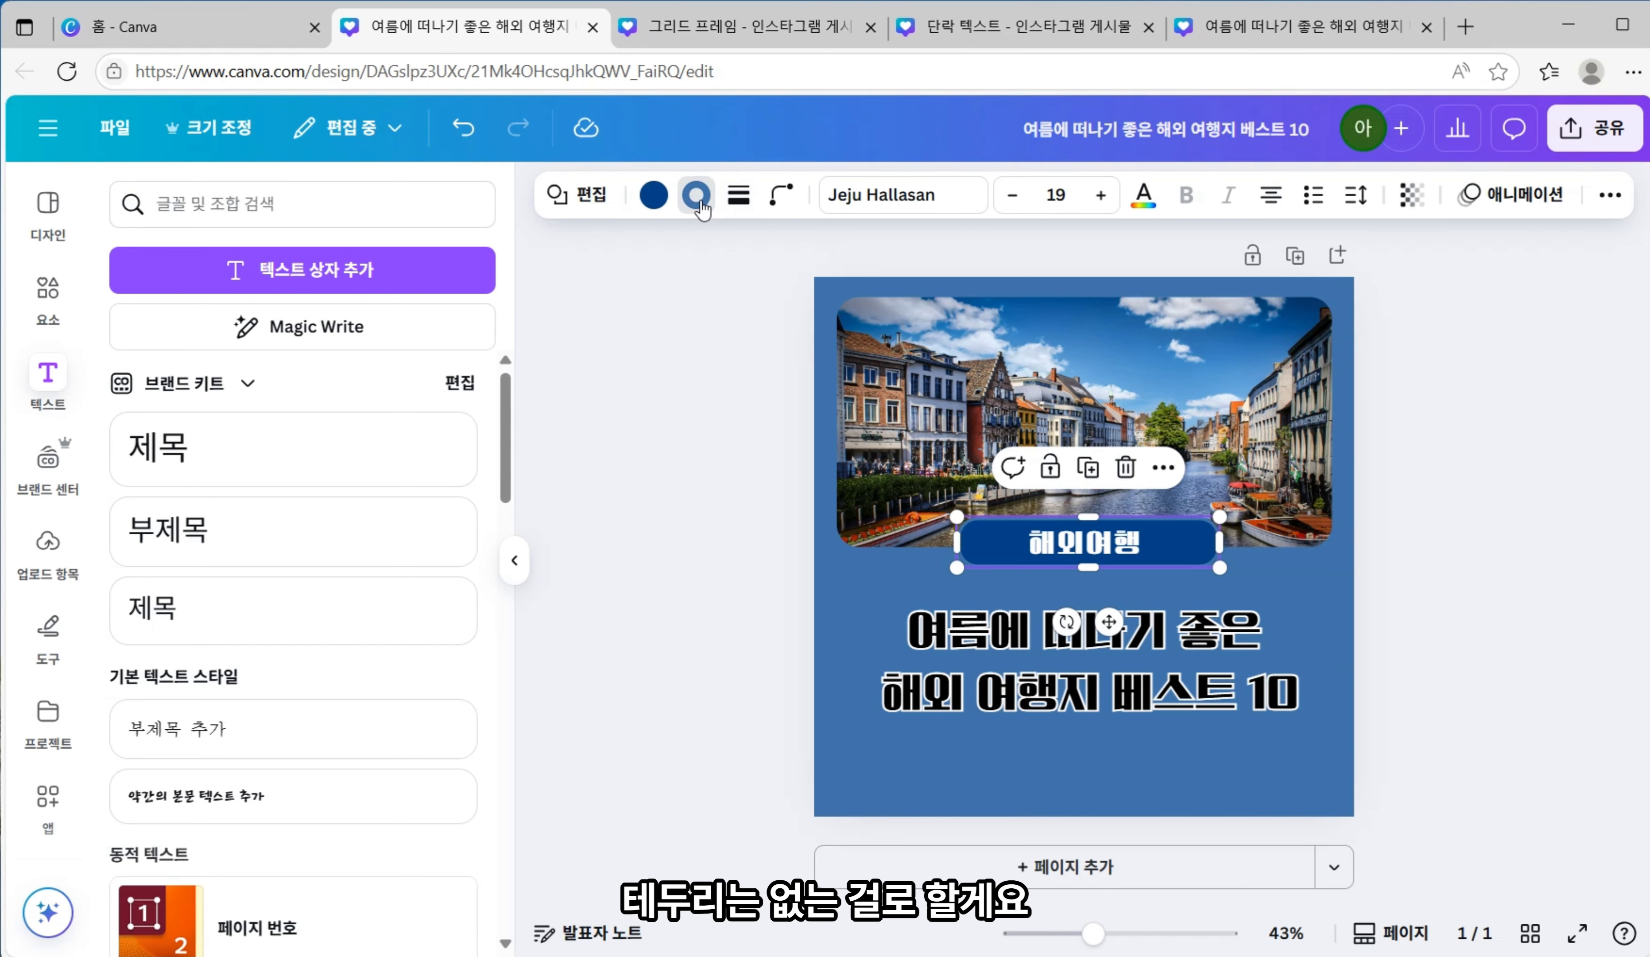
left_click(738, 194)
left_click(1504, 645)
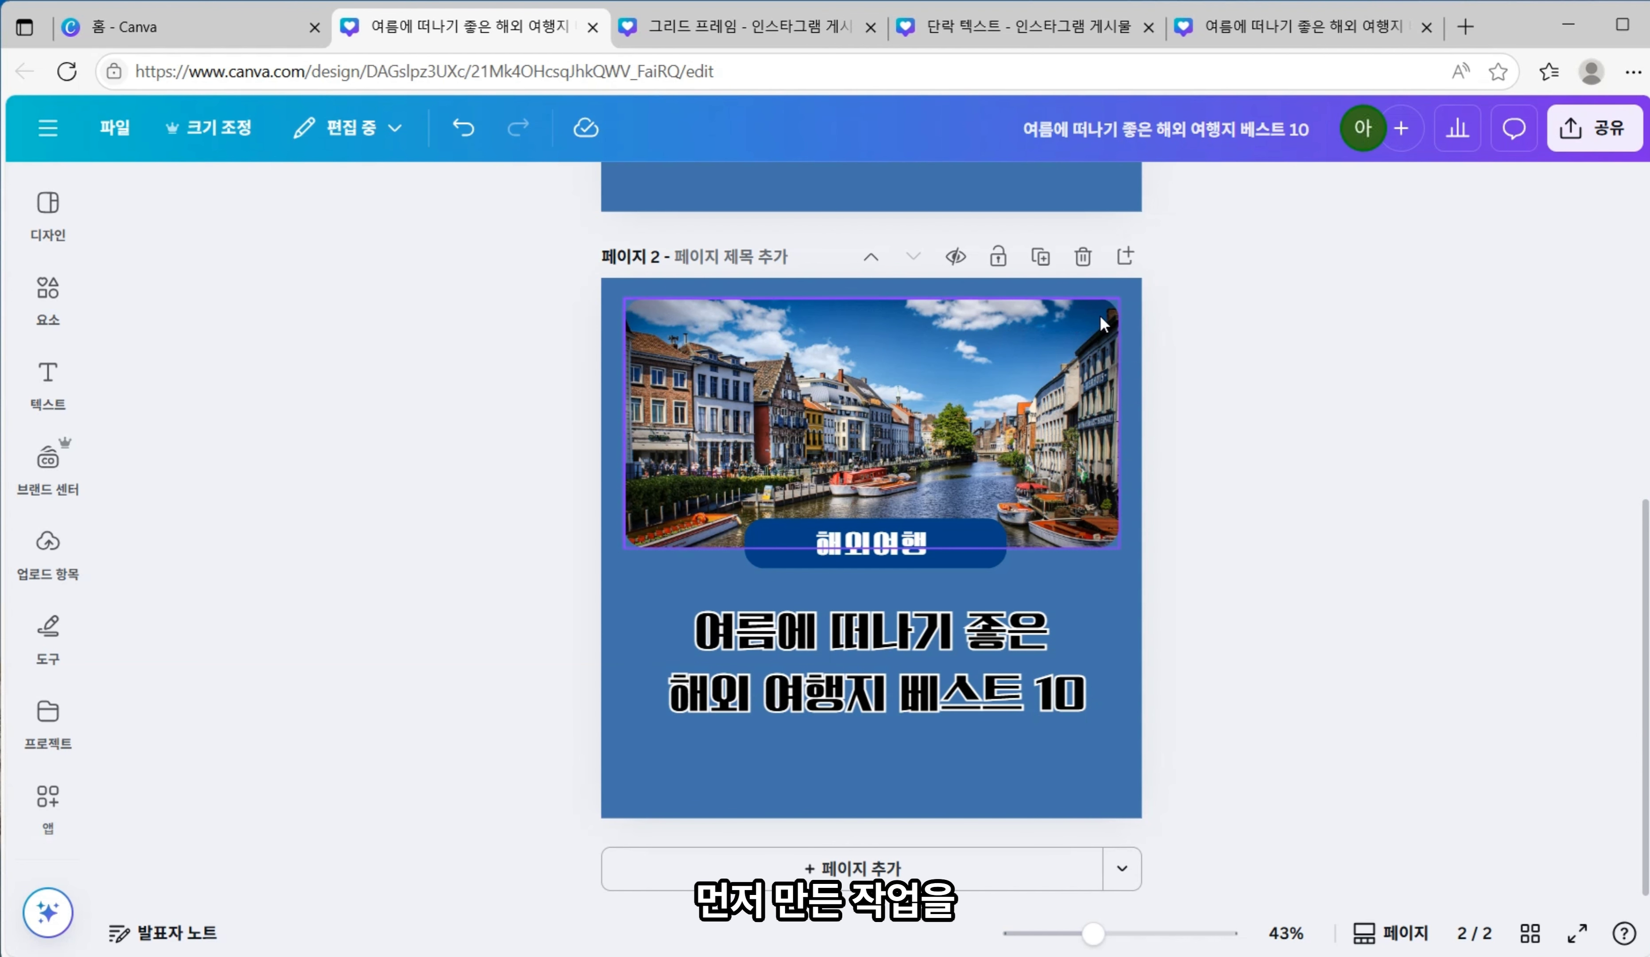
- Duplicate page 2 and add a blob-shaped frame from the 방울 category over the lower-left part of the new page
left_click(1043, 261)
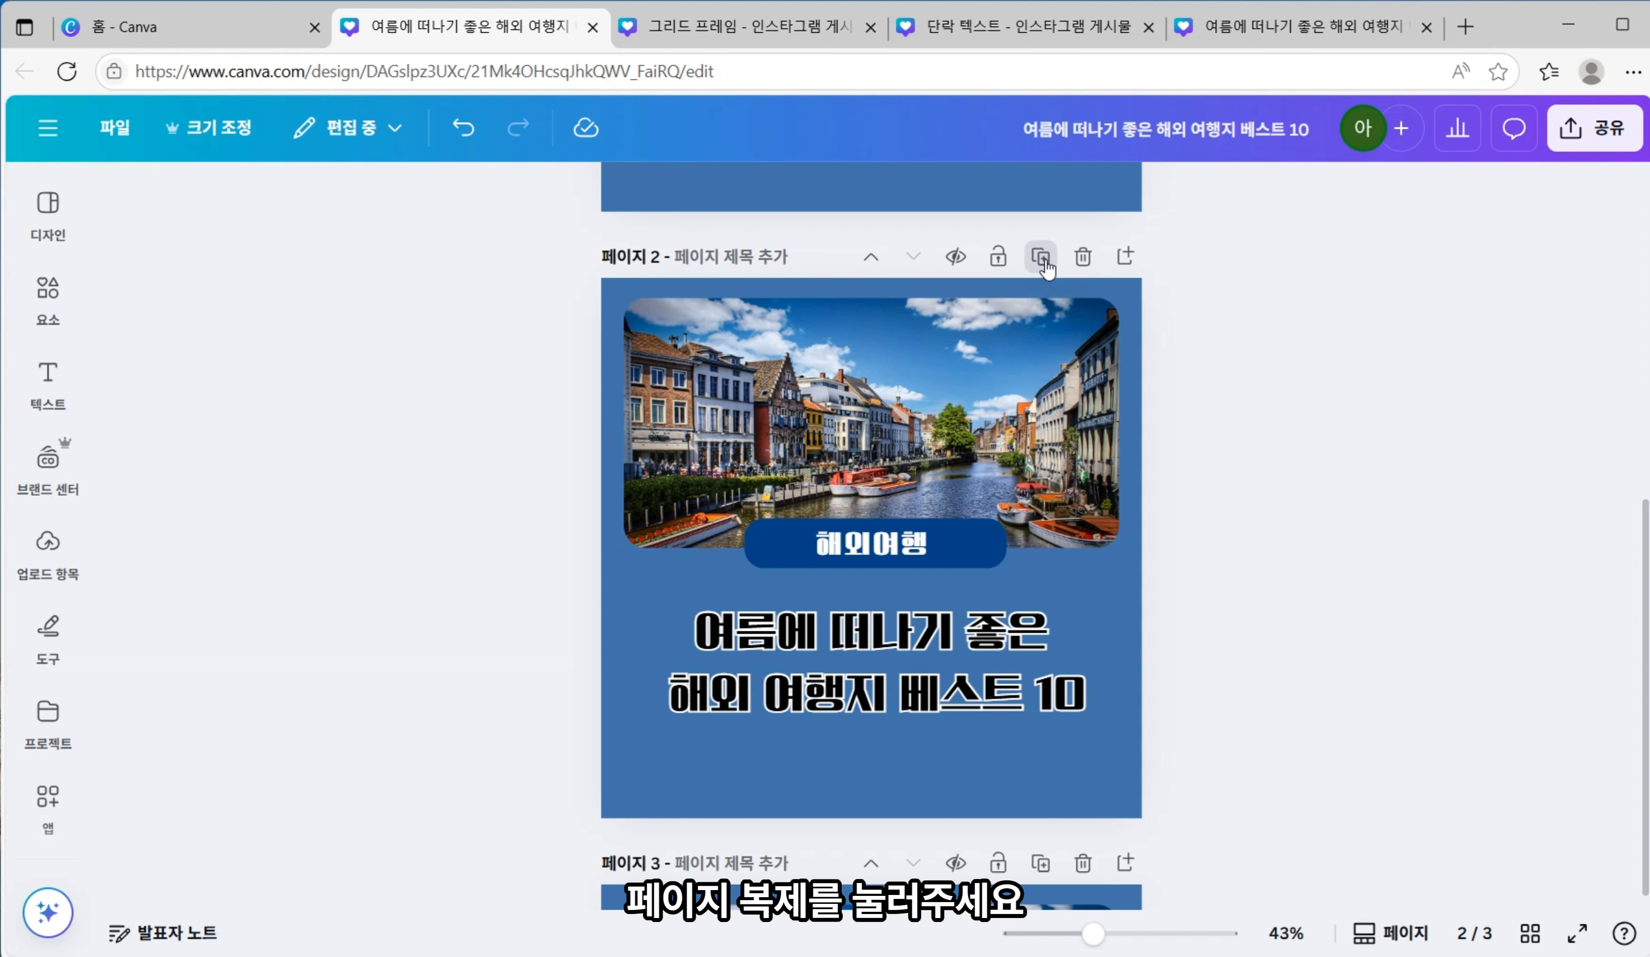
left_click(49, 305)
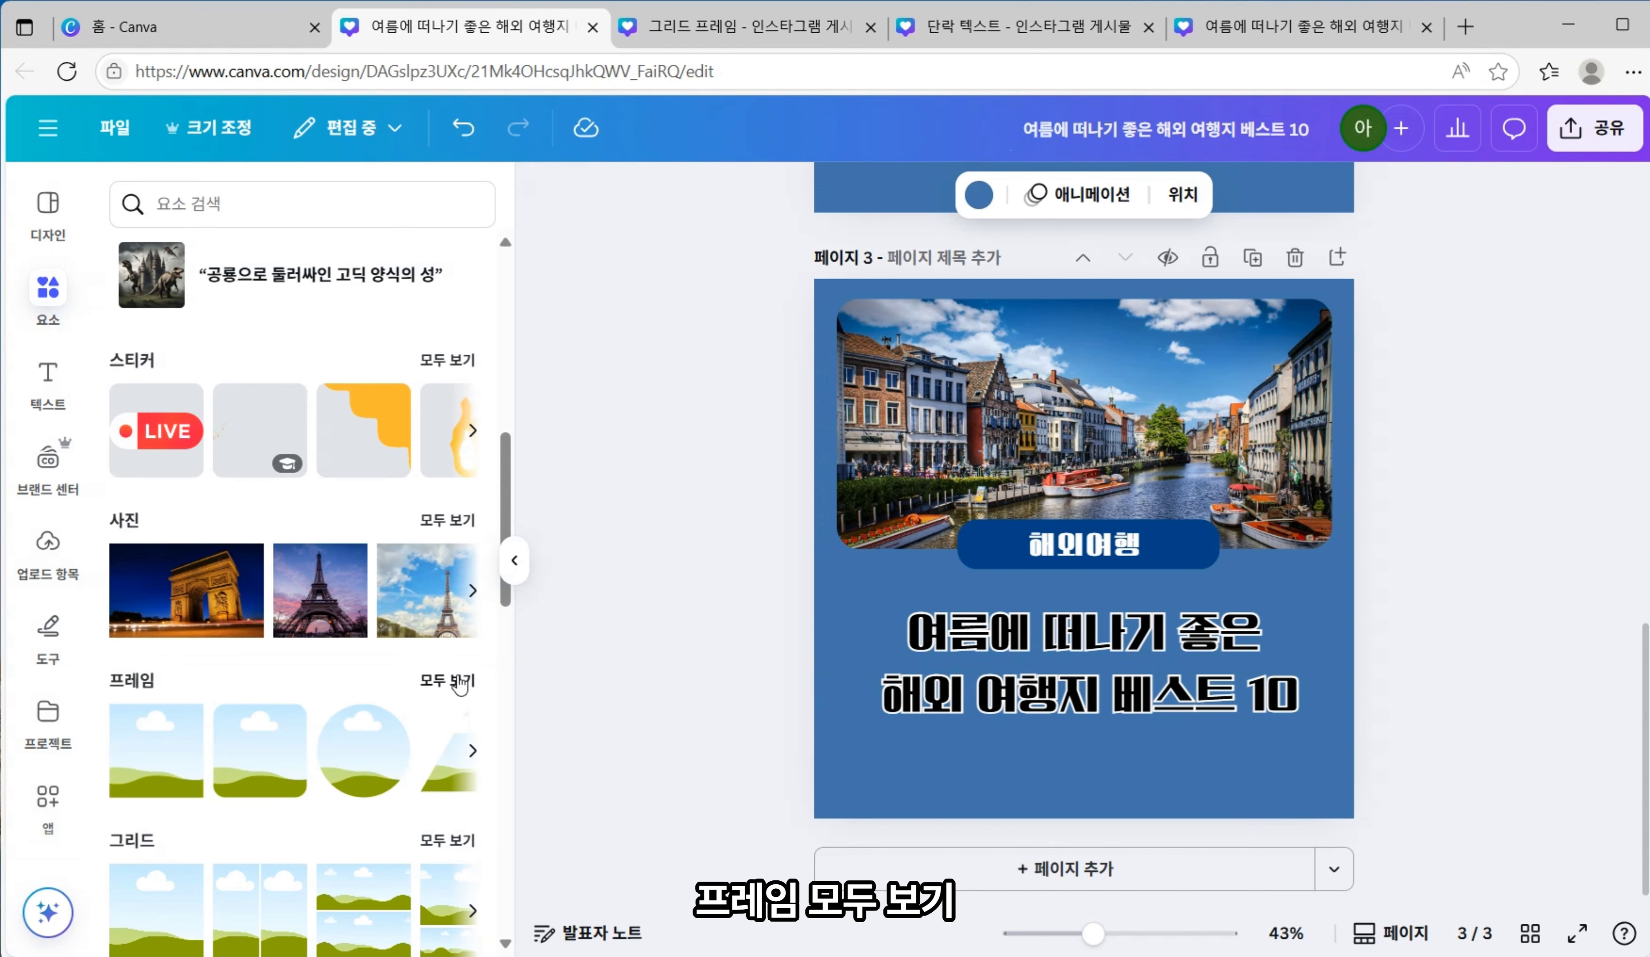
left_click(450, 689)
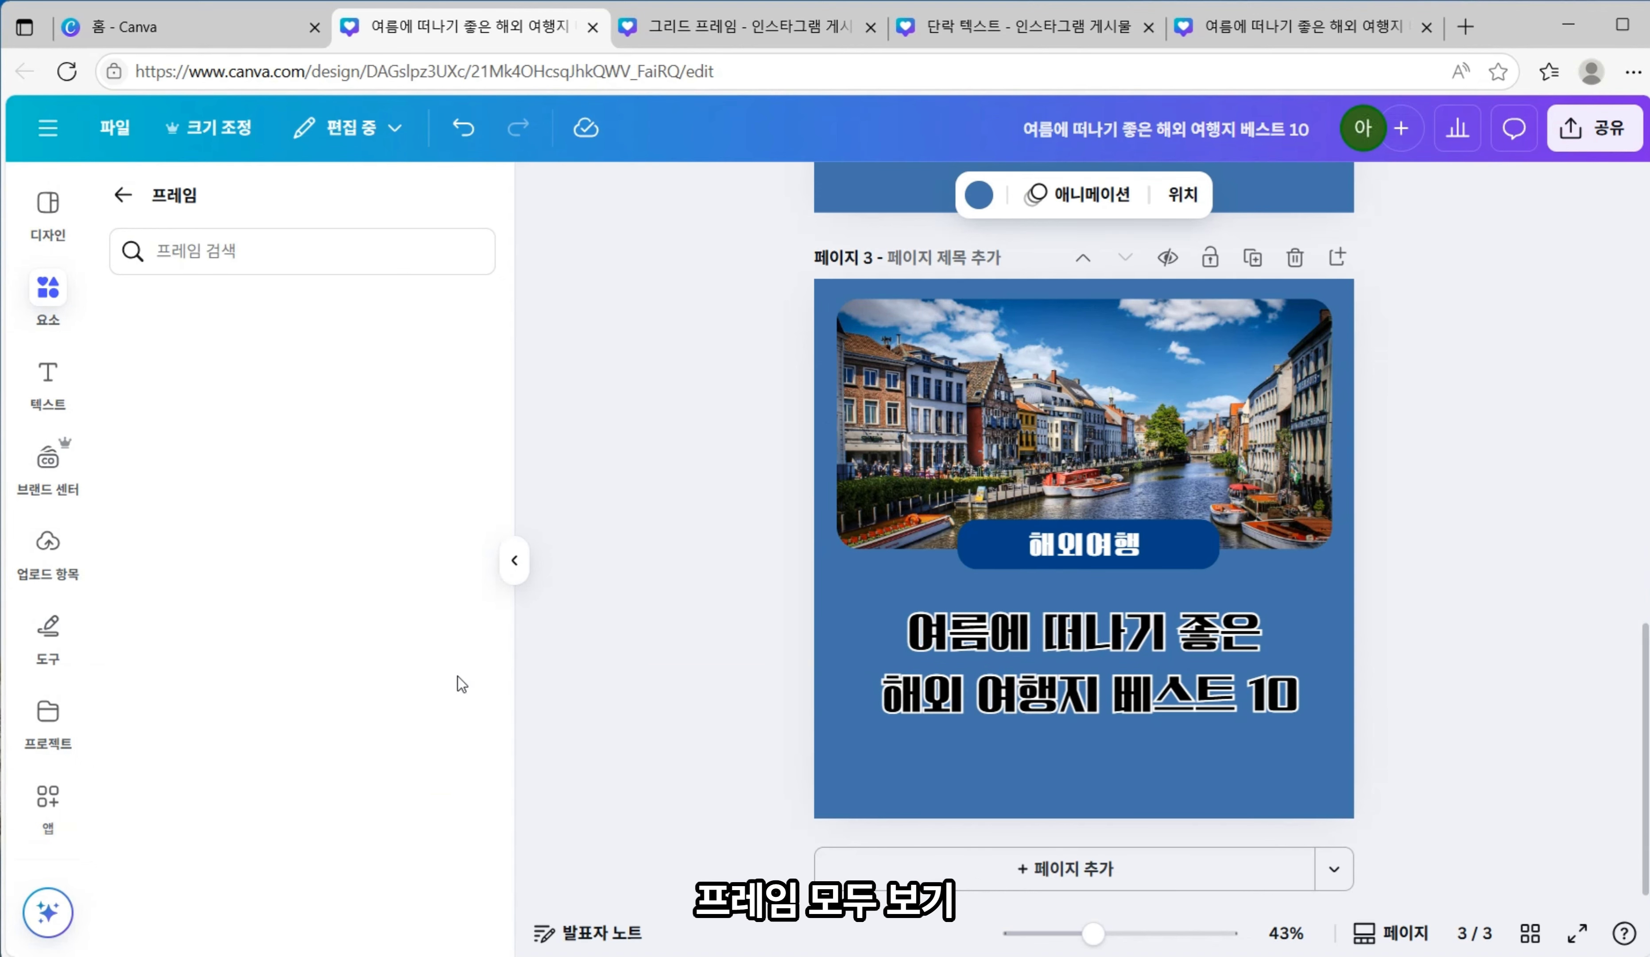
scroll(195, 439, "down", 10)
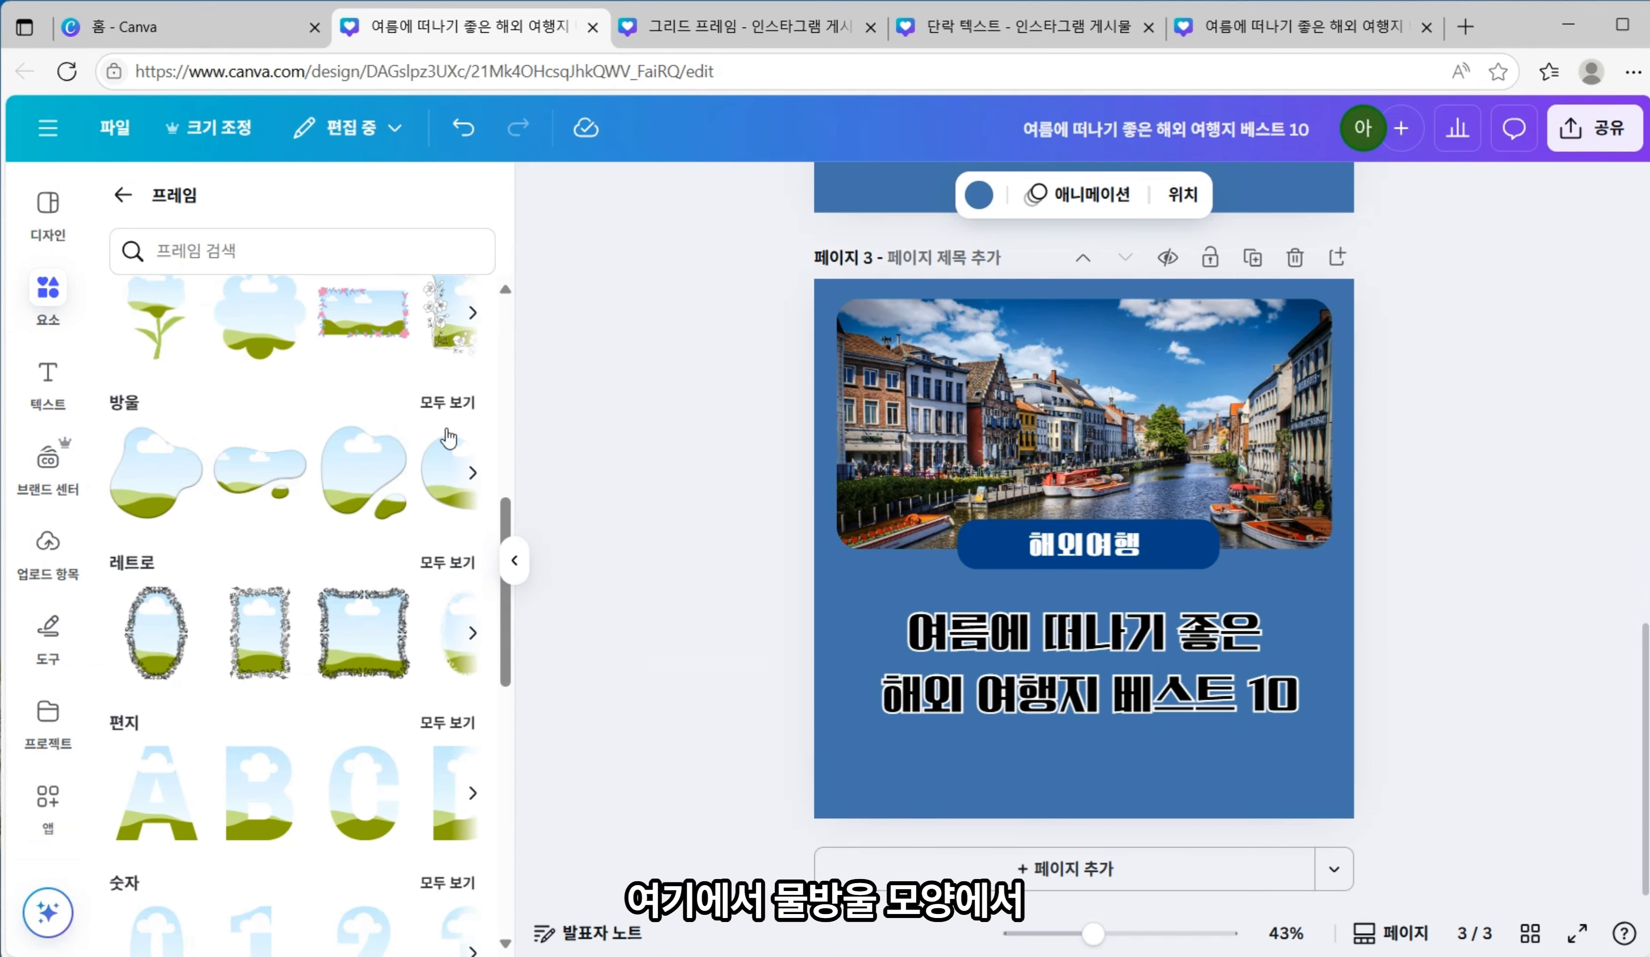
left_click(460, 409)
left_click_drag(250, 467, 865, 529)
- Add three brush-textured frames along the page's lower-right corner, lower-left corner and right edge
left_click(122, 194)
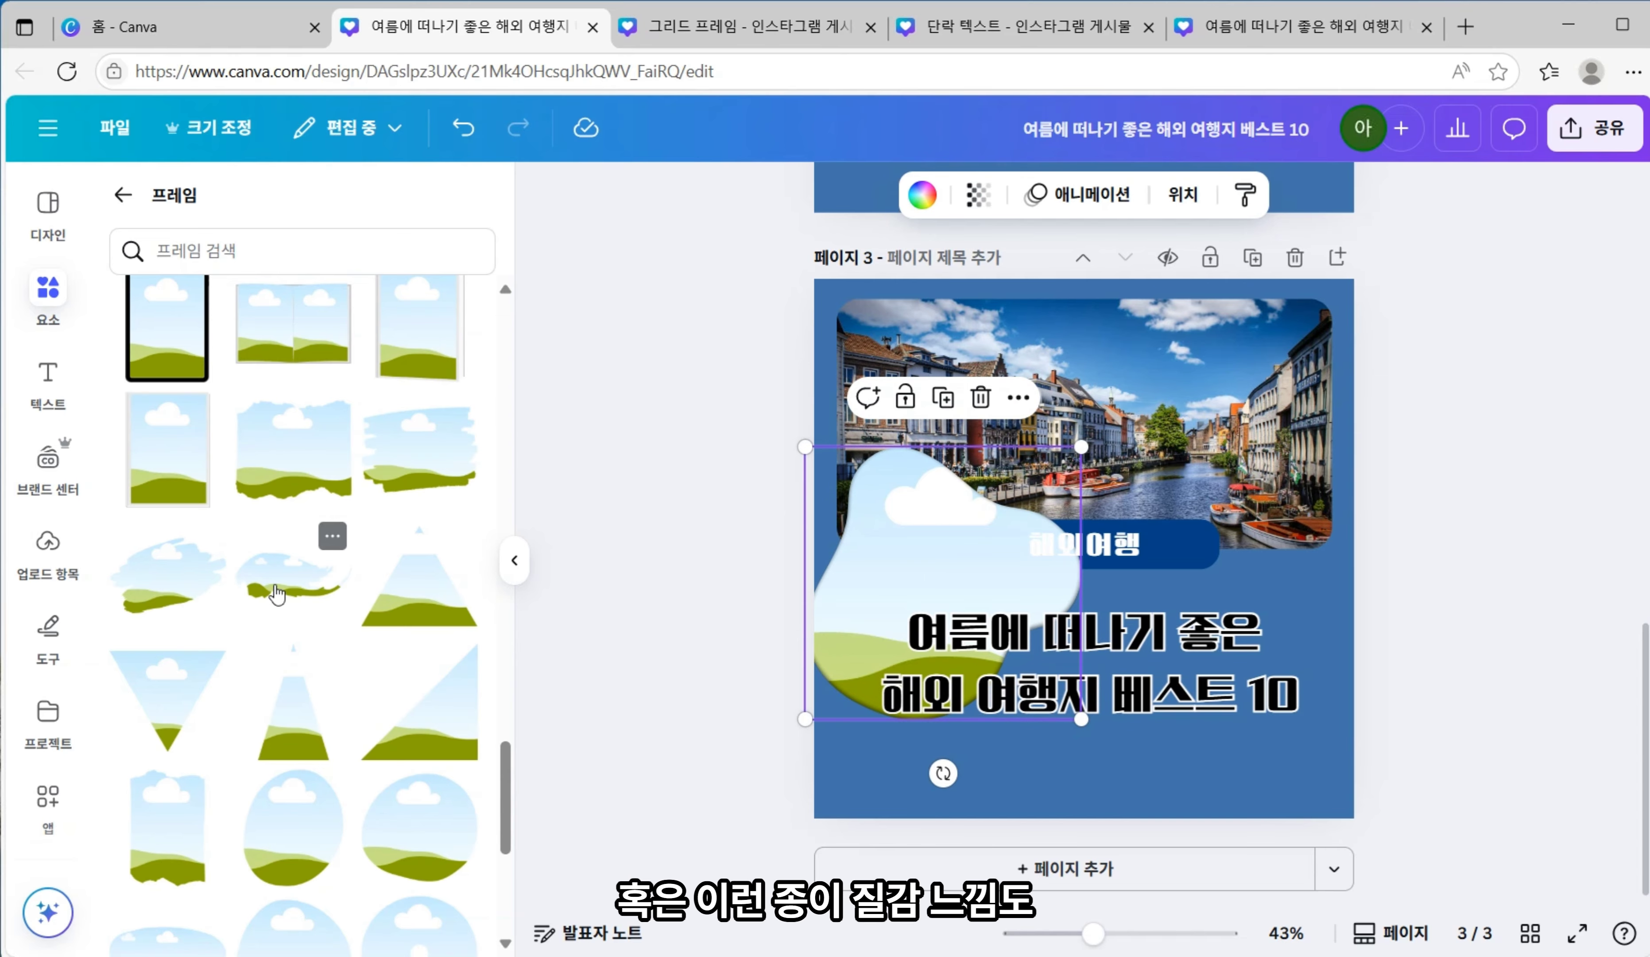
left_click_drag(462, 485, 1262, 744)
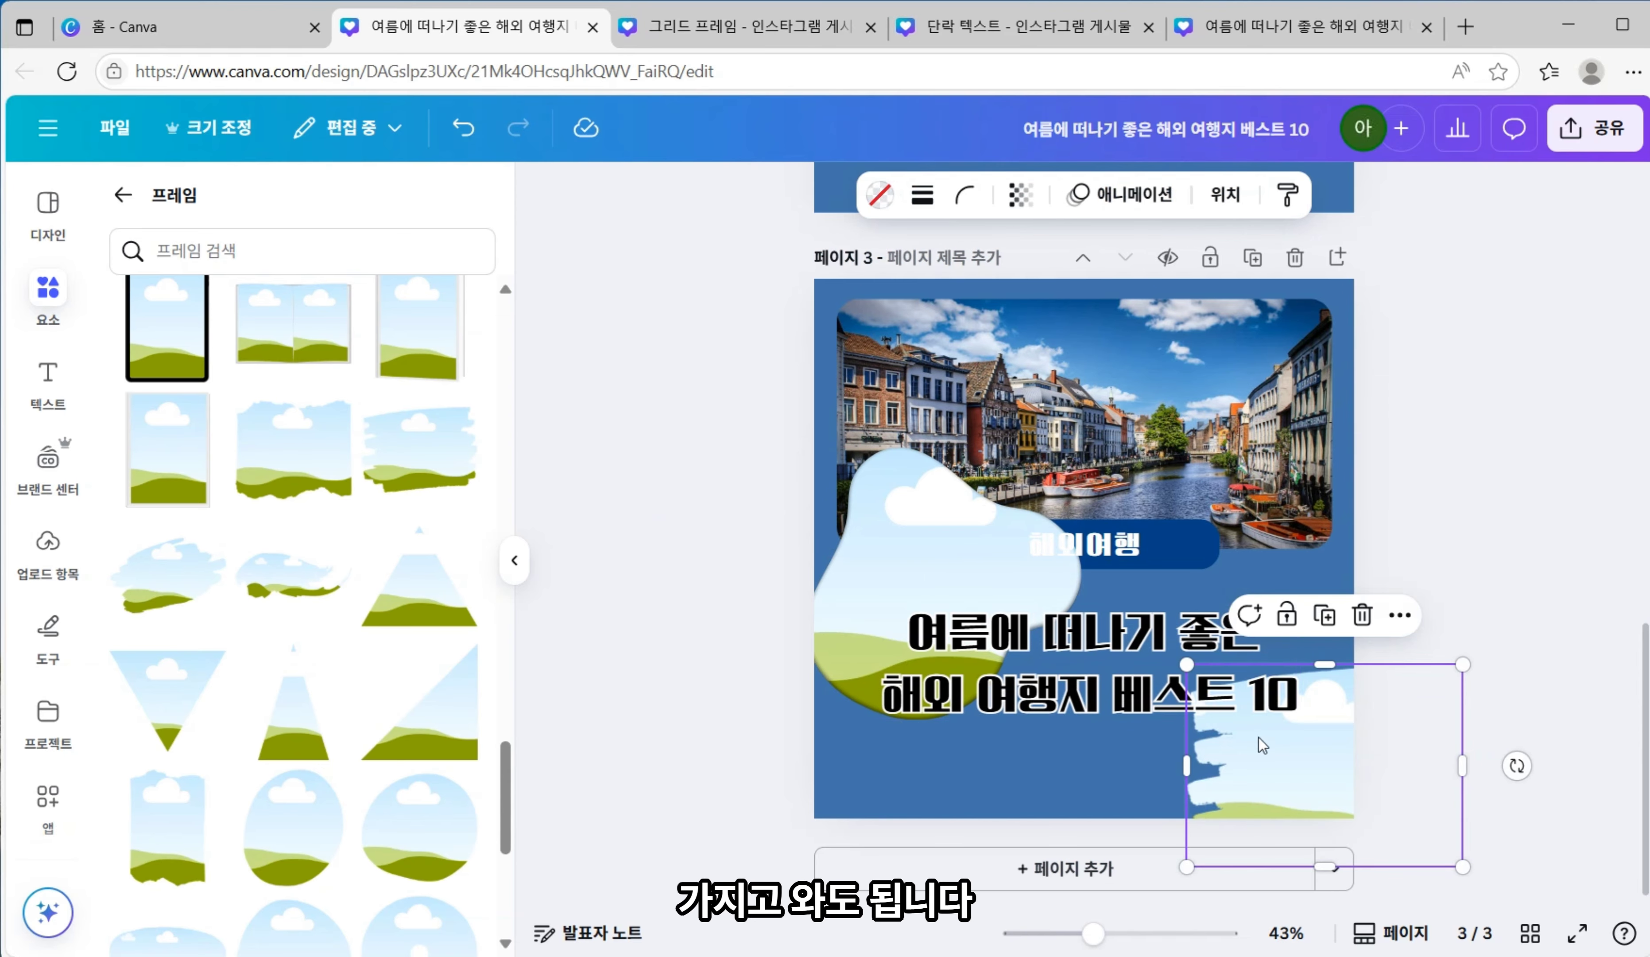
left_click_drag(165, 586, 854, 779)
left_click_drag(424, 460, 1373, 615)
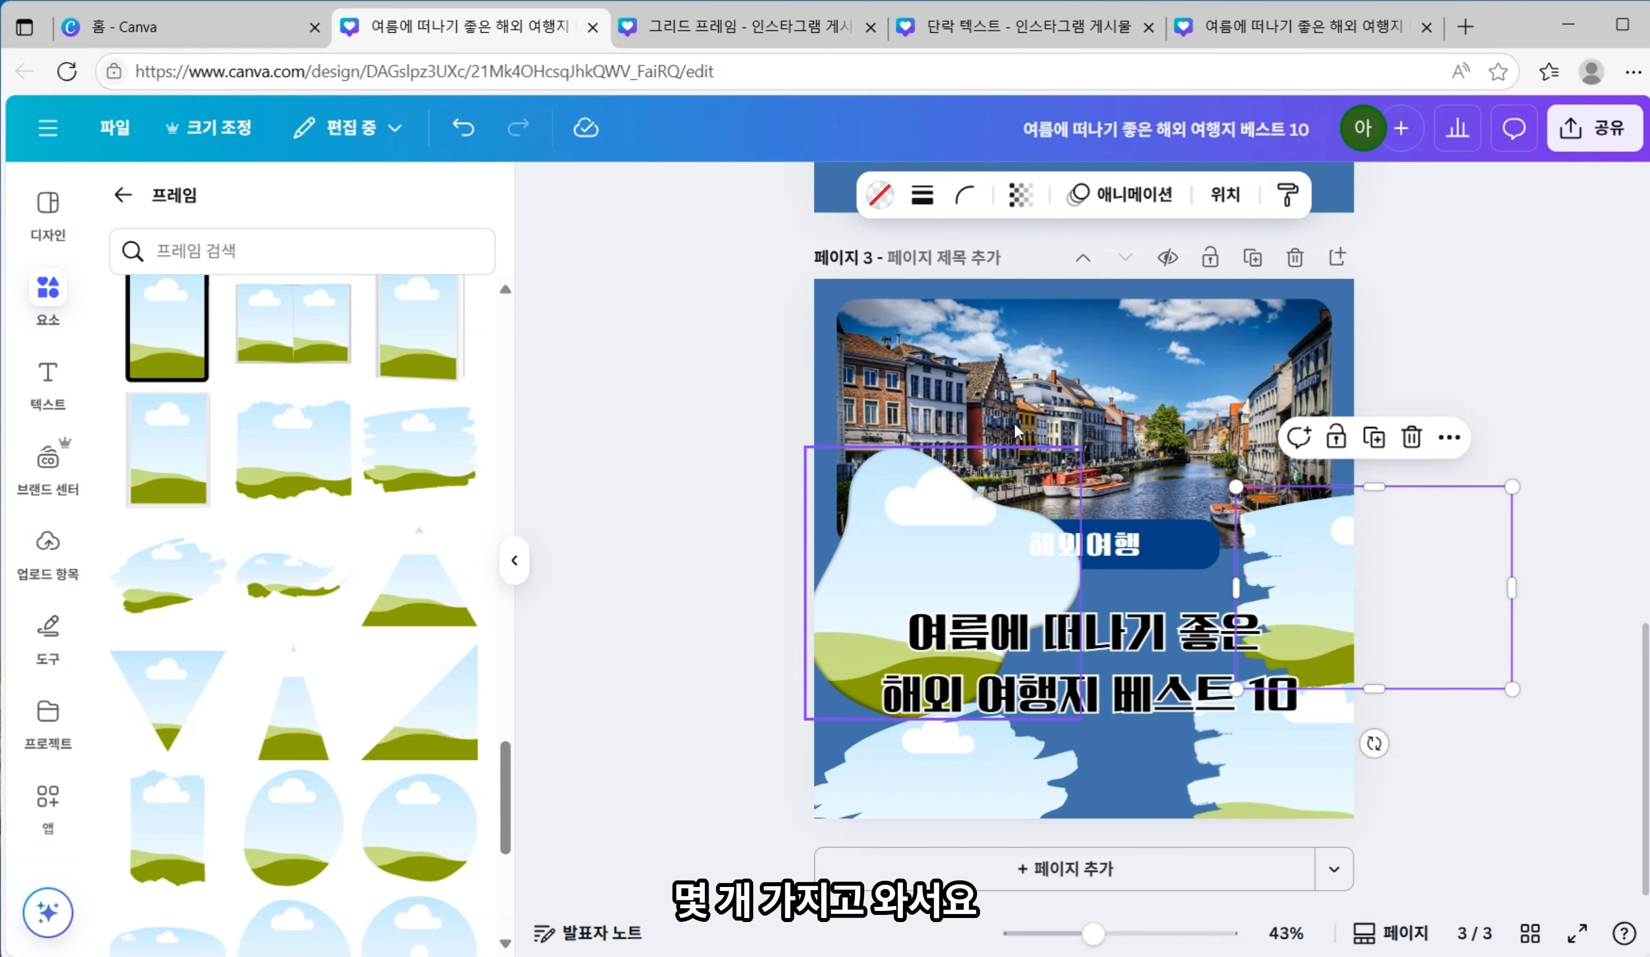
- Search the photos for 유럽여행 and place the town square photo with flowers in the blob-shaped frame
left_click(123, 194)
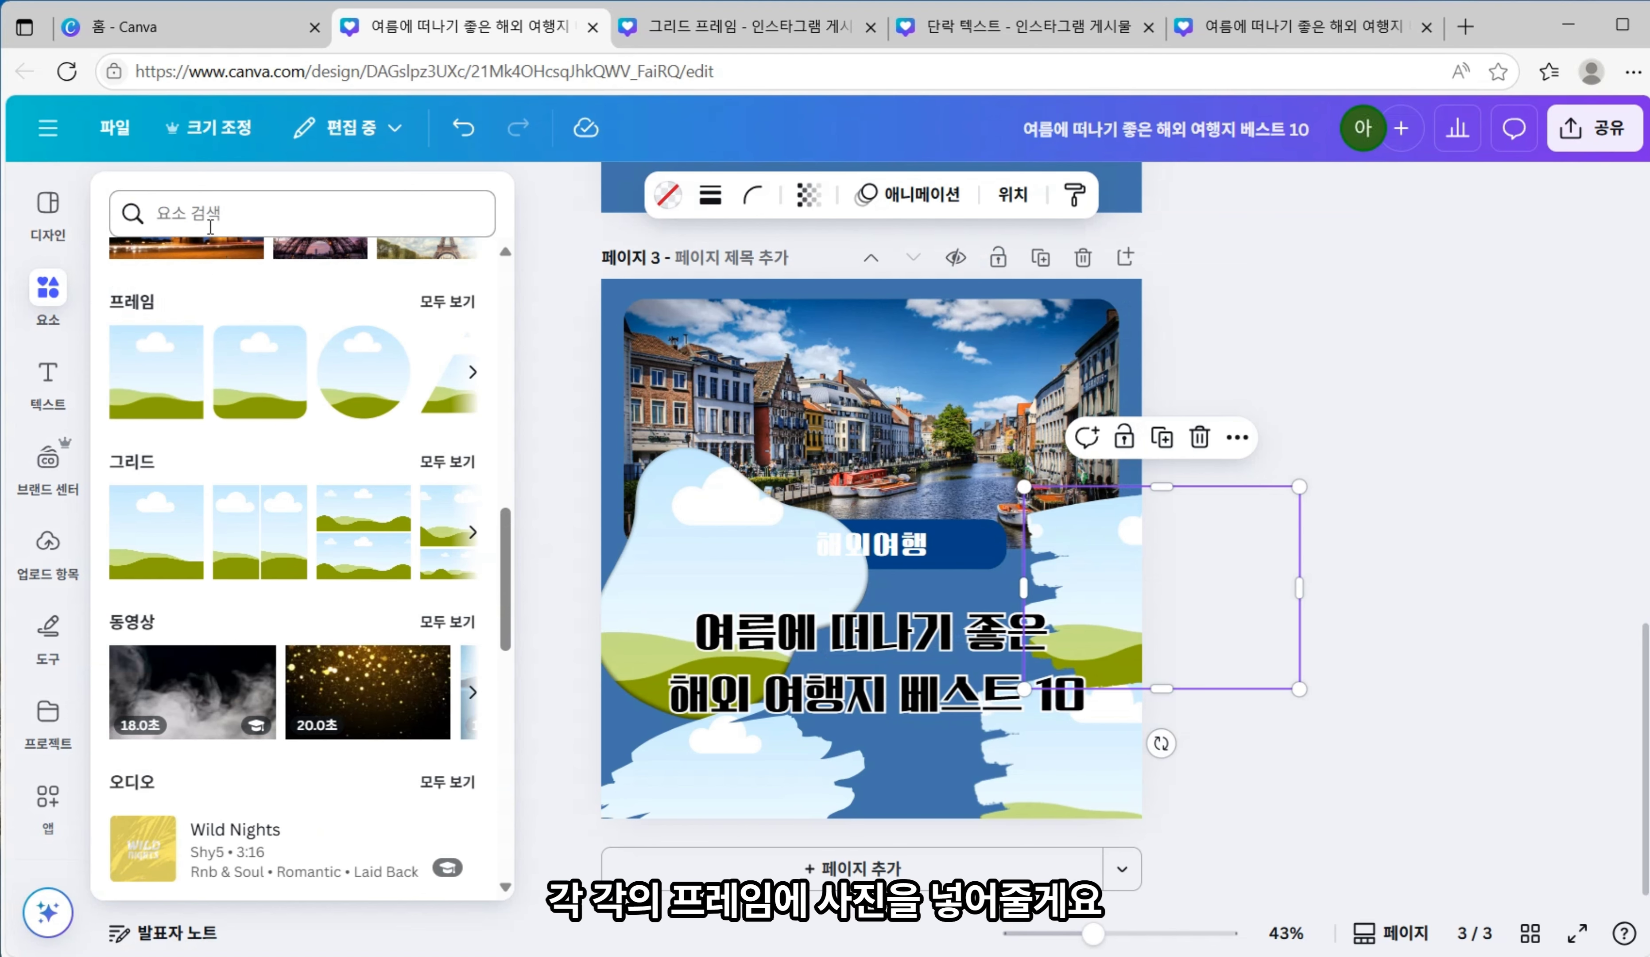
left_click(169, 214)
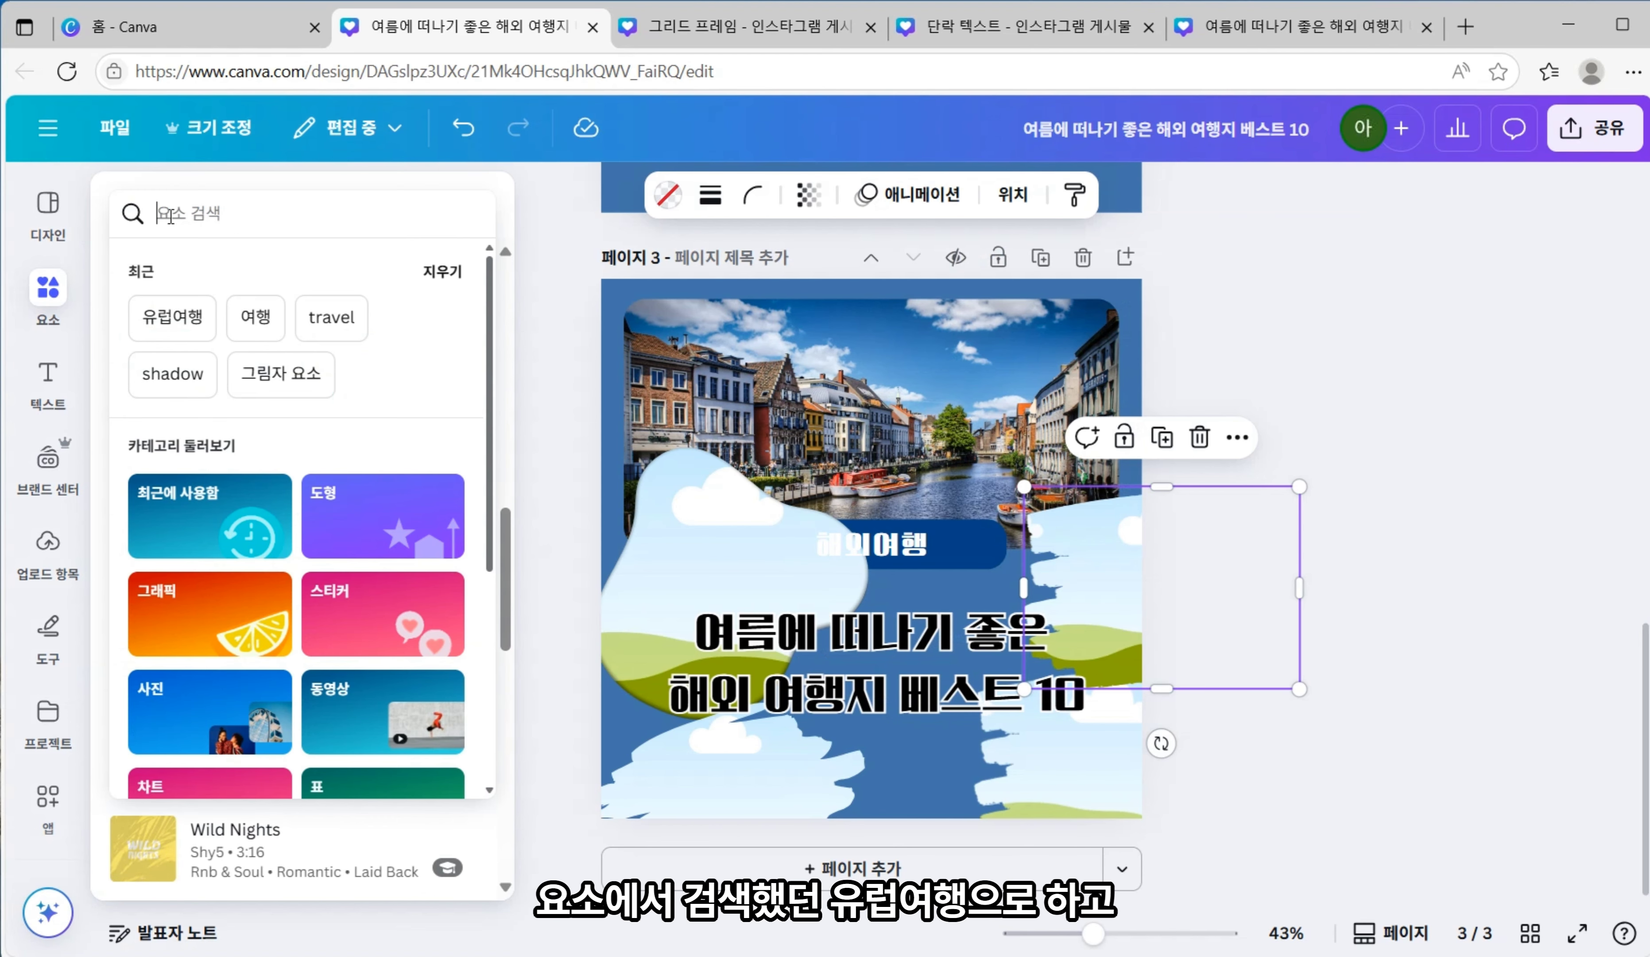
left_click(175, 328)
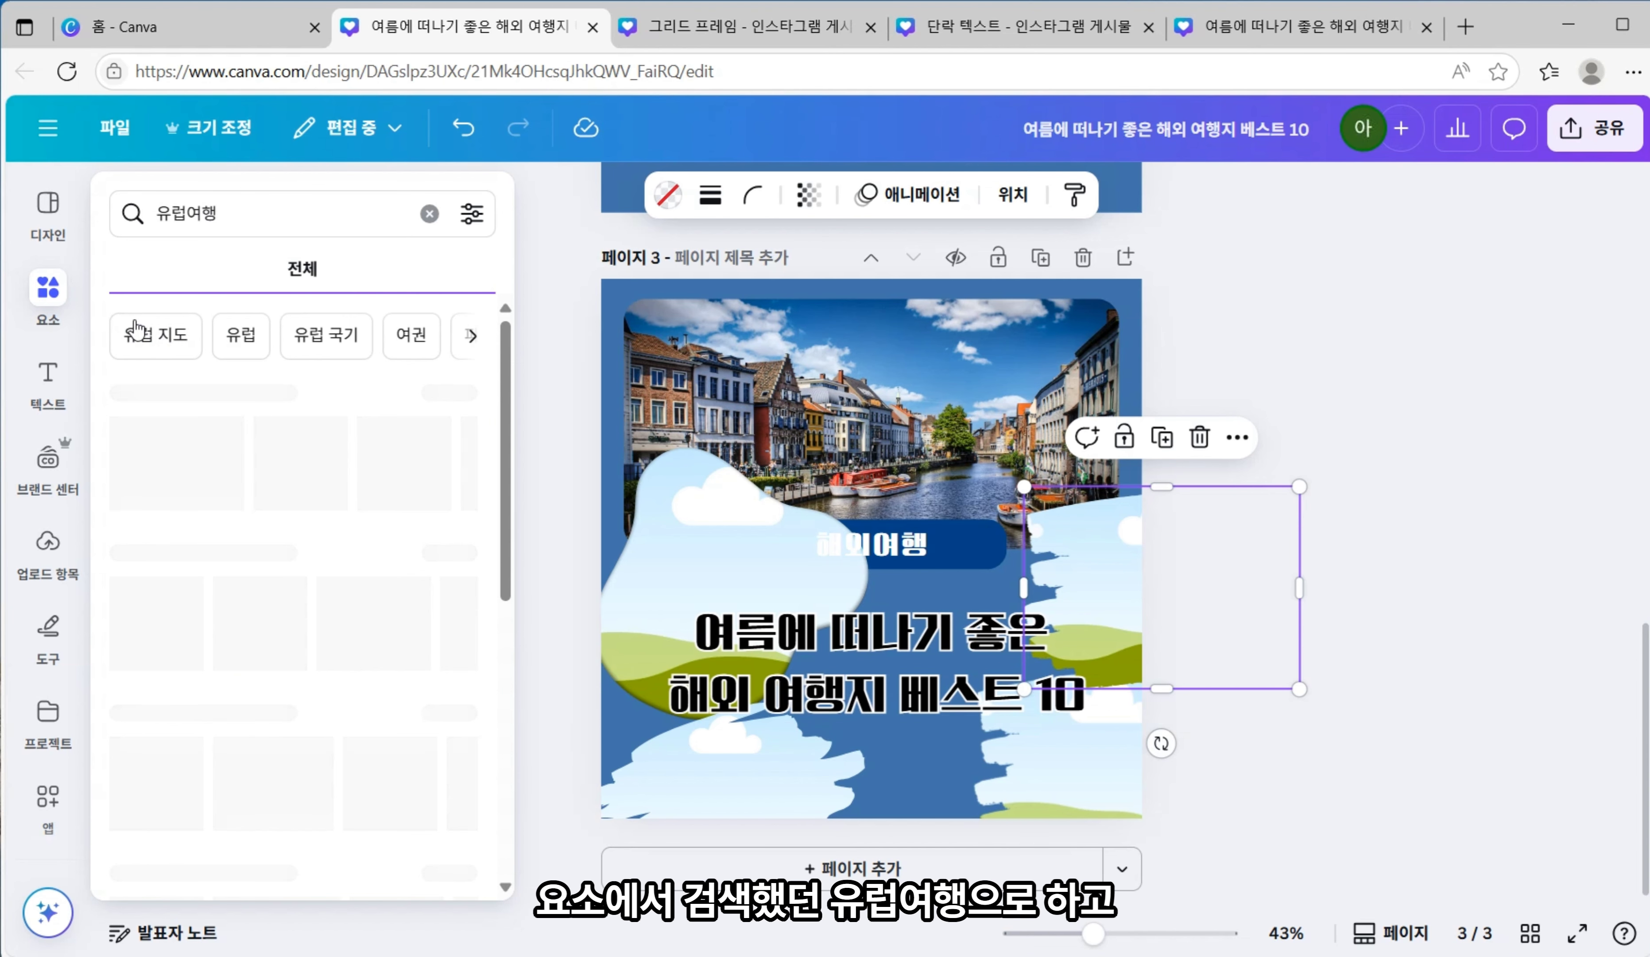
left_click(253, 276)
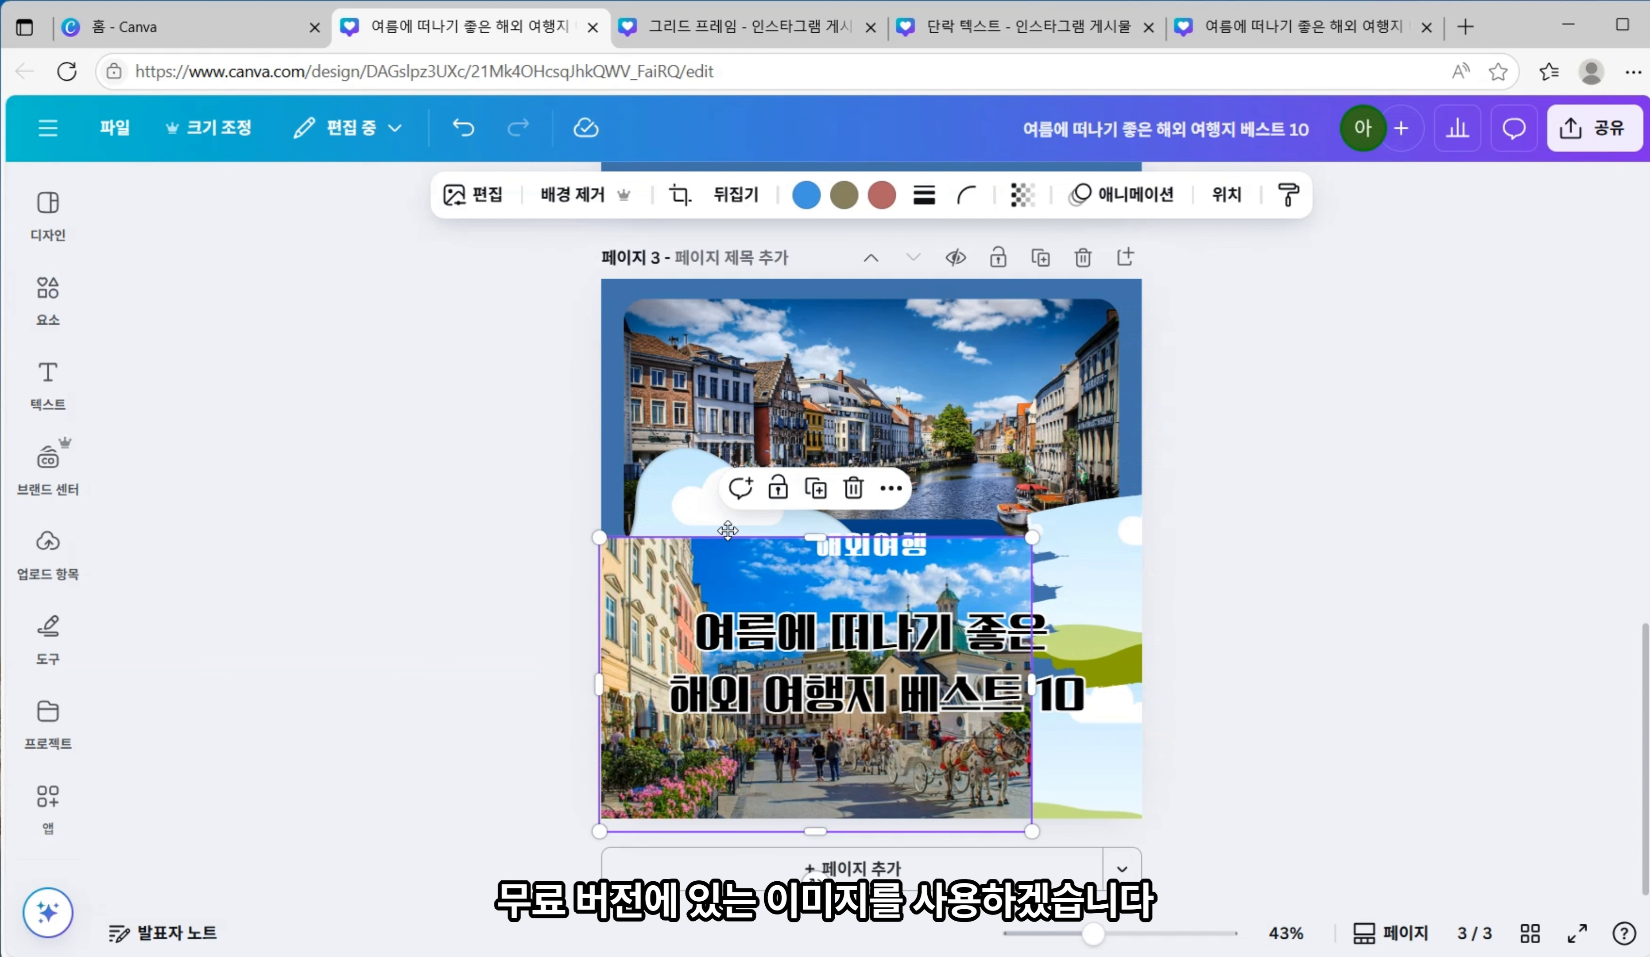
key("ctrl+z")
- Fill the three brush-textured frames with European travel photos from the 유럽여행 results
left_click(48, 549)
left_click(48, 296)
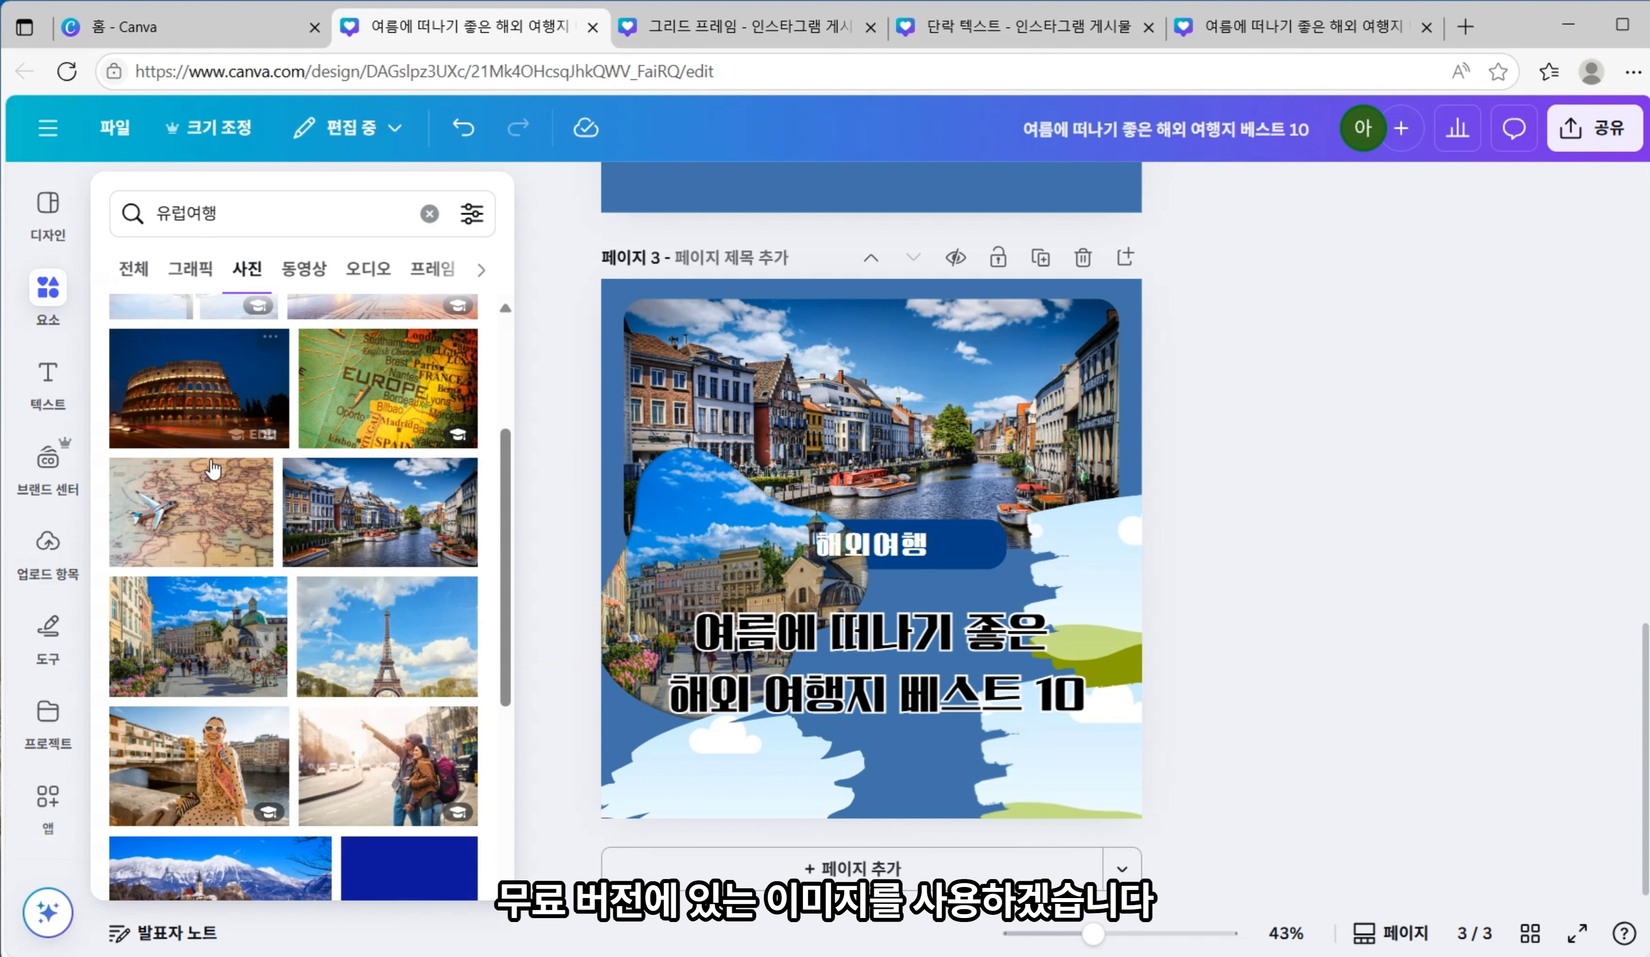
scroll(200, 424, "down", 5)
left_click_drag(200, 424, 1079, 583)
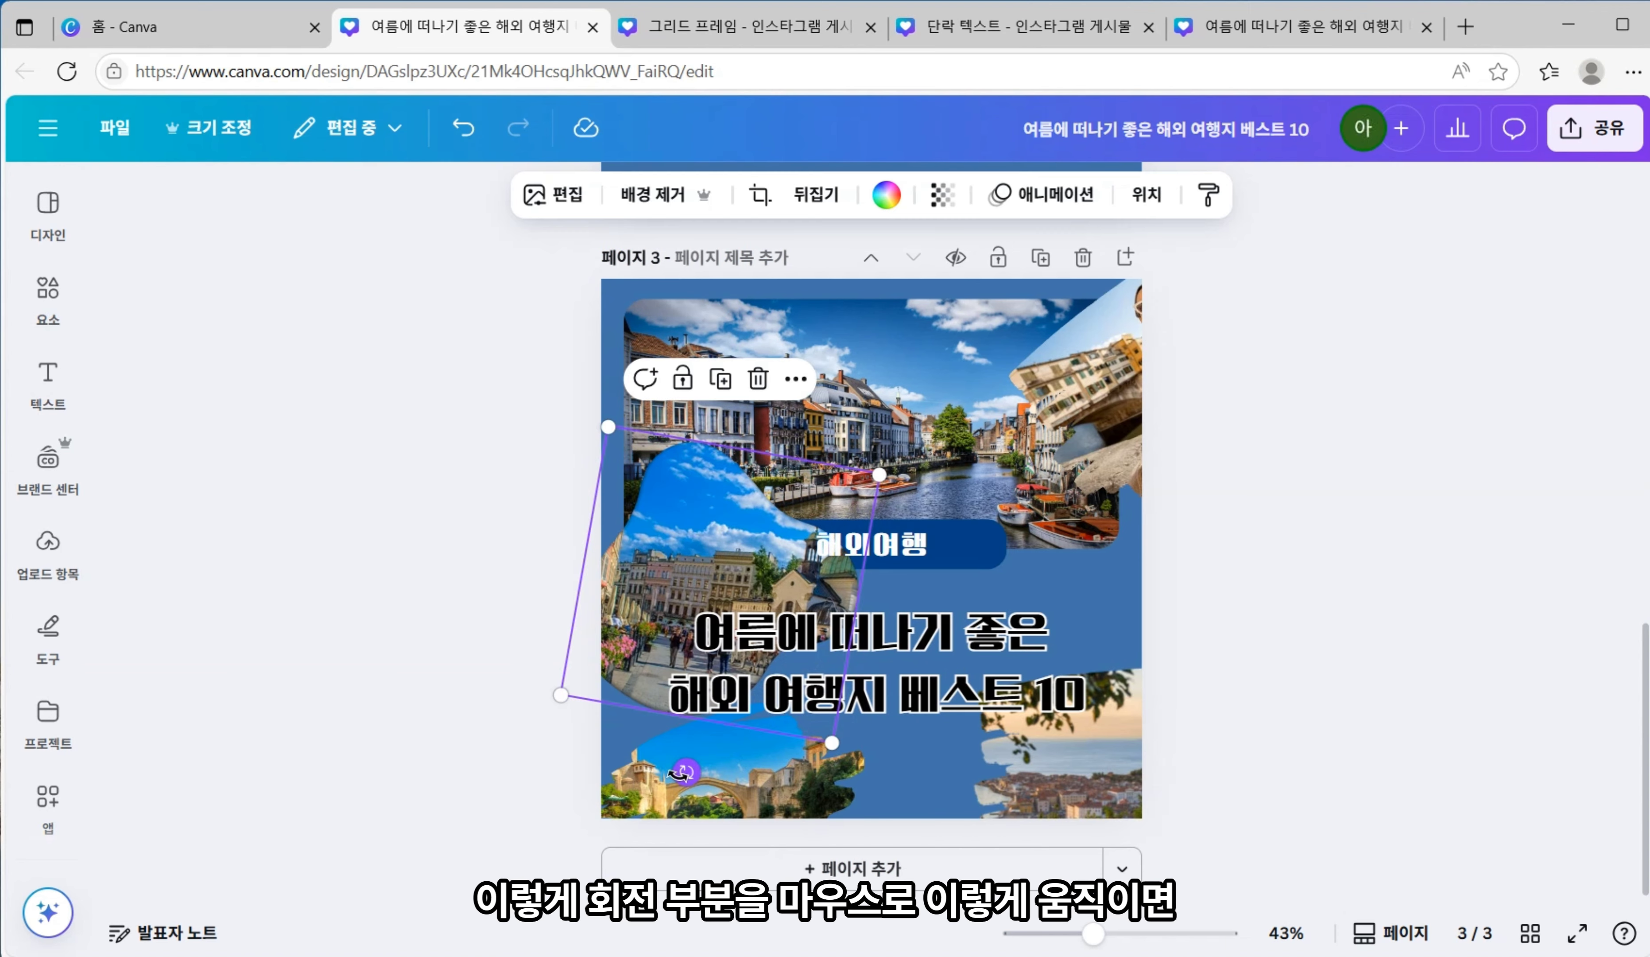
- Rotate and shrink the blob-shaped photo toward the page's left edge, and tilt the lower-right photo and adjust its transparency
left_click_drag(716, 782, 760, 721)
left_click_drag(892, 683, 752, 664)
left_click(1065, 788)
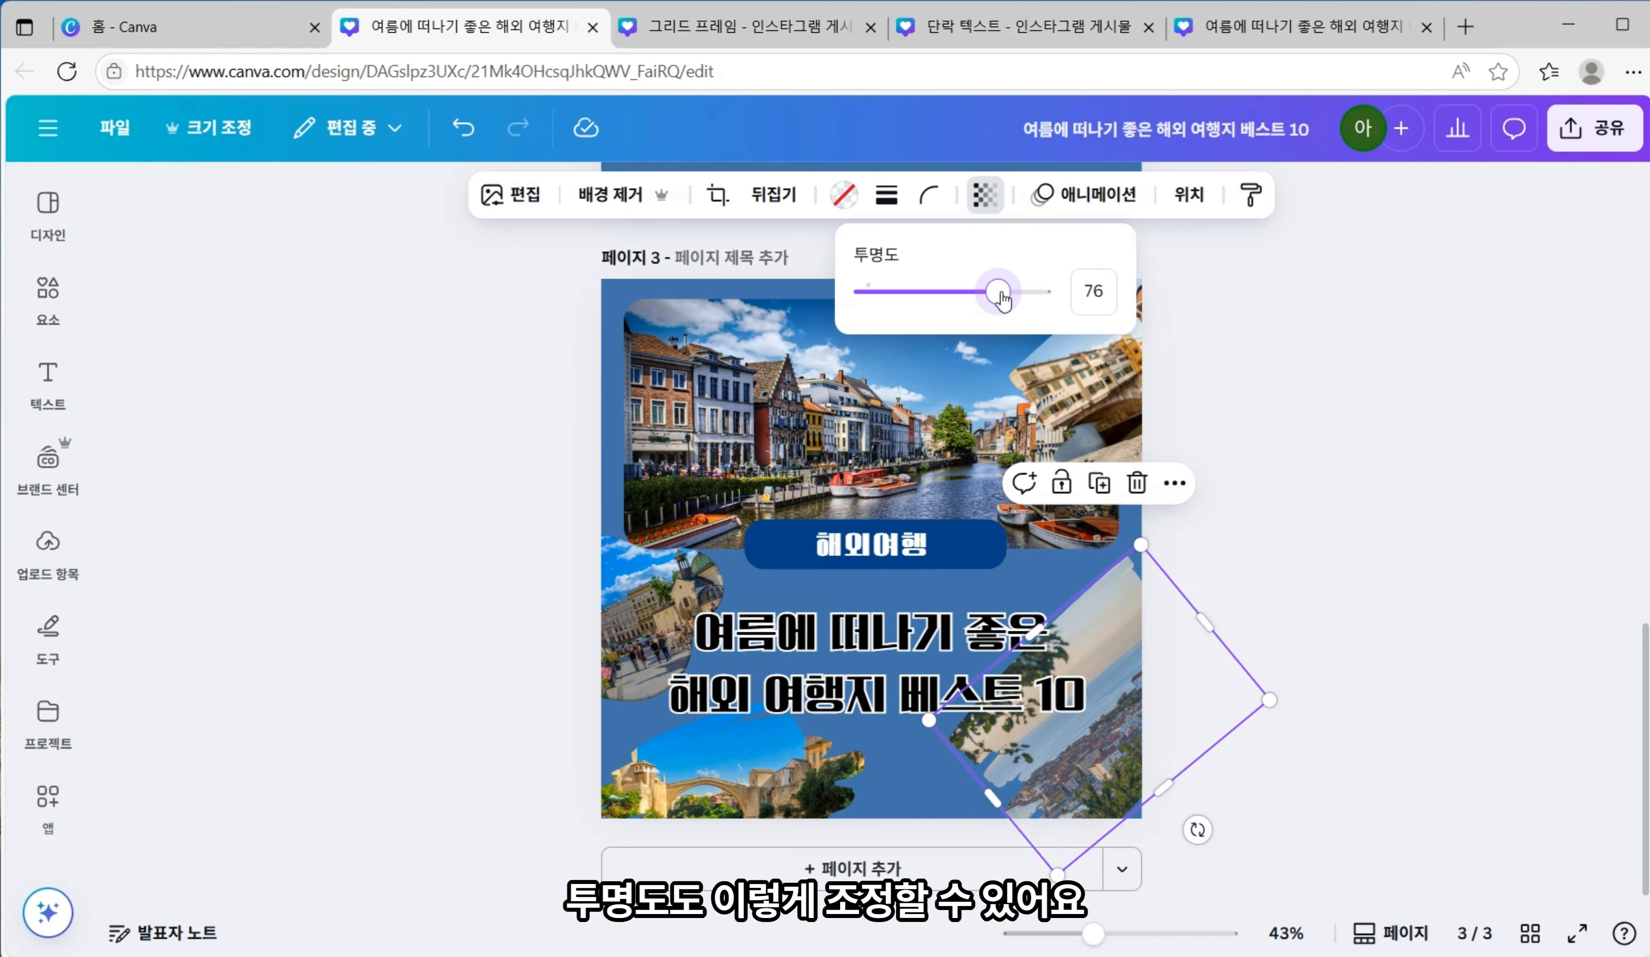
mouse_move(1000, 291)
left_mouse_down()
mouse_move(1046, 291)
mouse_move(963, 291)
mouse_move(1013, 291)
left_mouse_up()
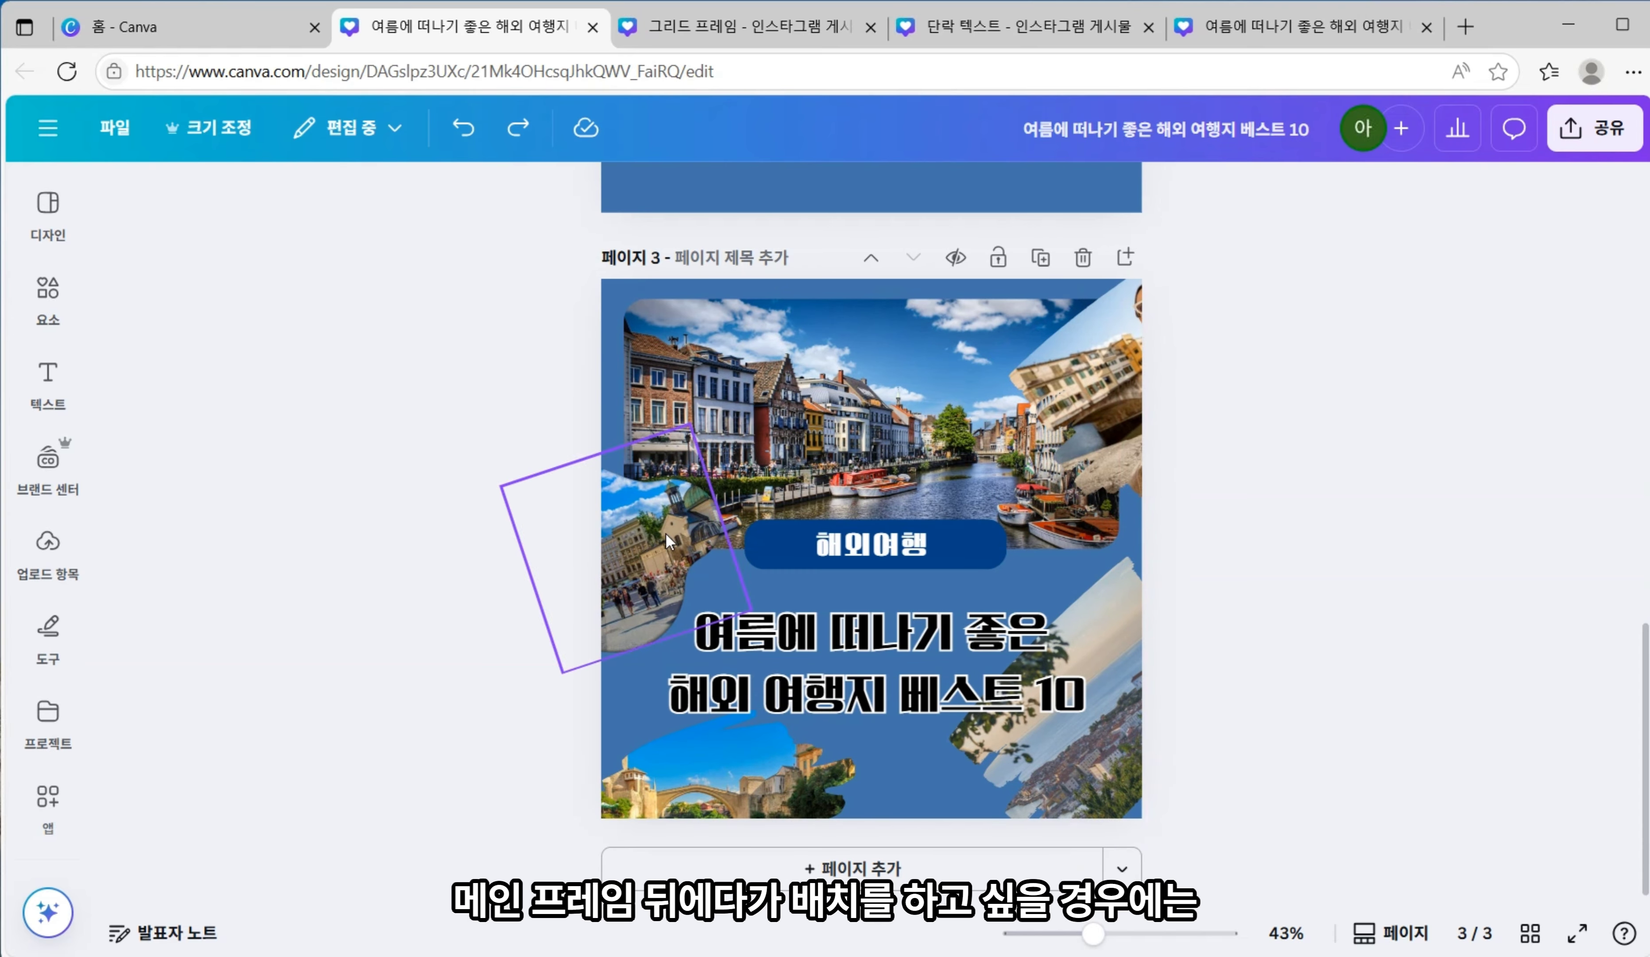
- Send the blob-shaped town square photo on page 3 behind the main canal photo
left_click(645, 544)
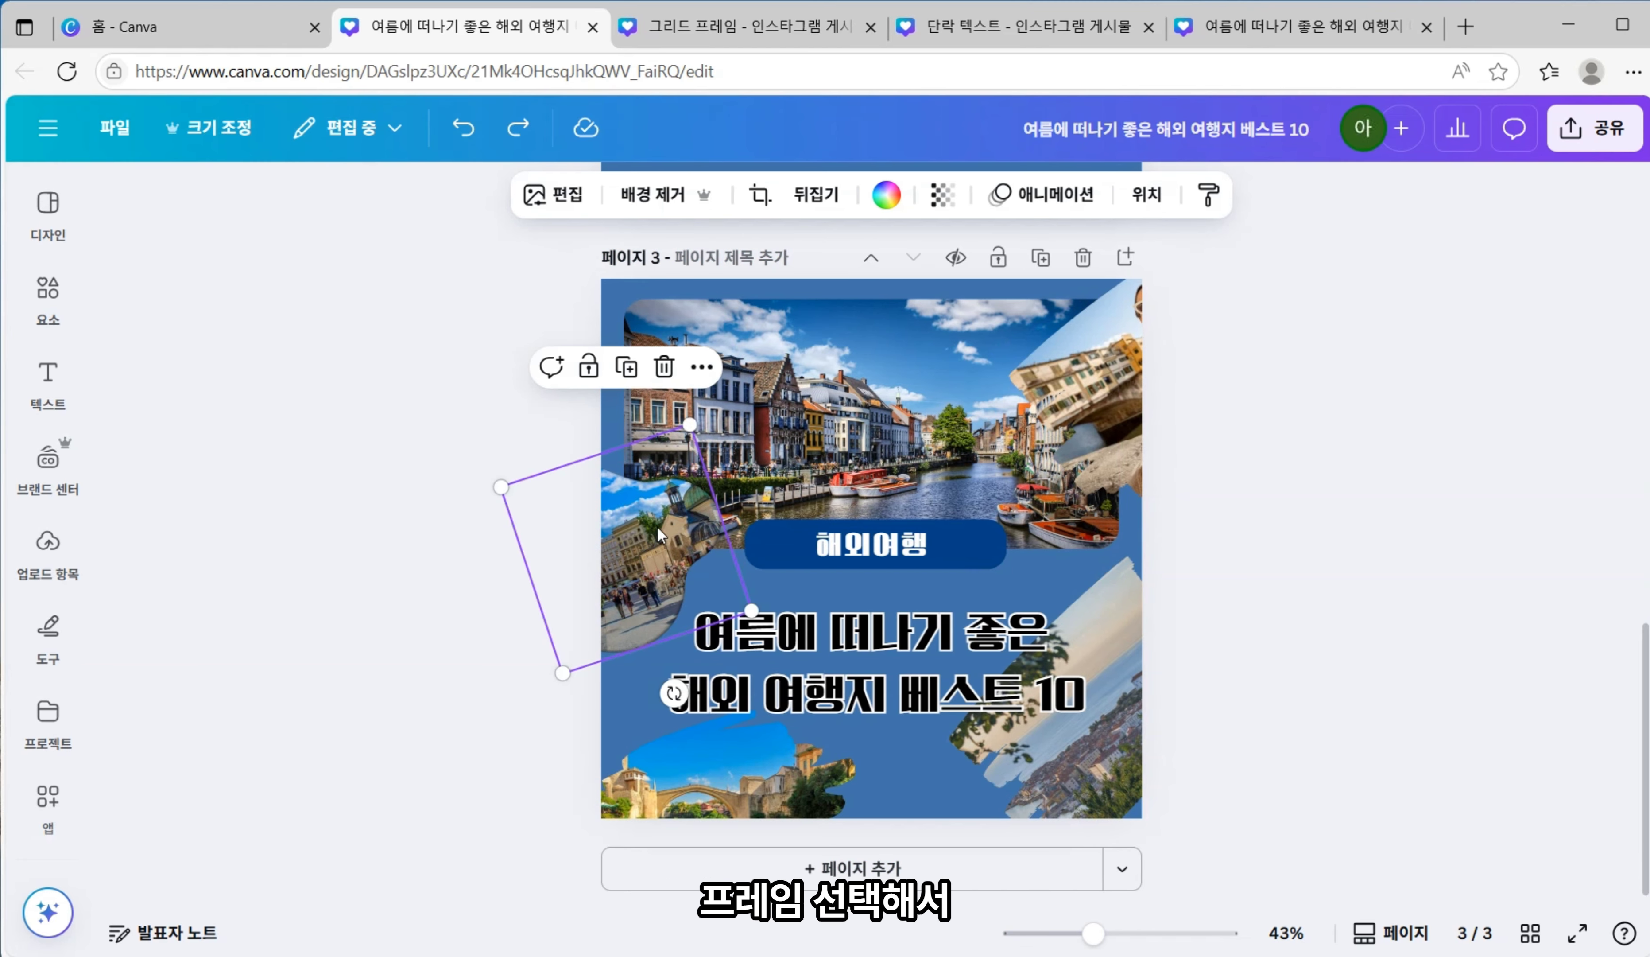
right_click(656, 526)
mouse_move(975, 467)
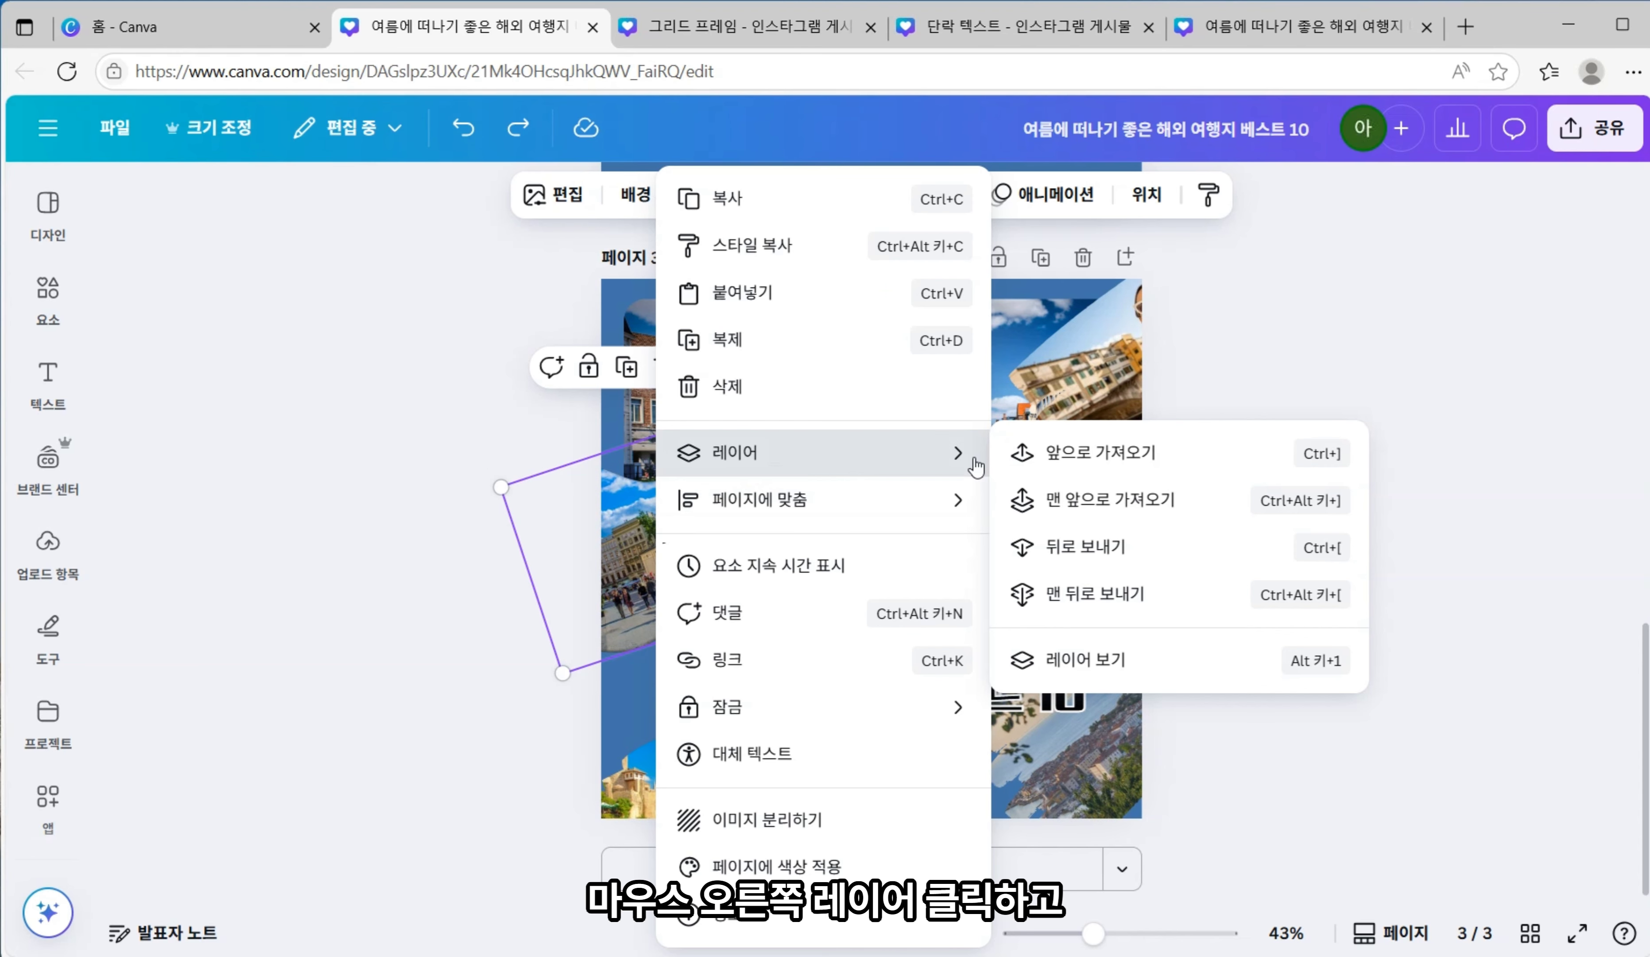
left_click(1109, 601)
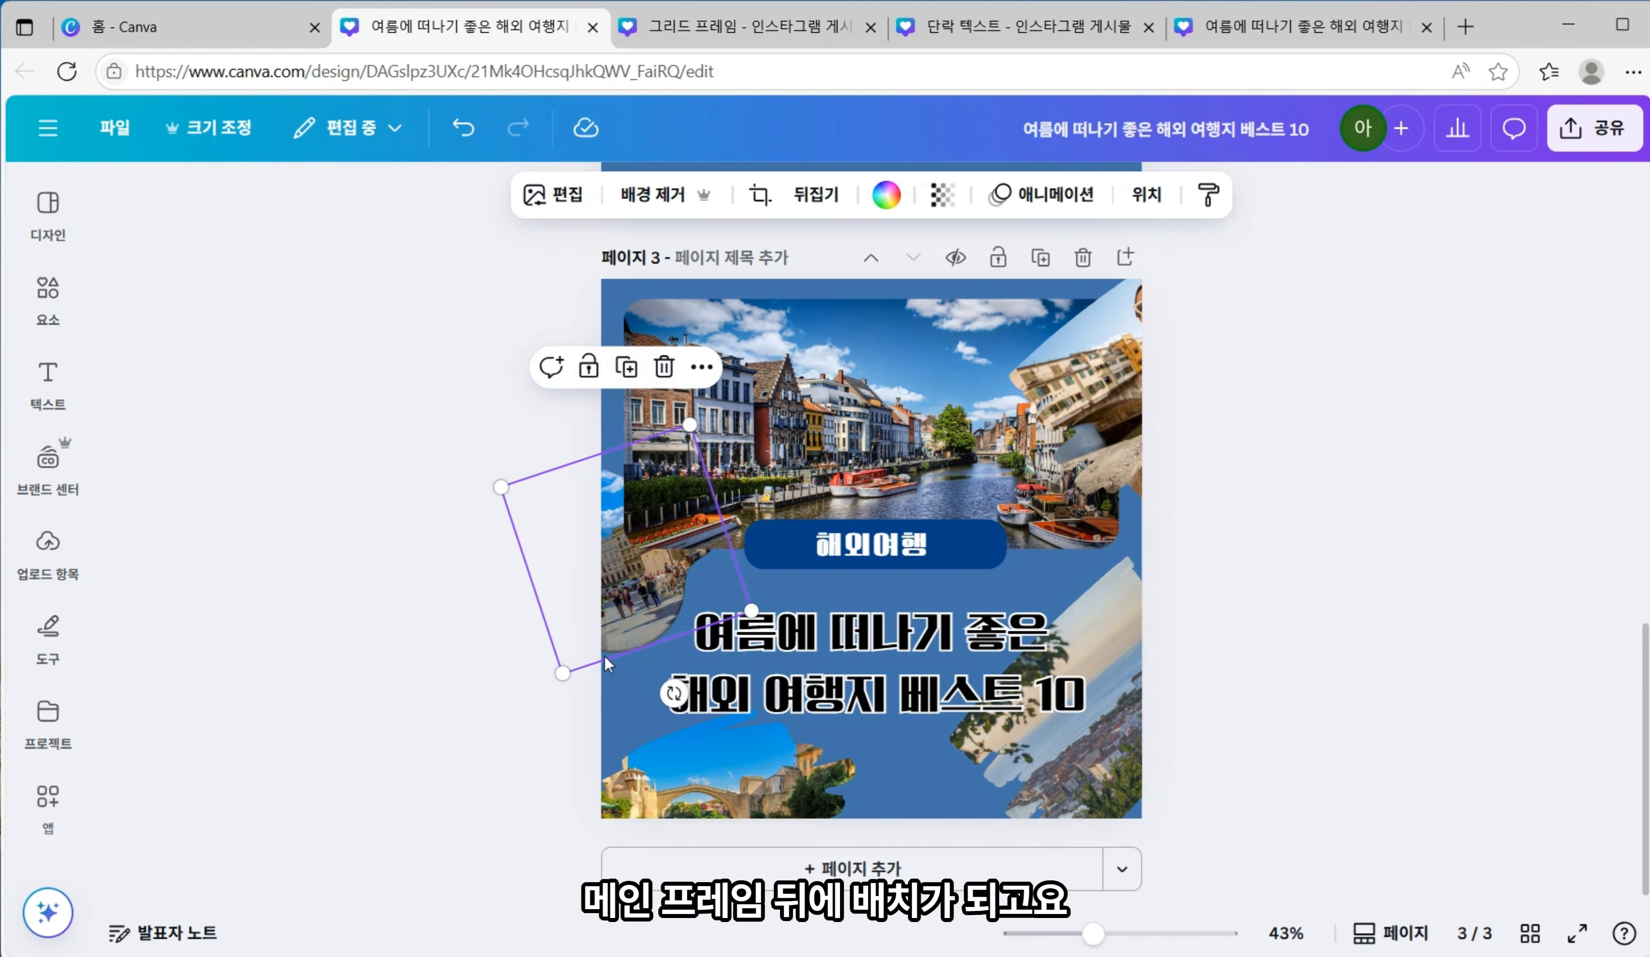
- Reorder the page layers so the tilted photo in the upper-right corner sits directly beneath the main canal photo
left_click(1112, 376)
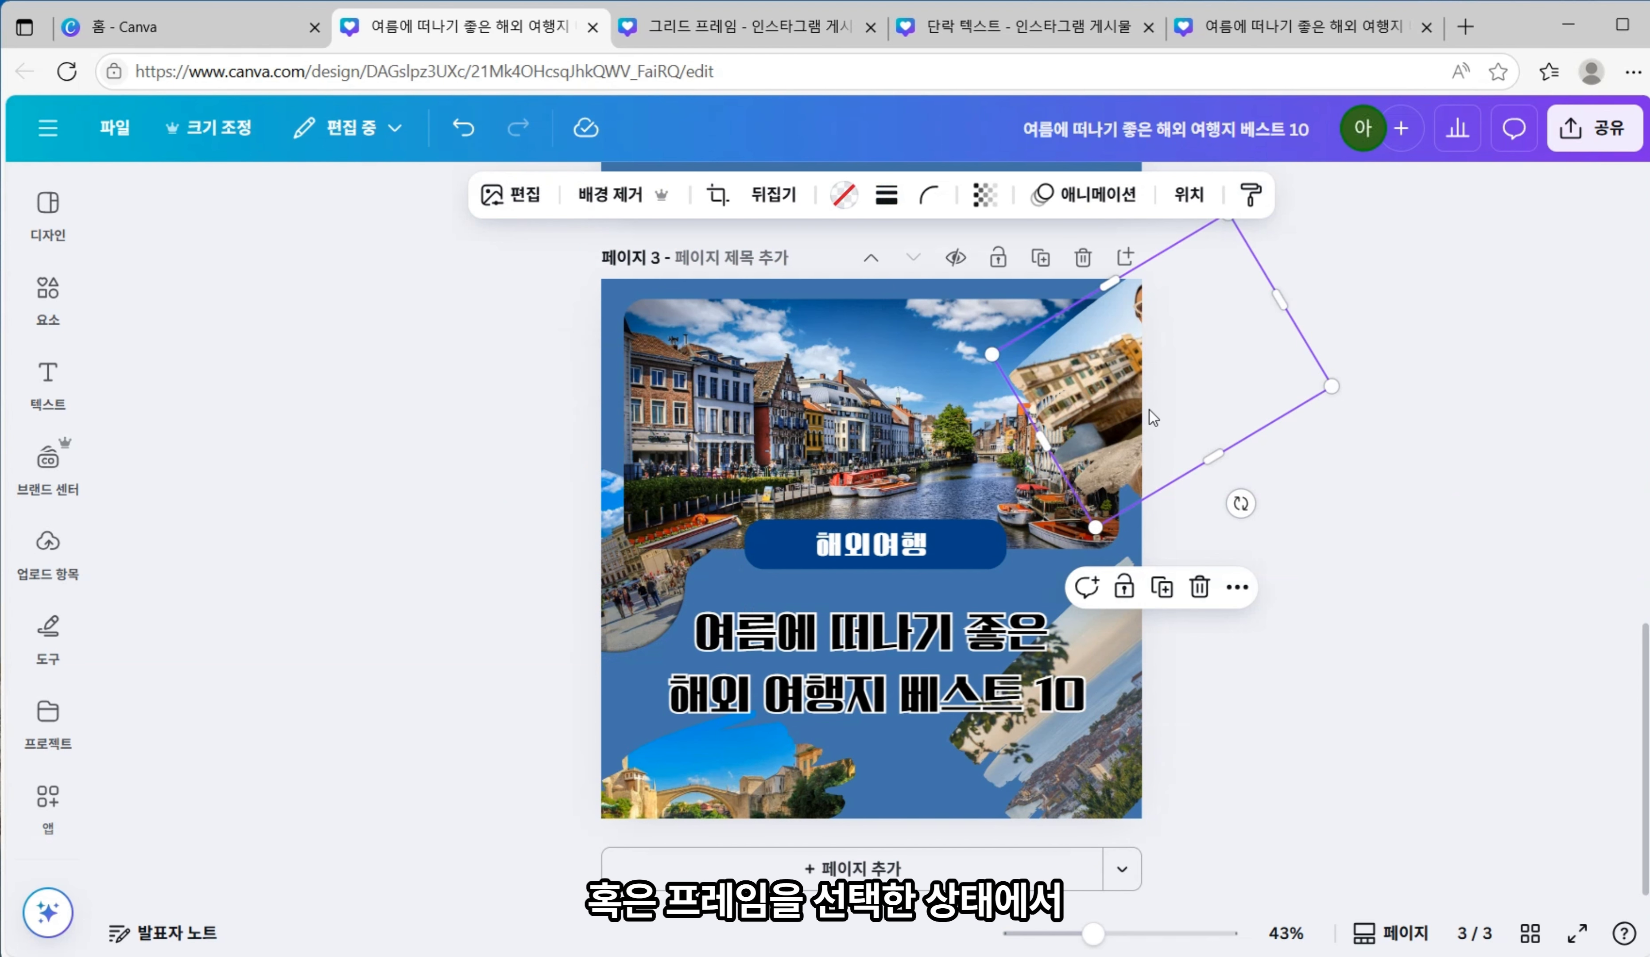
left_click(1190, 194)
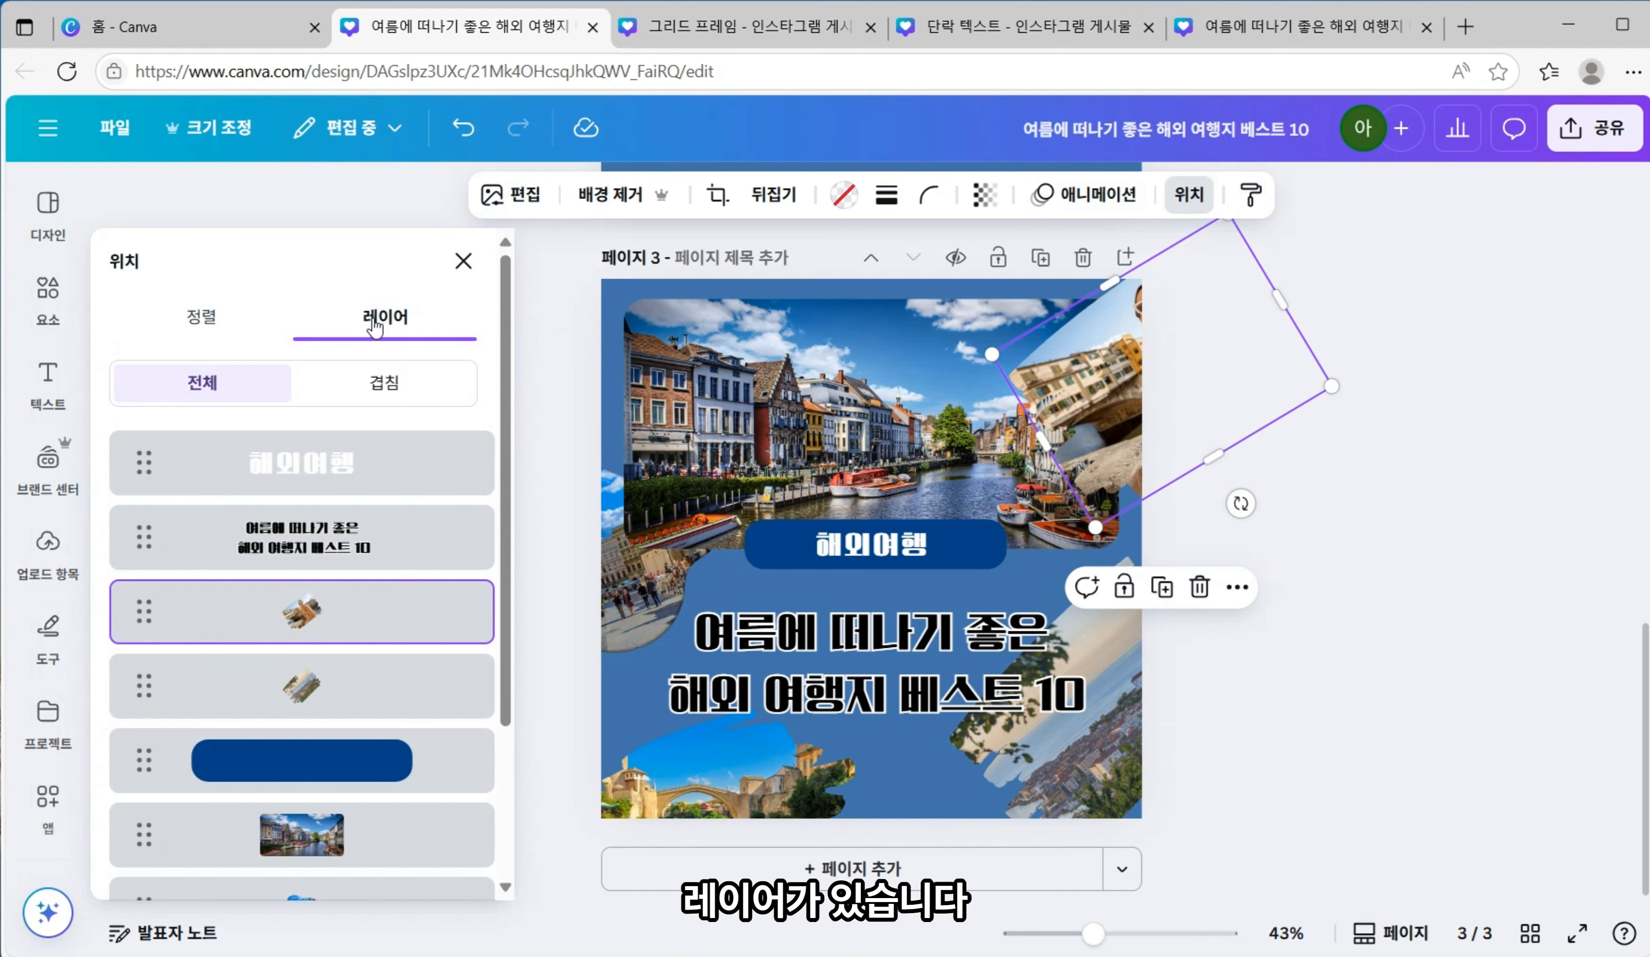
scroll(315, 414, "down", 3)
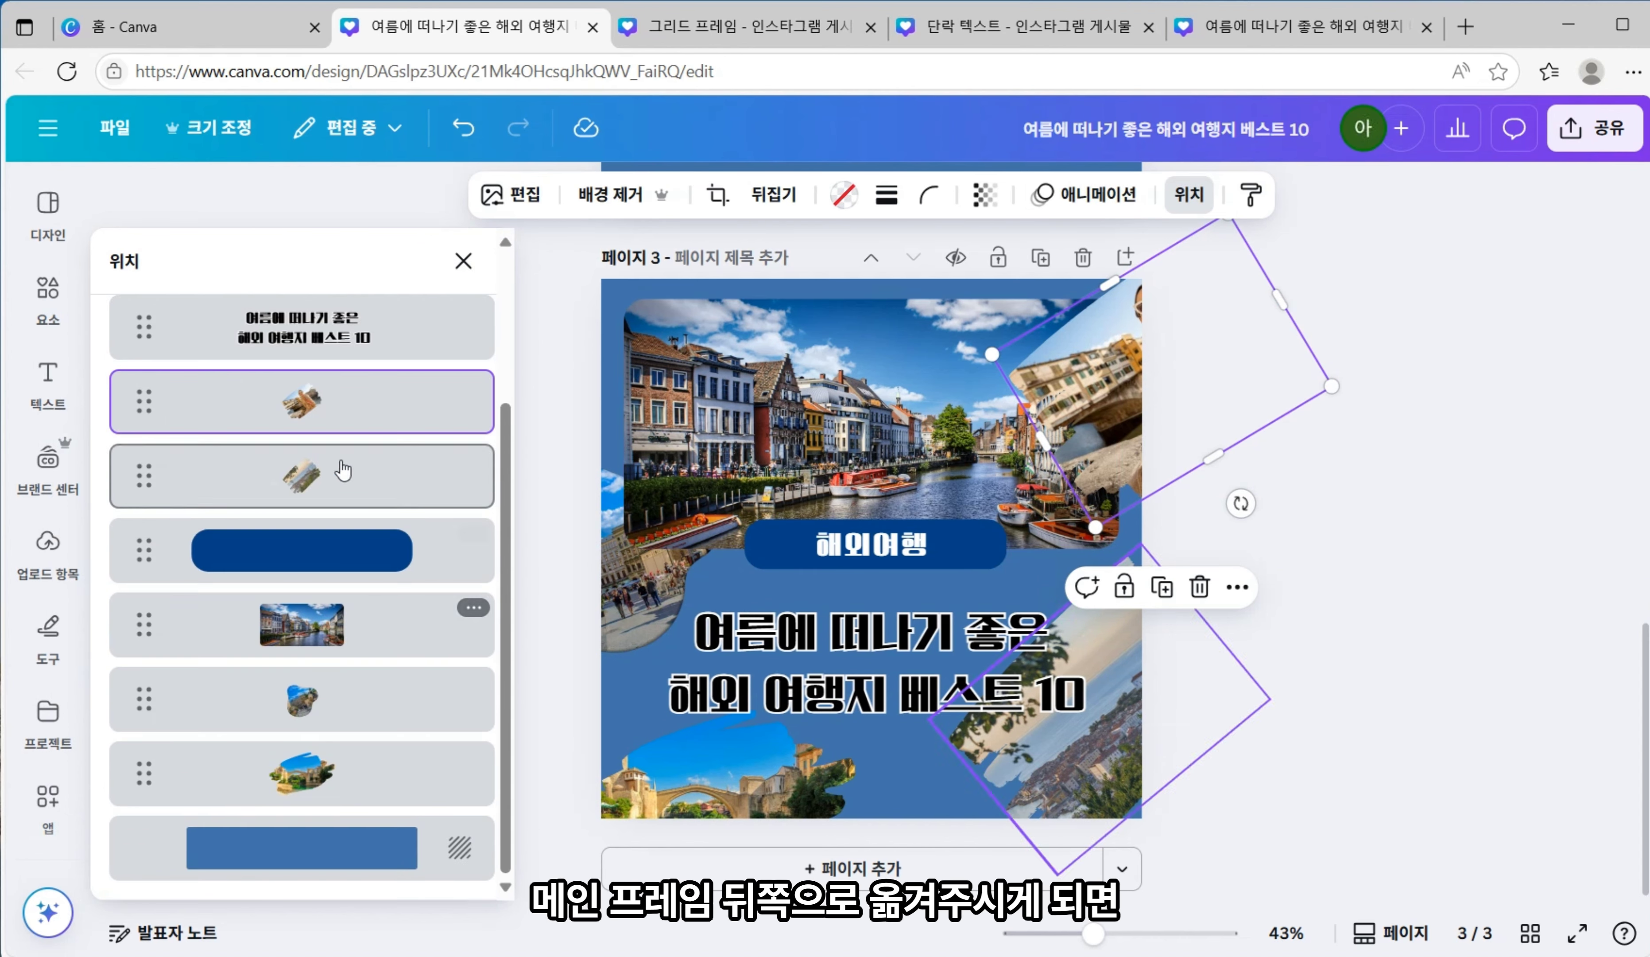
left_click_drag(350, 425, 341, 680)
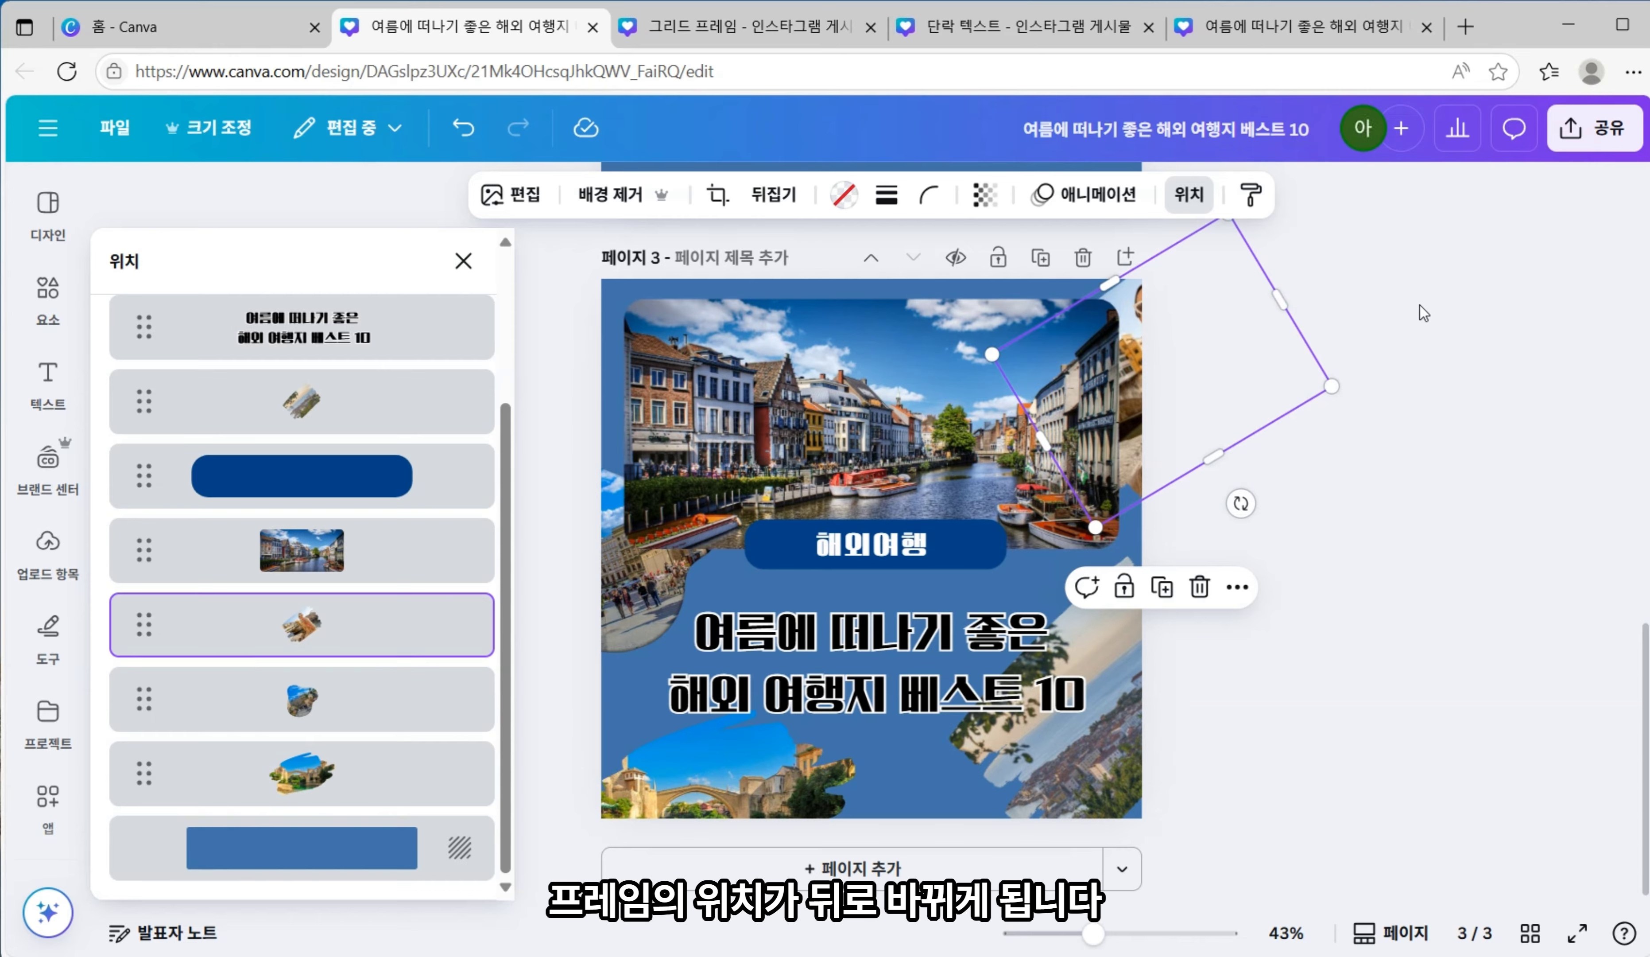
key("Escape")
- Rotate the bridge photo in the lower-left corner clockwise, shift it up and to the left, and resize it
left_click(789, 788)
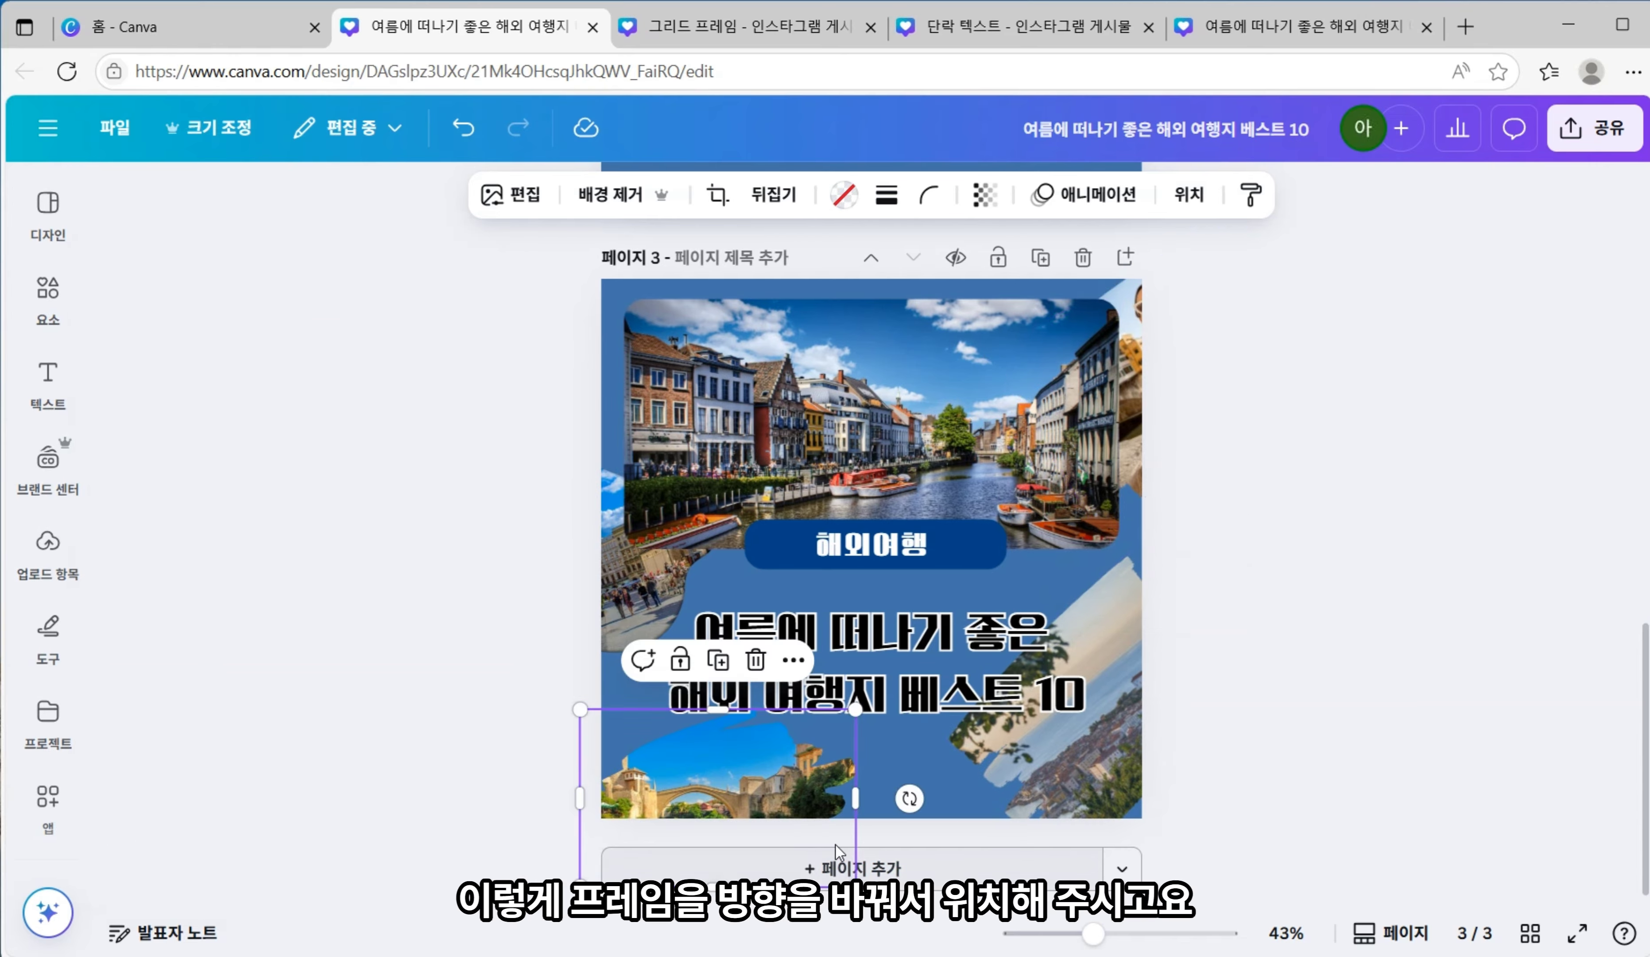
left_click_drag(909, 798, 900, 858)
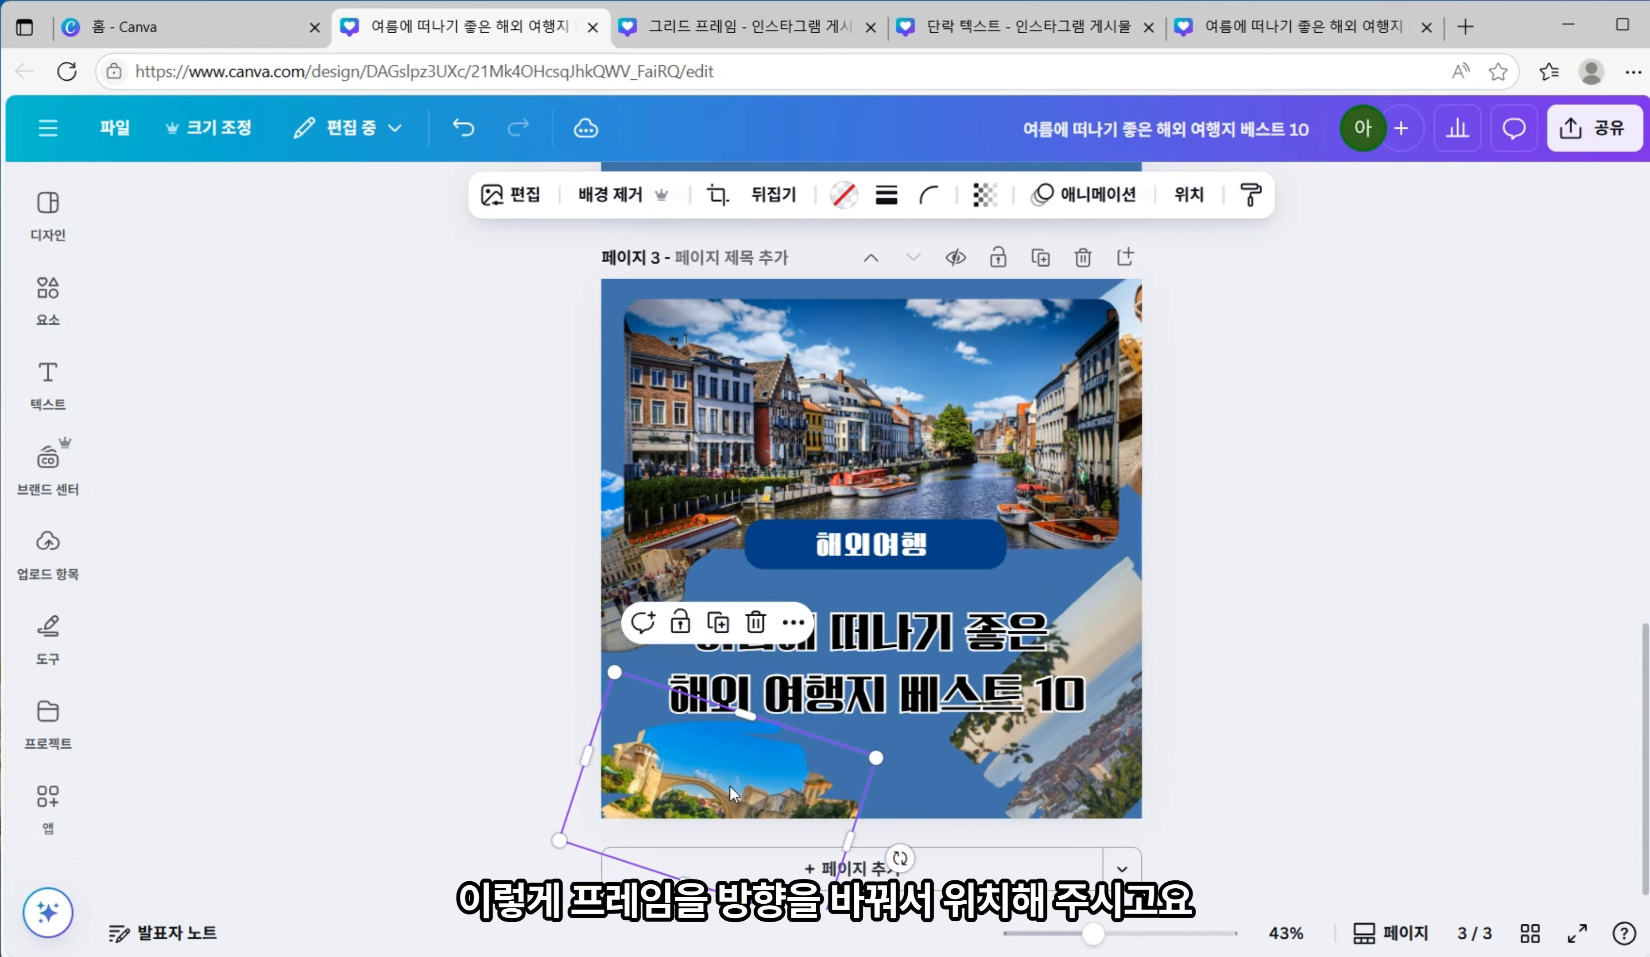
left_click_drag(734, 794, 713, 769)
left_click_drag(563, 747, 526, 735)
- Lower the opacity of the bridge photo and the blob-shaped photo so they fade into the blue background
left_click(984, 195)
left_click_drag(1040, 291, 906, 287)
left_click(647, 585)
left_click(949, 200)
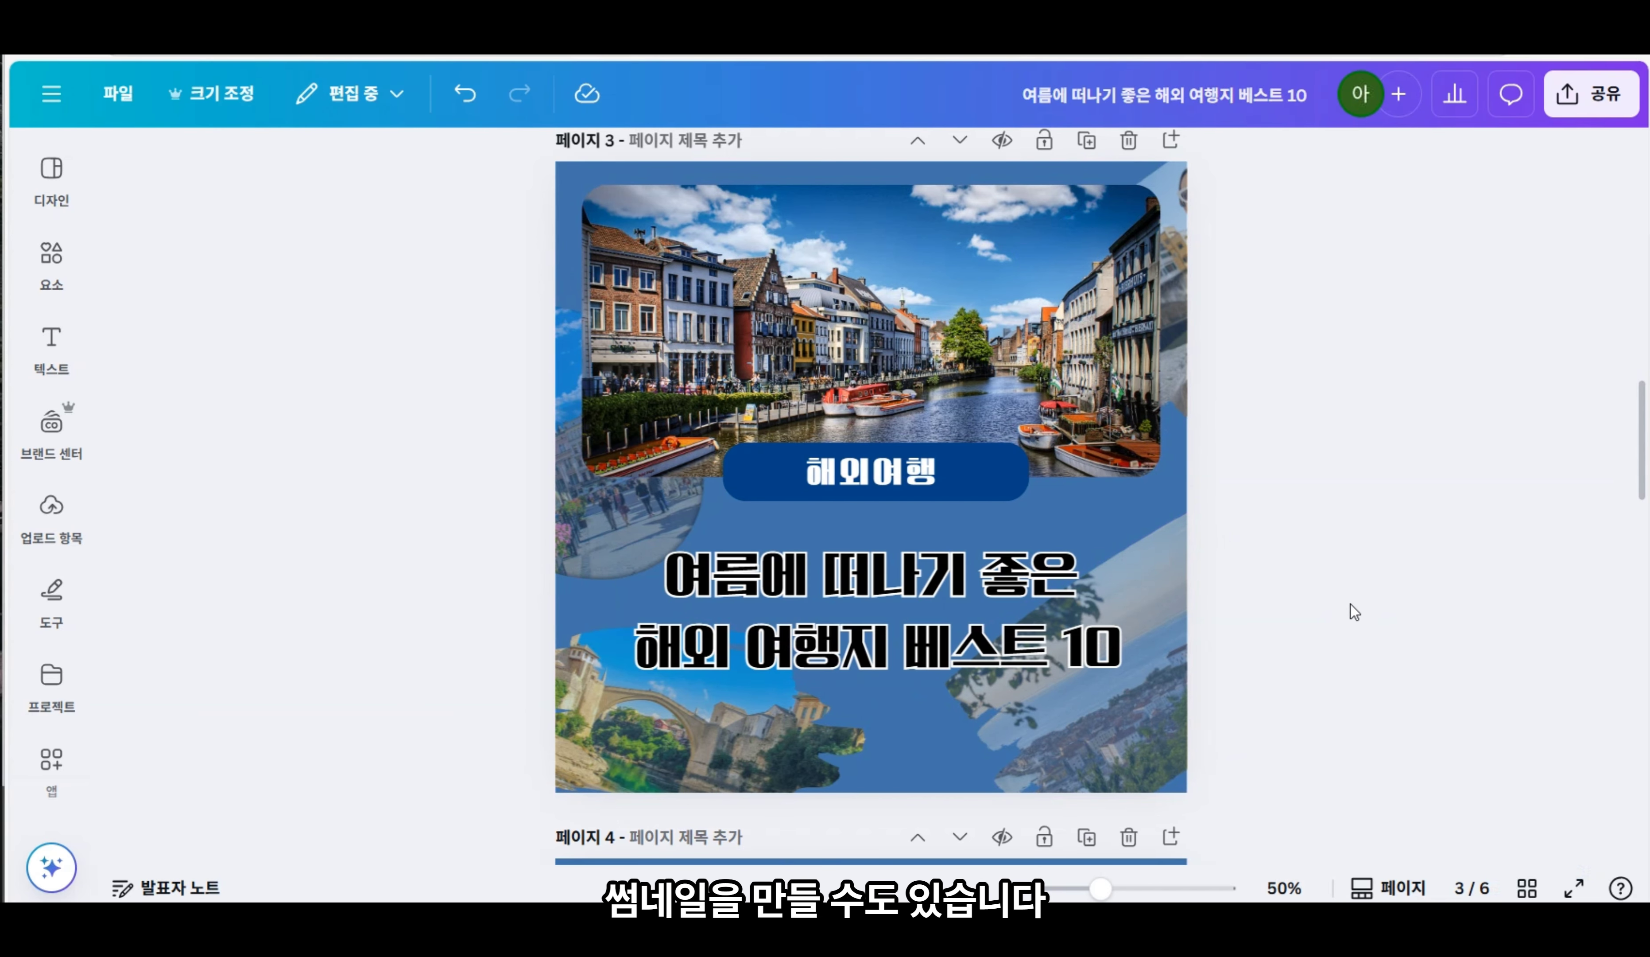
scroll(1351, 612, "up", 10)
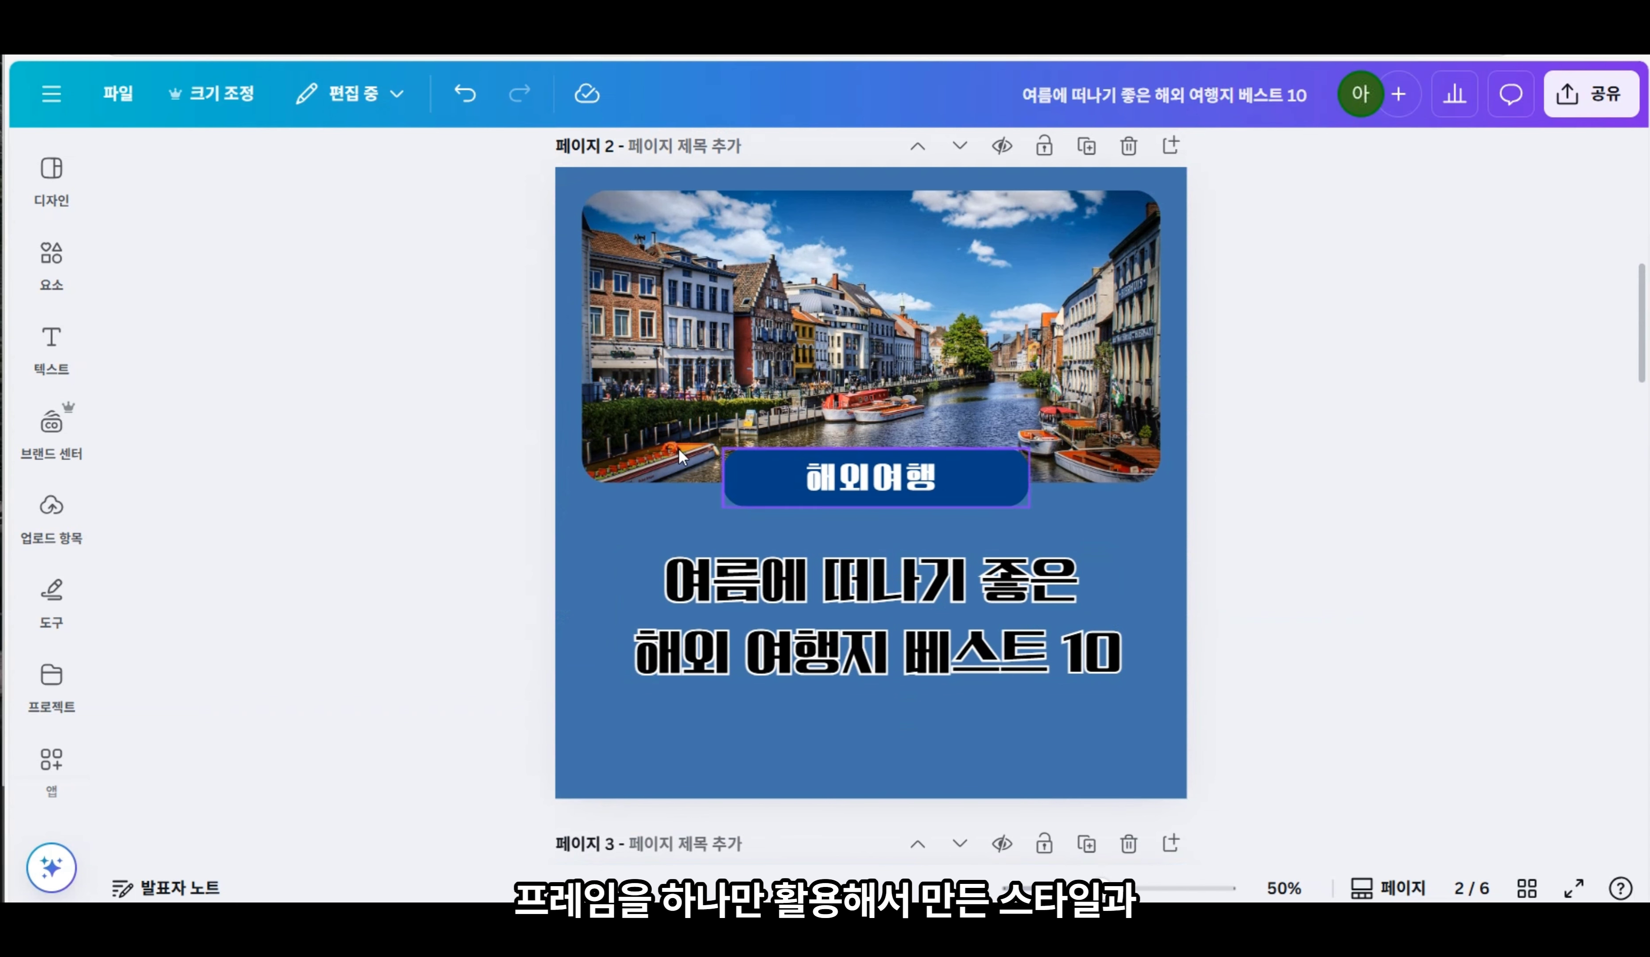
scroll(1176, 628, "down", 10)
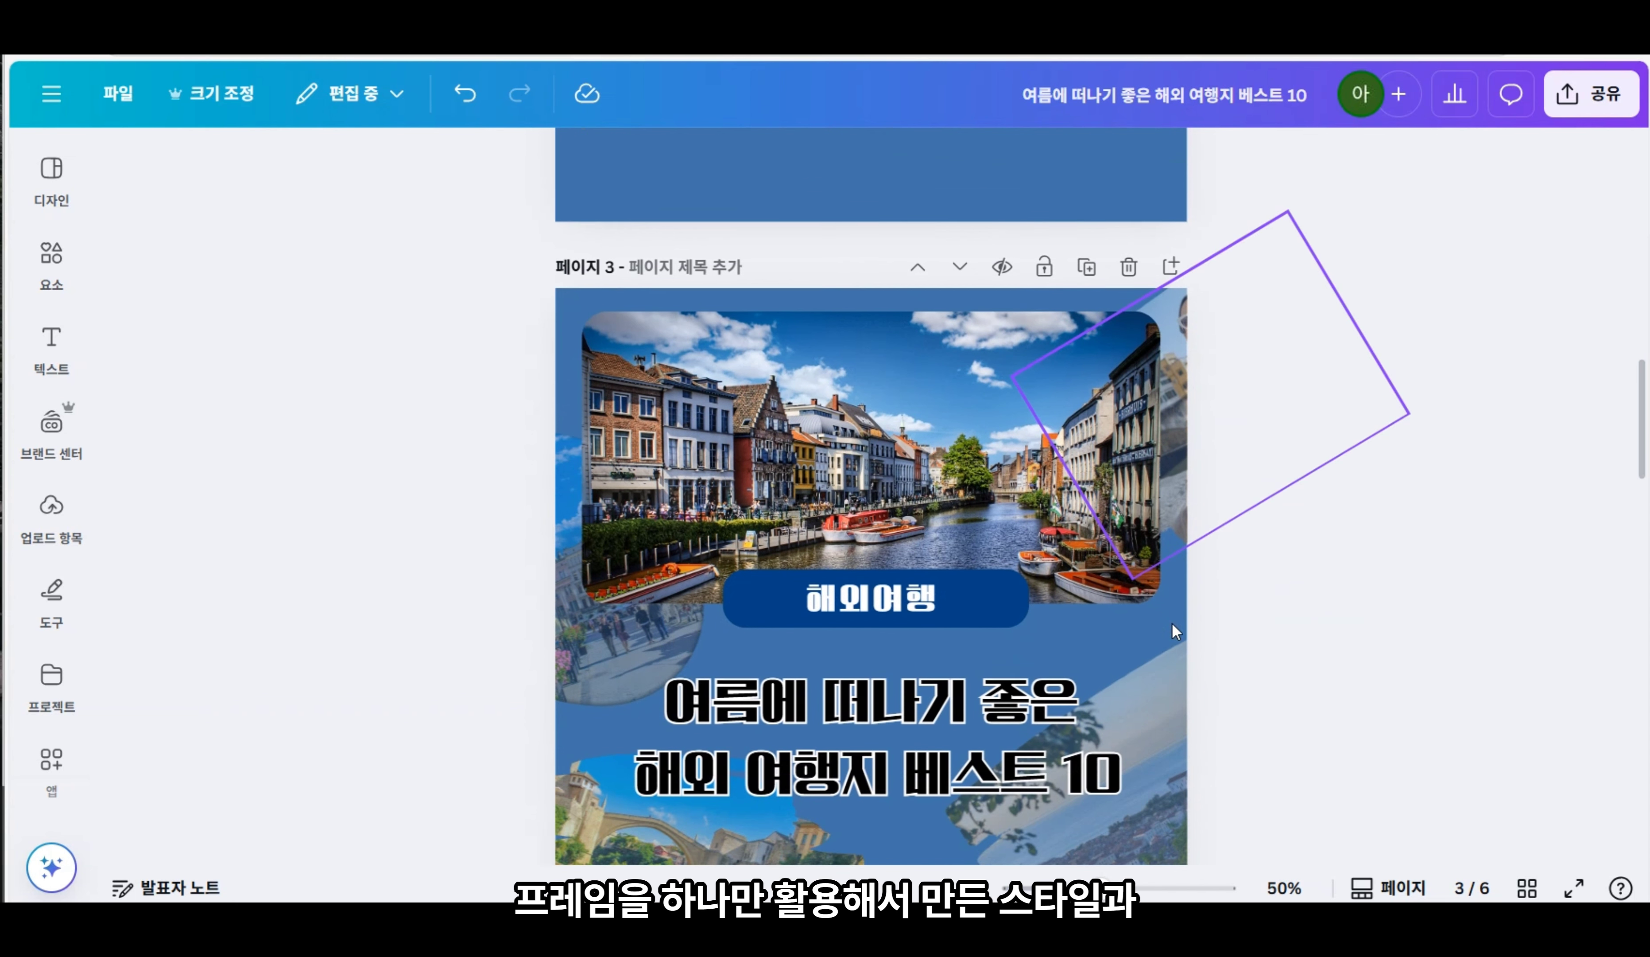
scroll(1249, 554, "down", 2)
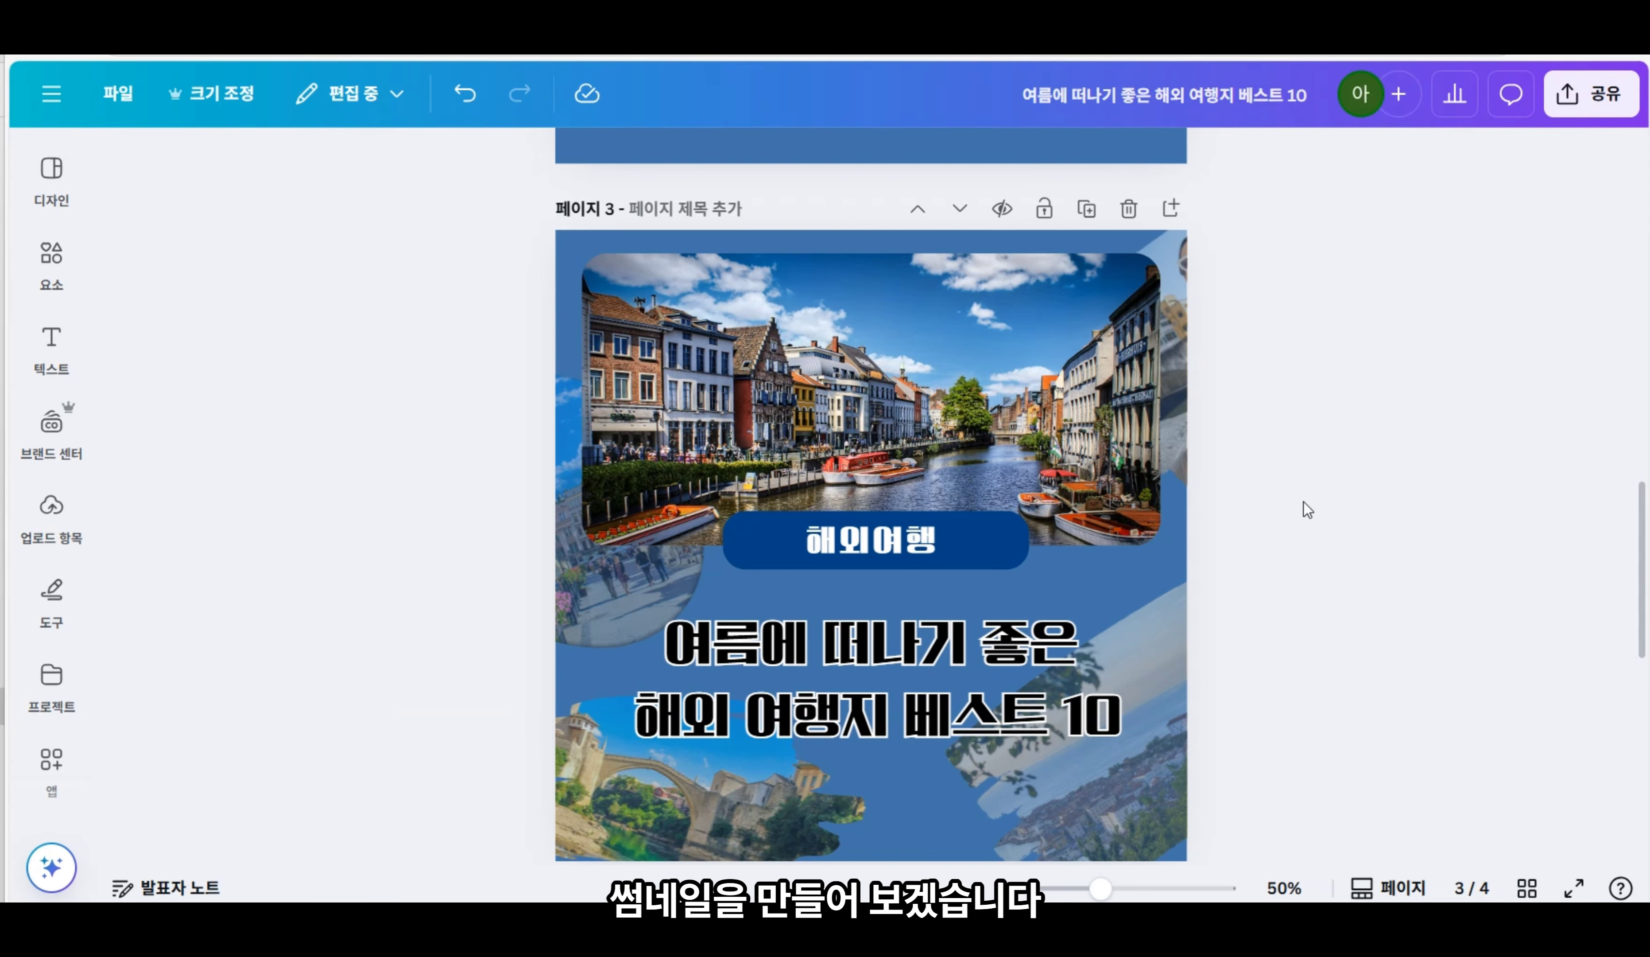
- Add a blank page after page 3 and insert a four-cell grid, two by two, that fills it
key("ctrl+Return")
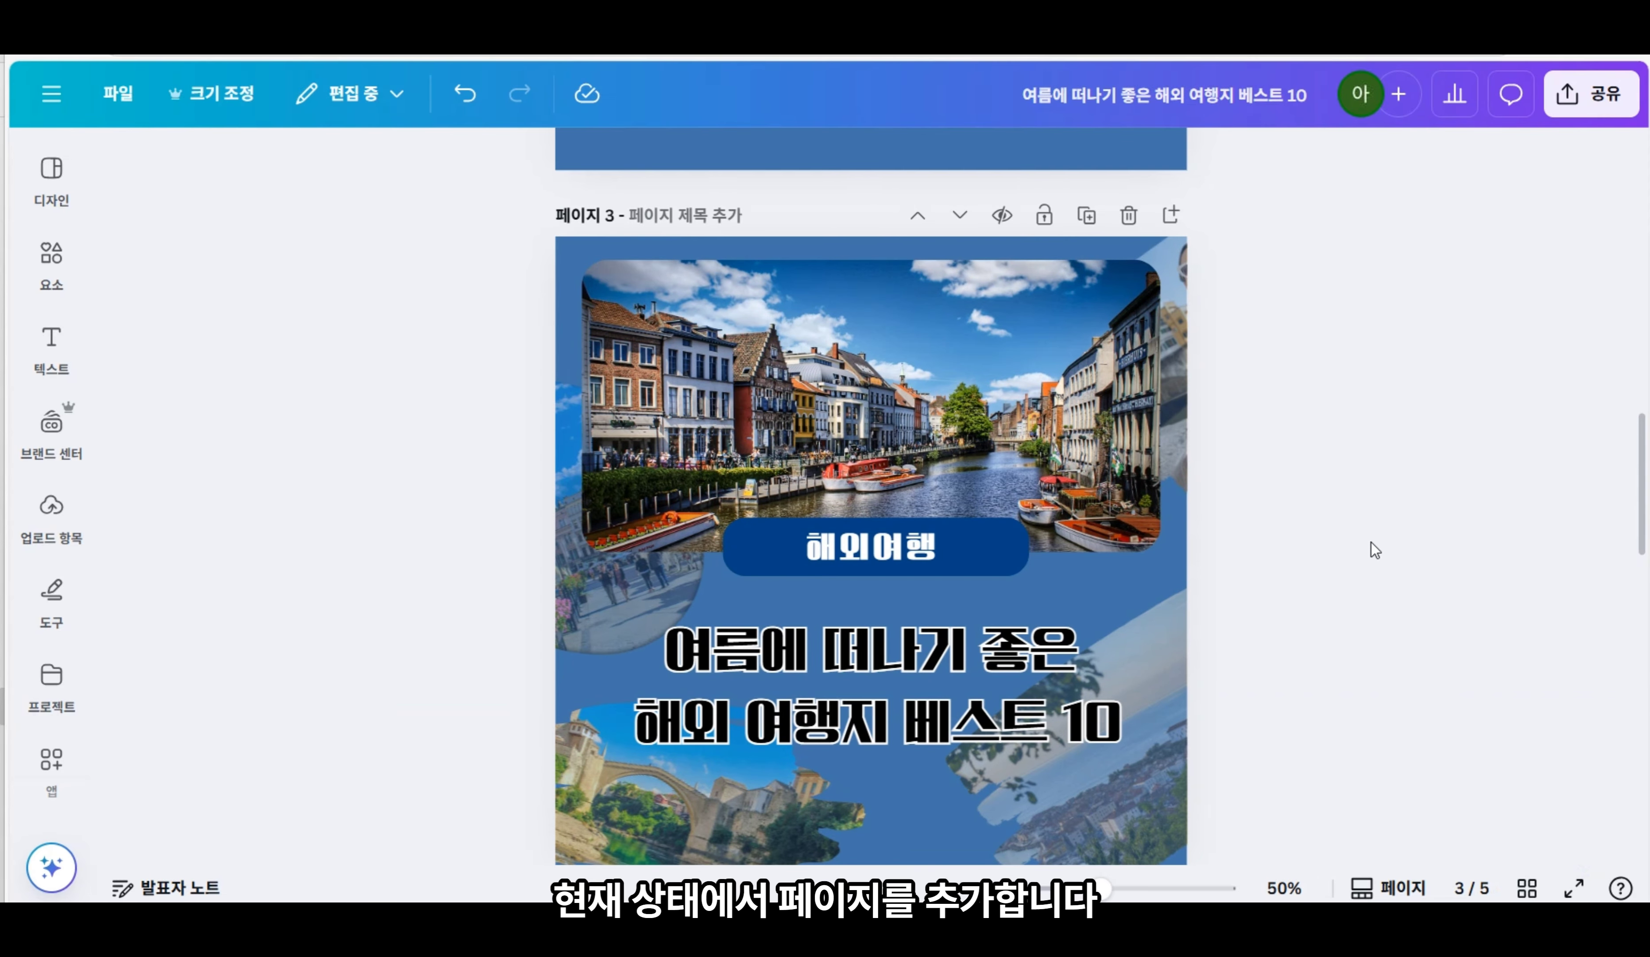
left_click(1171, 217)
left_click(39, 275)
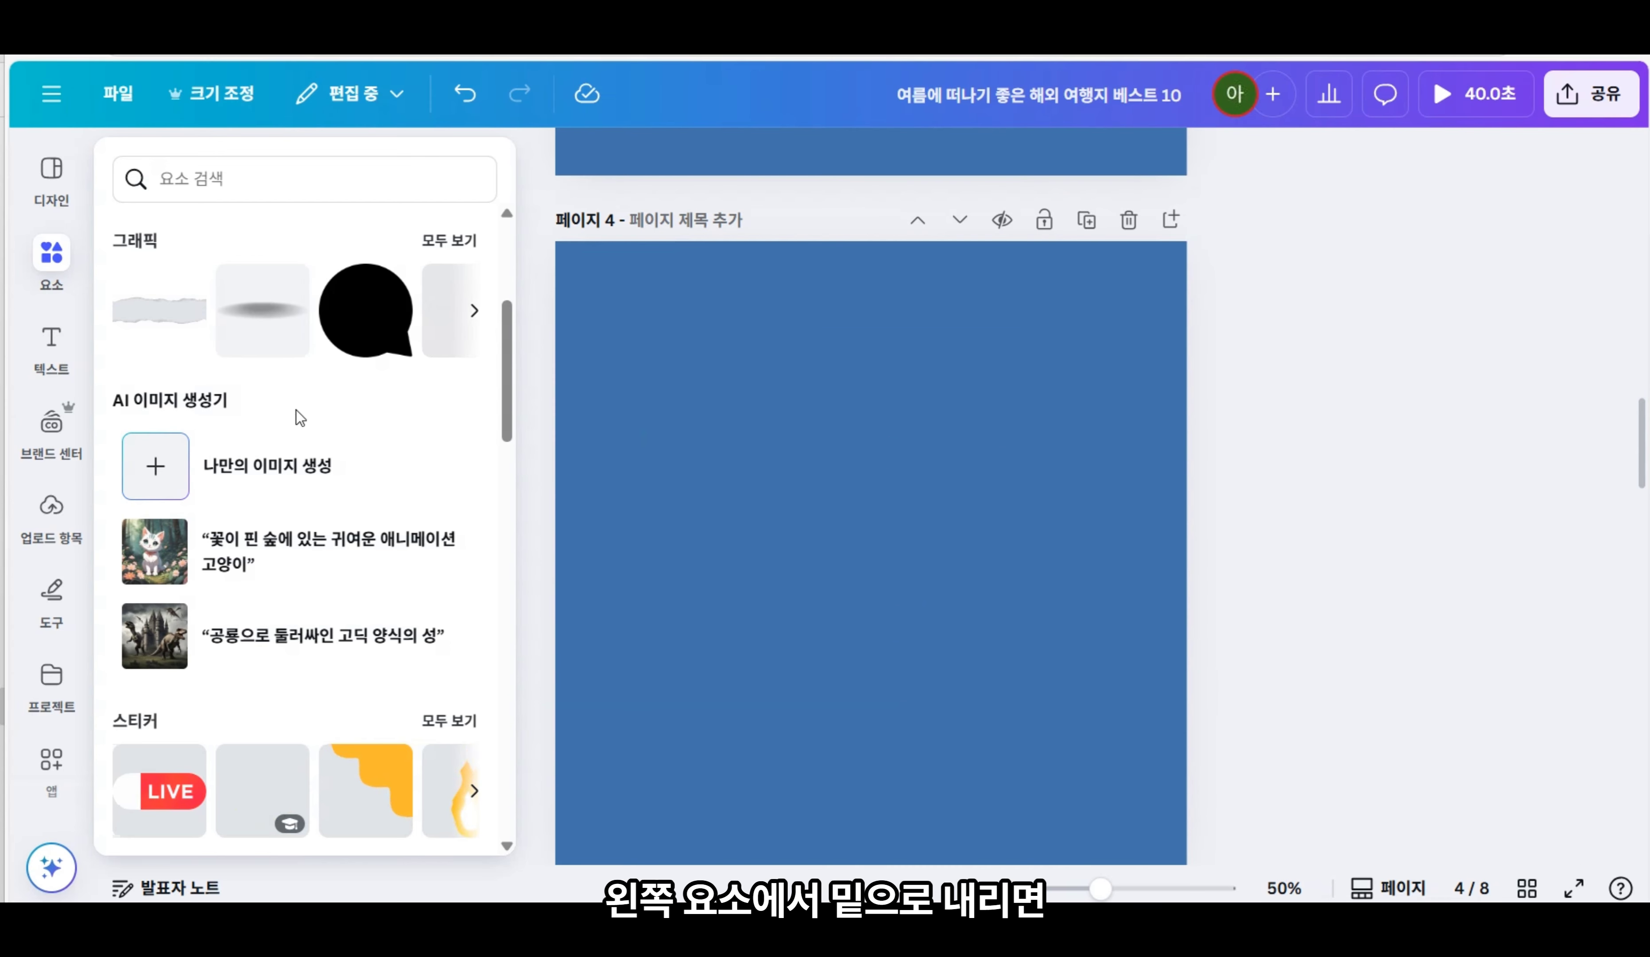
scroll(299, 414, "down", 10)
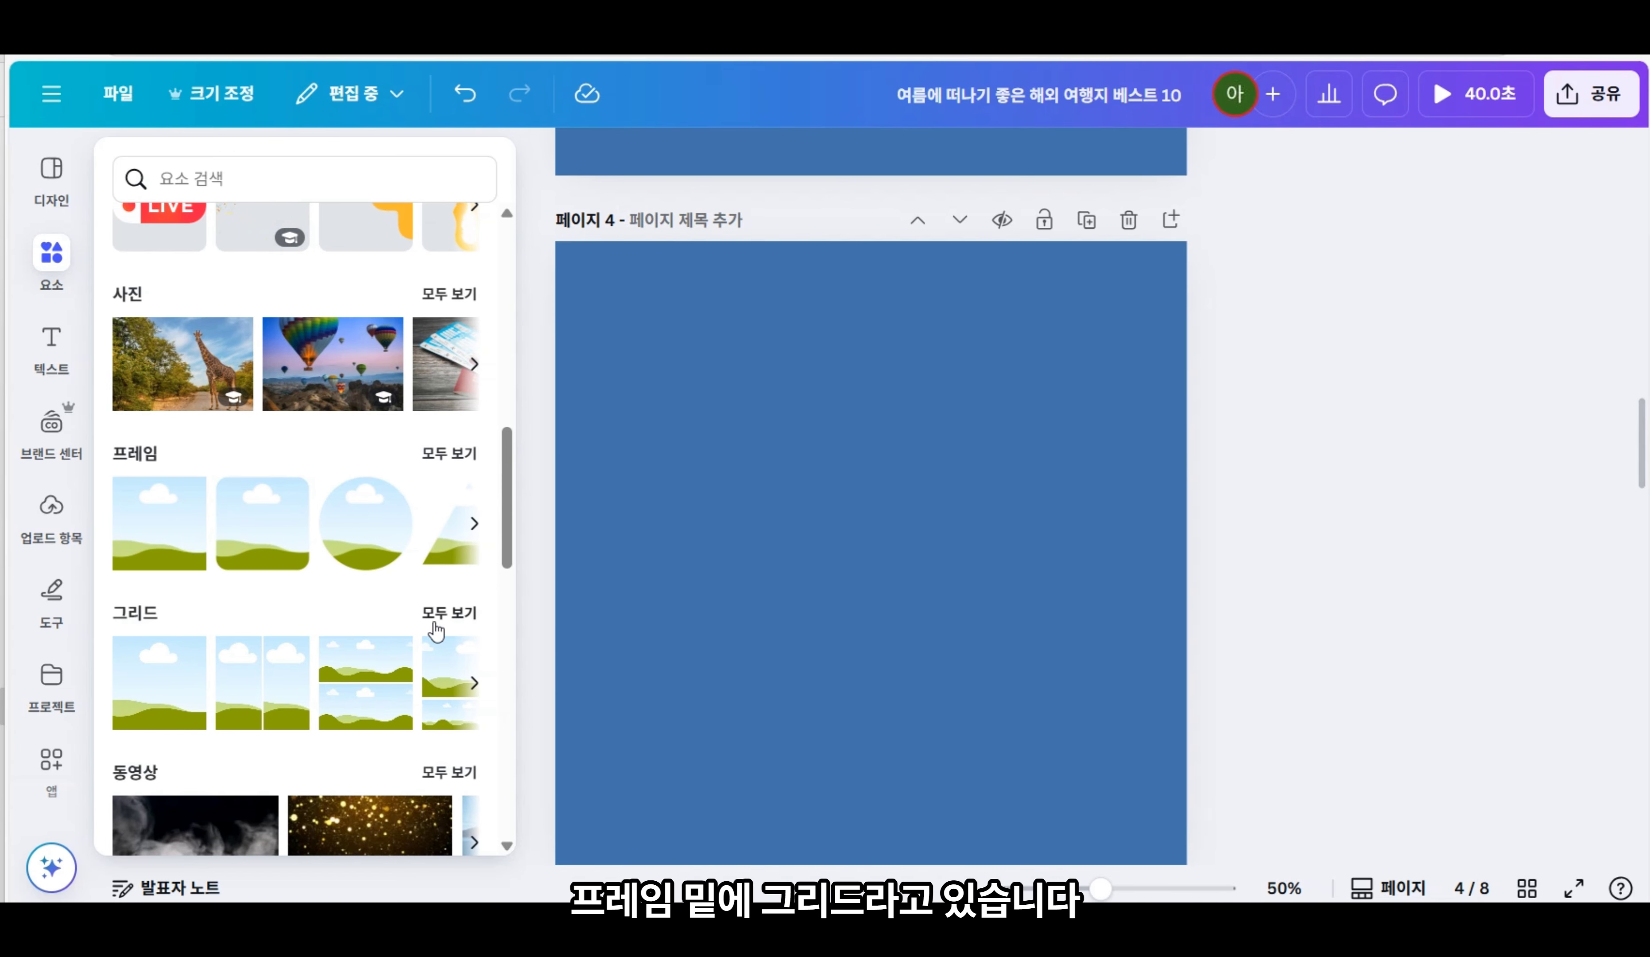
left_click(453, 615)
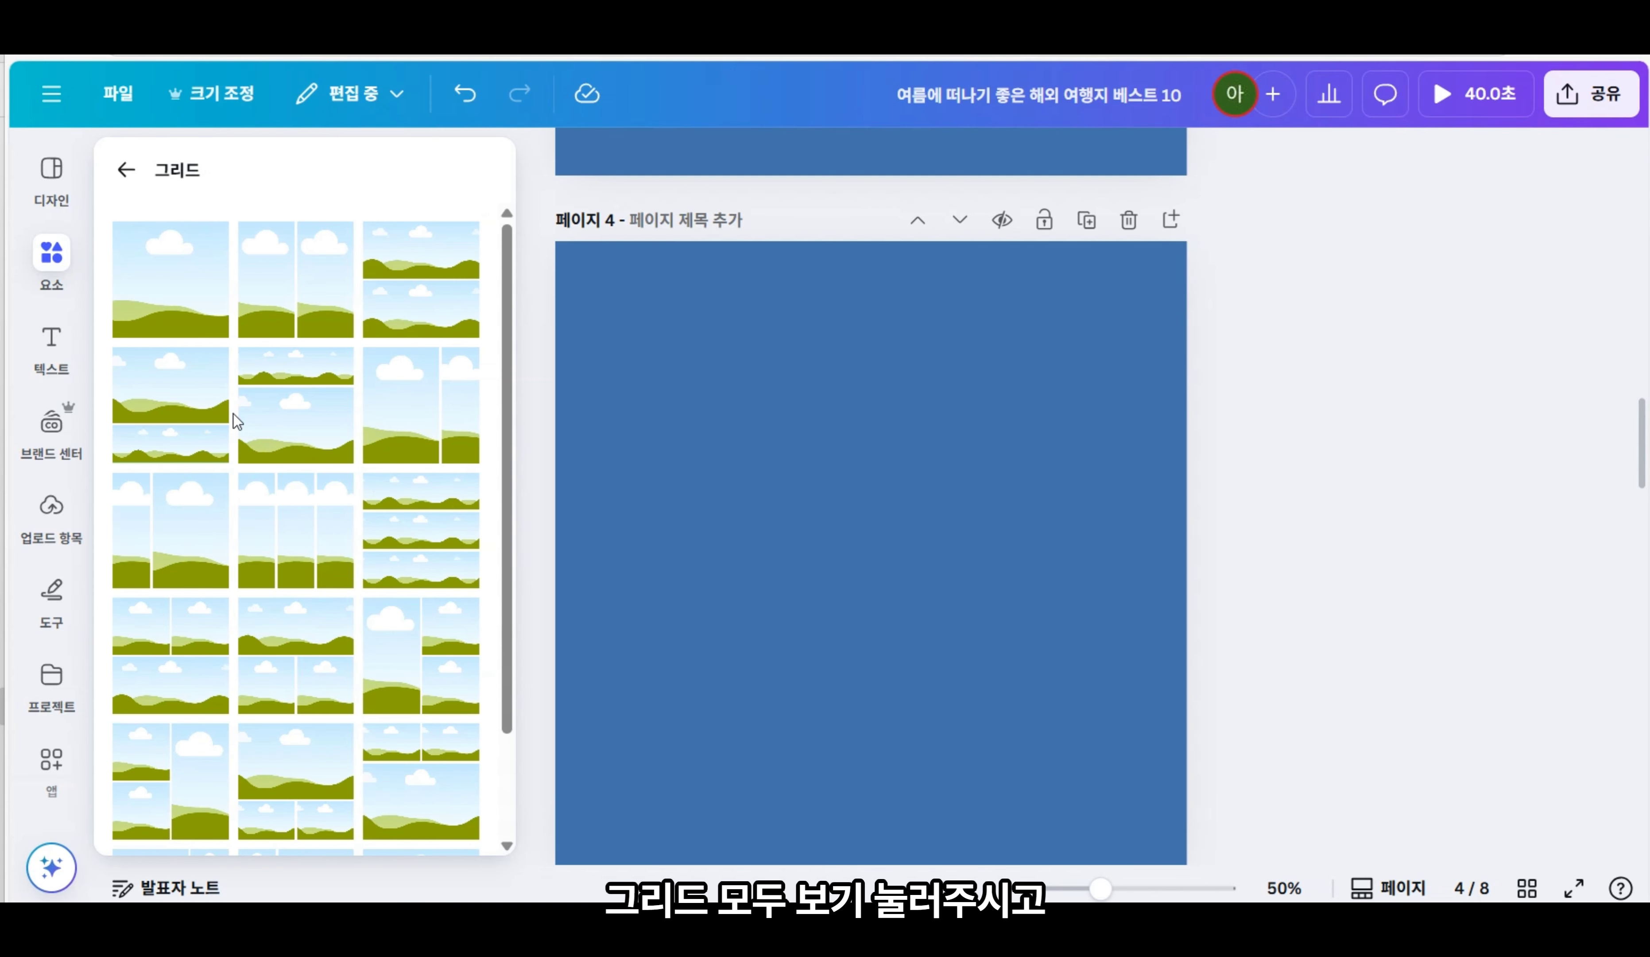
scroll(237, 420, "down", 10)
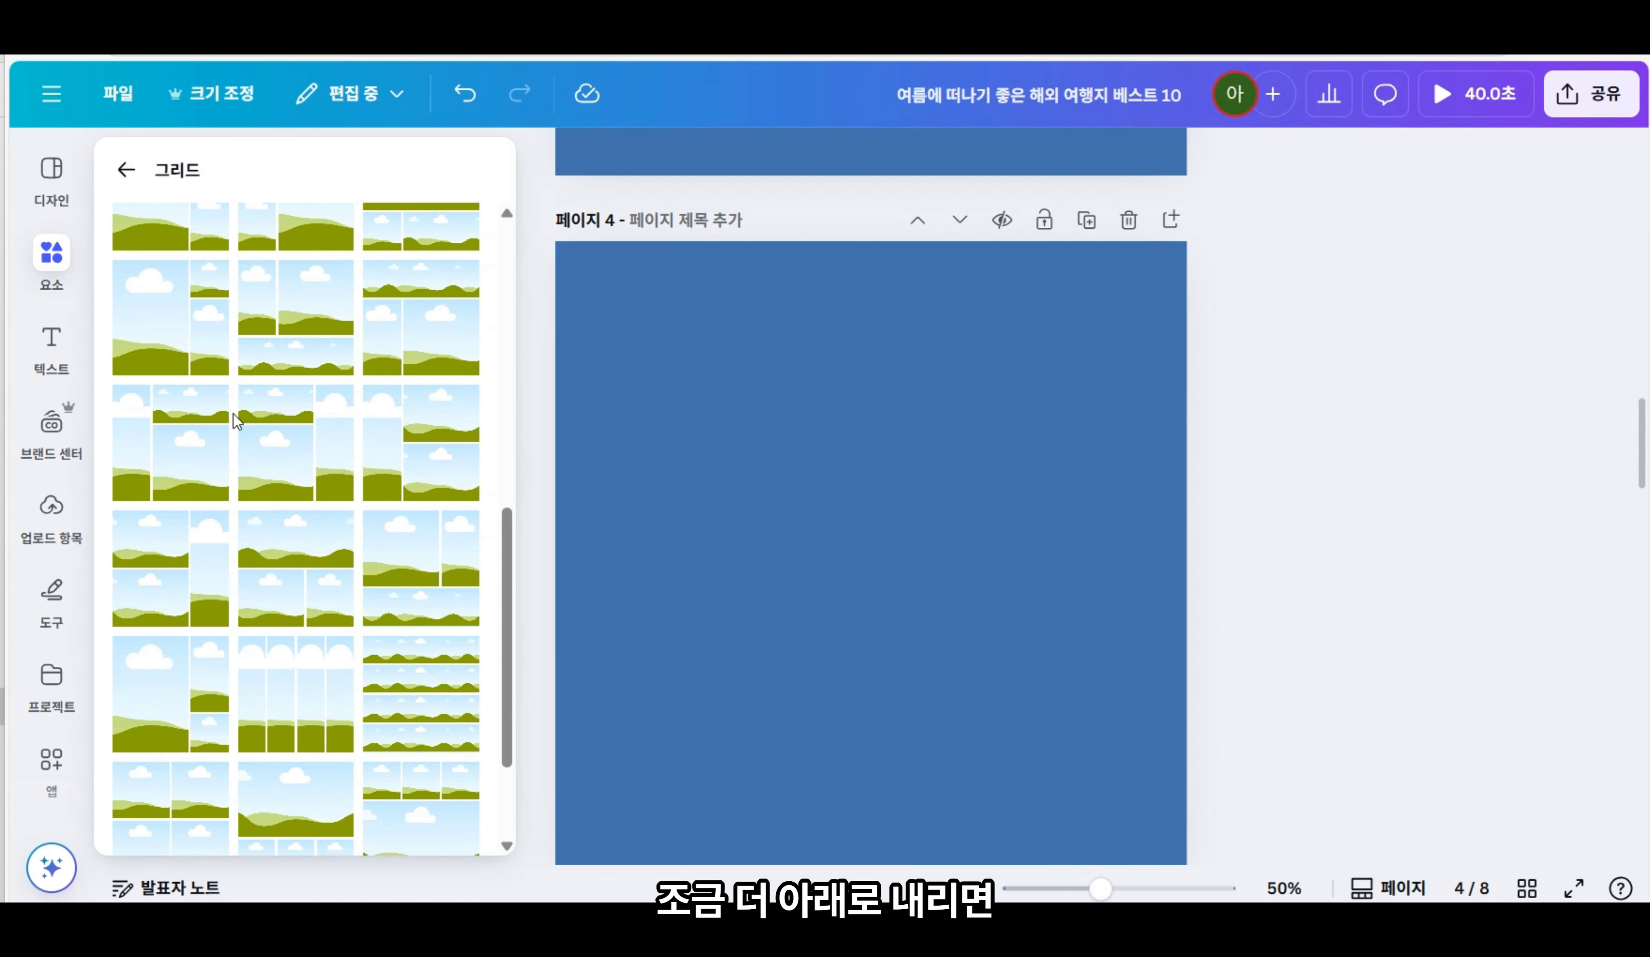
scroll(235, 508, "down", 2)
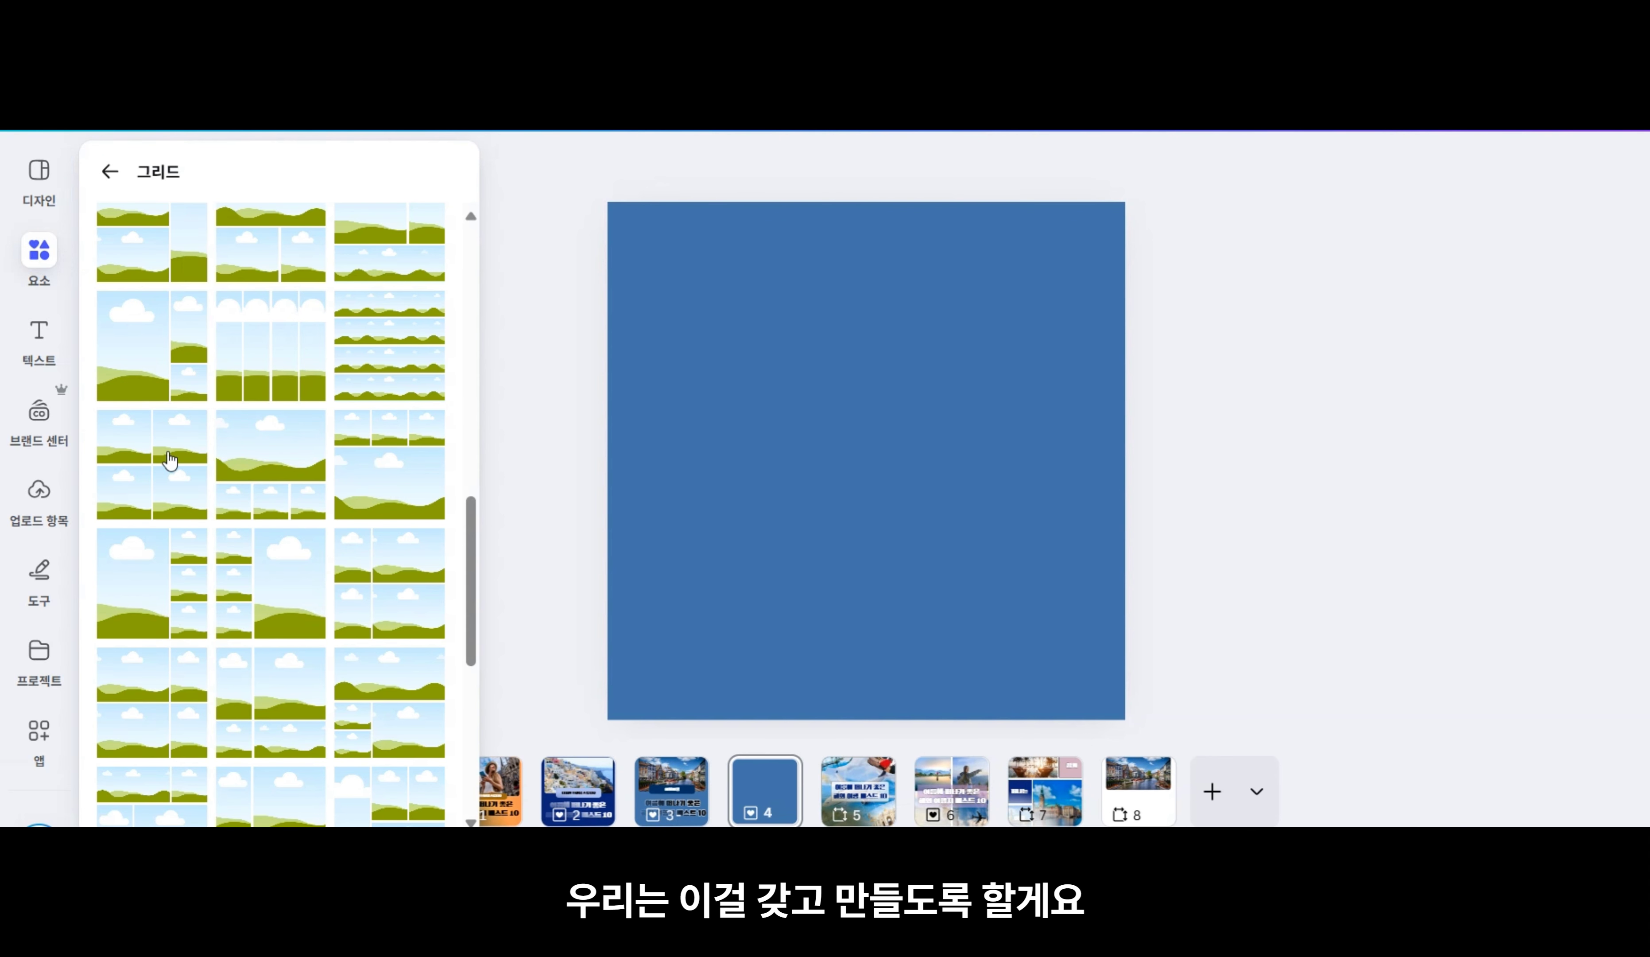
left_click(162, 454)
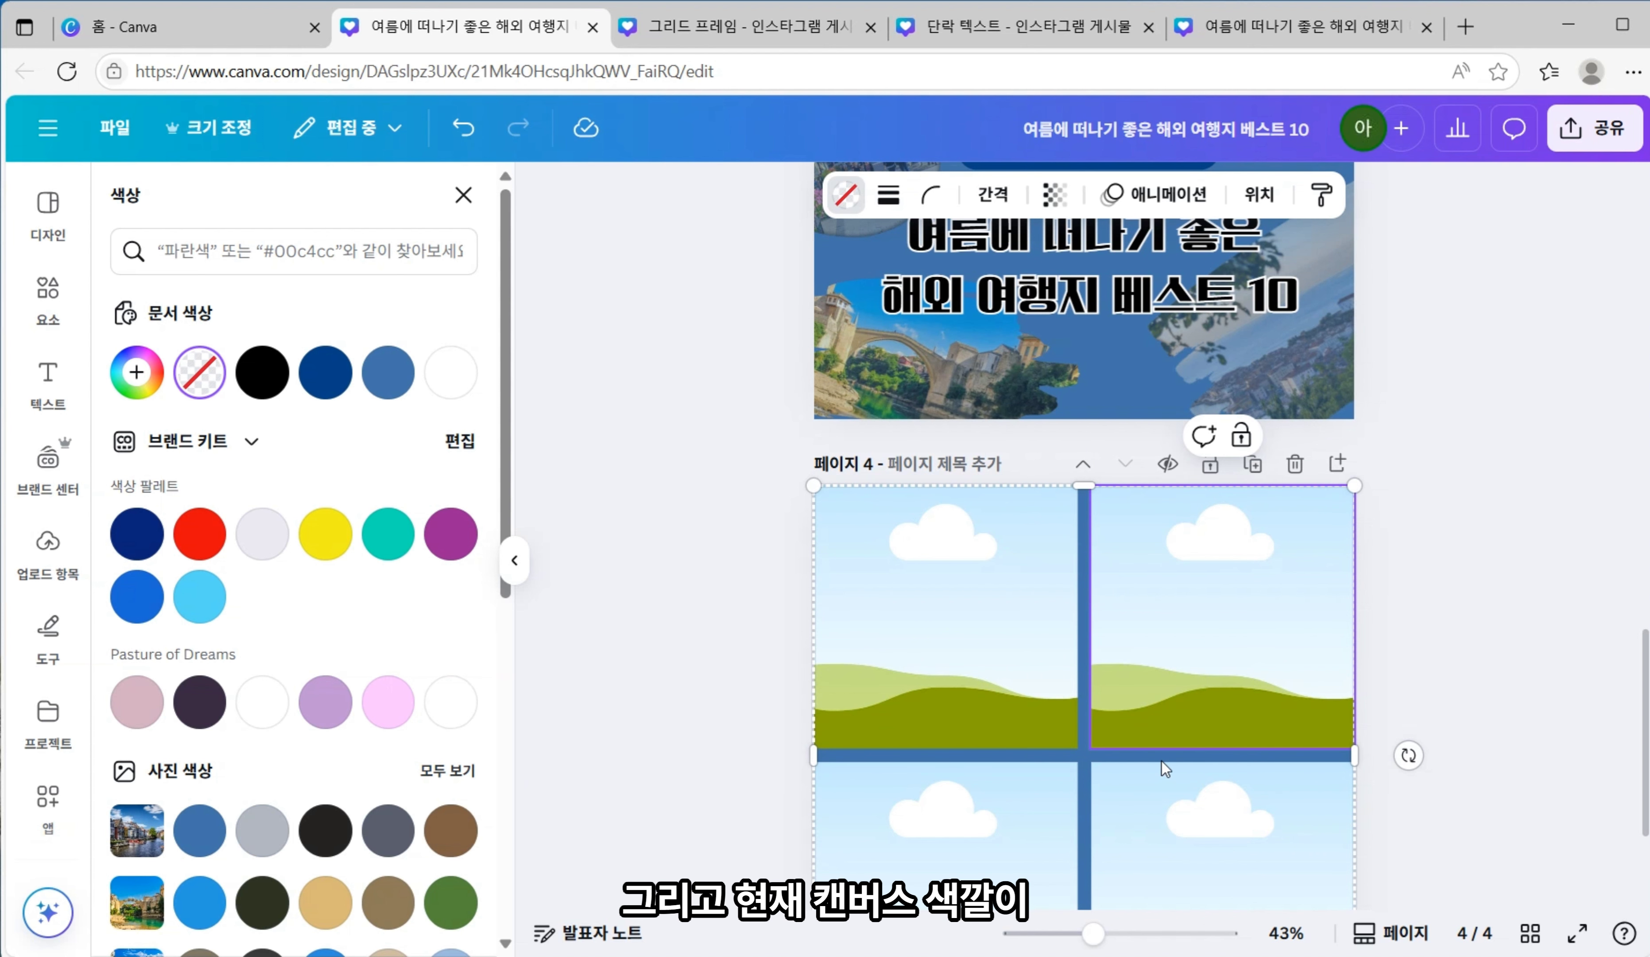
- Shift the grid down to expose the canvas, set page 4's background to white (#ffffff), and move the grid back to fill the page
scroll(1088, 508, "down", 3)
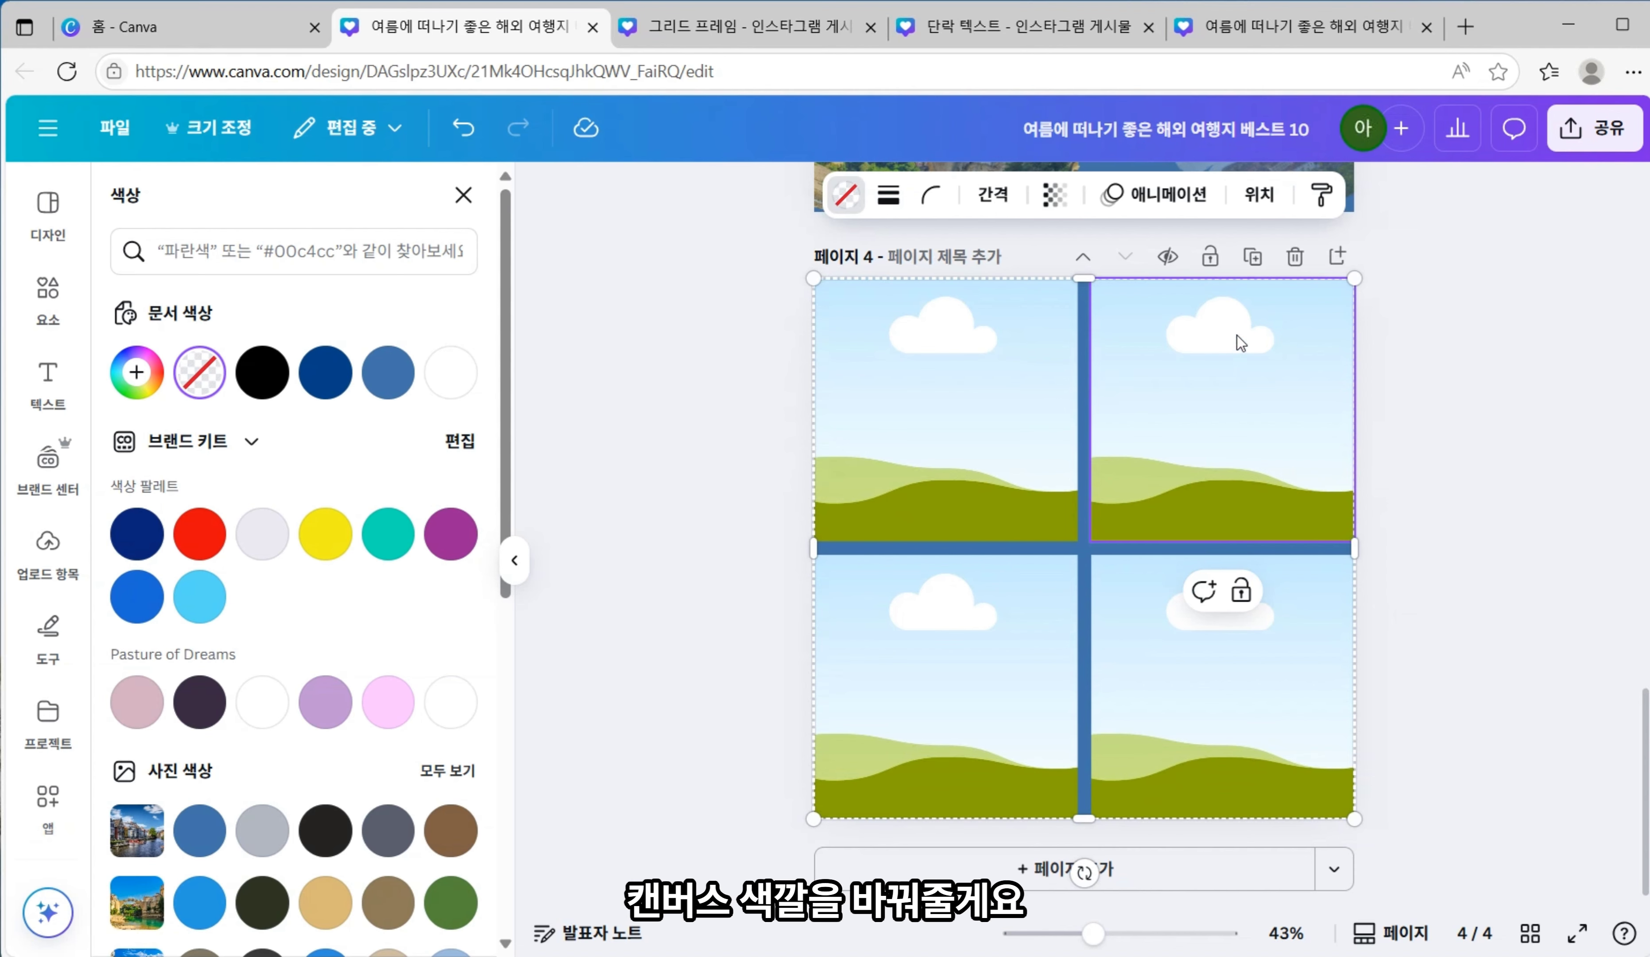
left_click_drag(1240, 342, 1235, 417)
left_click(1286, 336)
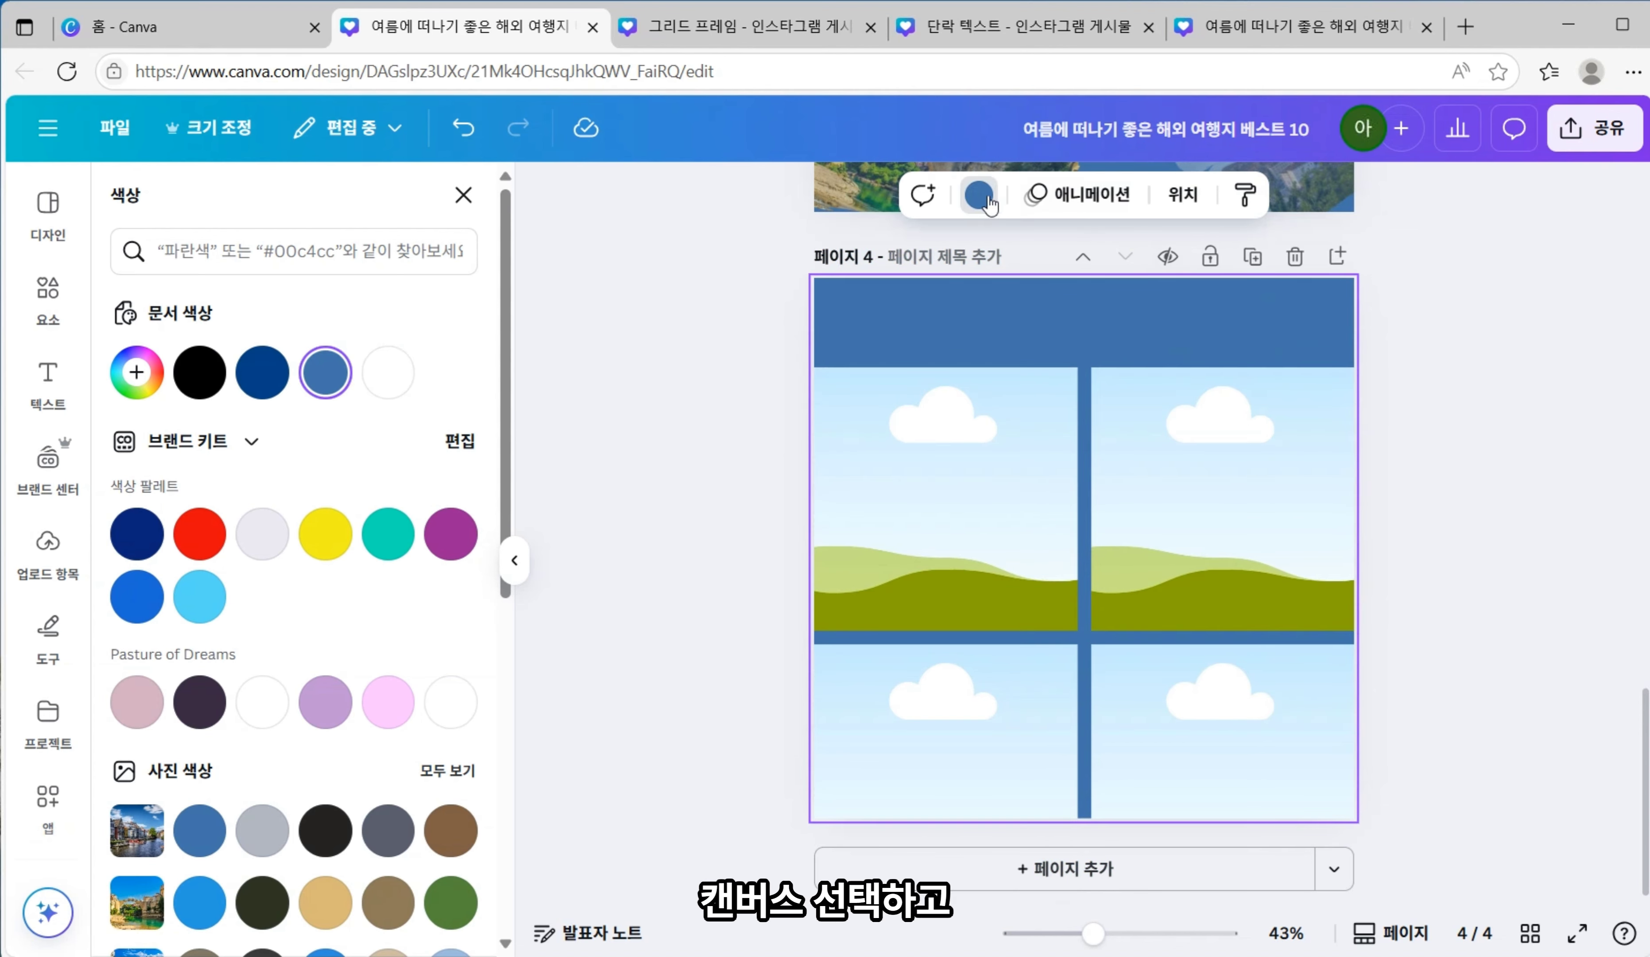
left_click(979, 195)
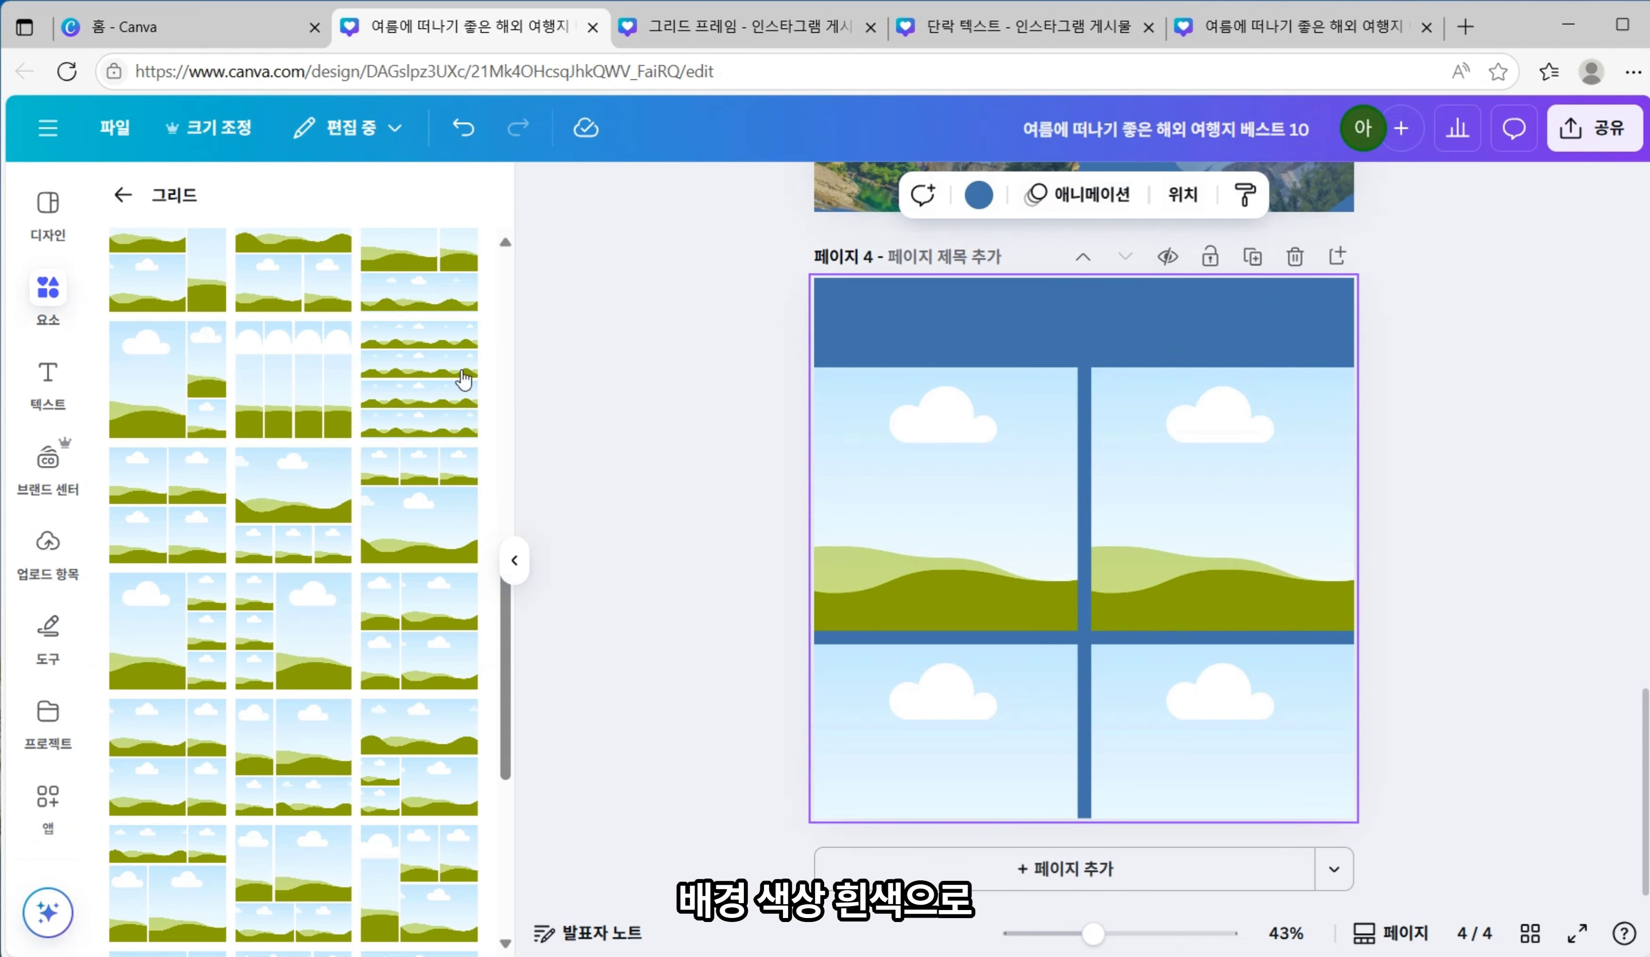
left_click(980, 197)
left_click(388, 372)
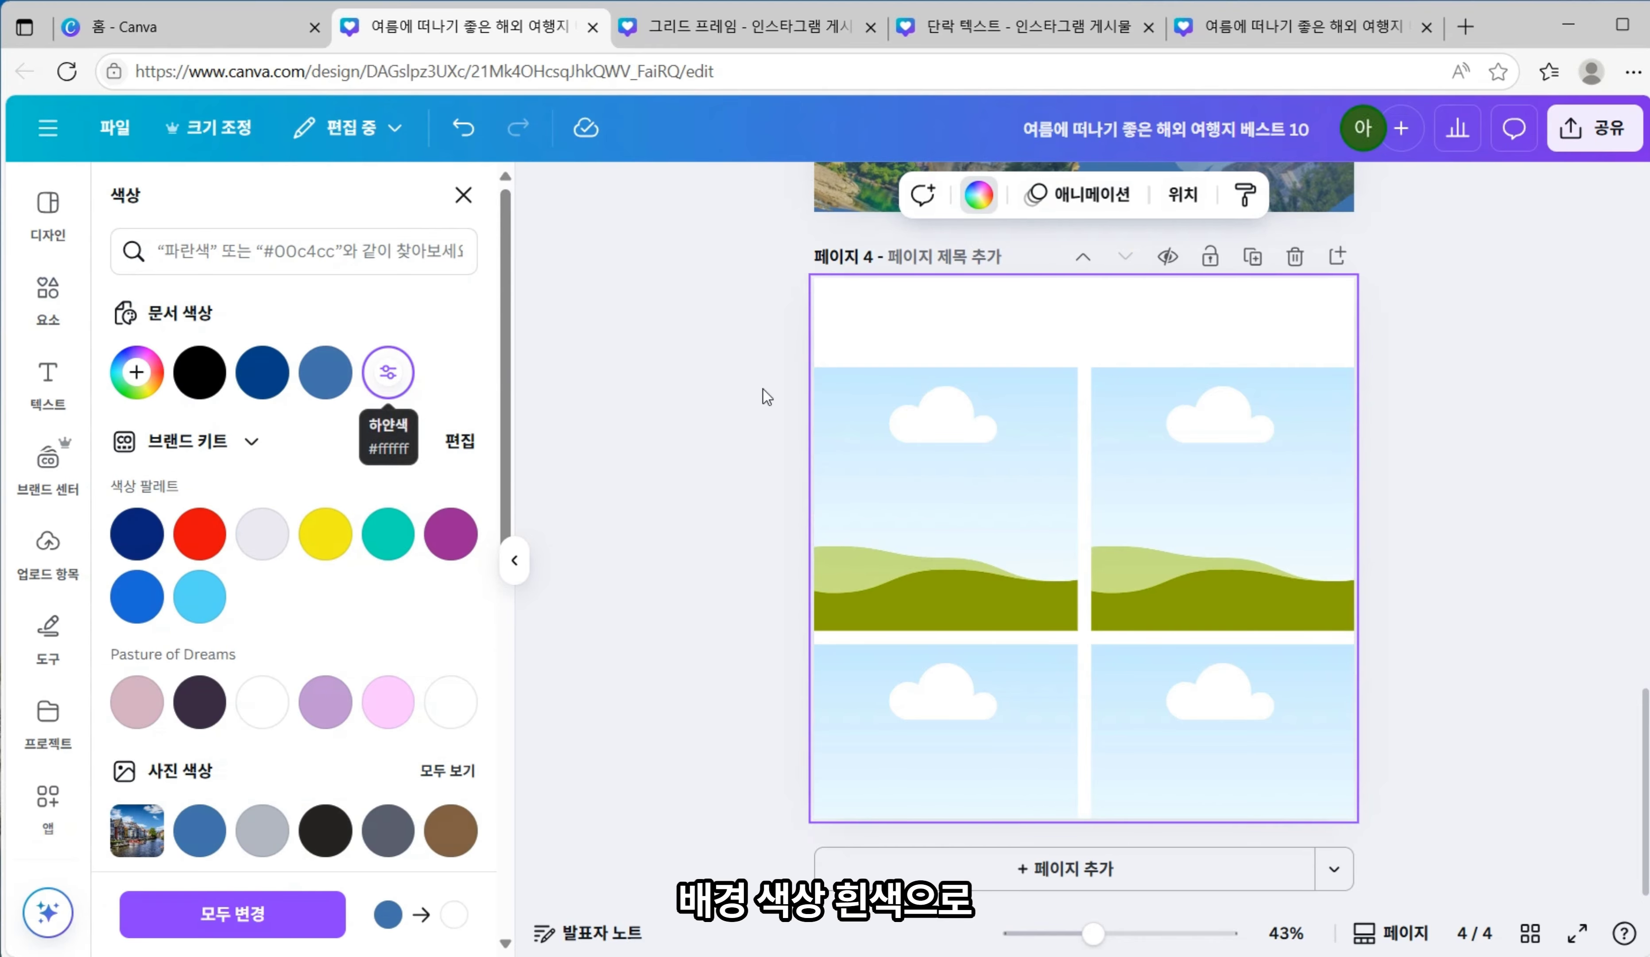
left_click(1183, 649)
left_click_drag(1205, 601, 1249, 504)
left_click(1493, 559)
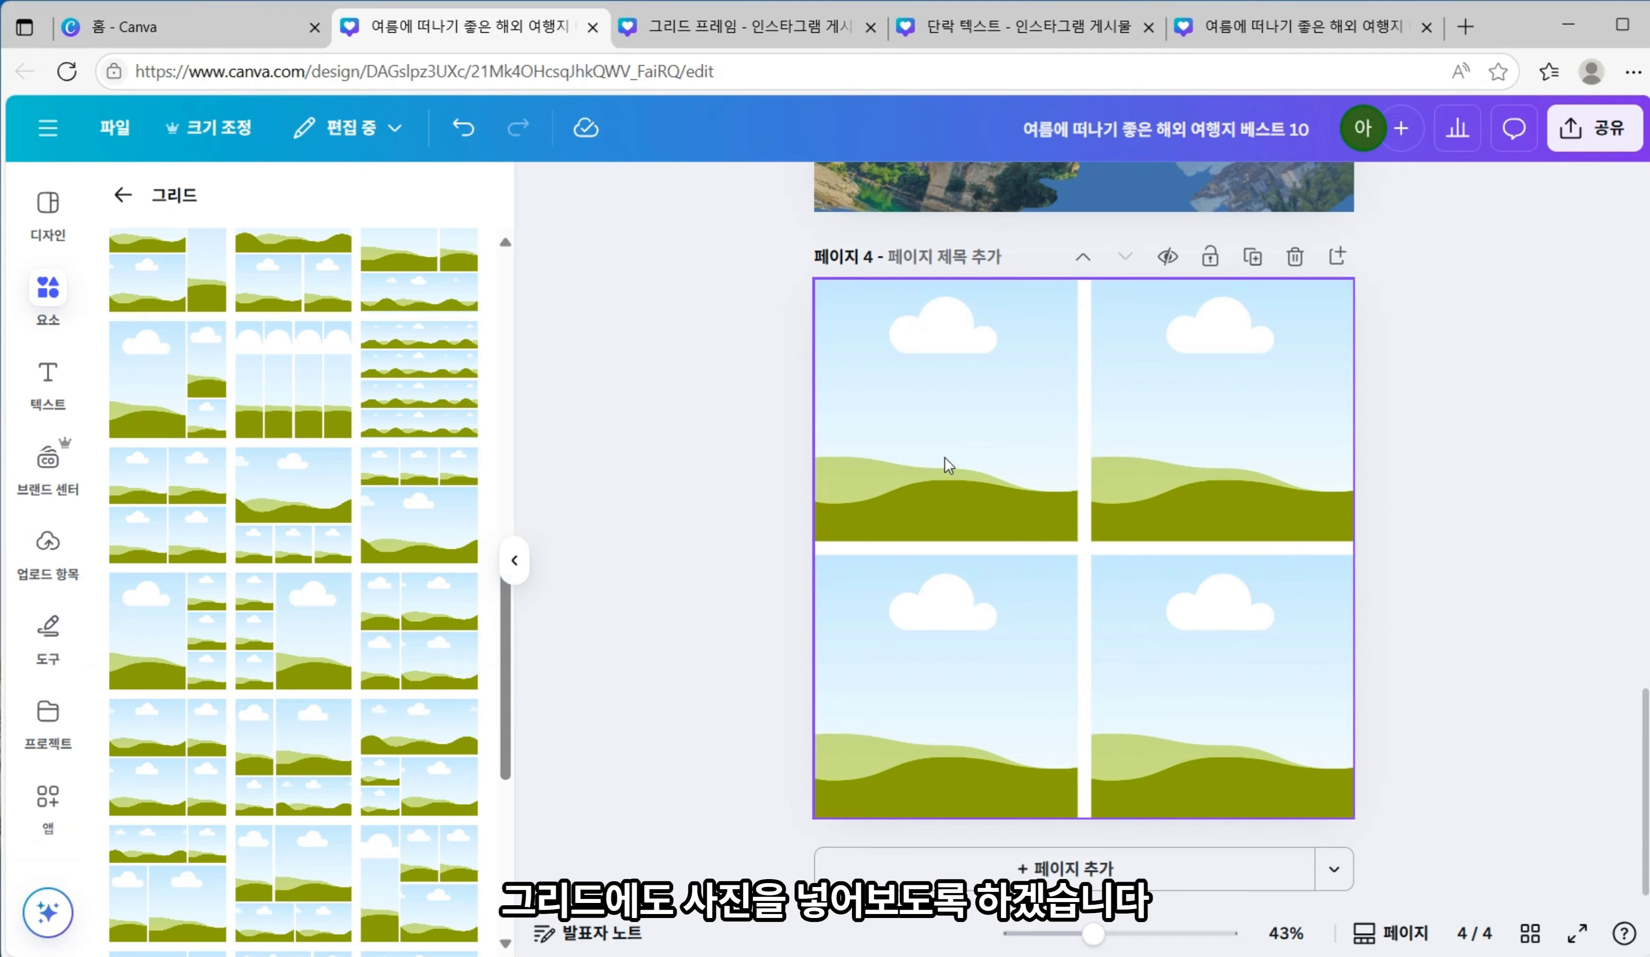
- Search the photos for 유럽여행 and fill the four grid cells with bridge, red-sweater woman, seaside town and canal travellers photos
left_click(49, 322)
left_click(164, 213)
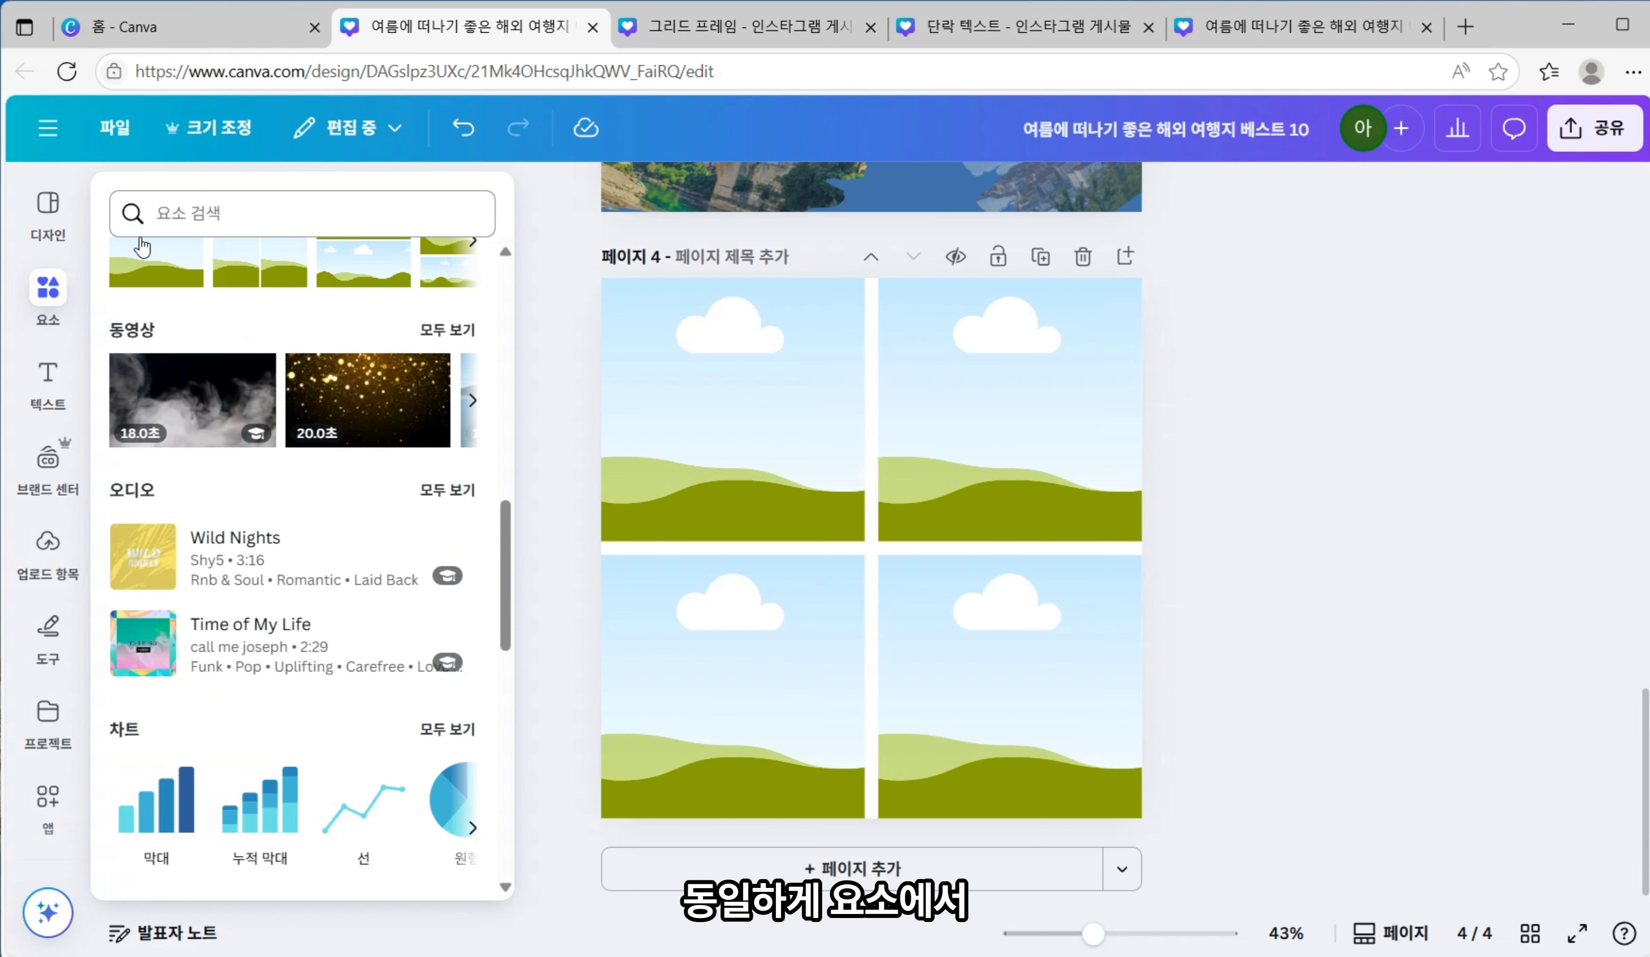
left_click(155, 321)
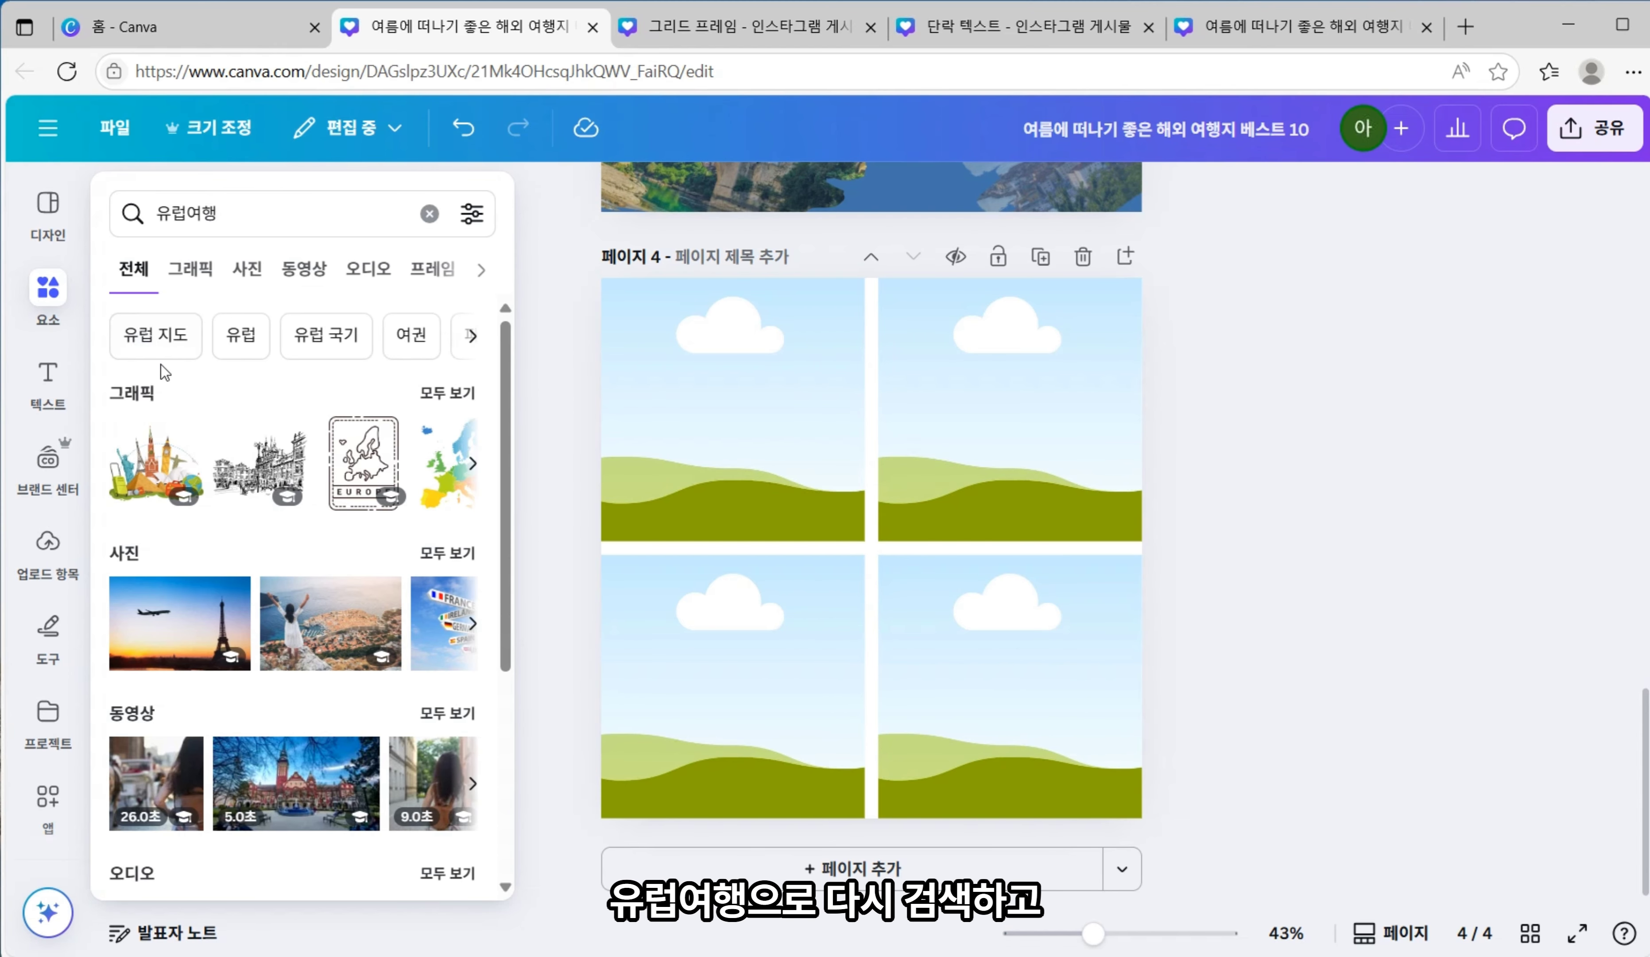
left_click(250, 273)
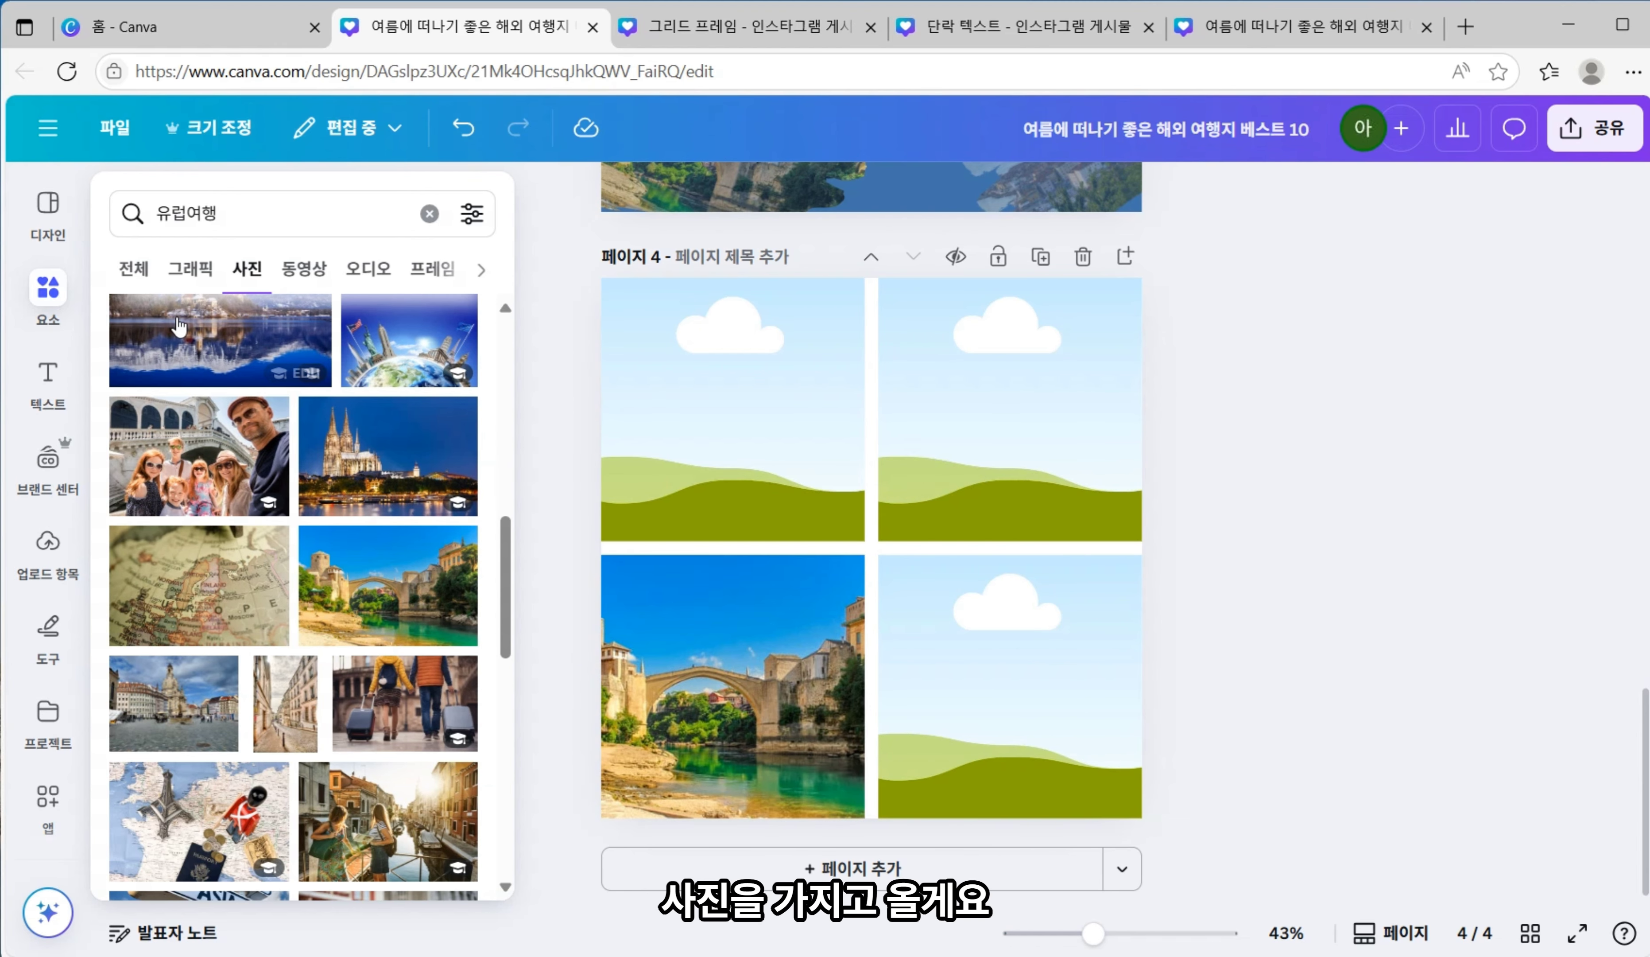
scroll(169, 327, "down", 2)
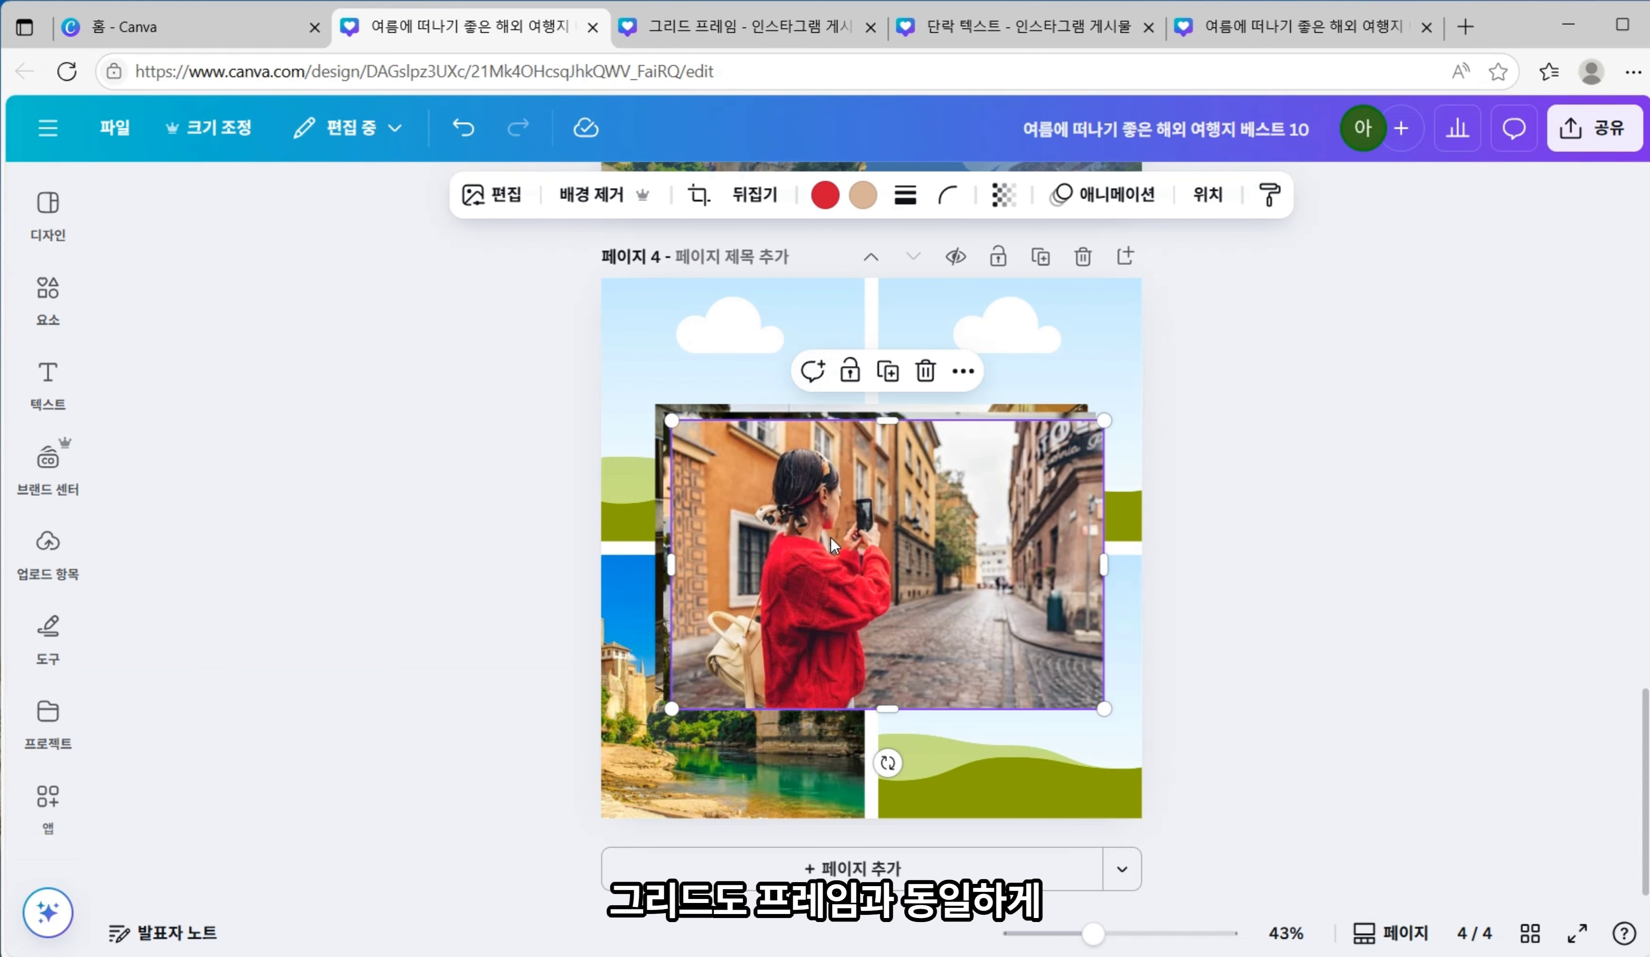
left_click_drag(864, 564, 864, 313)
left_click_drag(874, 460, 1006, 430)
- Shift the crops of the lower-right canal photo and the upper-left red-sweater photo to the right to center their subjects
double_click(1025, 674)
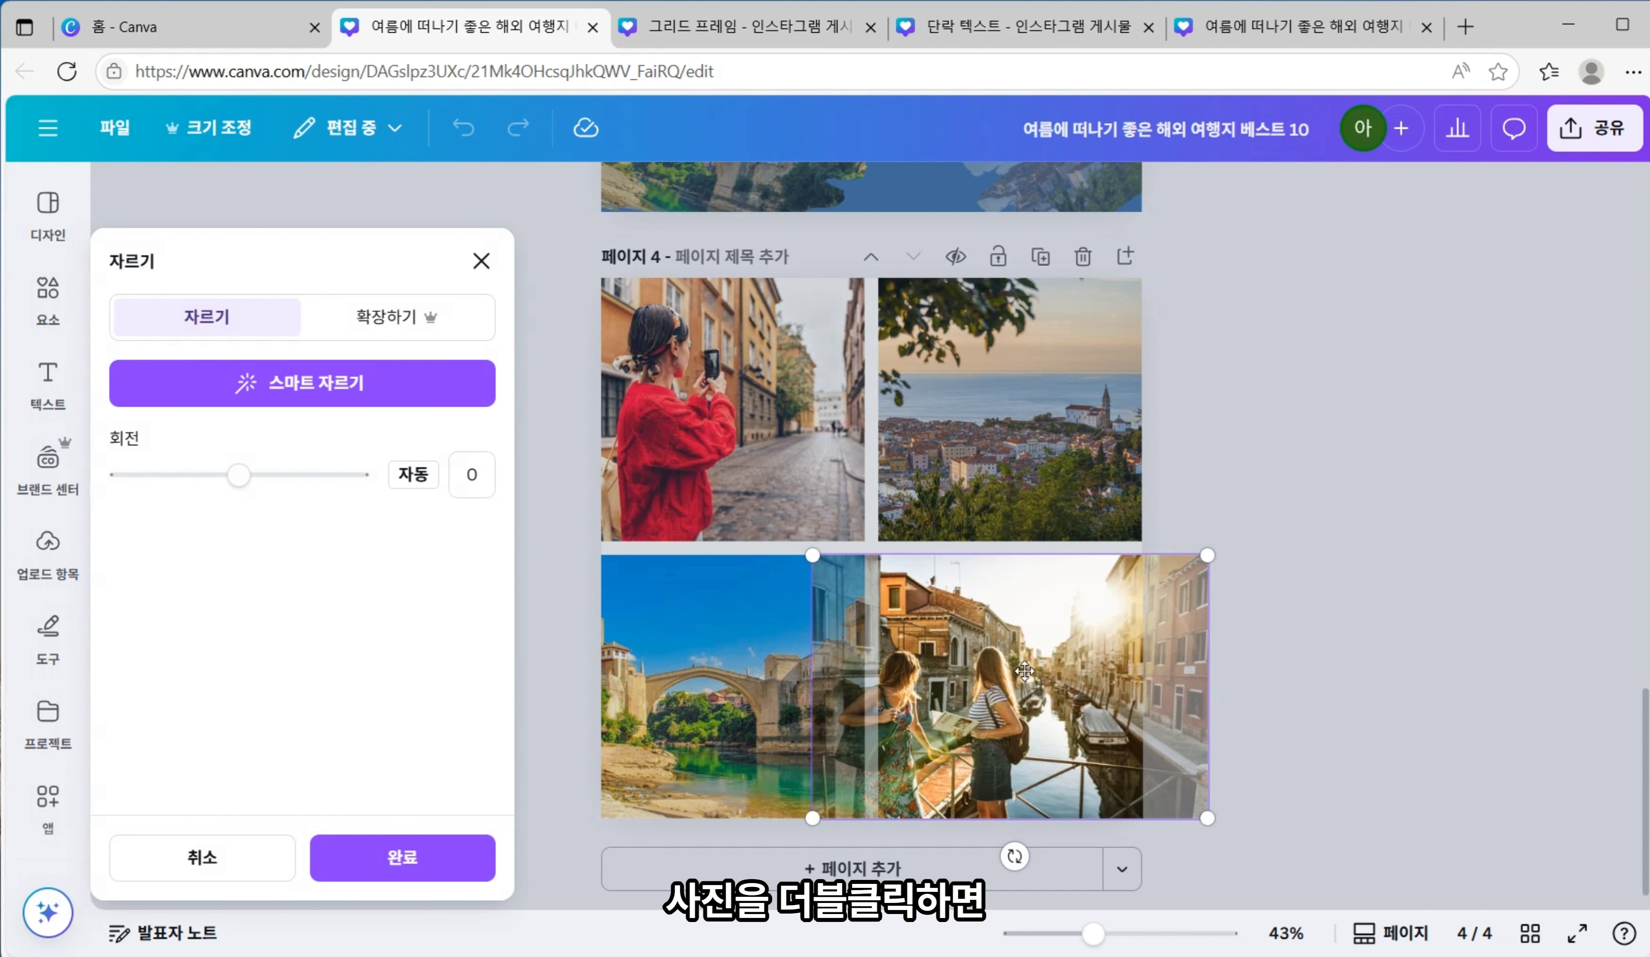
left_click_drag(1025, 674, 1082, 674)
left_click(762, 499)
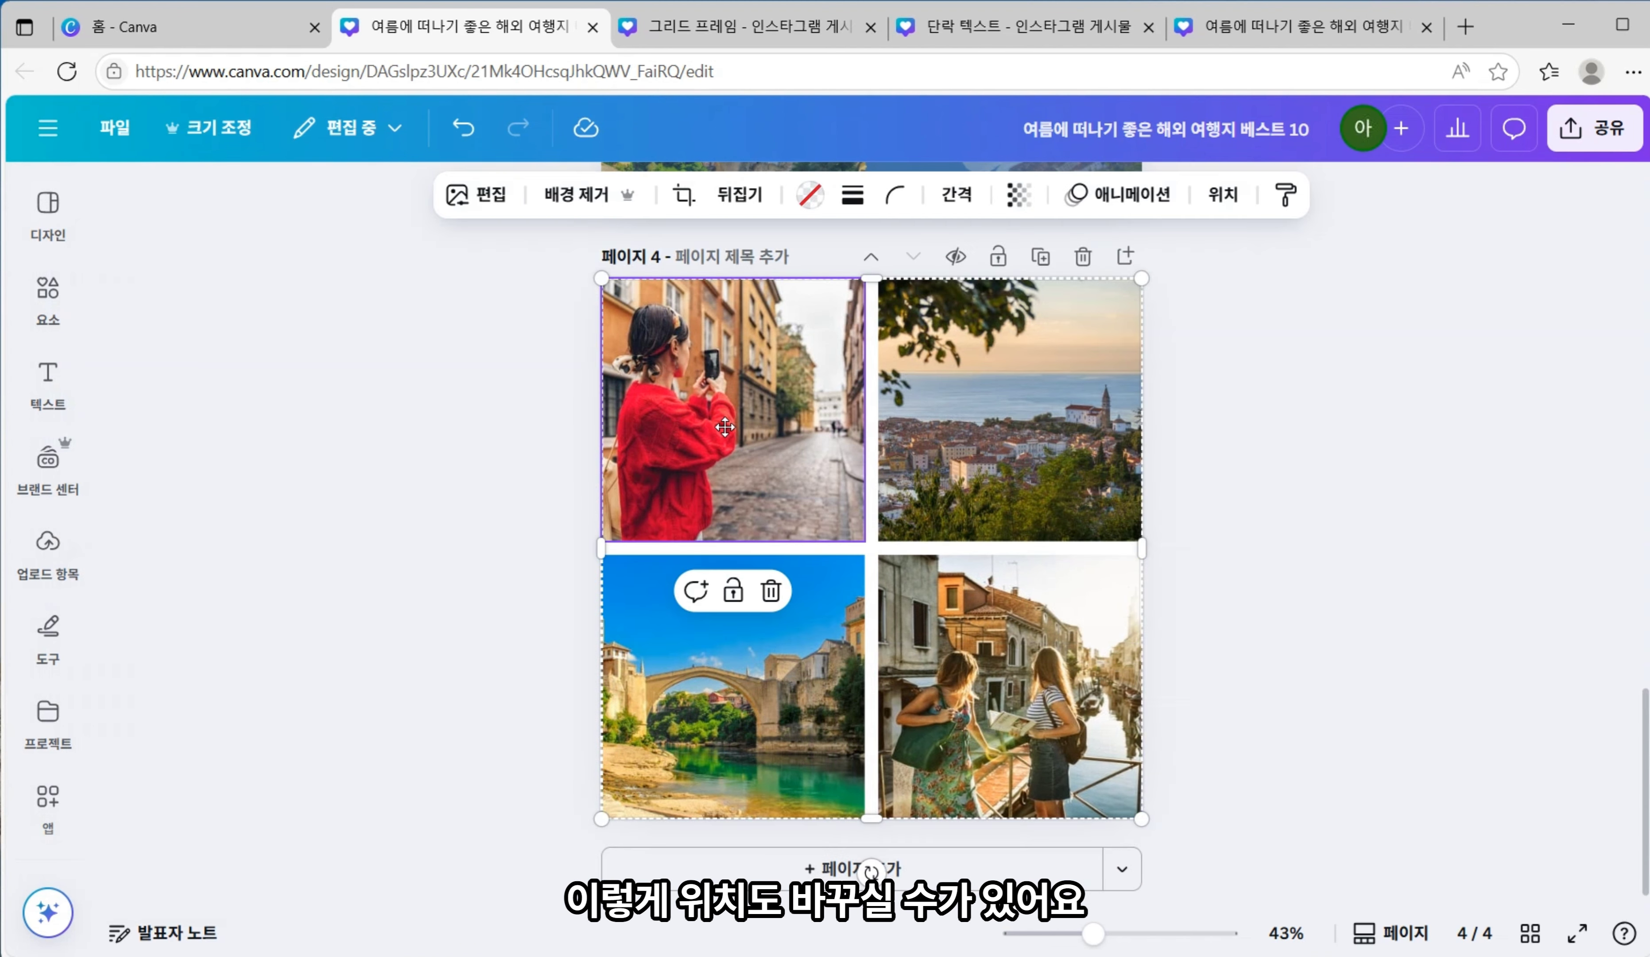
double_click(828, 421)
left_click_drag(827, 421, 854, 420)
left_click(805, 578)
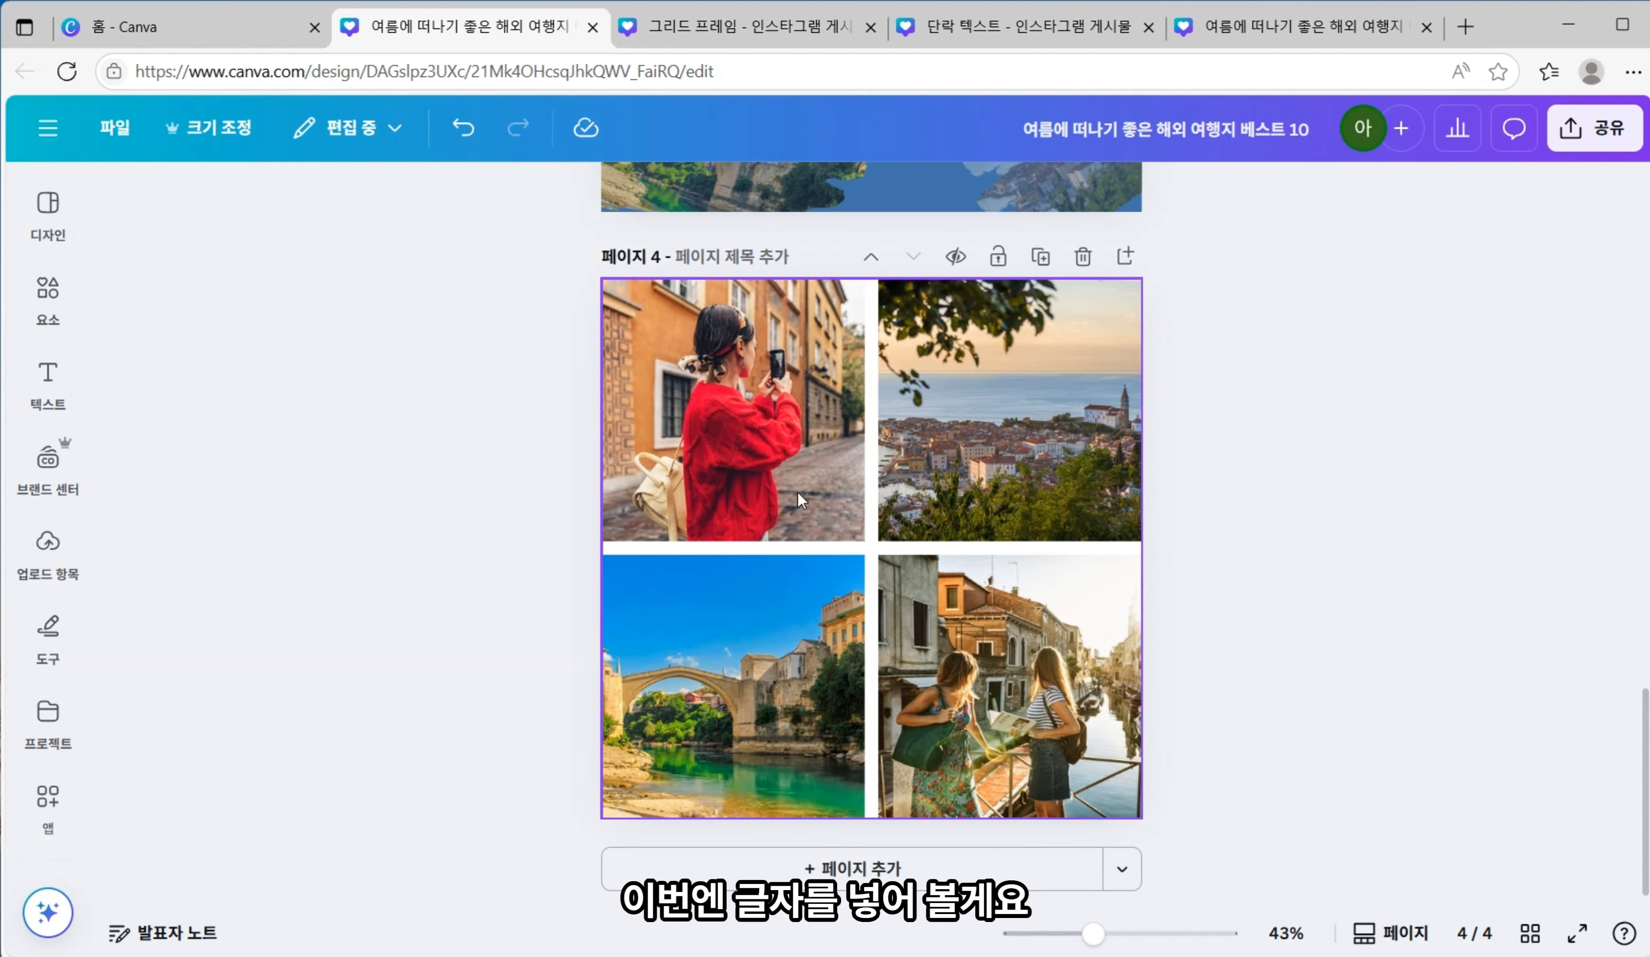
- Add a new text box at the center of the photo grid on page 4
left_click(50, 398)
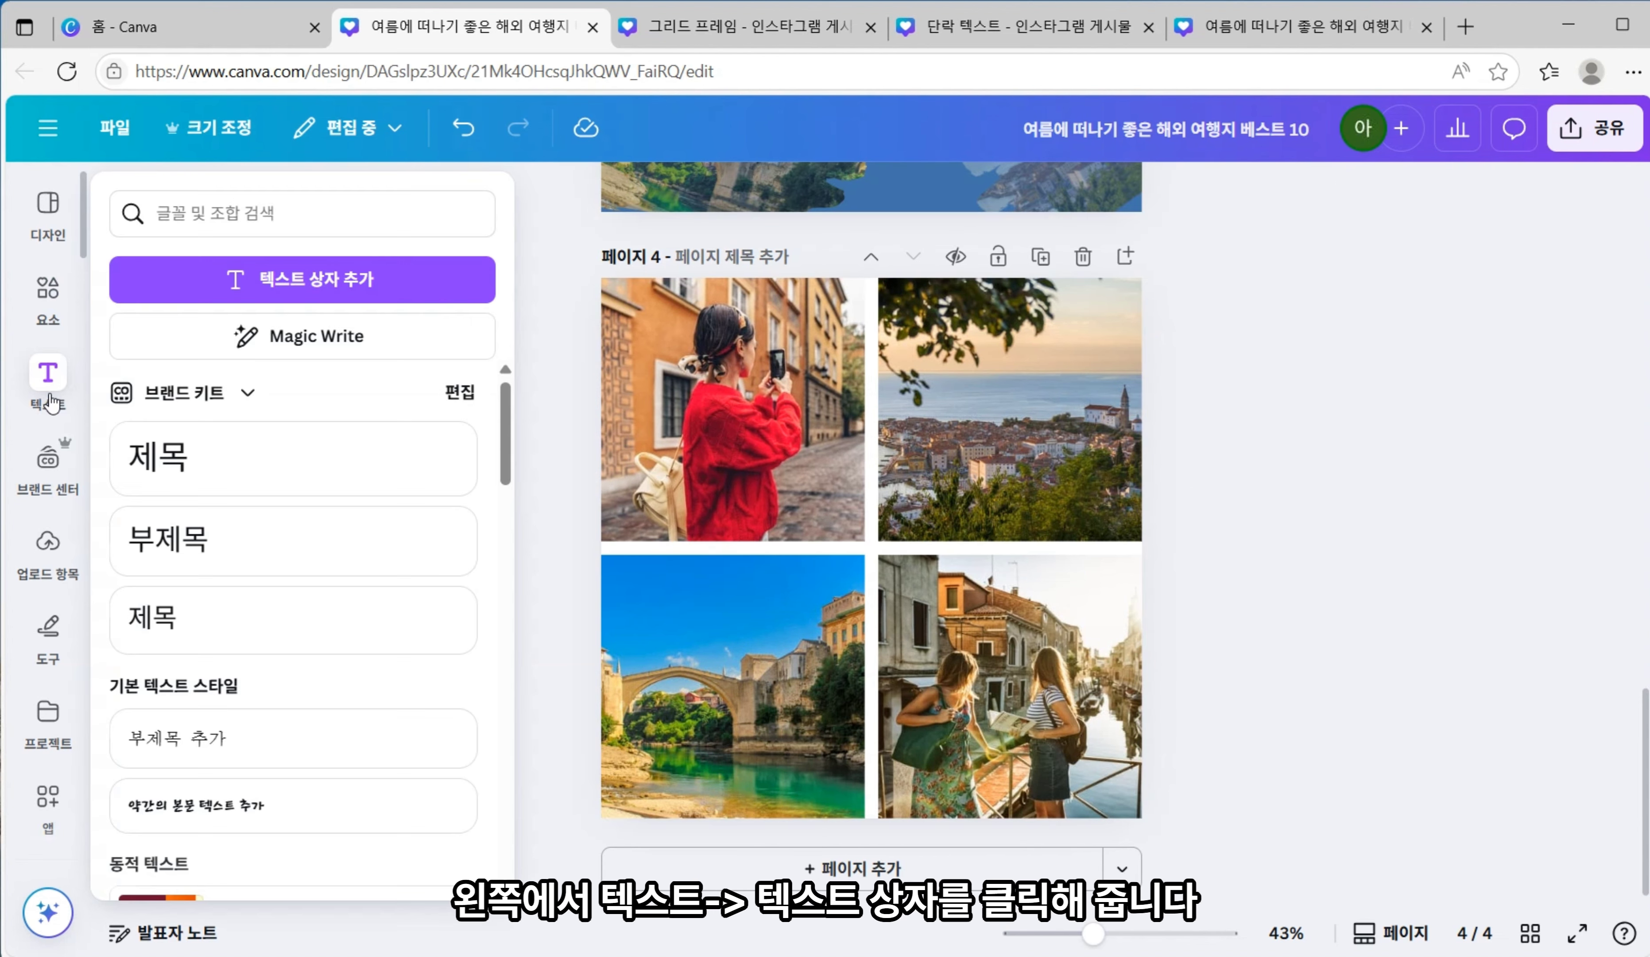
left_click(342, 273)
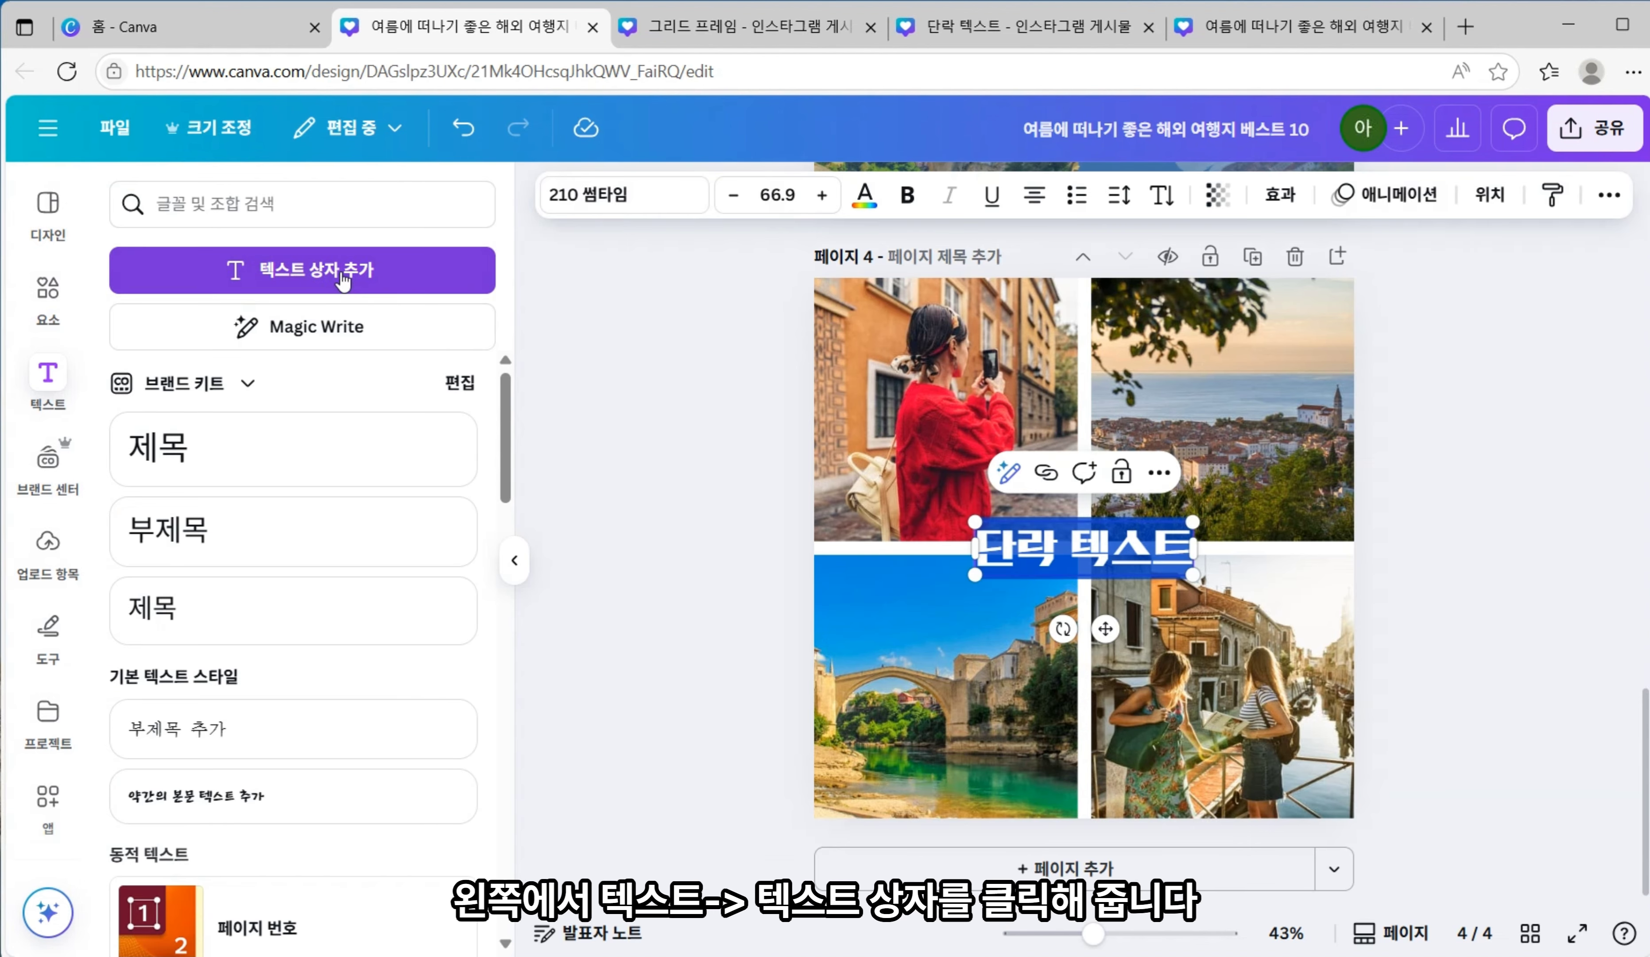
key("Escape")
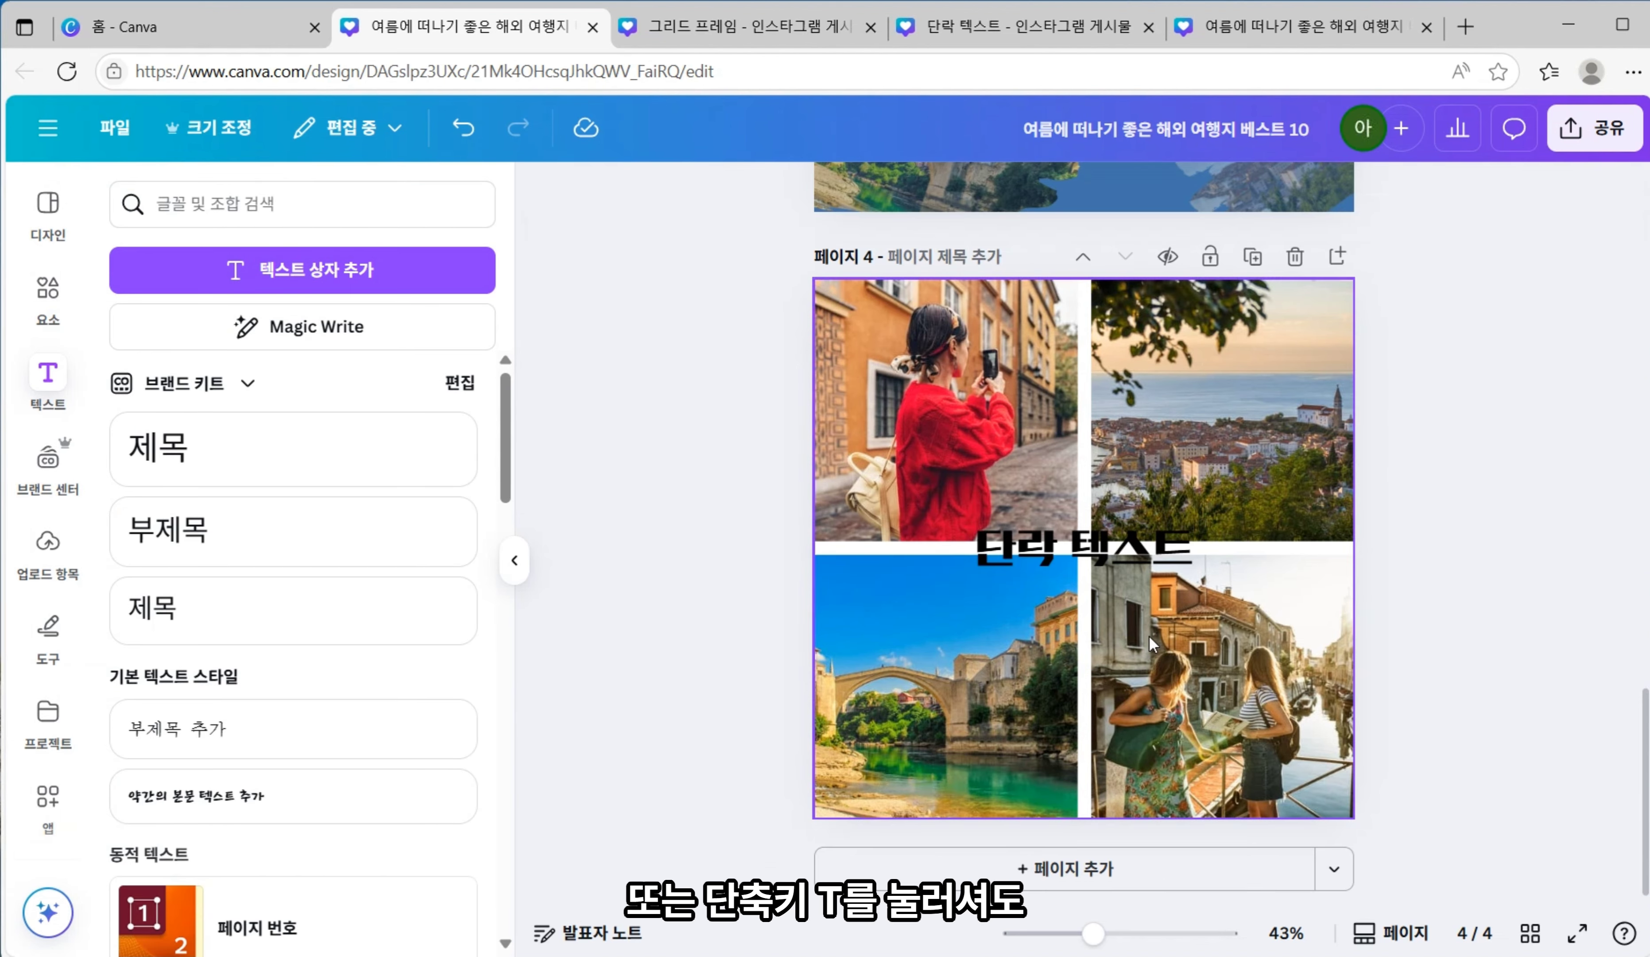
- Add a trial second text box on page 4, just below the first one, and delete it
key("t")
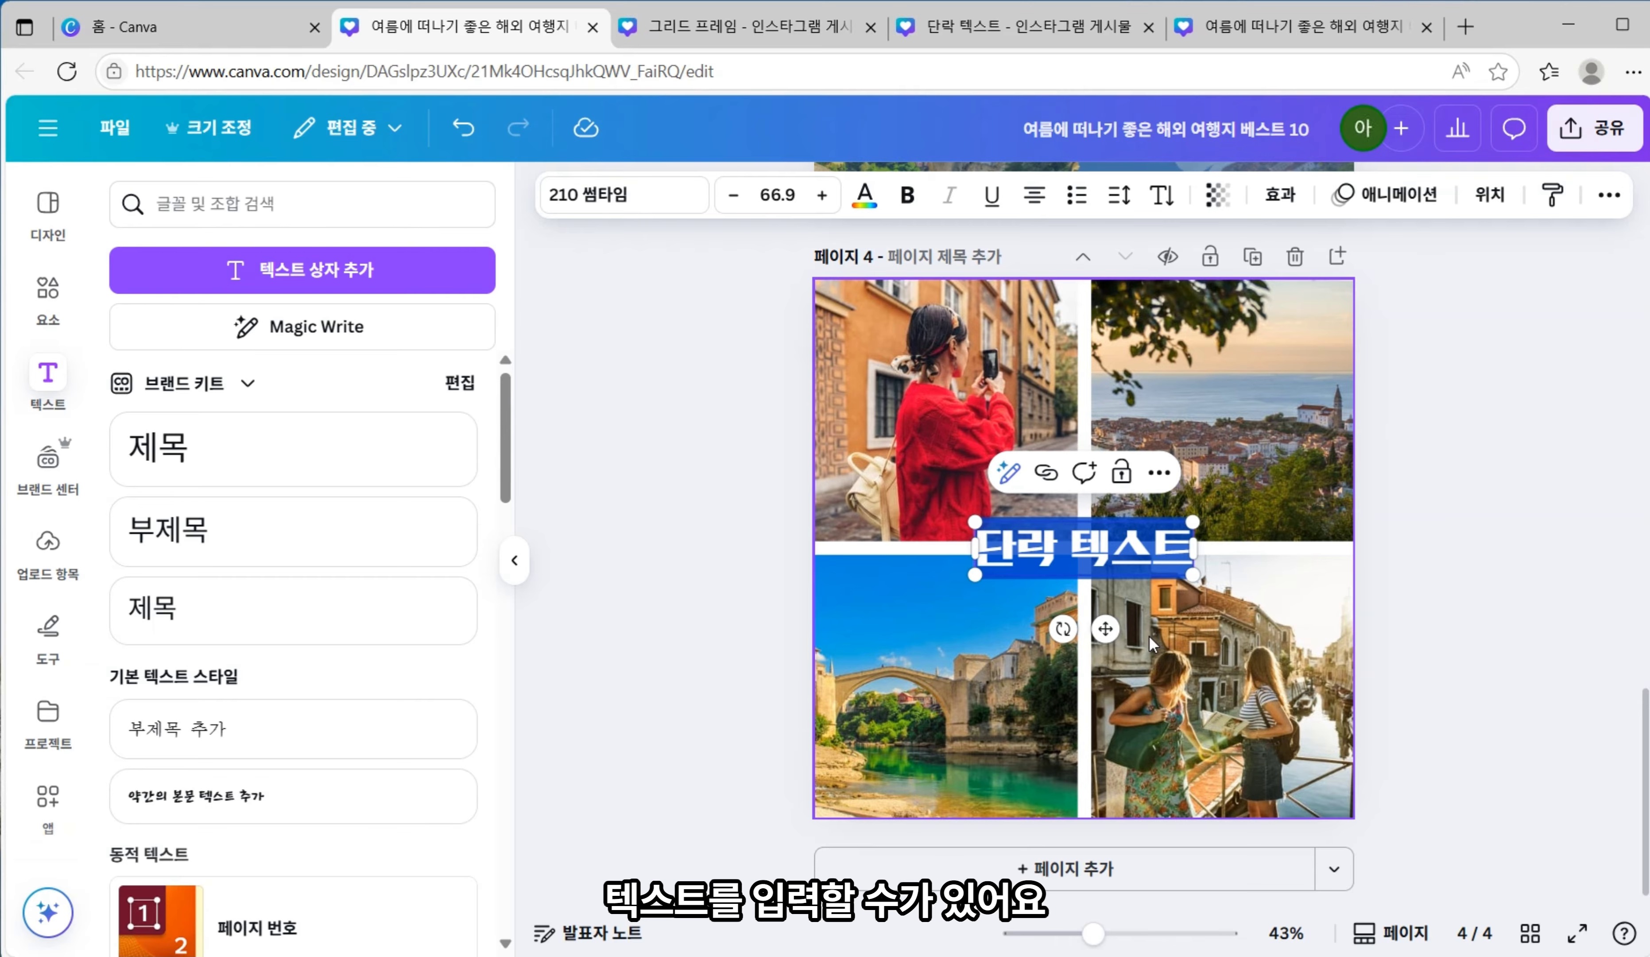
left_click_drag(1106, 628, 1105, 682)
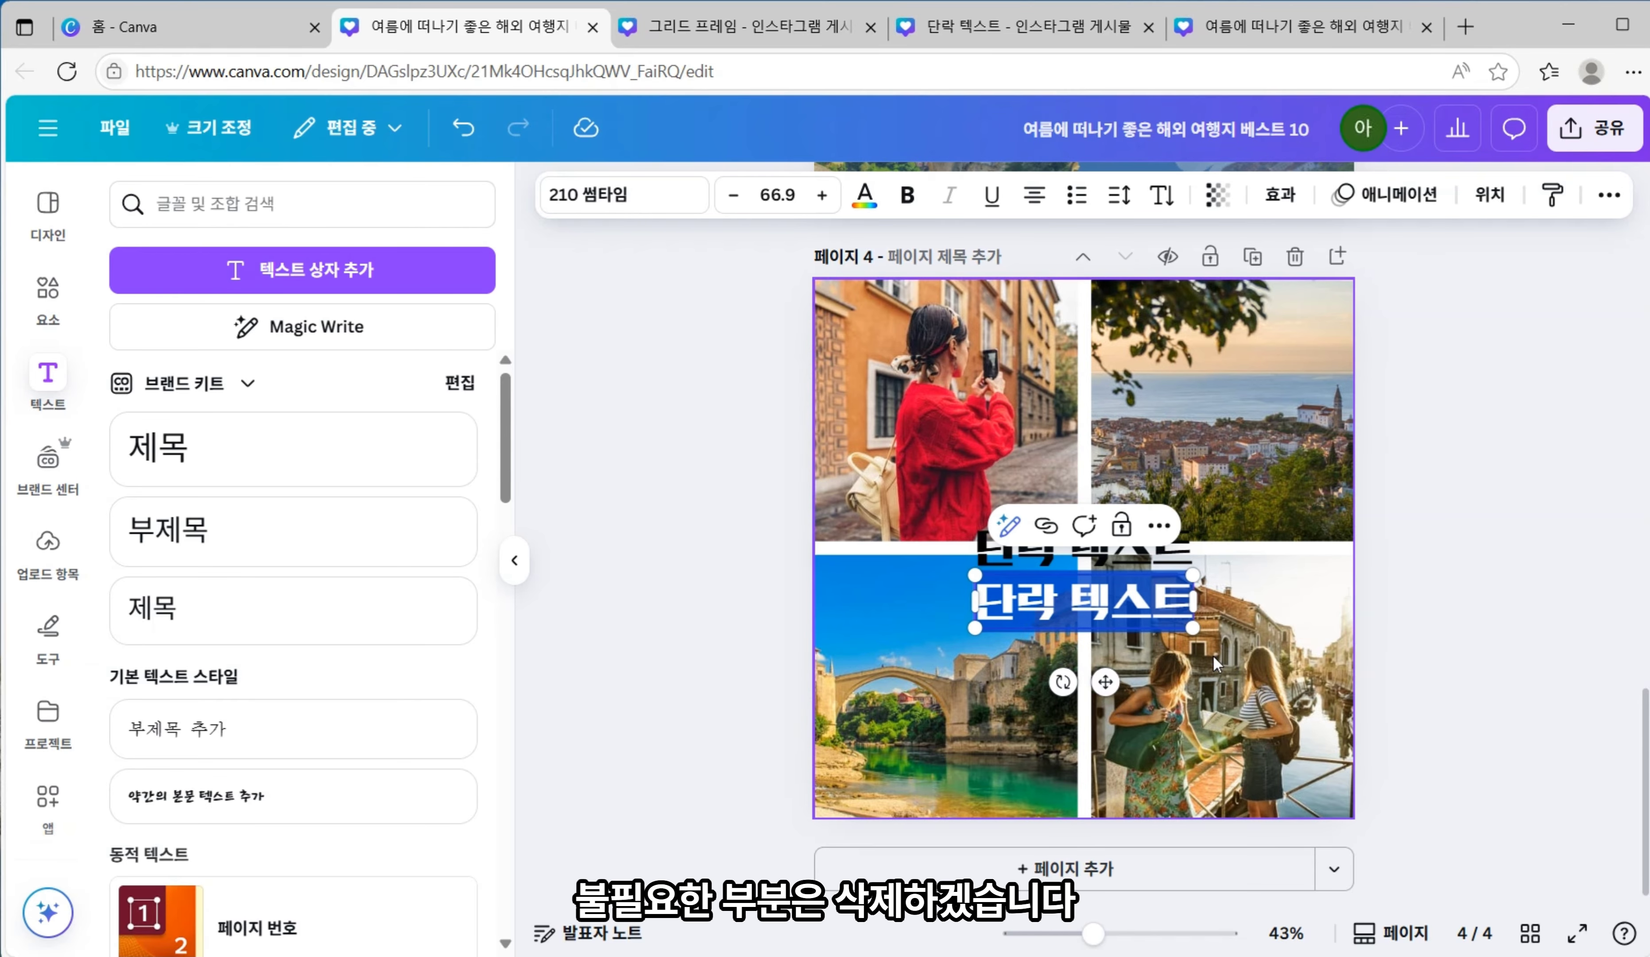
left_click(1200, 670)
left_click(1131, 610)
key("Delete")
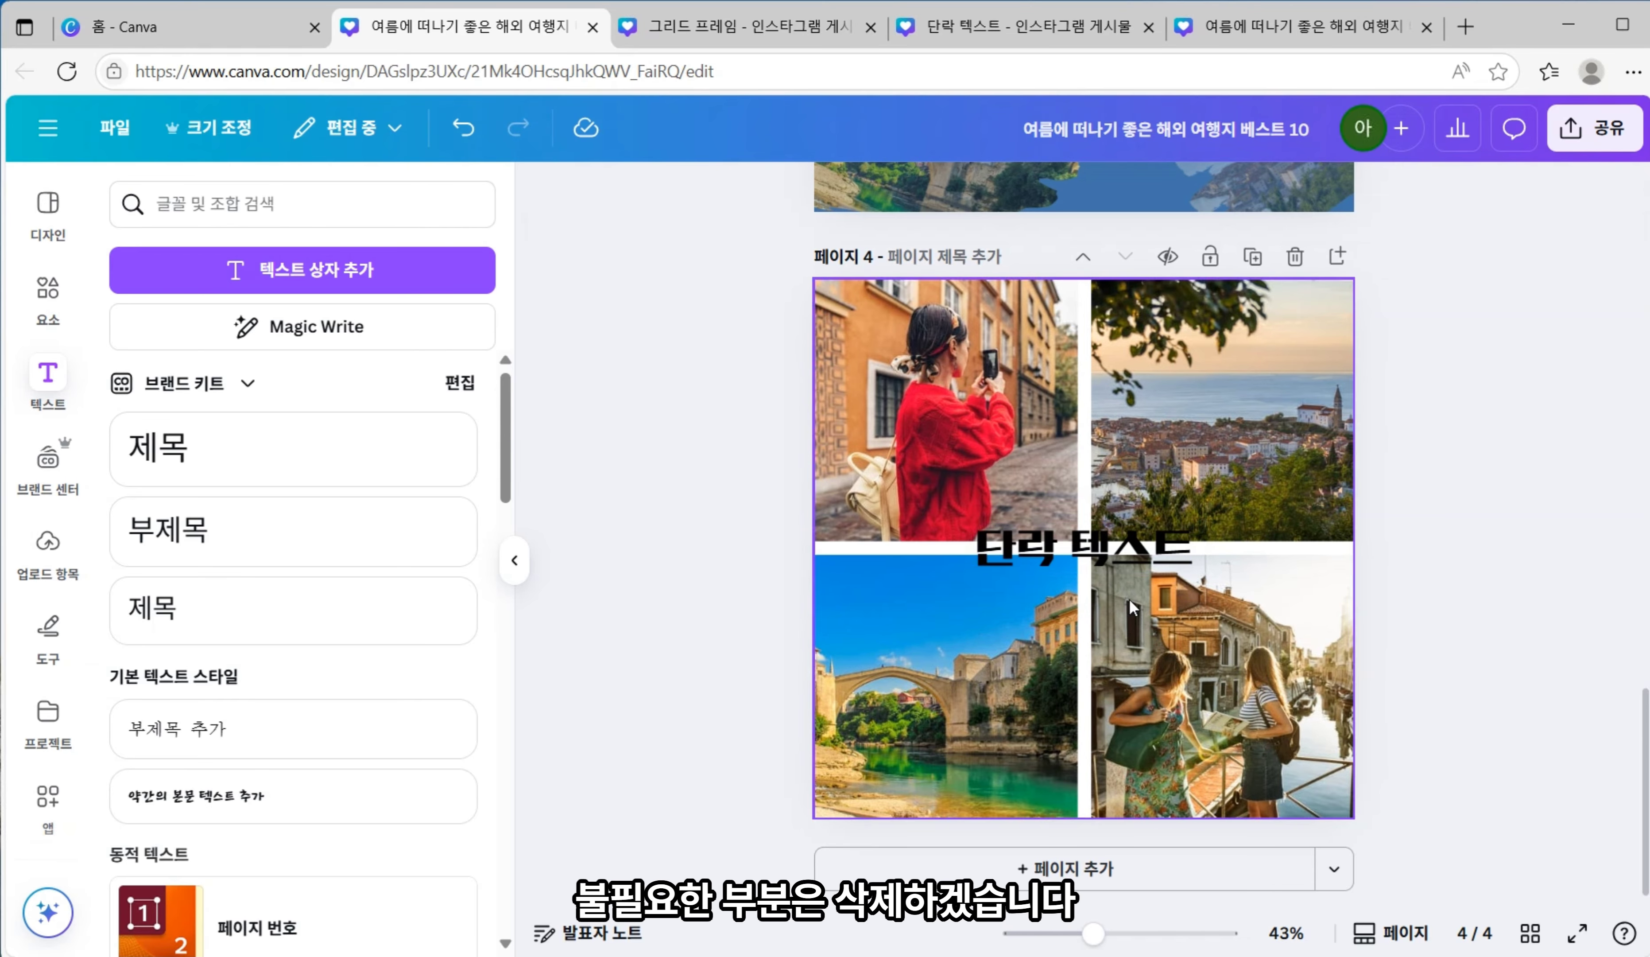
- Replace the remaining text box's placeholder with "여름에 떠나기 좋은 해외 여행지 베스트10", breaking the line after 좋은
left_click(1097, 559)
double_click(1032, 556)
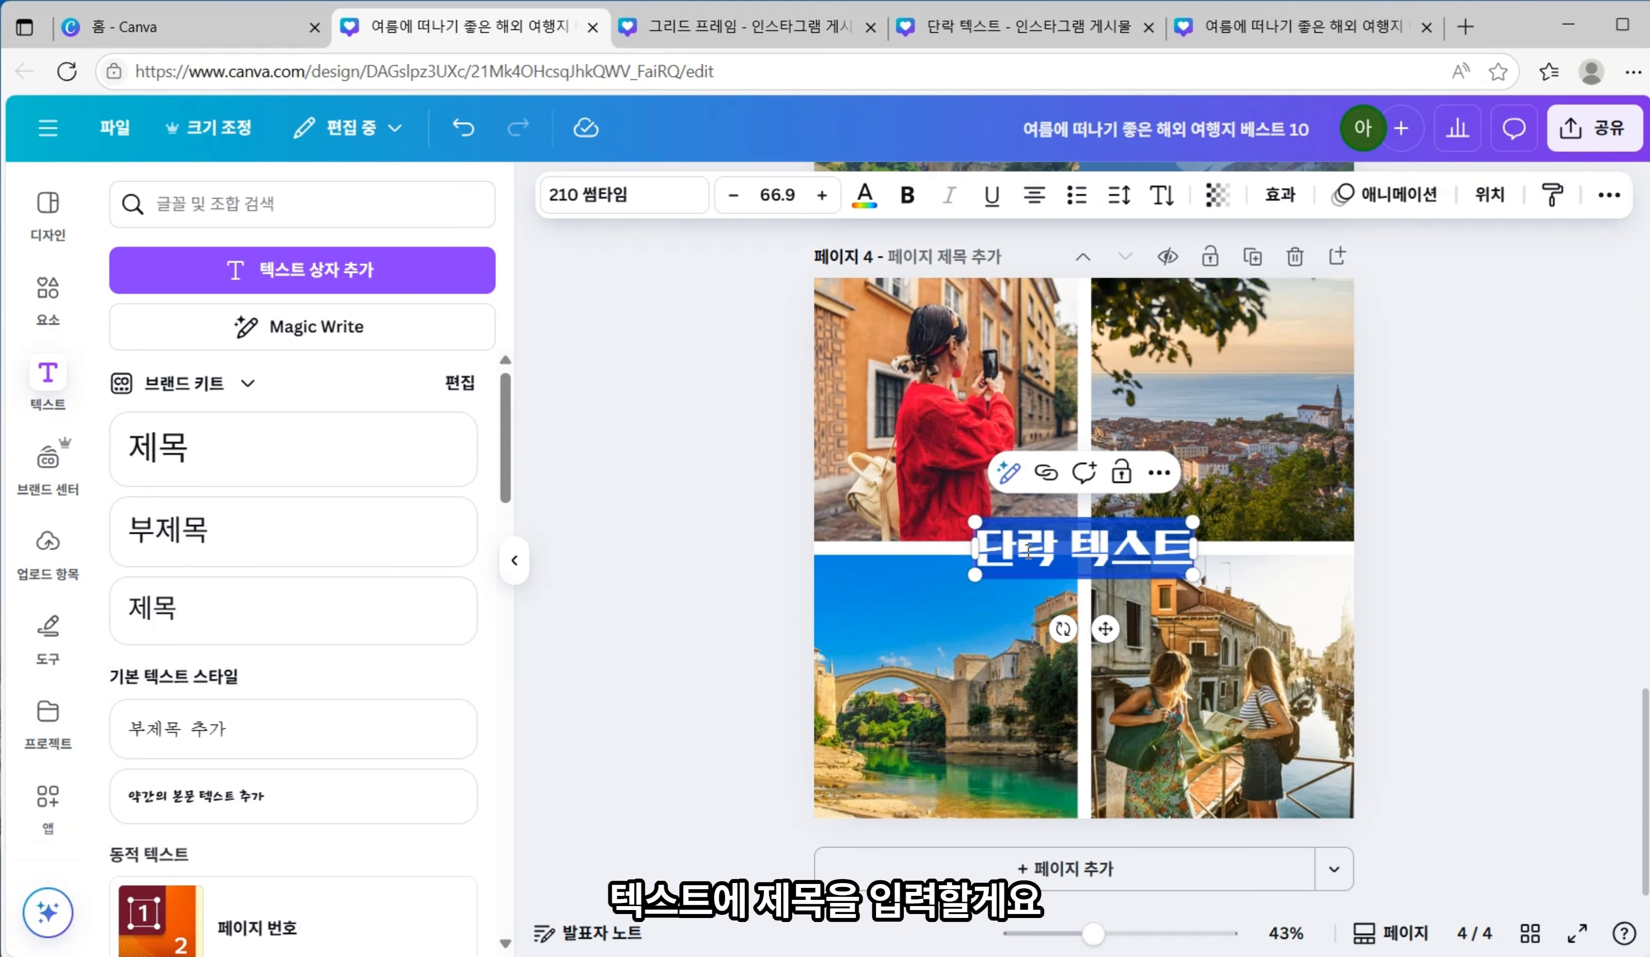
type("여름에 떠나기 좋은 해외 여행지 베스트10")
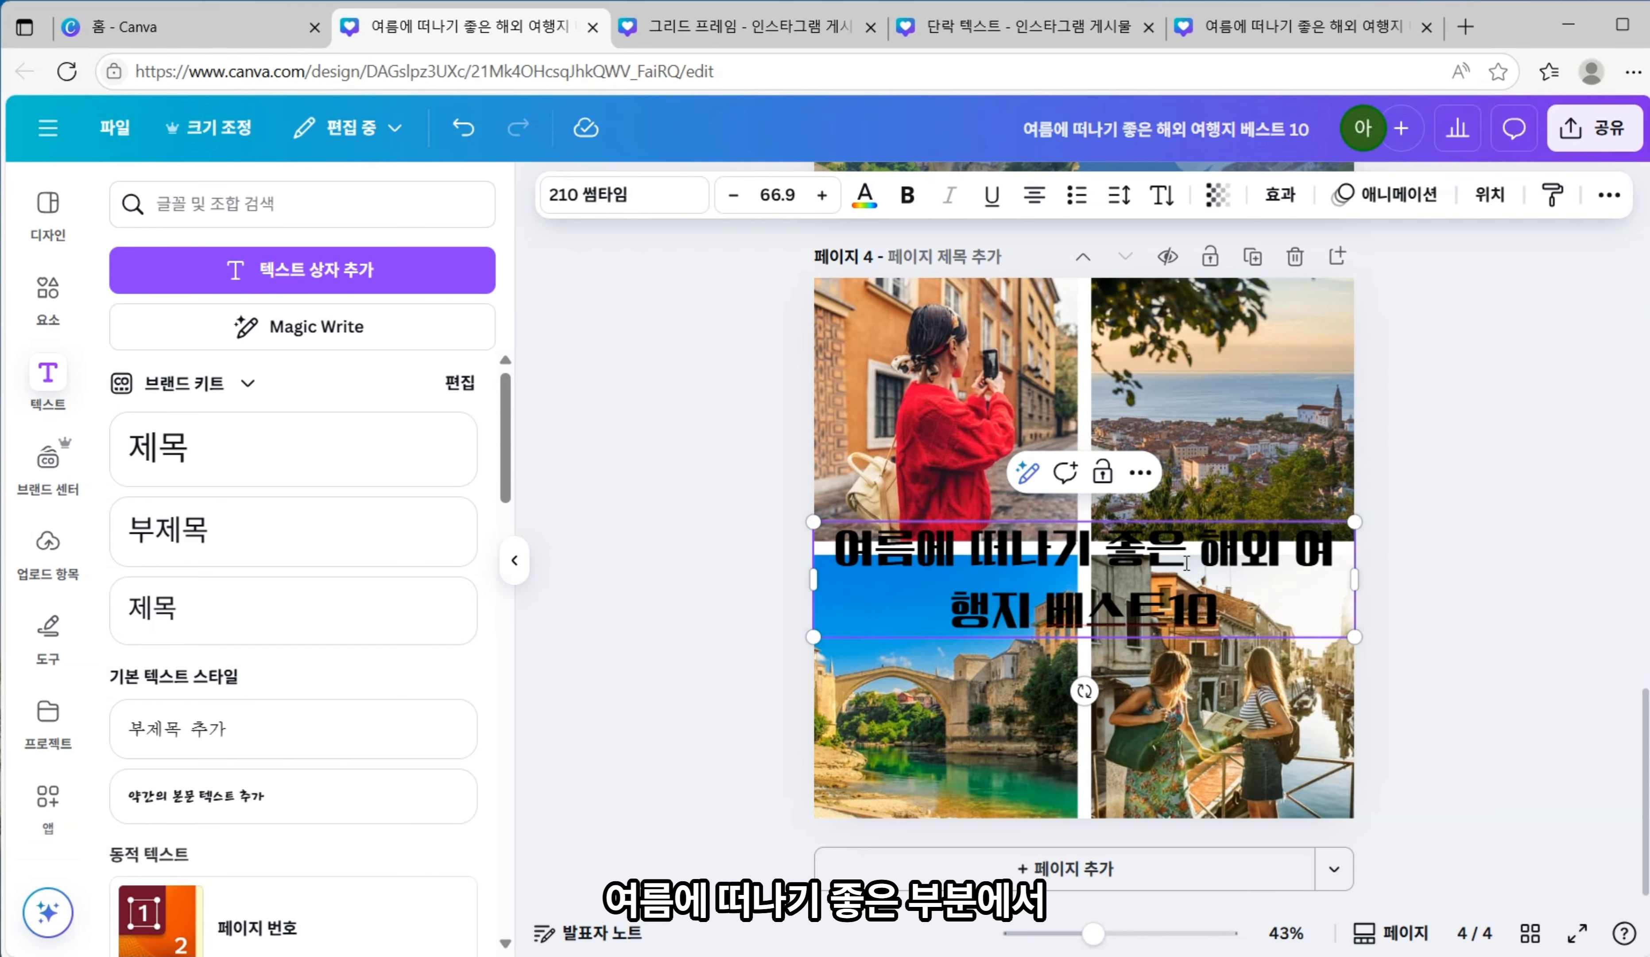
key("shift+Return")
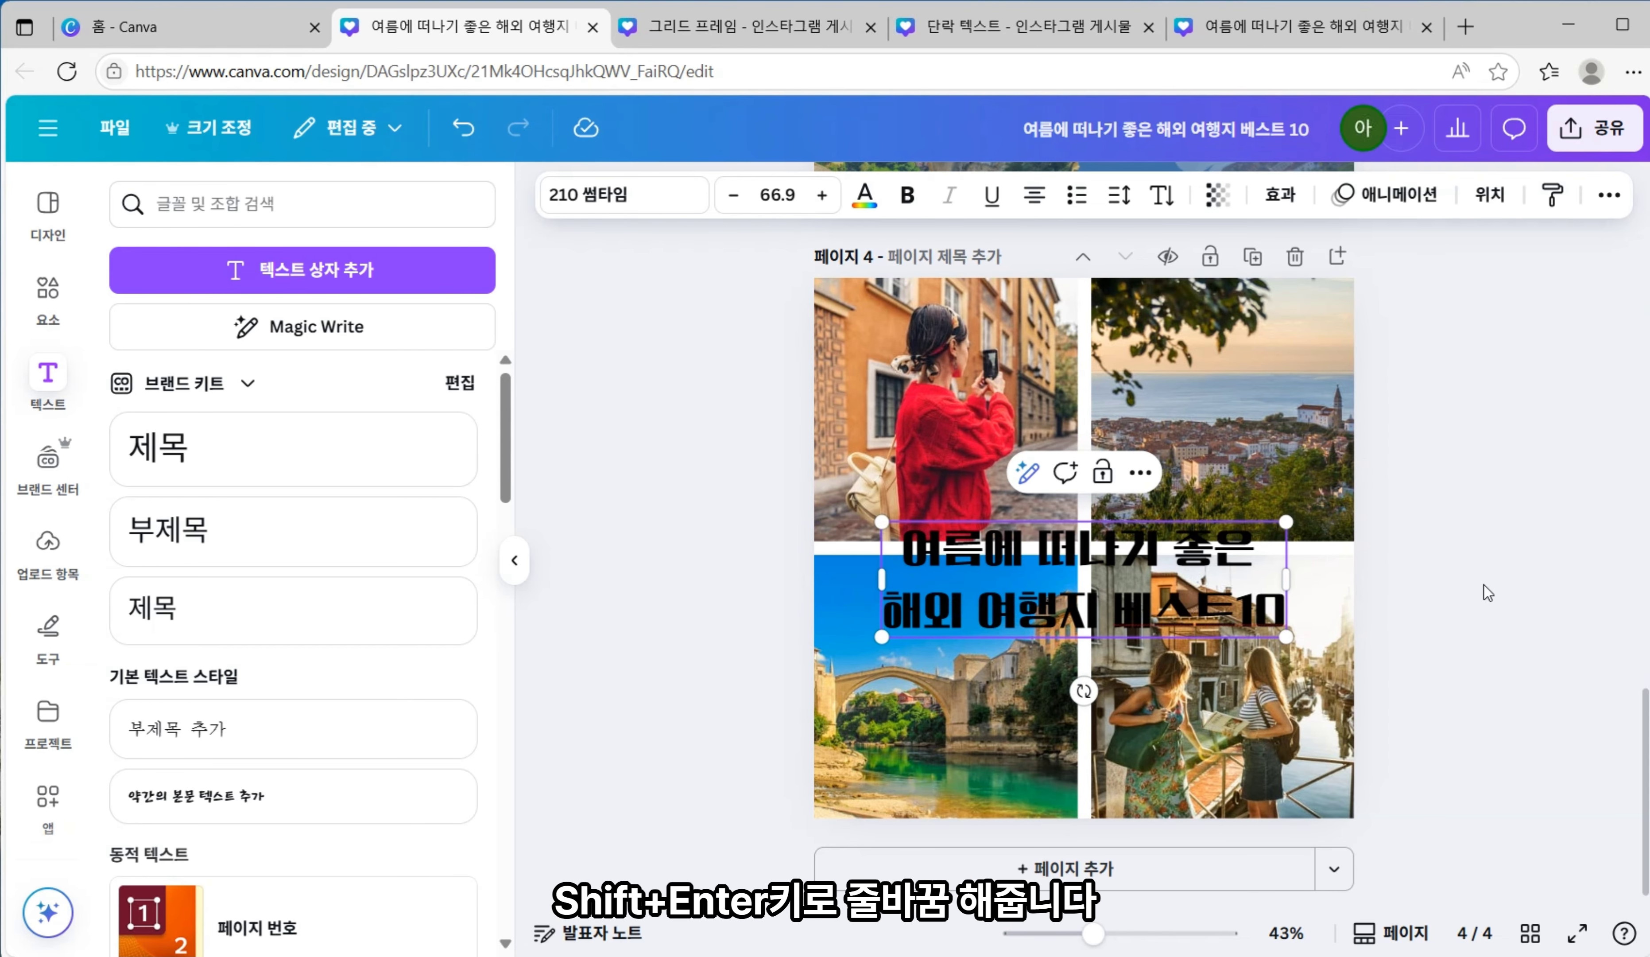
key("Escape")
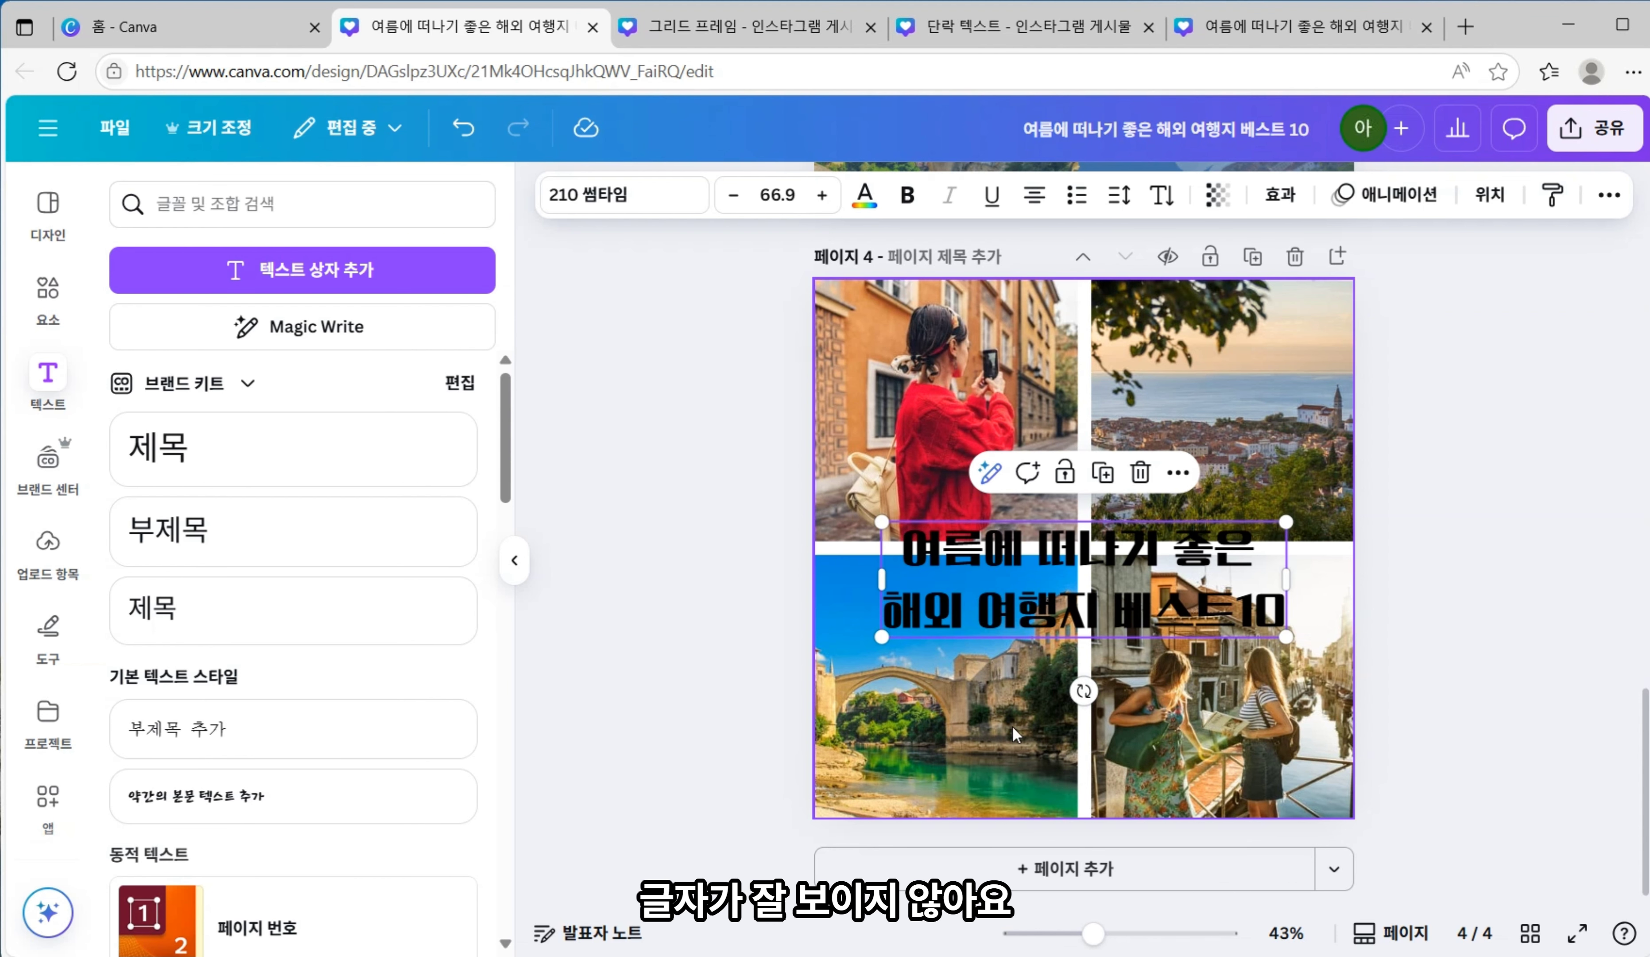
left_click(514, 560)
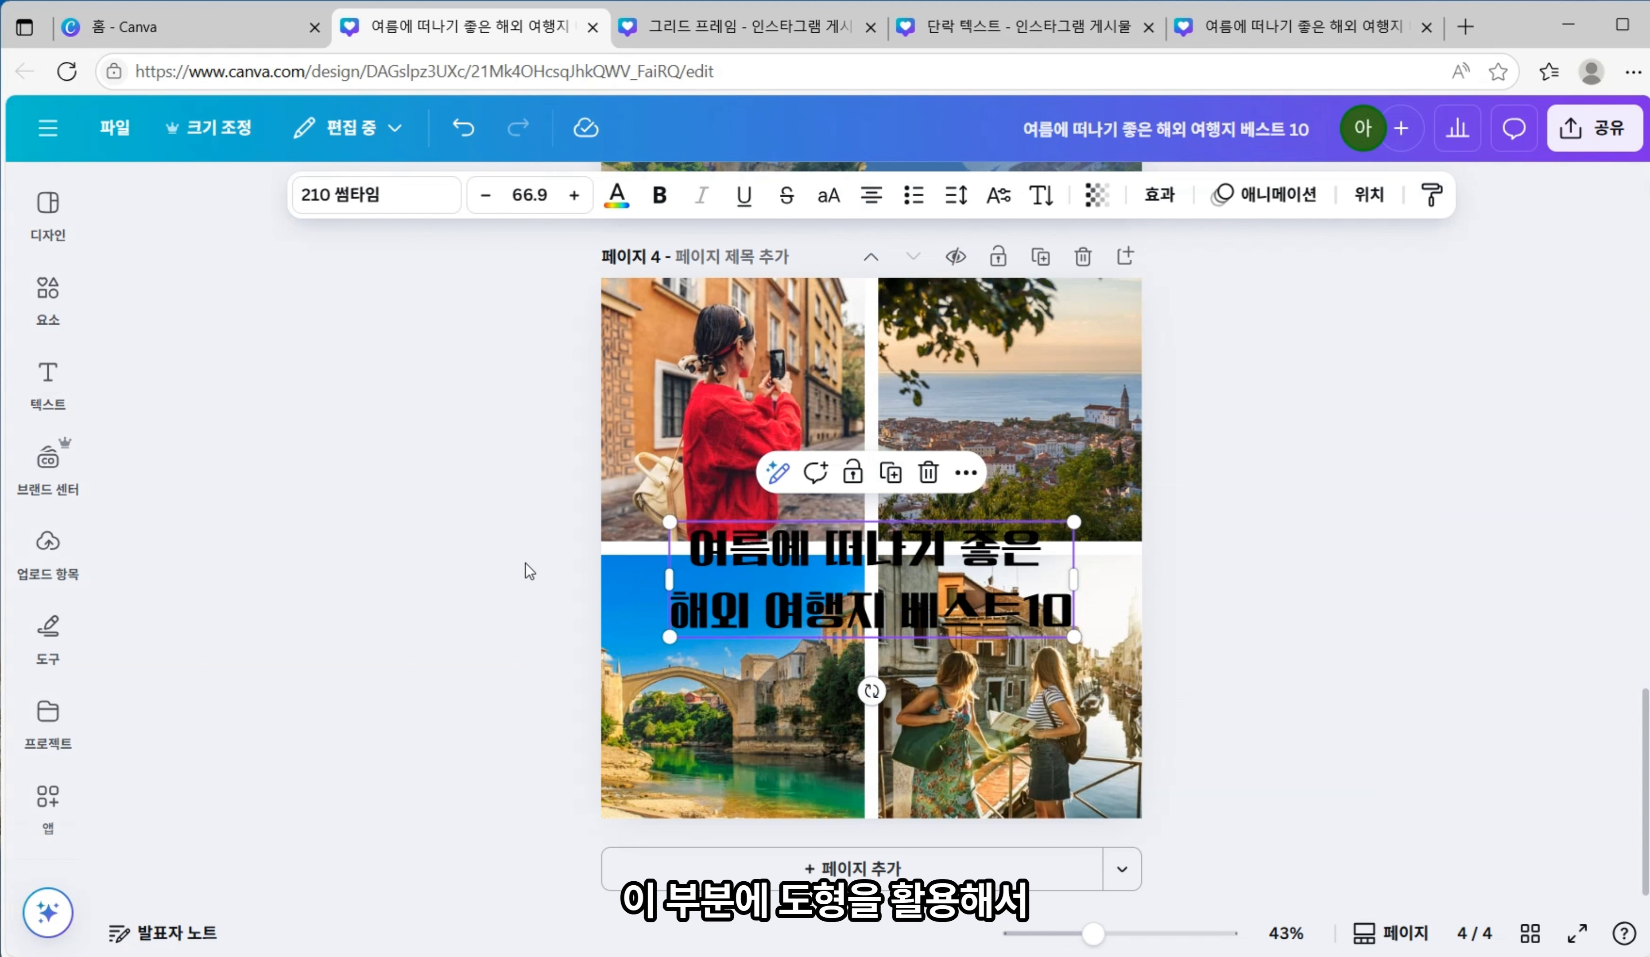
left_click(476, 601)
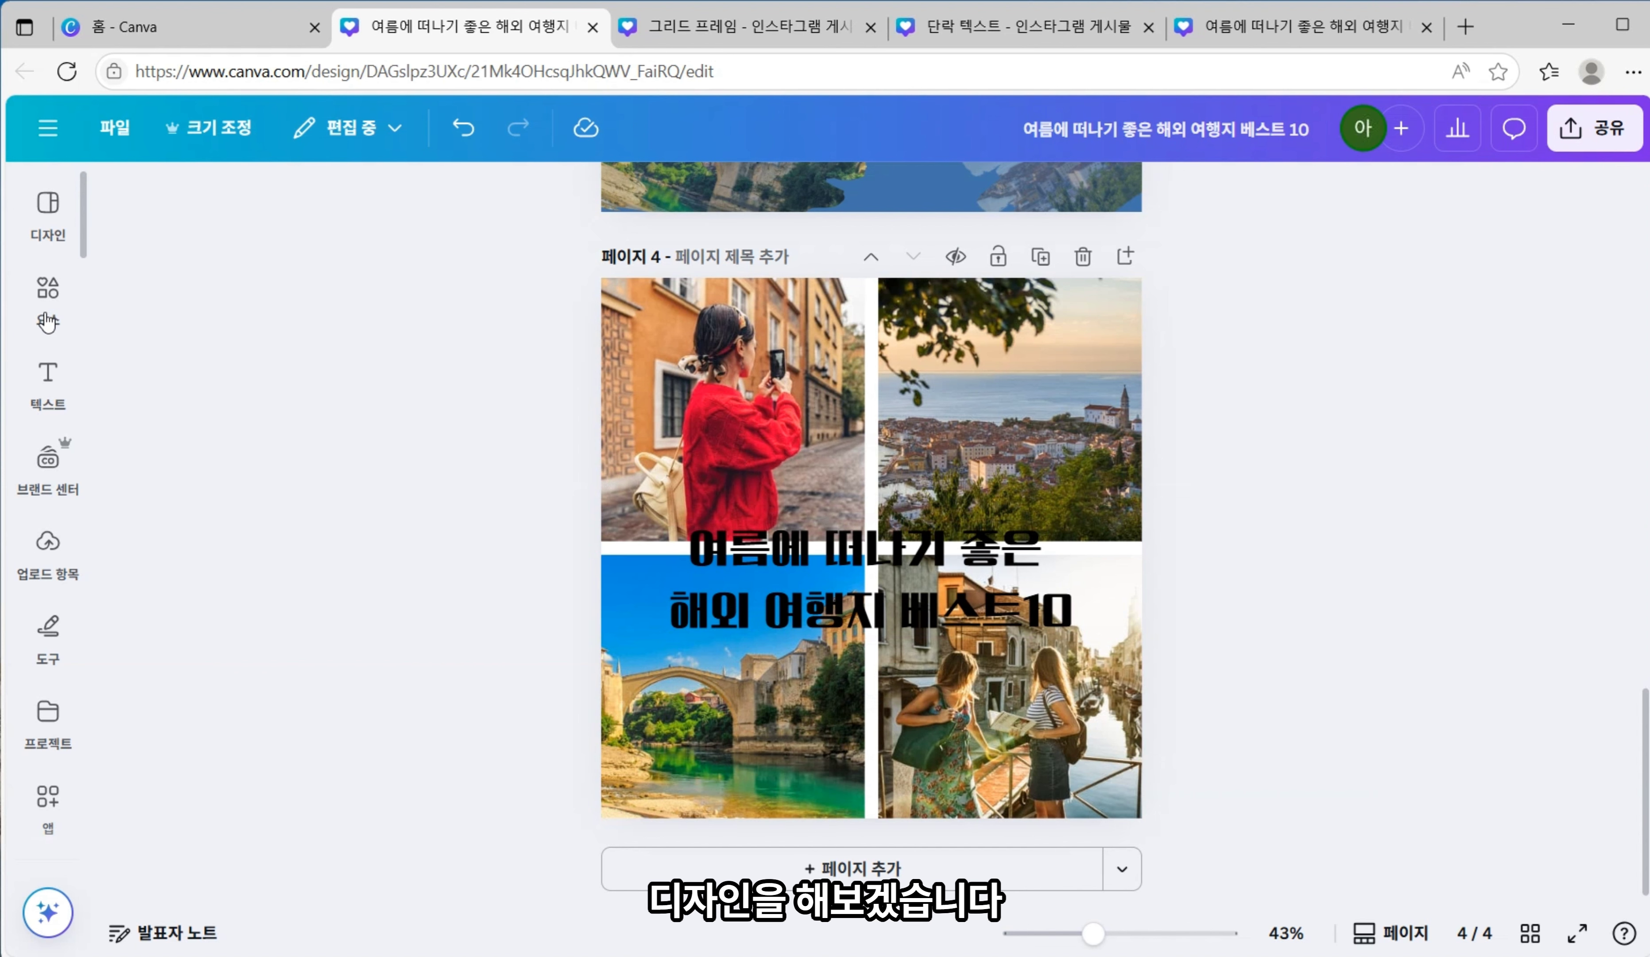
- Add a red rectangle about 889 × 324 px over the middle of the photo grid, layered behind the title
left_click(48, 296)
scroll(128, 325, "up", 10)
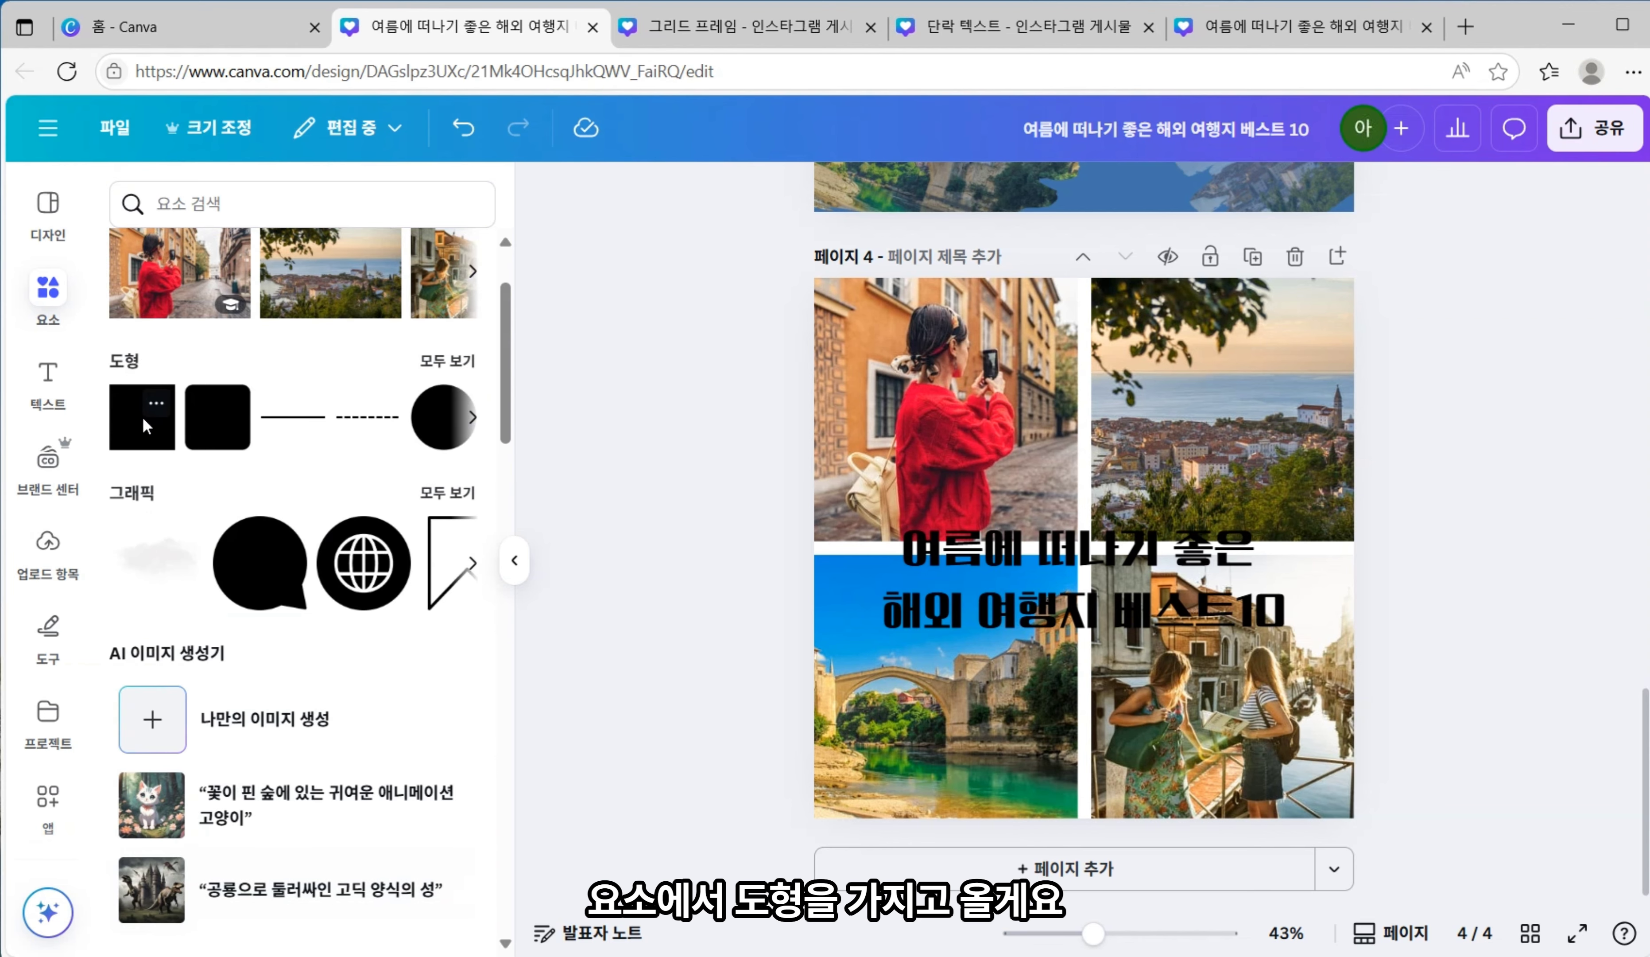
left_click(138, 427)
left_click_drag(1155, 549, 1313, 578)
left_click(1590, 195)
left_click(1533, 258)
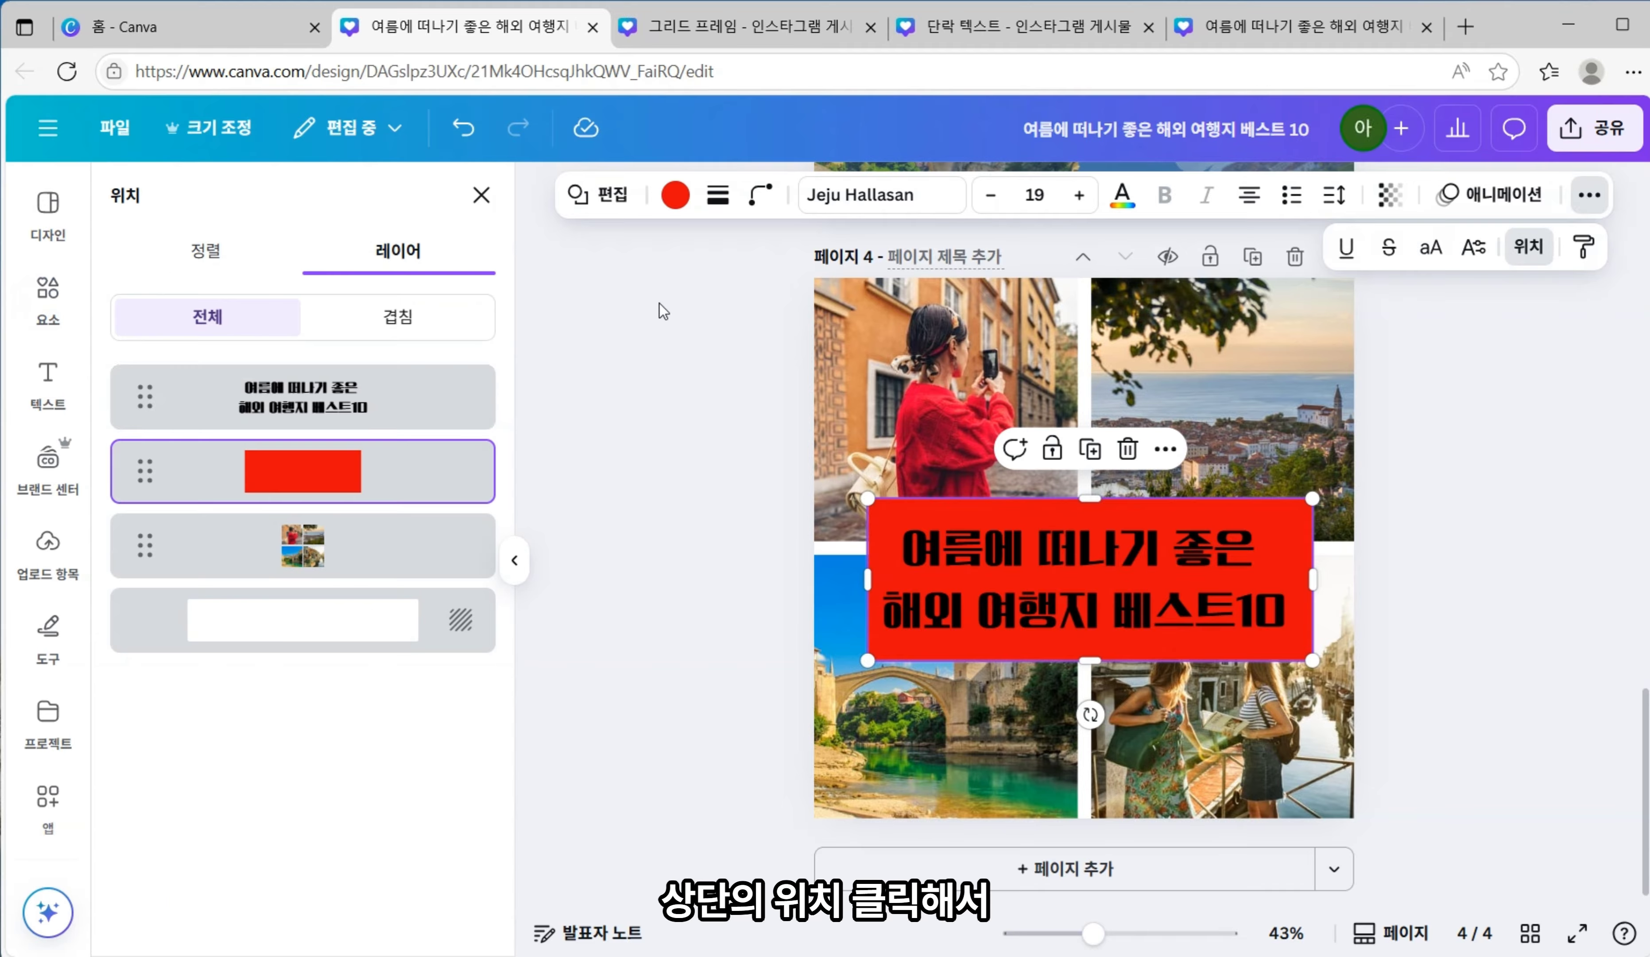
- Center the rectangle on page 4 horizontally and vertically, and move the title up to sit centered on it
left_click(200, 257)
left_click(409, 552)
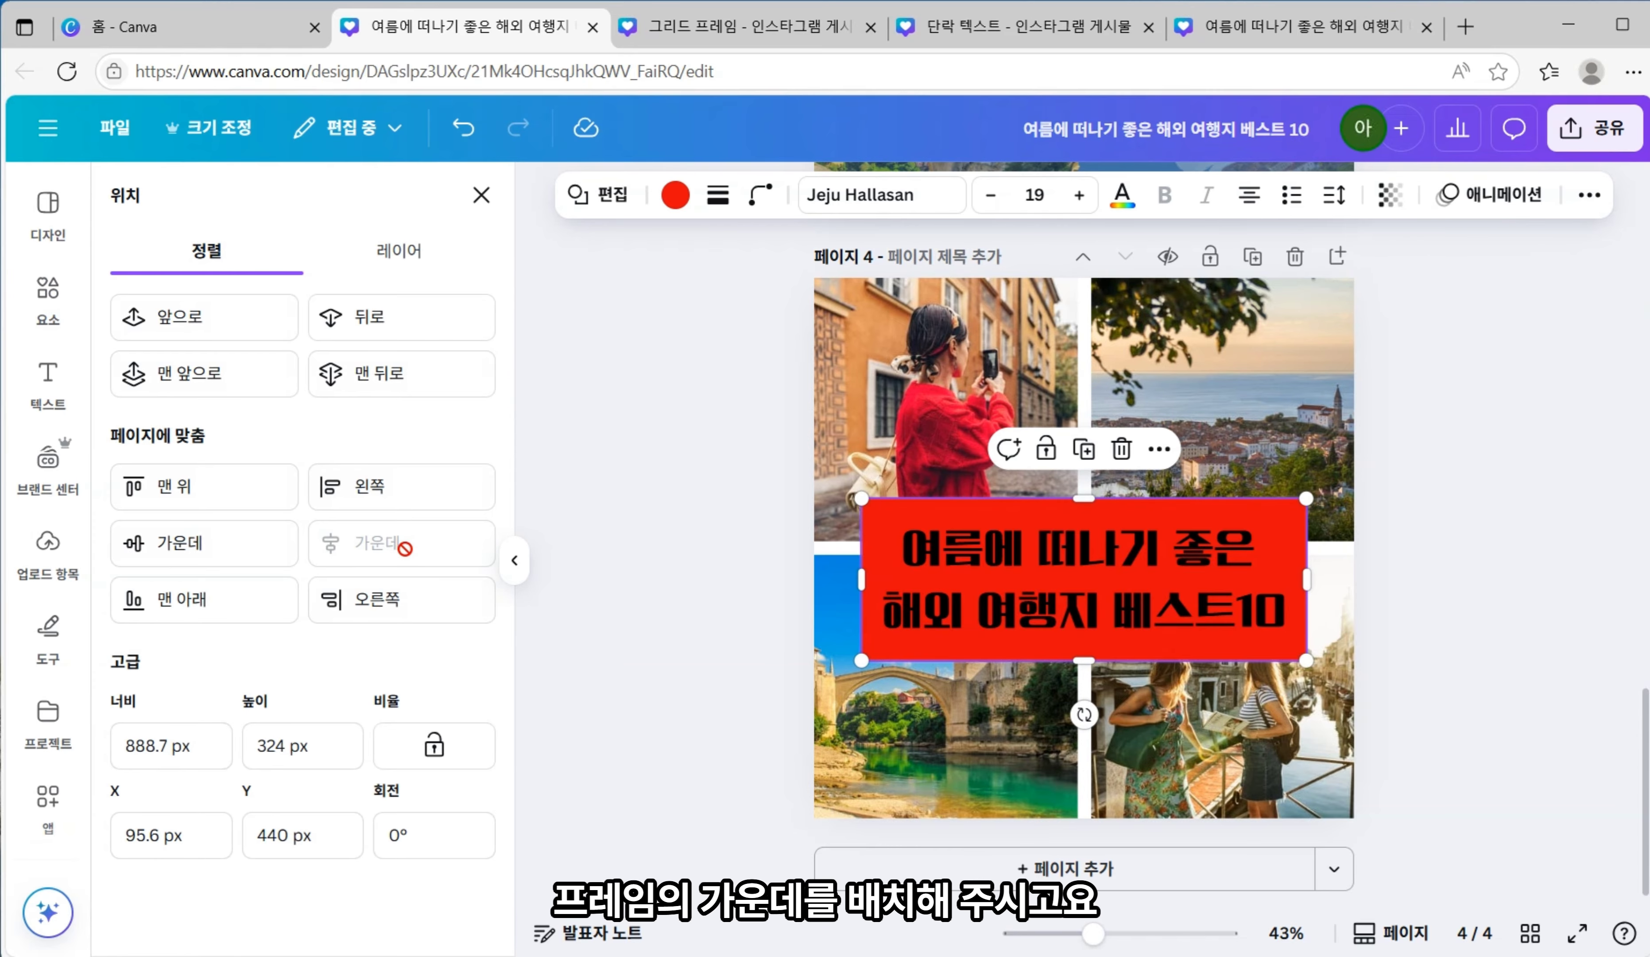
left_click(173, 540)
left_click(1139, 578)
left_click_drag(1111, 573, 1115, 538)
left_click(1552, 634)
- Recolor the title's rectangle with the bright blue taken from the bridge photo's colors
key("Tab")
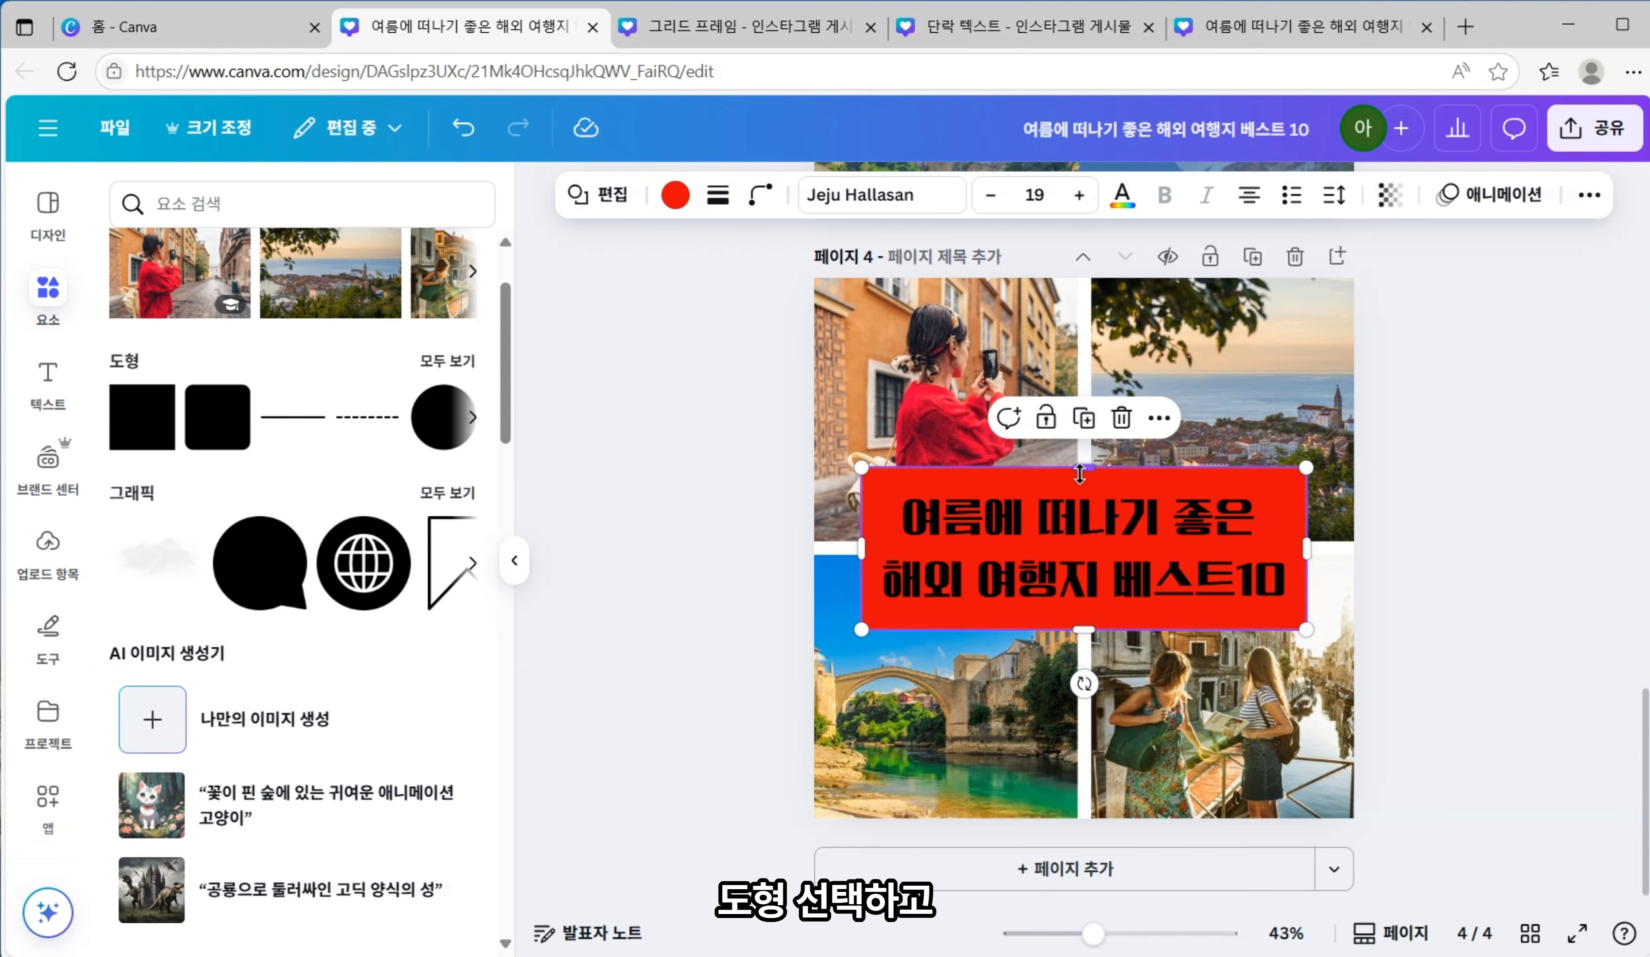
left_click(675, 195)
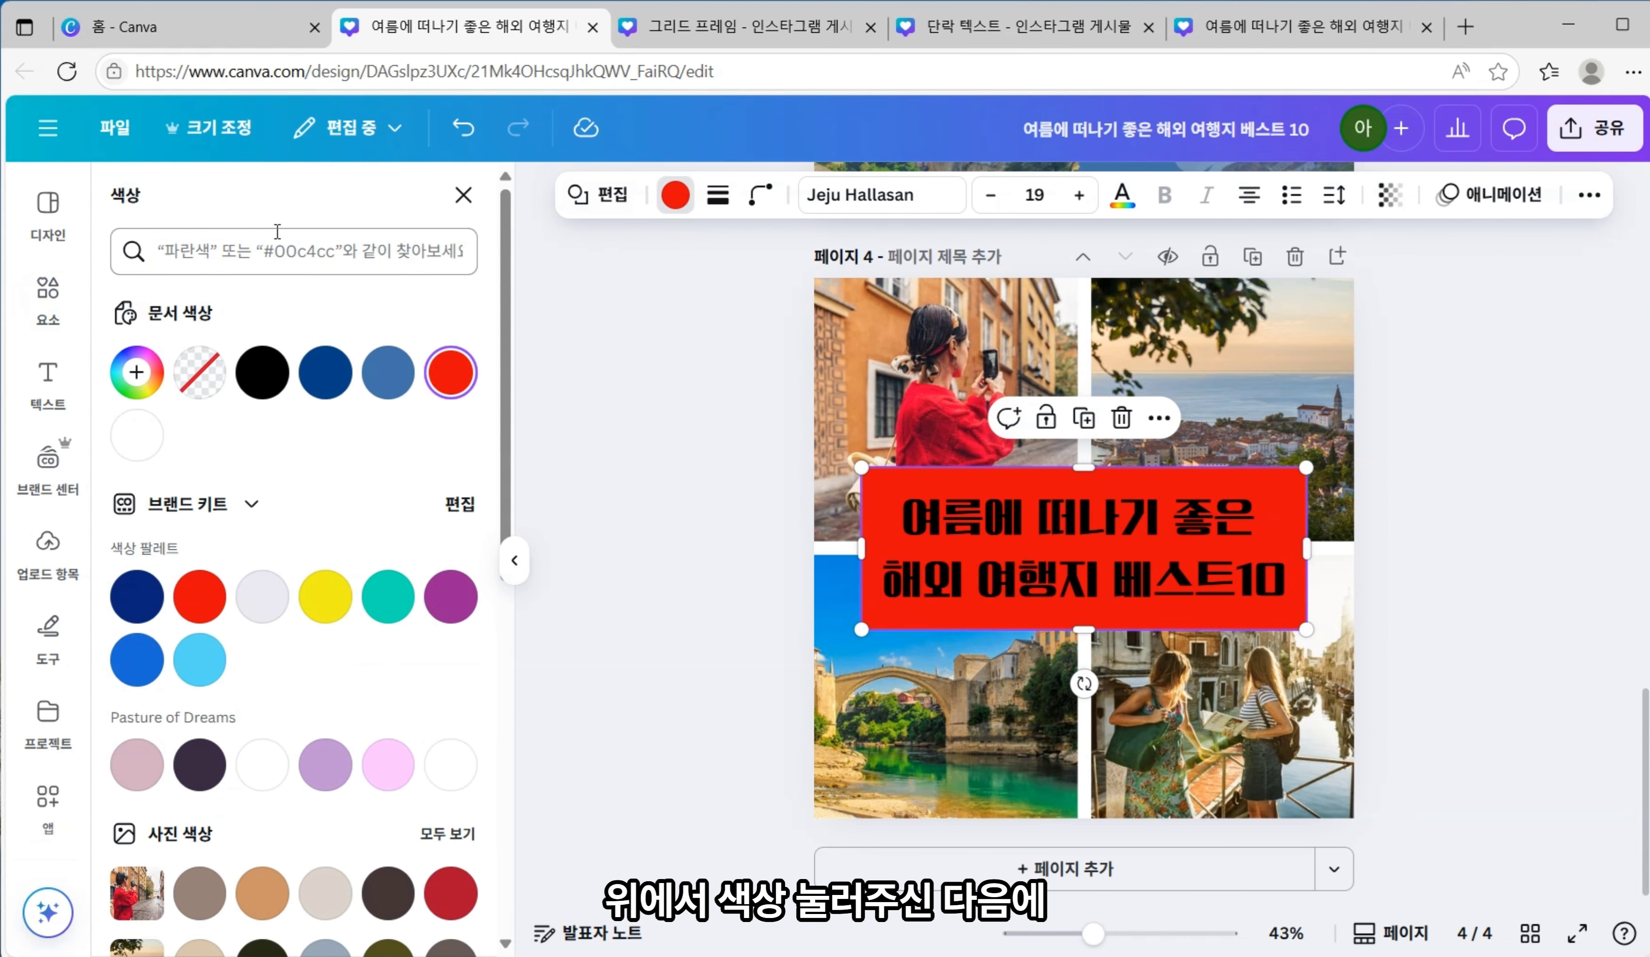
scroll(240, 460, "down", 5)
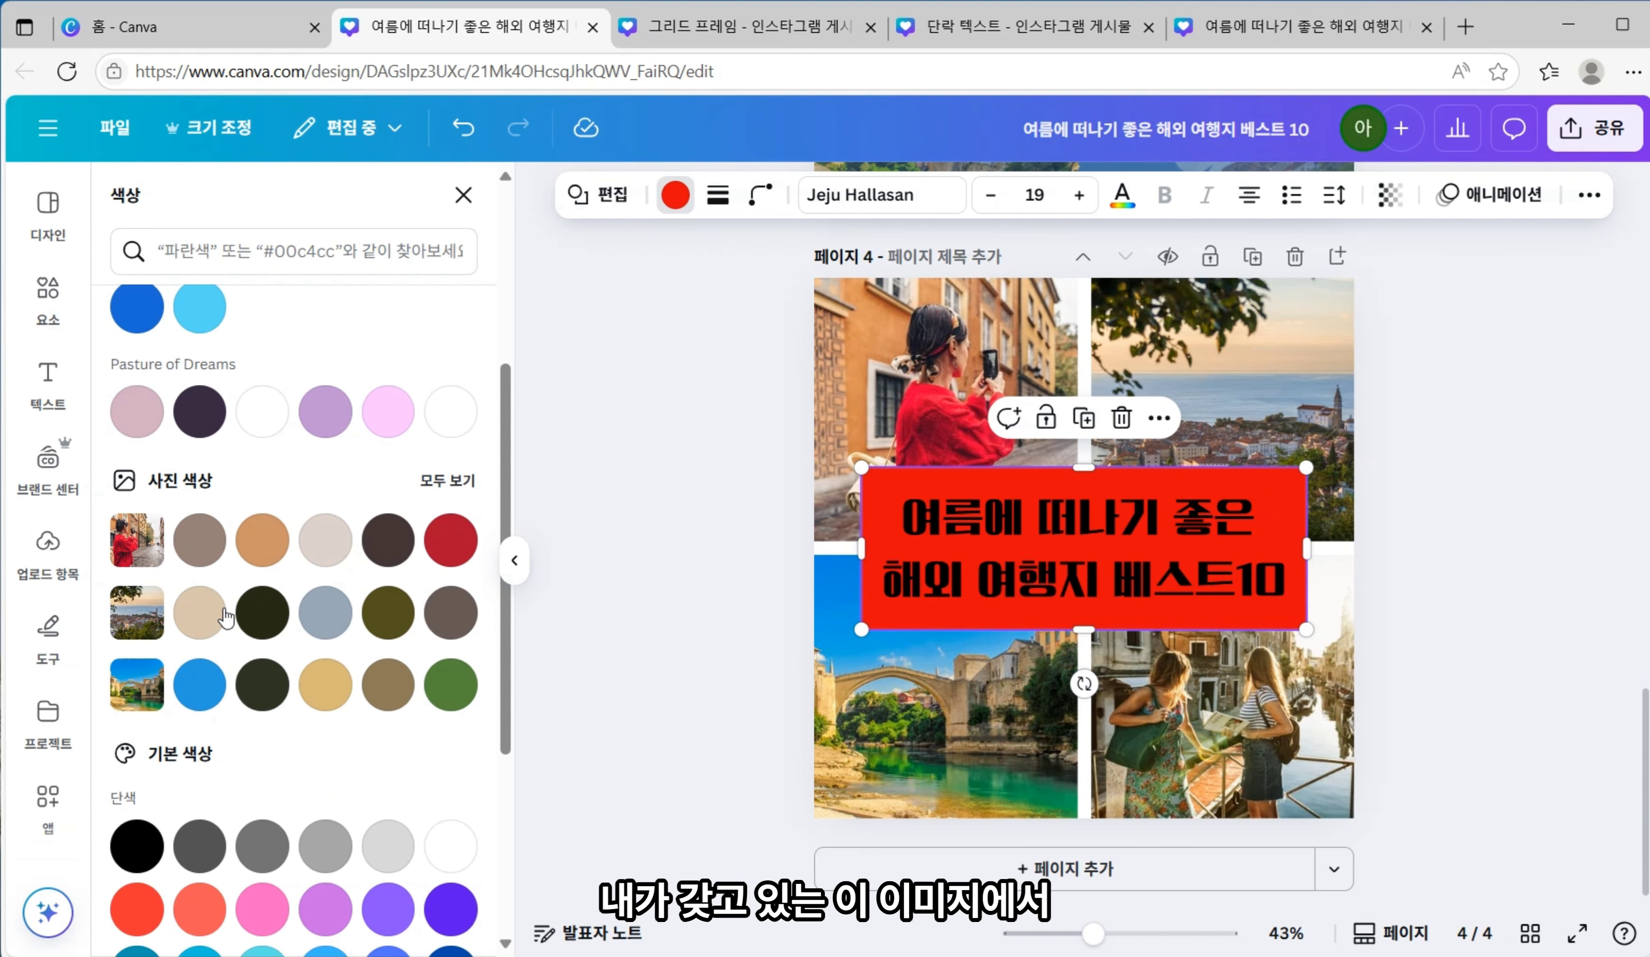
left_click(449, 684)
left_click(199, 684)
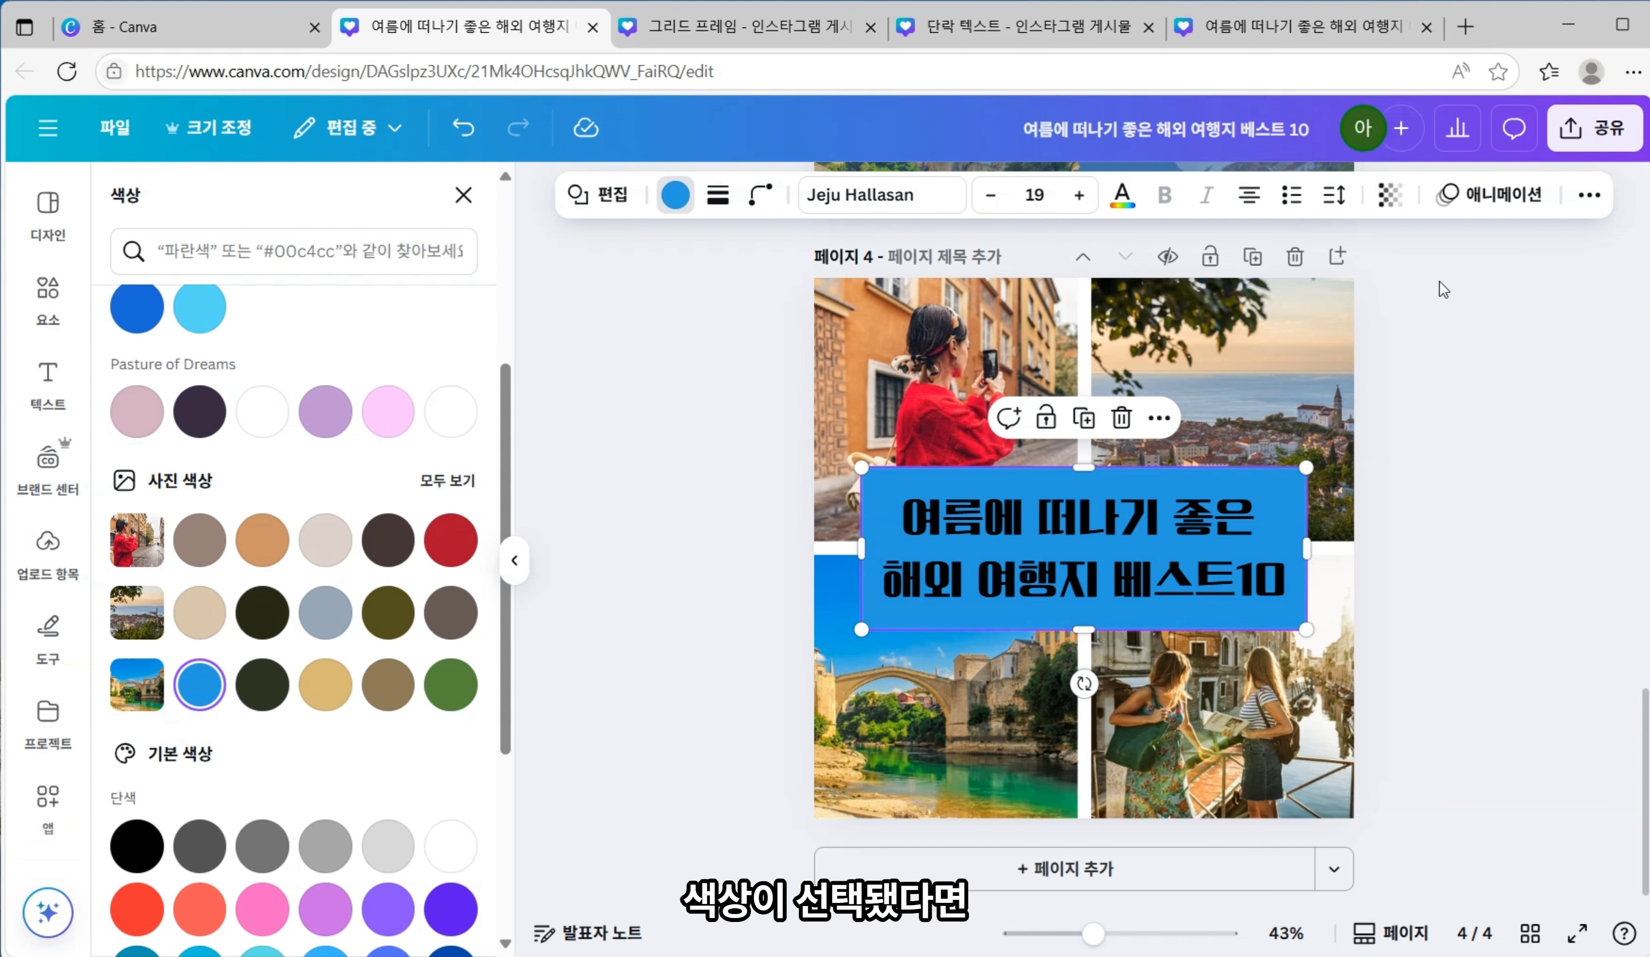
- Make the blue rectangle semi-transparent and round its corners to 45
left_click(1390, 194)
left_click_drag(1446, 300, 1383, 326)
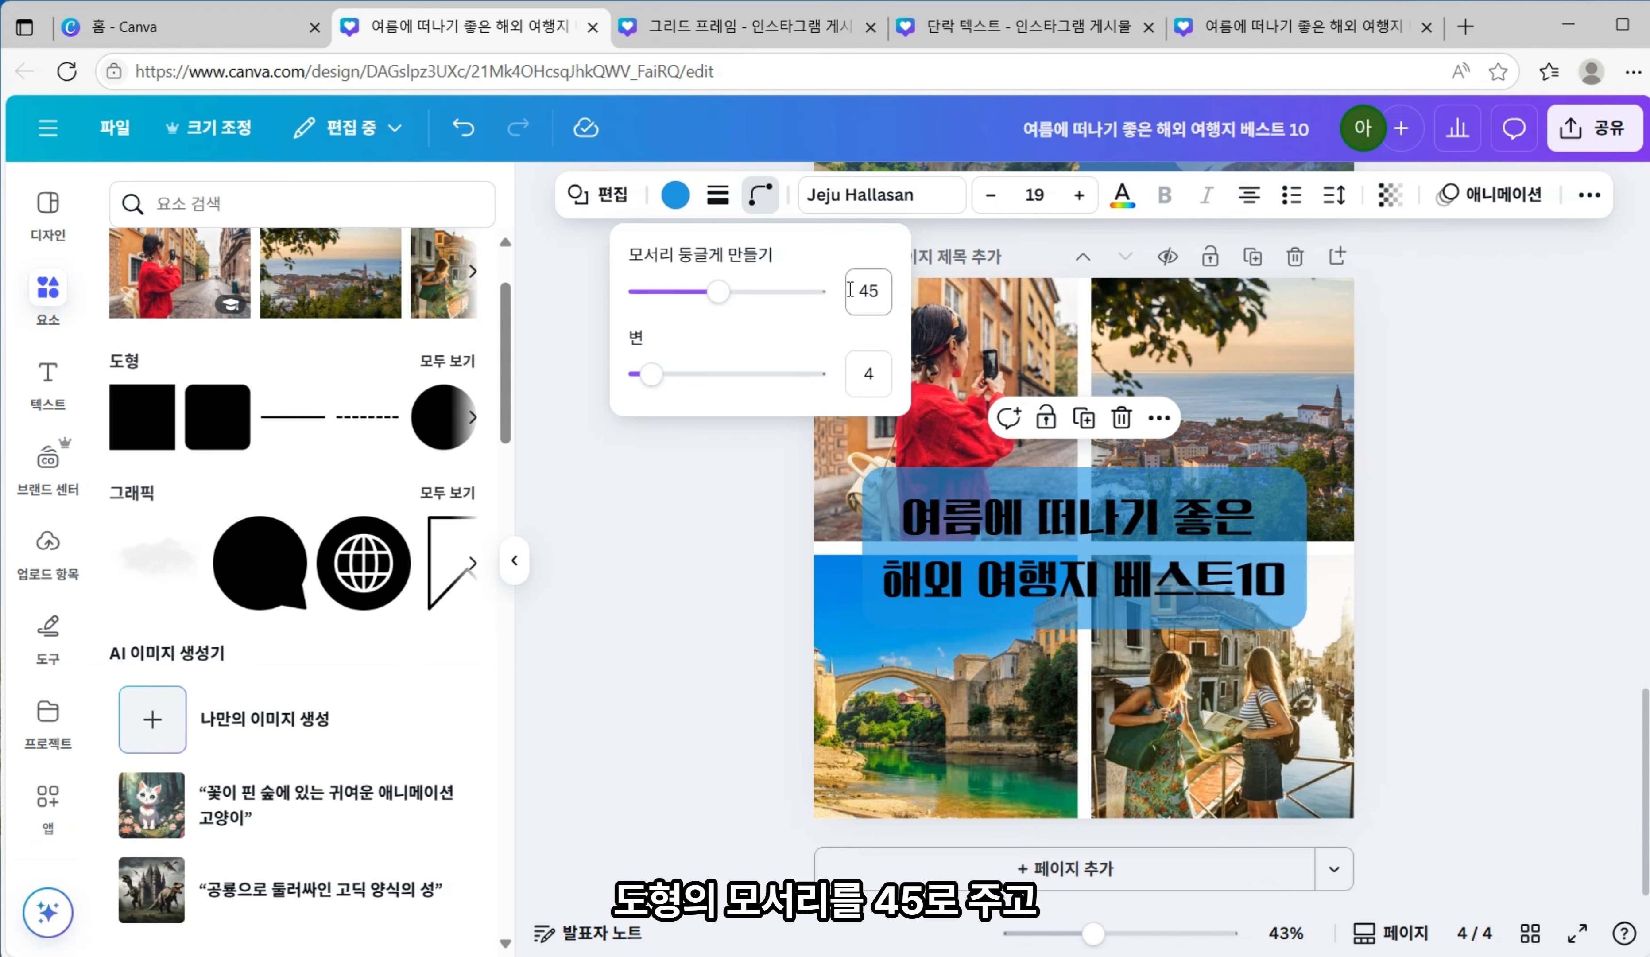
left_click(1577, 550)
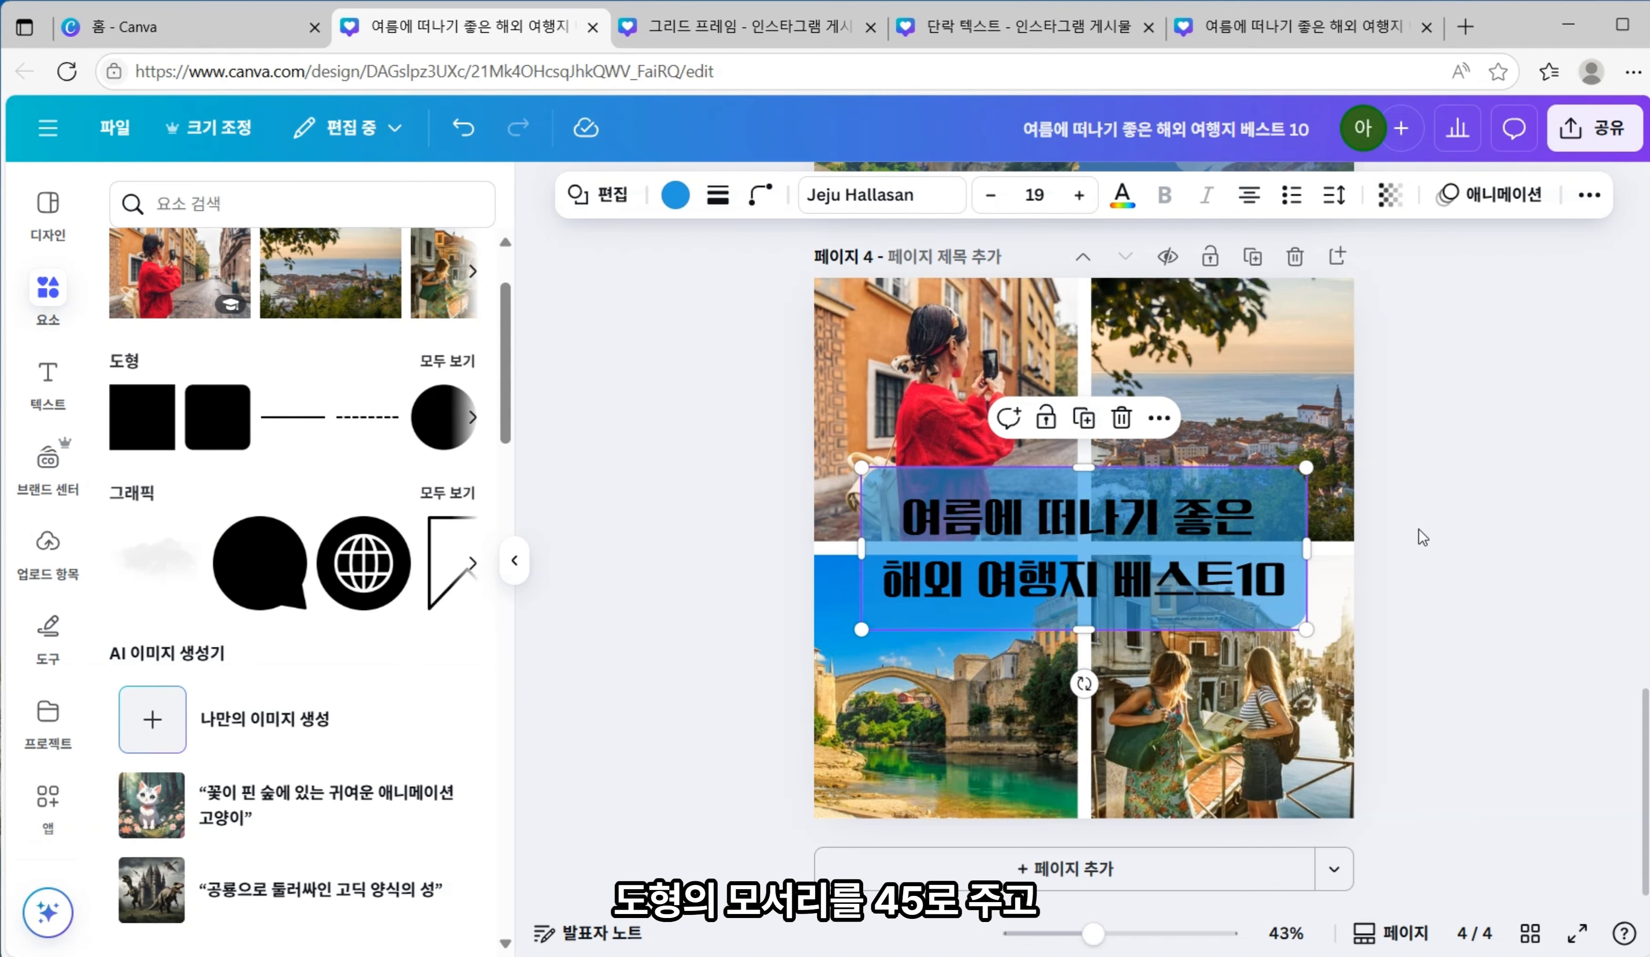
- Undo the hollow outline effect on the title text
key("ctrl+z")
key("ctrl+z")
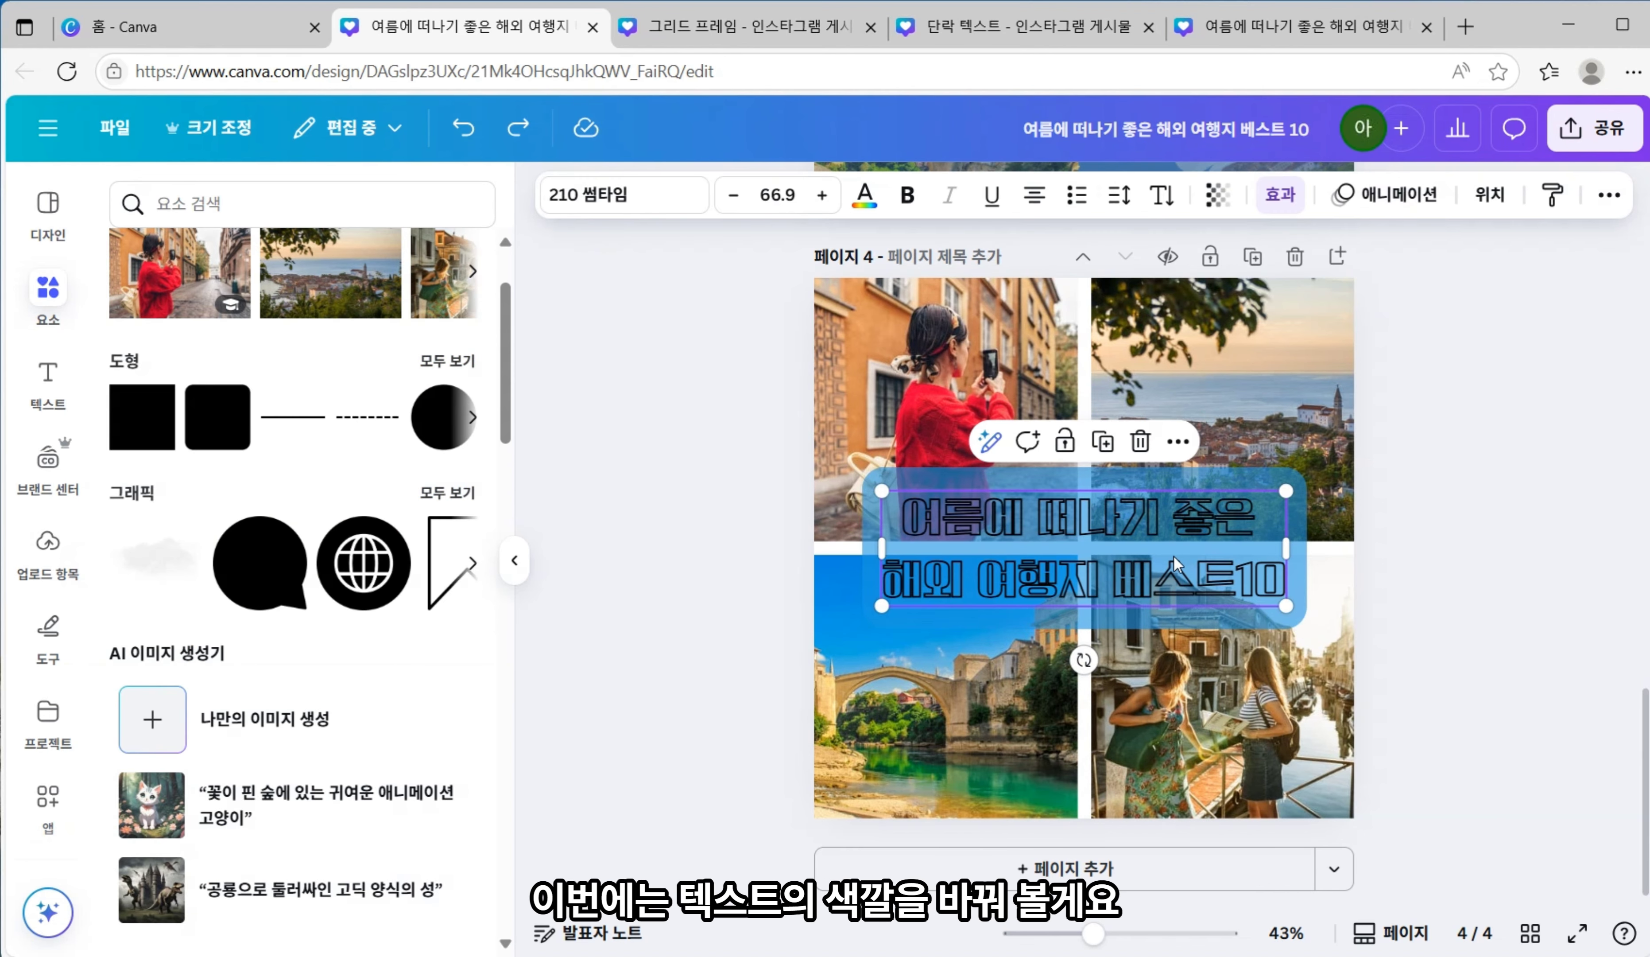
key("ctrl+z")
key("ctrl+z")
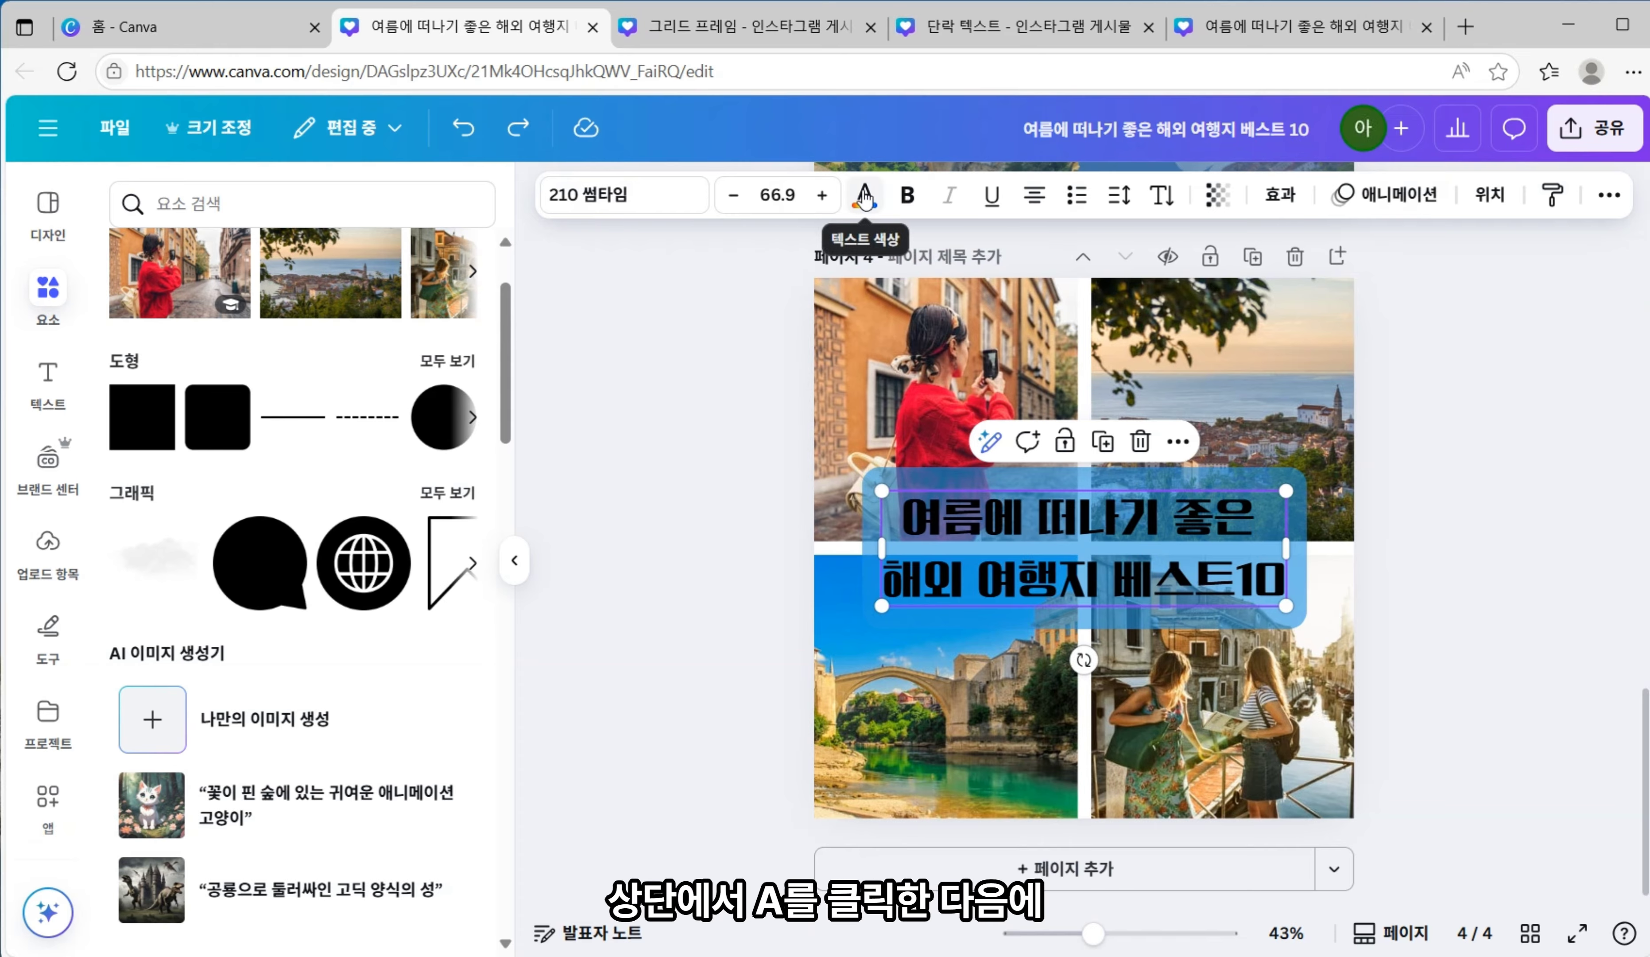
- Color the title text white (#ffffff) and apply the Shadow (그림자) text effect to it
left_click(864, 197)
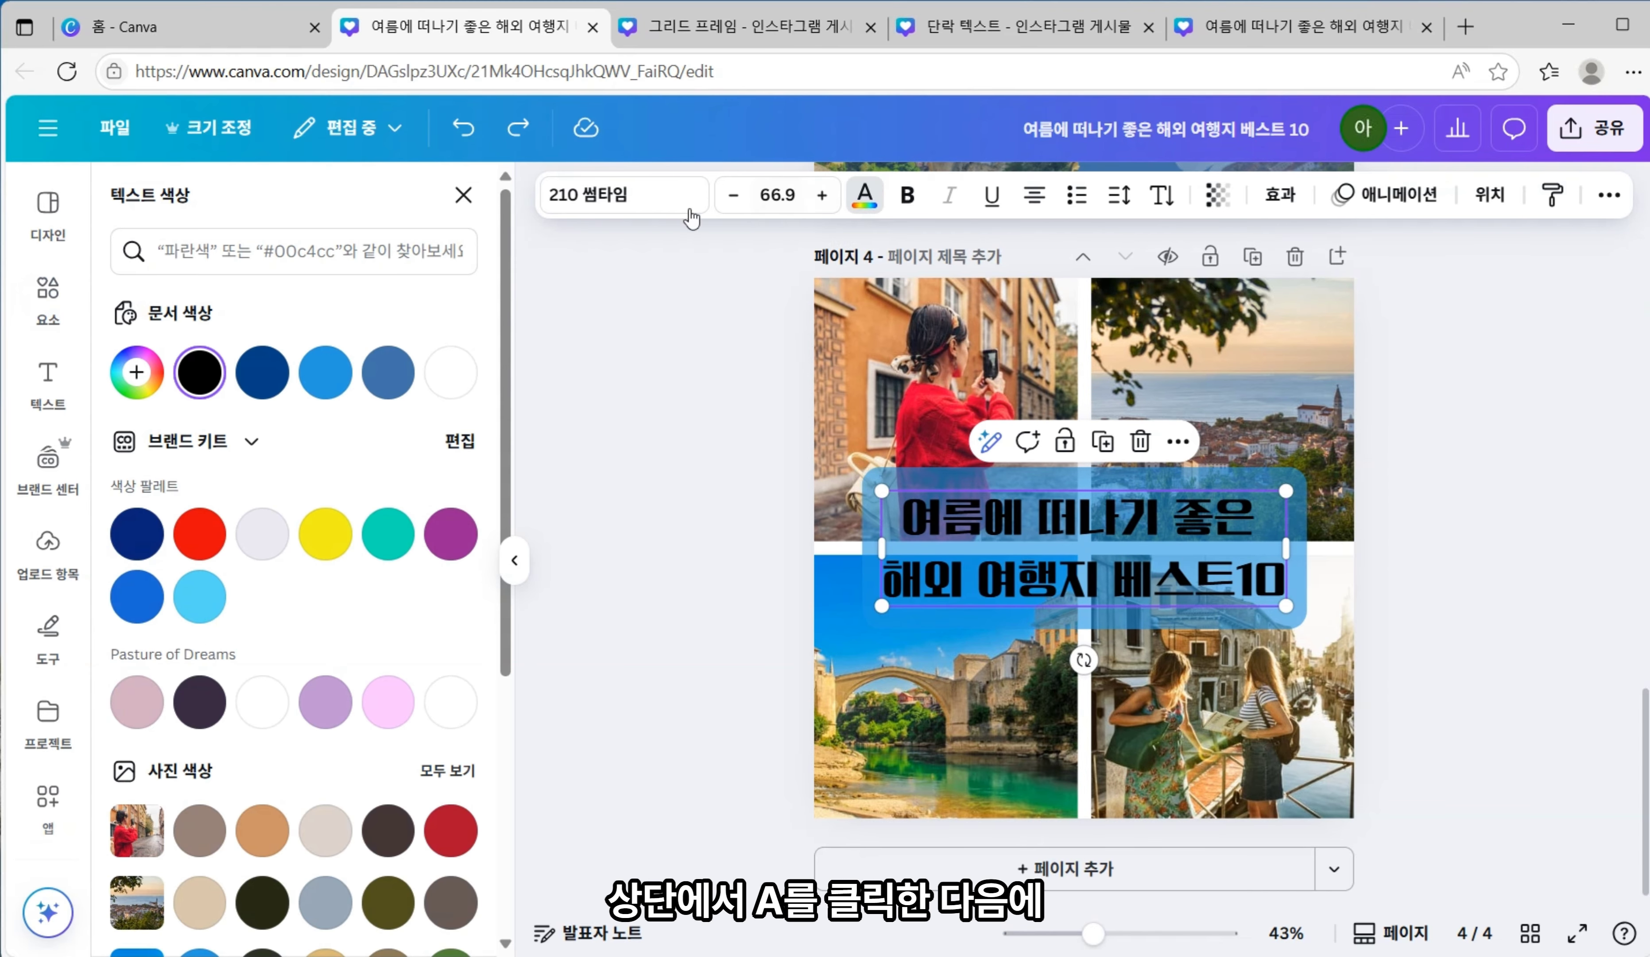
left_click(452, 375)
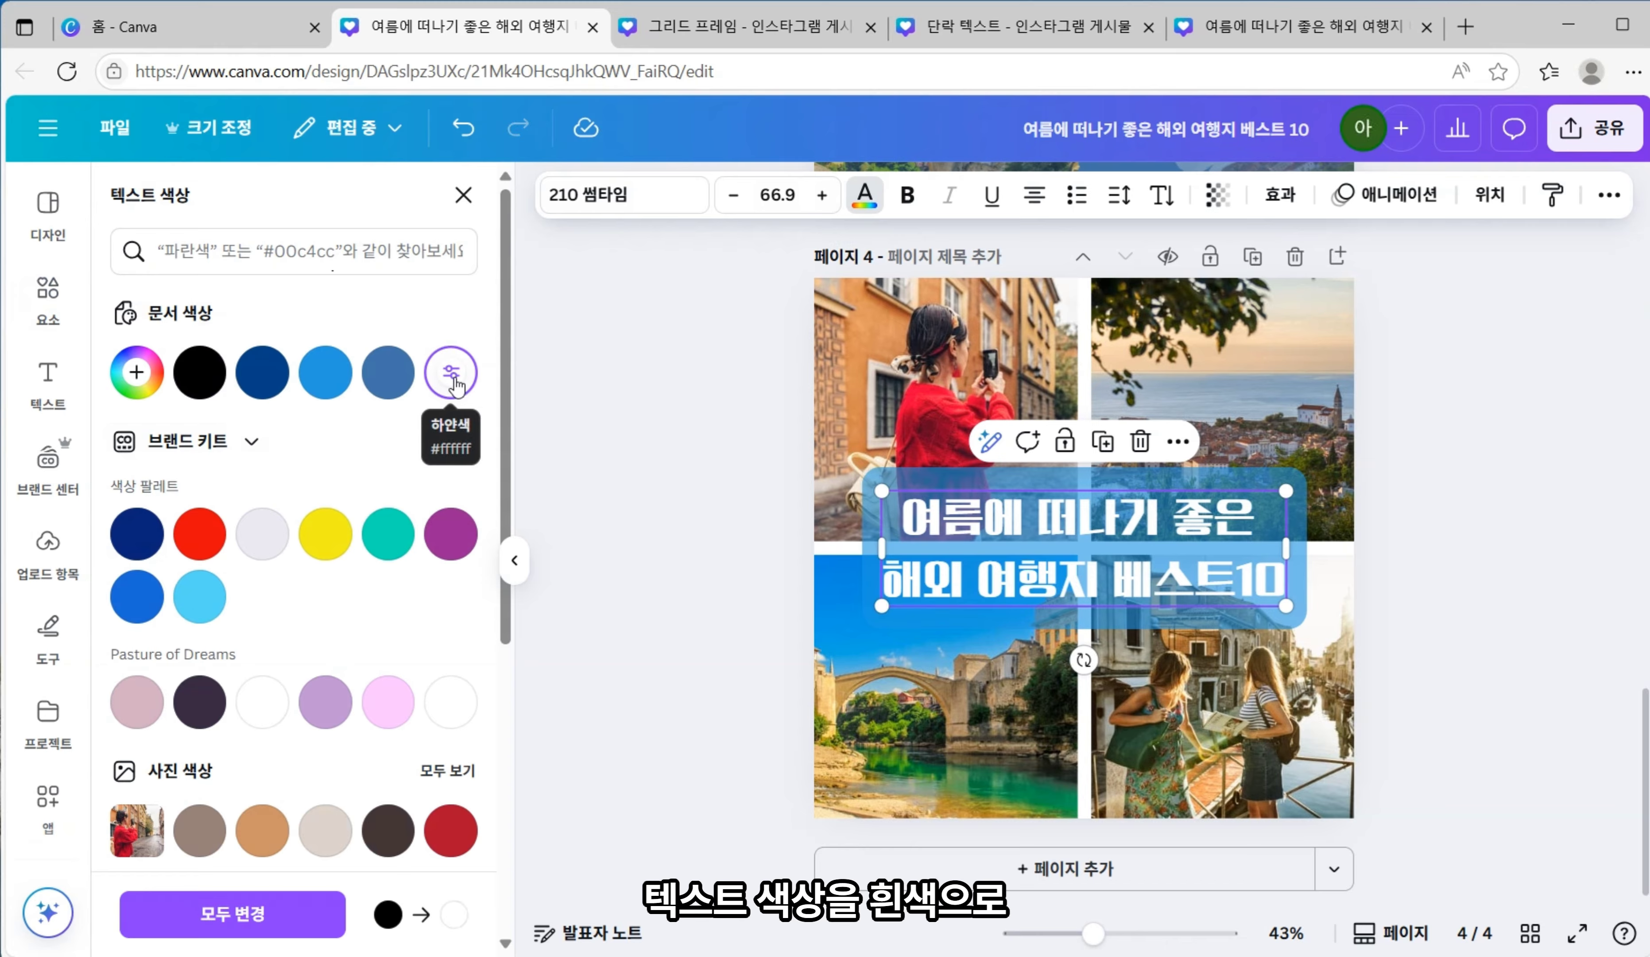
left_click(1287, 204)
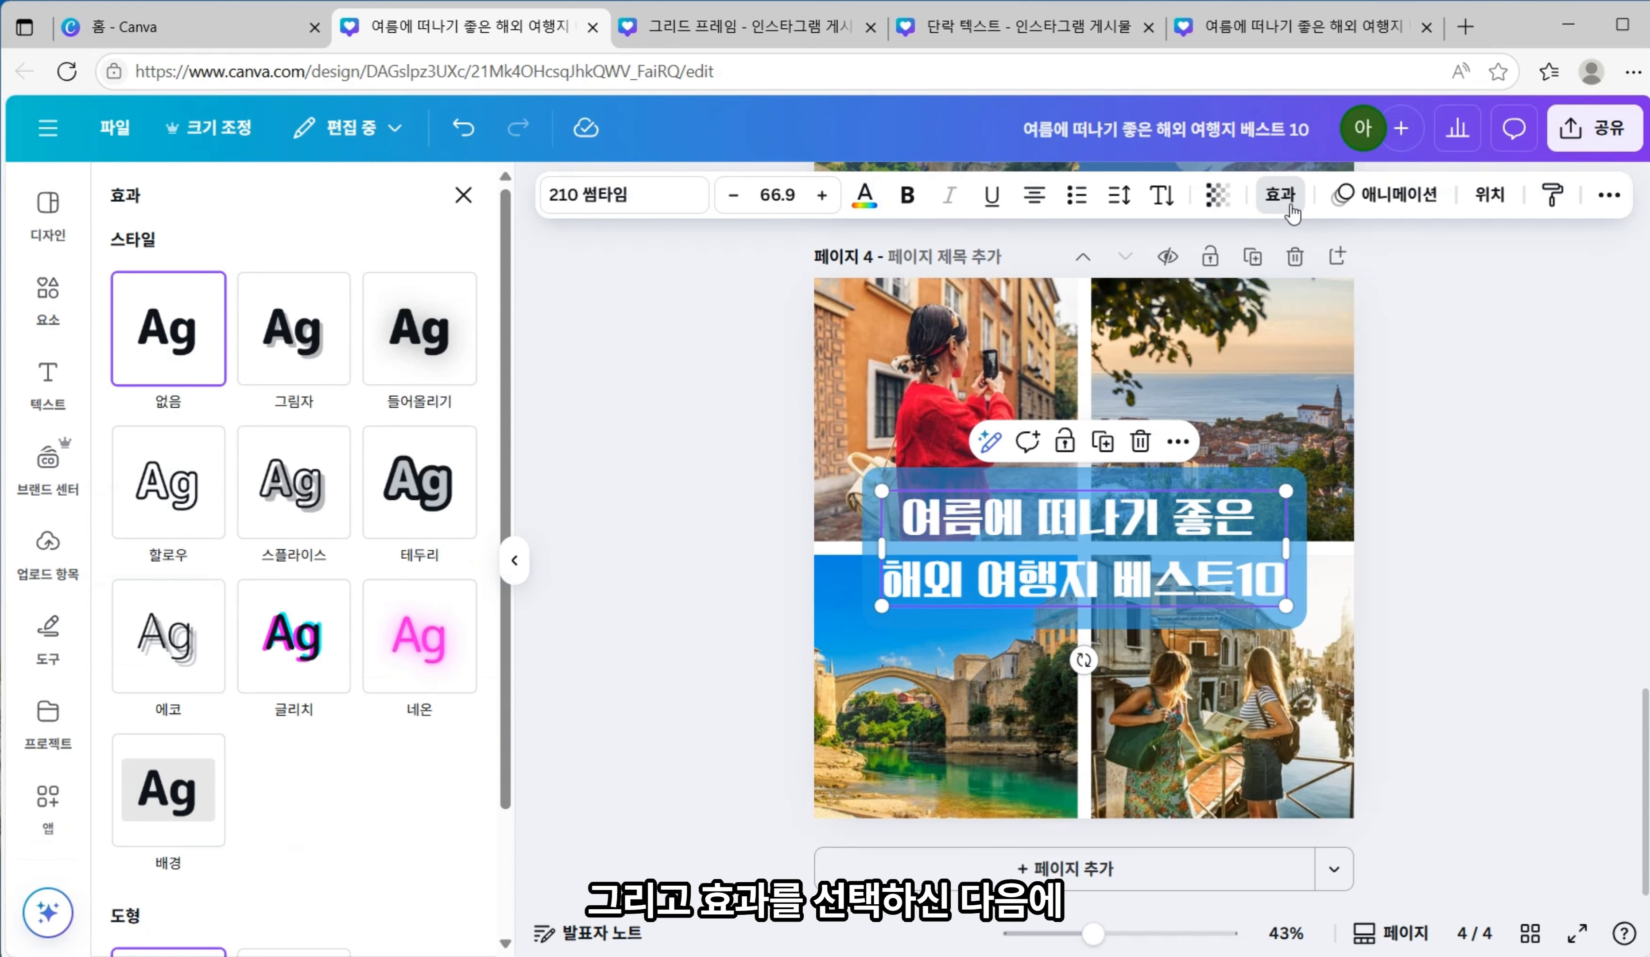
left_click(299, 350)
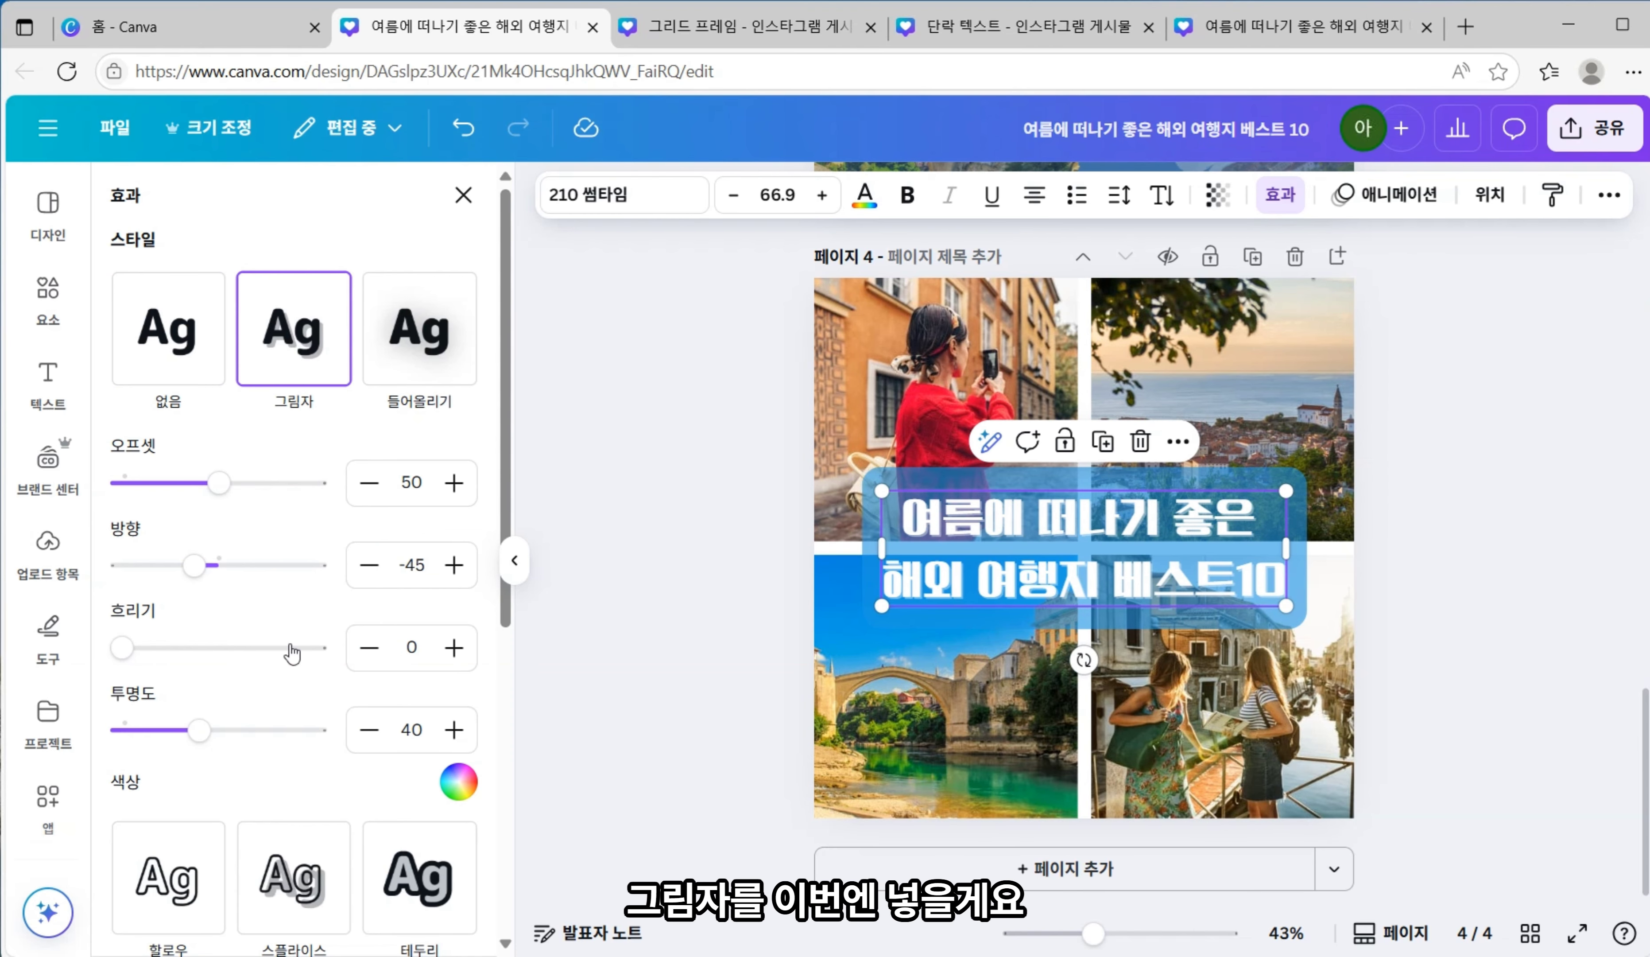
- Set the title shadow's color to black (#000000) and its transparency (투명도) to 76
left_click(458, 781)
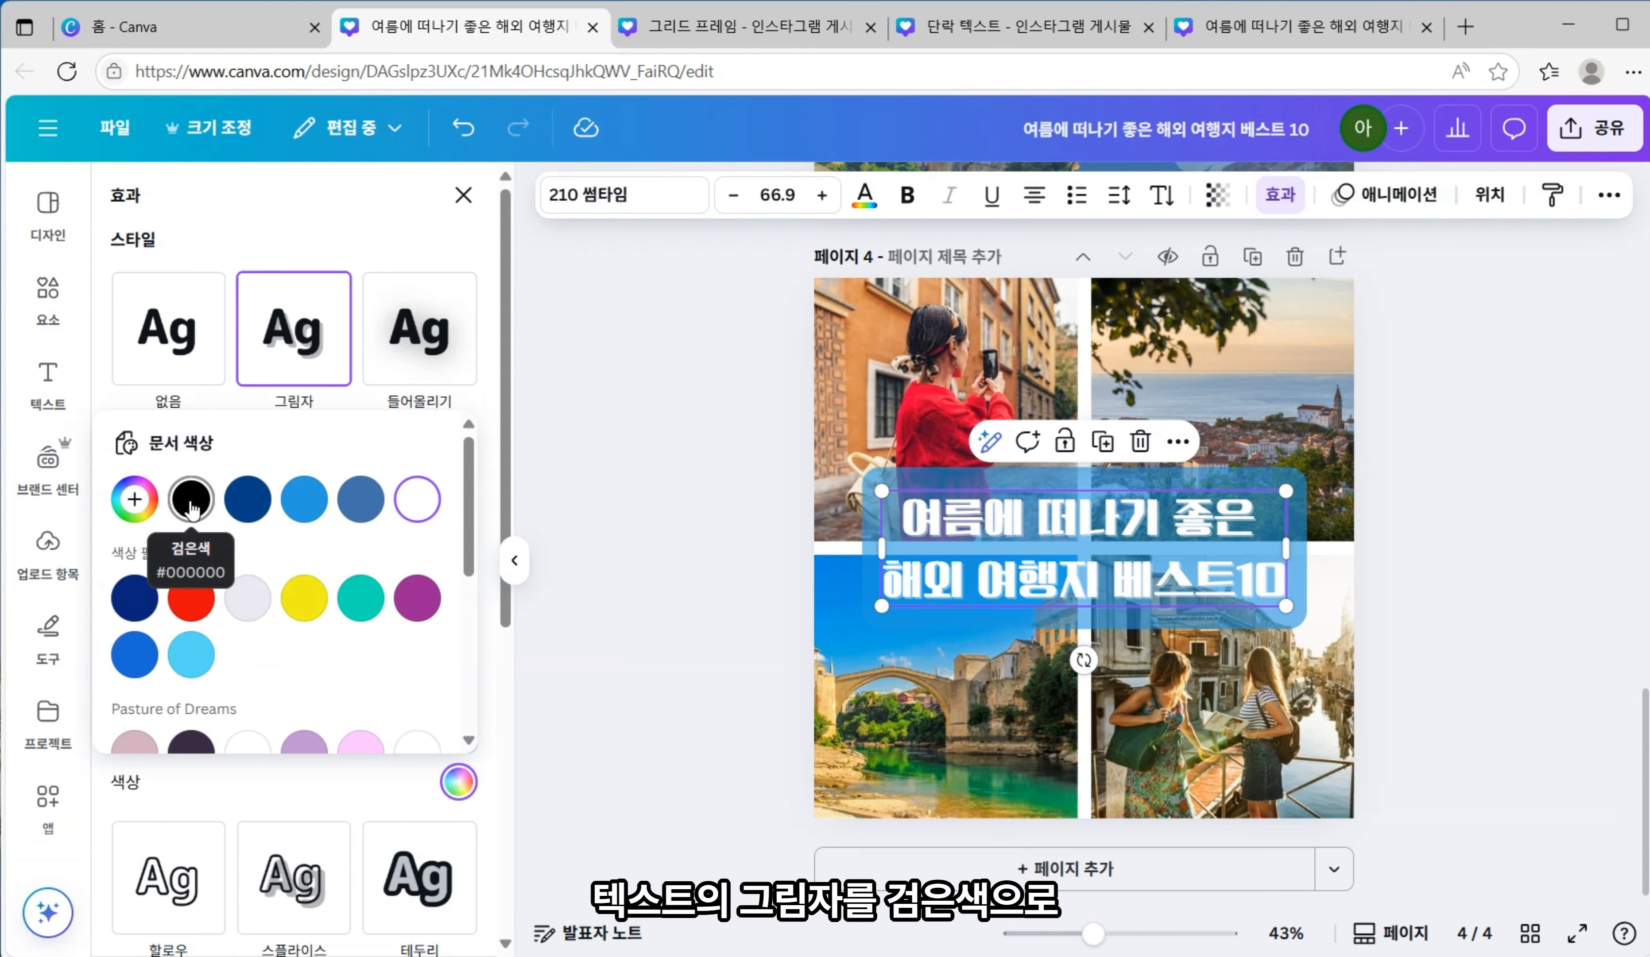
left_click(190, 505)
left_click(216, 769)
left_click_drag(197, 729, 275, 678)
left_click_drag(271, 739, 268, 737)
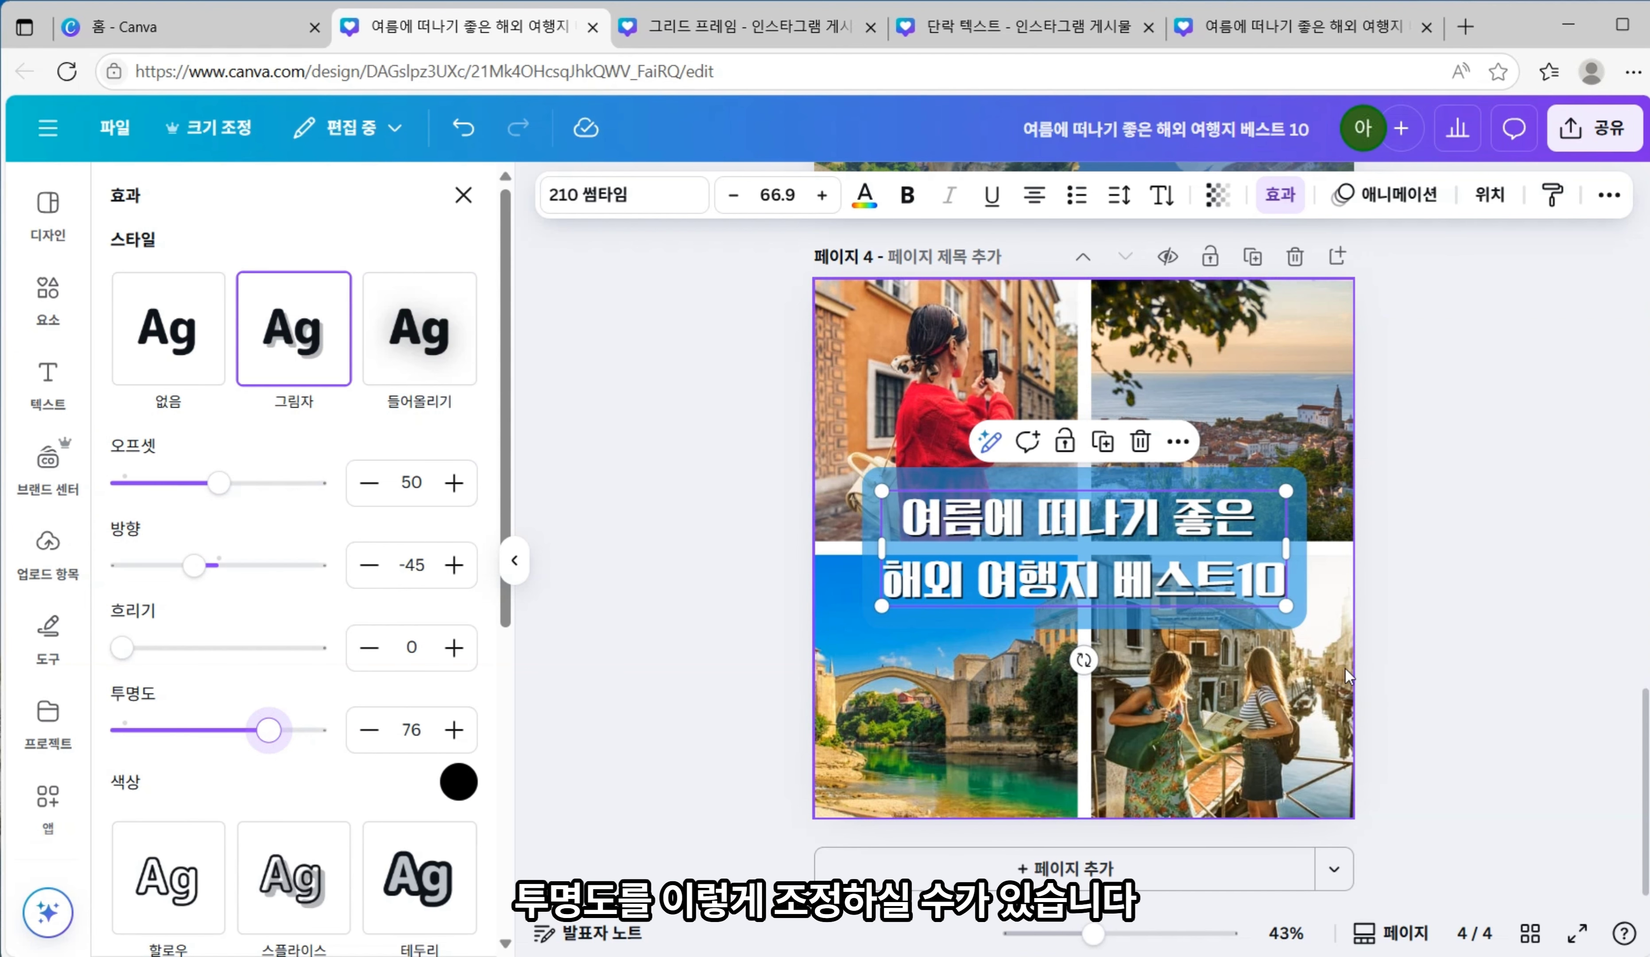
left_click(1462, 634)
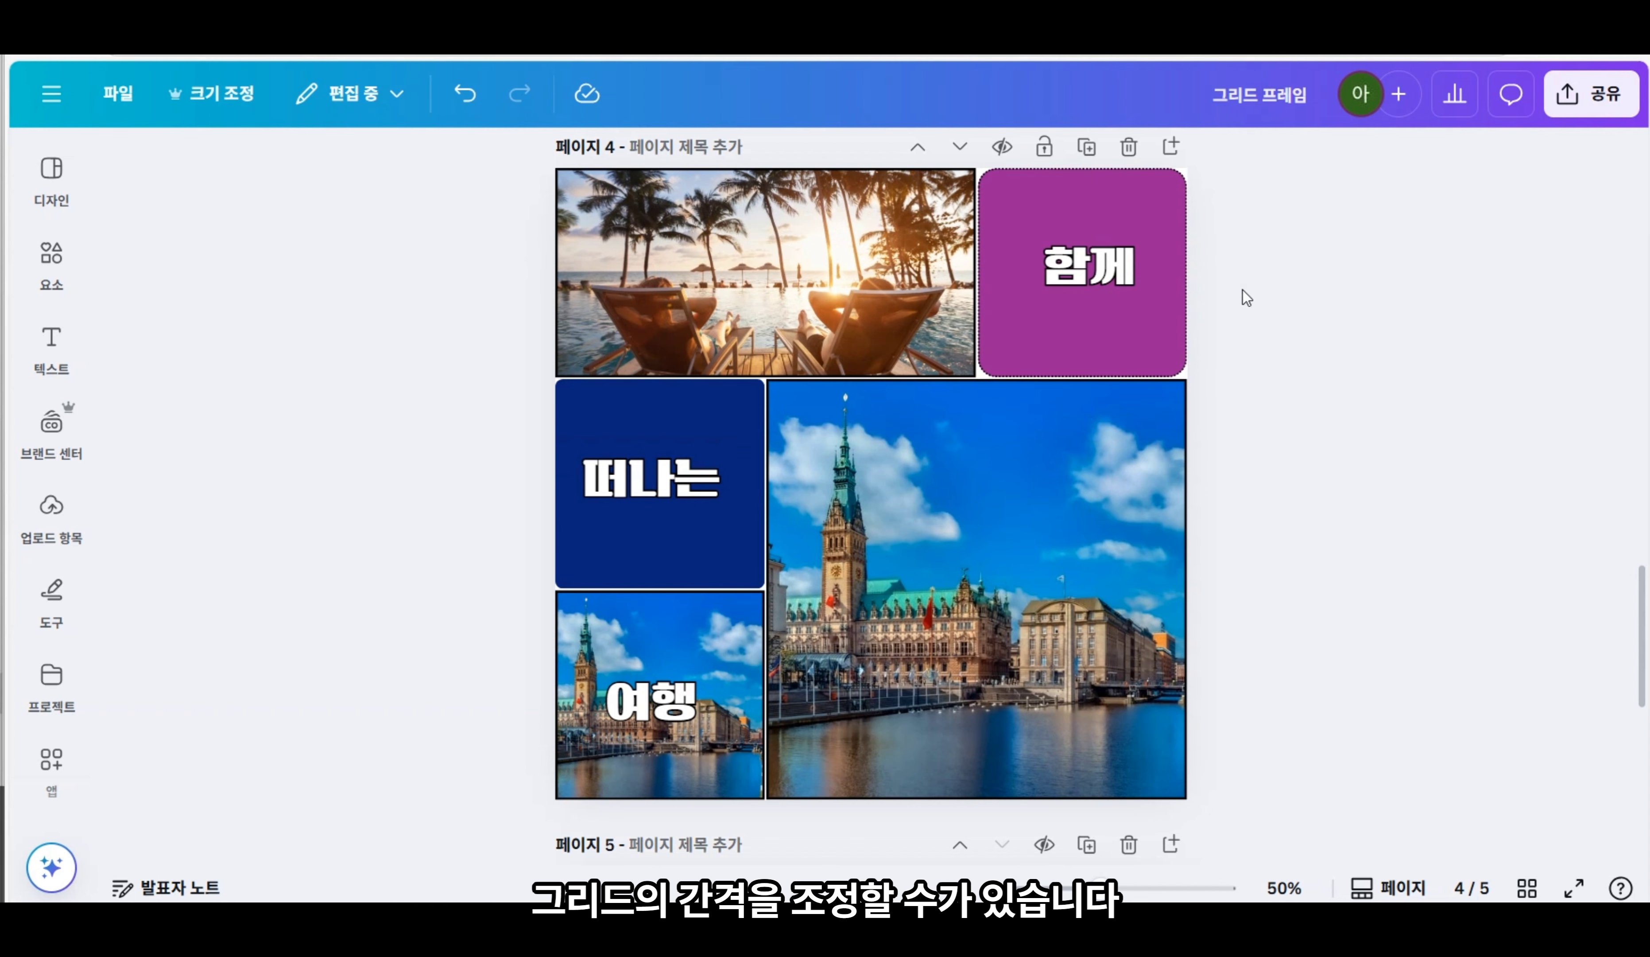
- Set the grid spacing (그리드 간격) to 12 on page 4 of the 그리드 프레임 design
left_click(1115, 199)
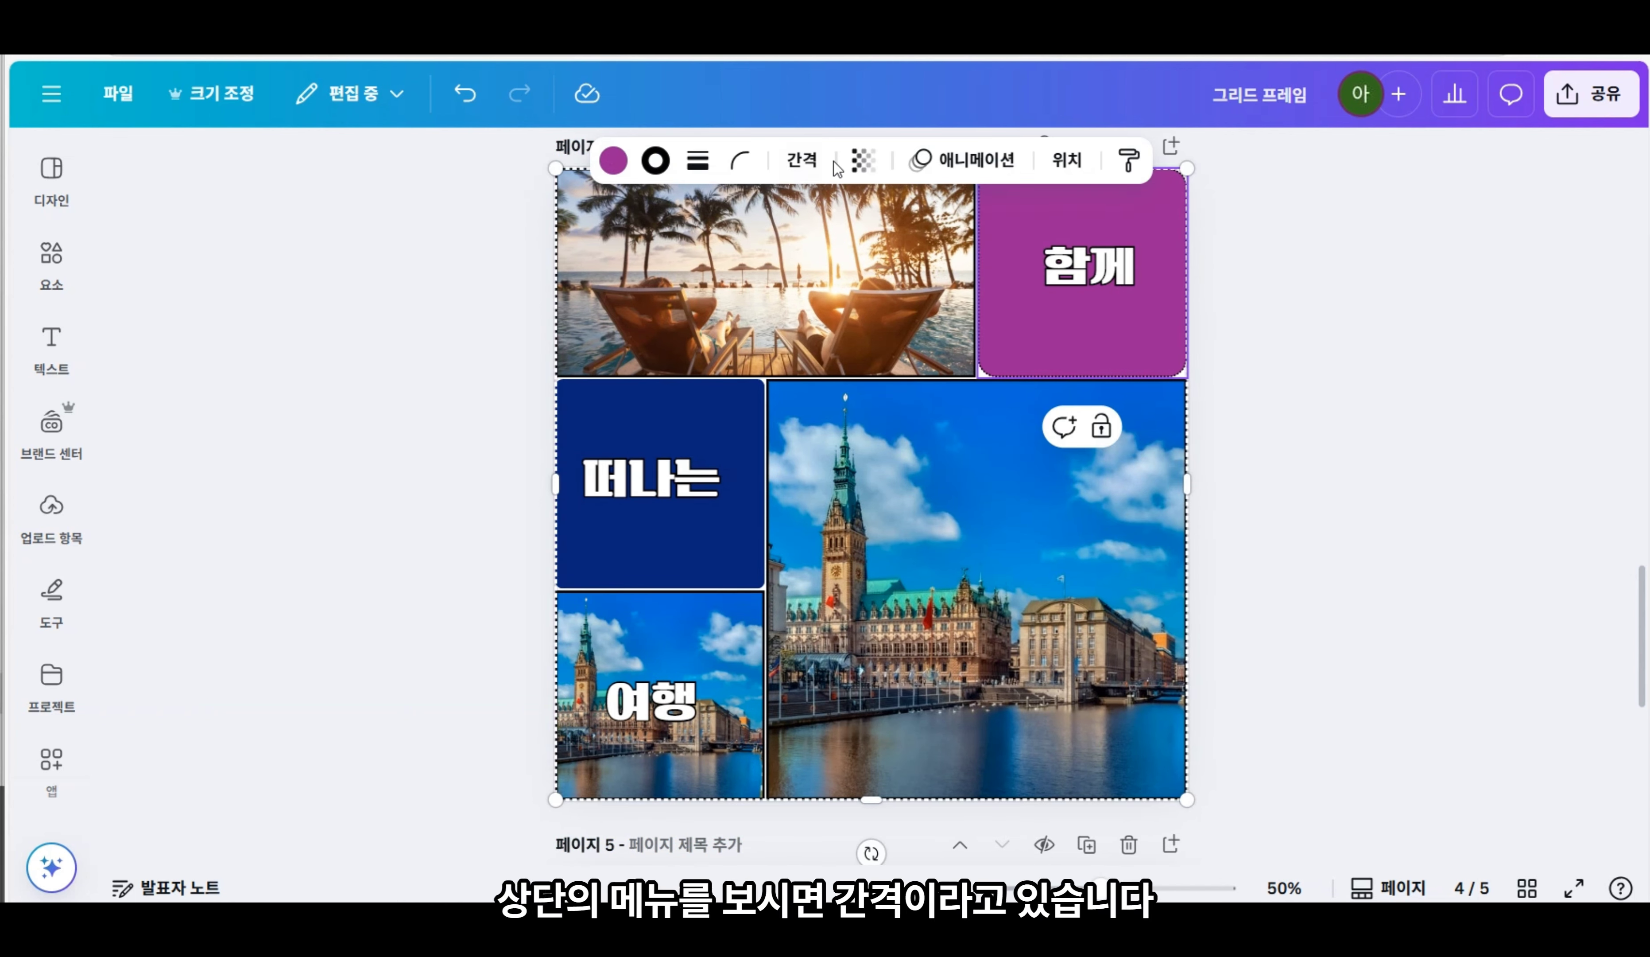
left_click(789, 179)
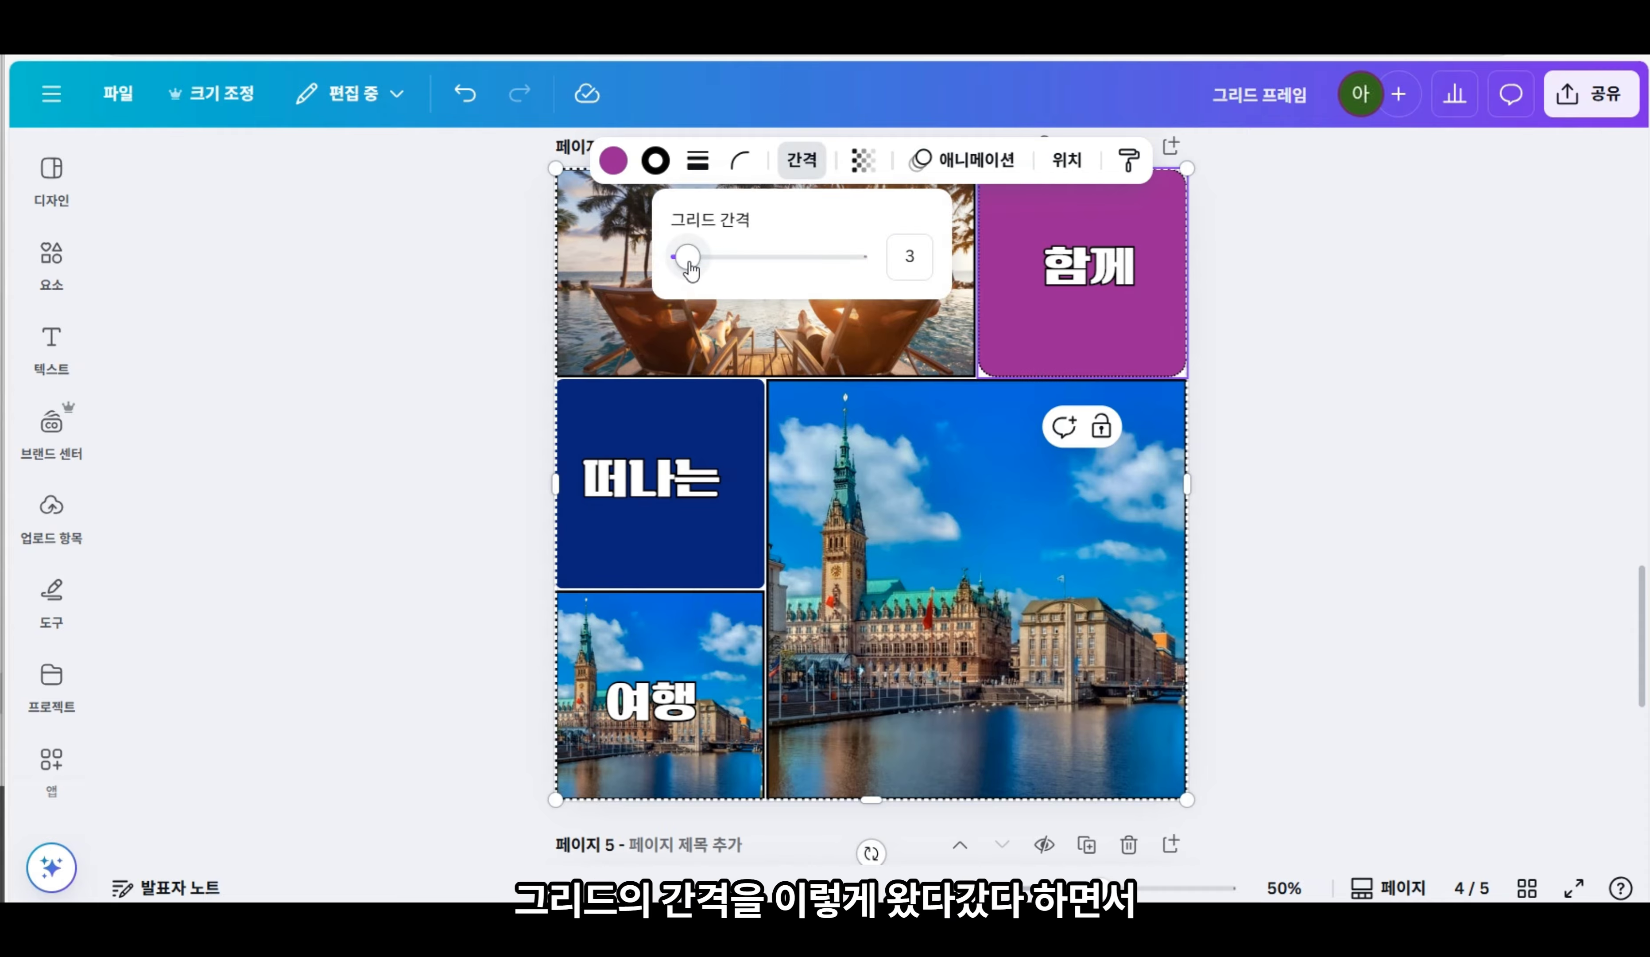
mouse_move(691, 269)
left_mouse_down()
mouse_move(741, 270)
mouse_move(704, 278)
left_mouse_up()
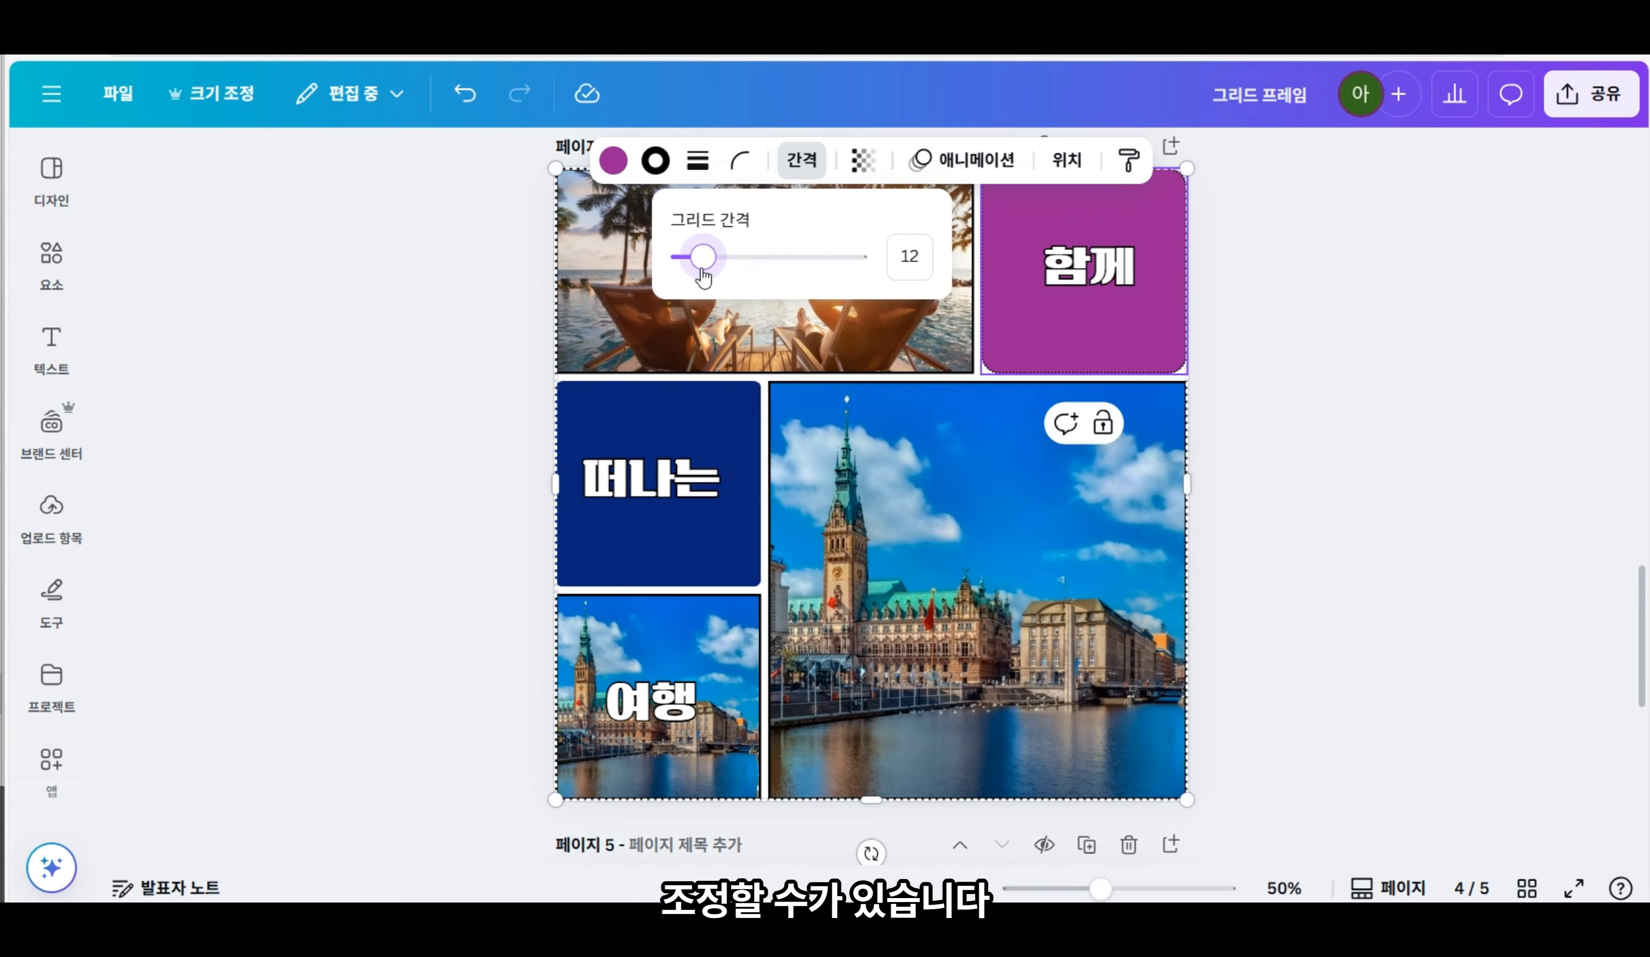
left_click(1260, 348)
- Give the large clock-tower city photo in the grid a long-dashed border with a stroke weight of 17
left_click(988, 441)
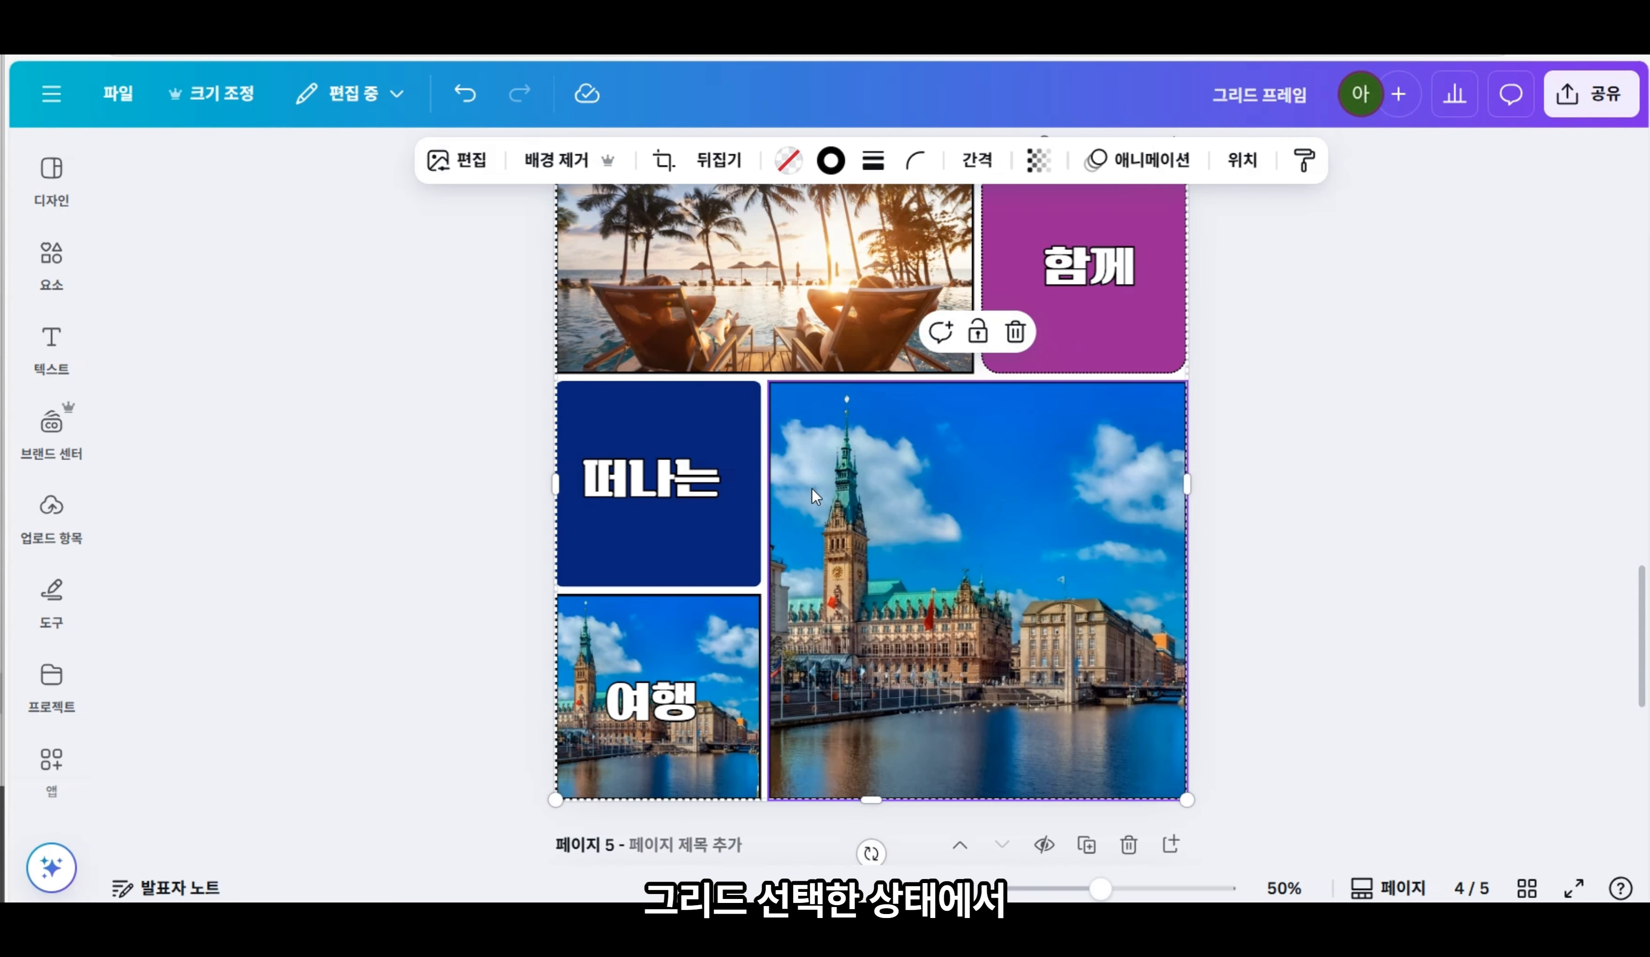
left_click(873, 162)
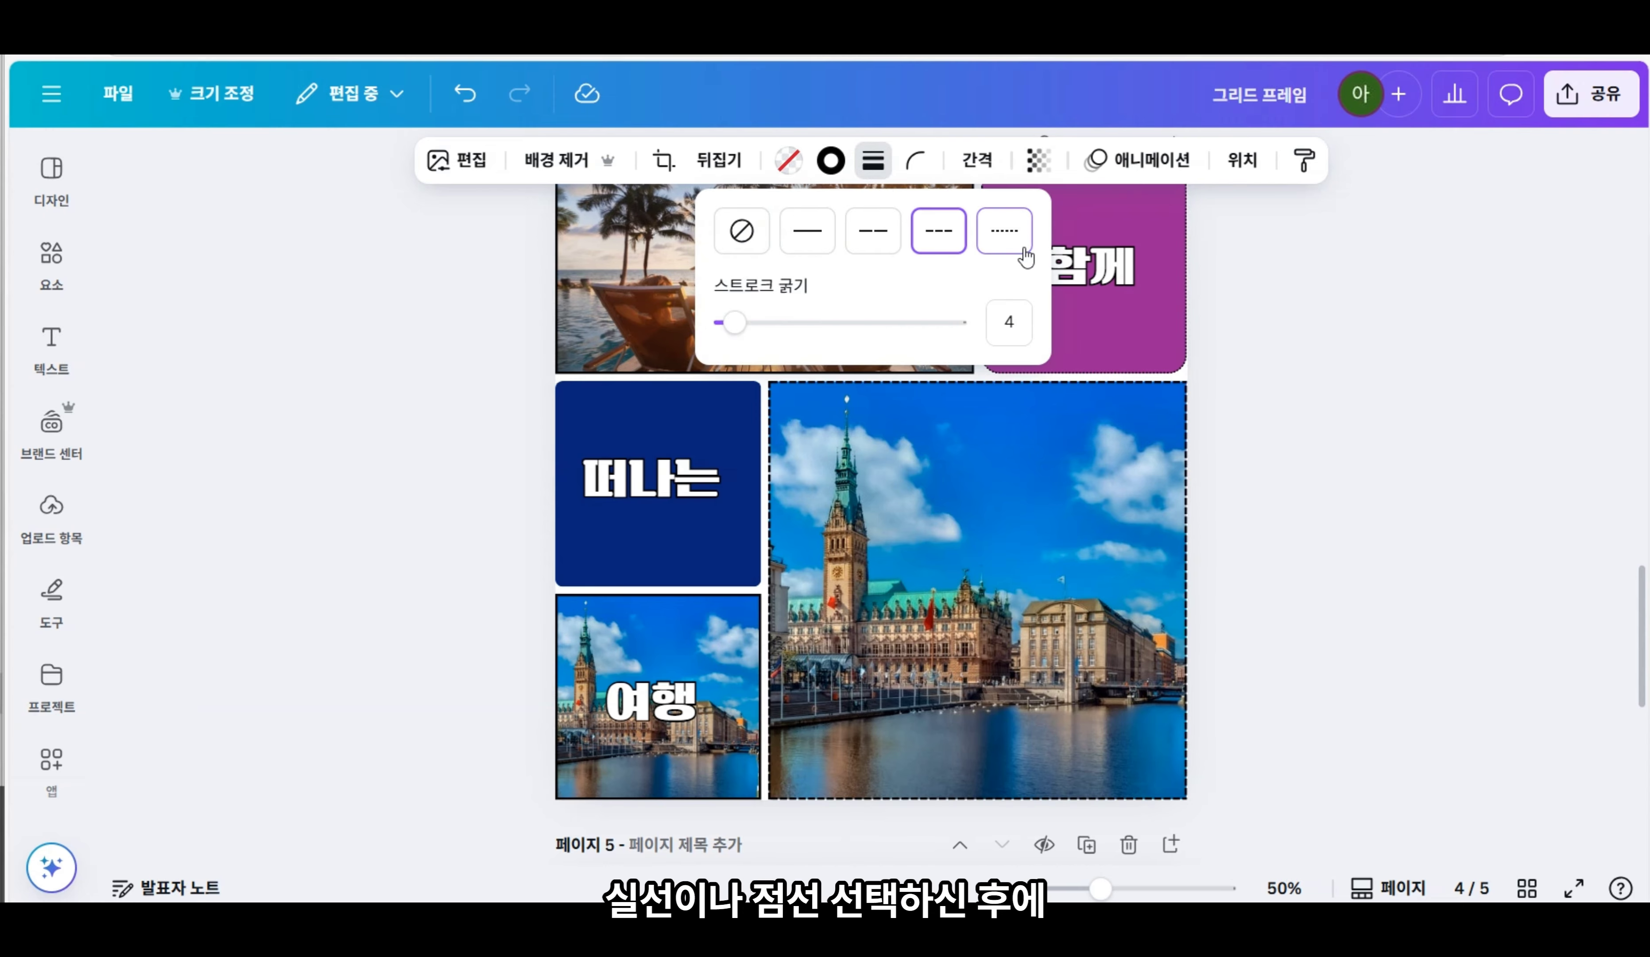
left_click(876, 244)
mouse_move(735, 337)
left_mouse_down()
mouse_move(842, 338)
mouse_move(740, 338)
mouse_move(796, 345)
mouse_move(766, 353)
left_mouse_up()
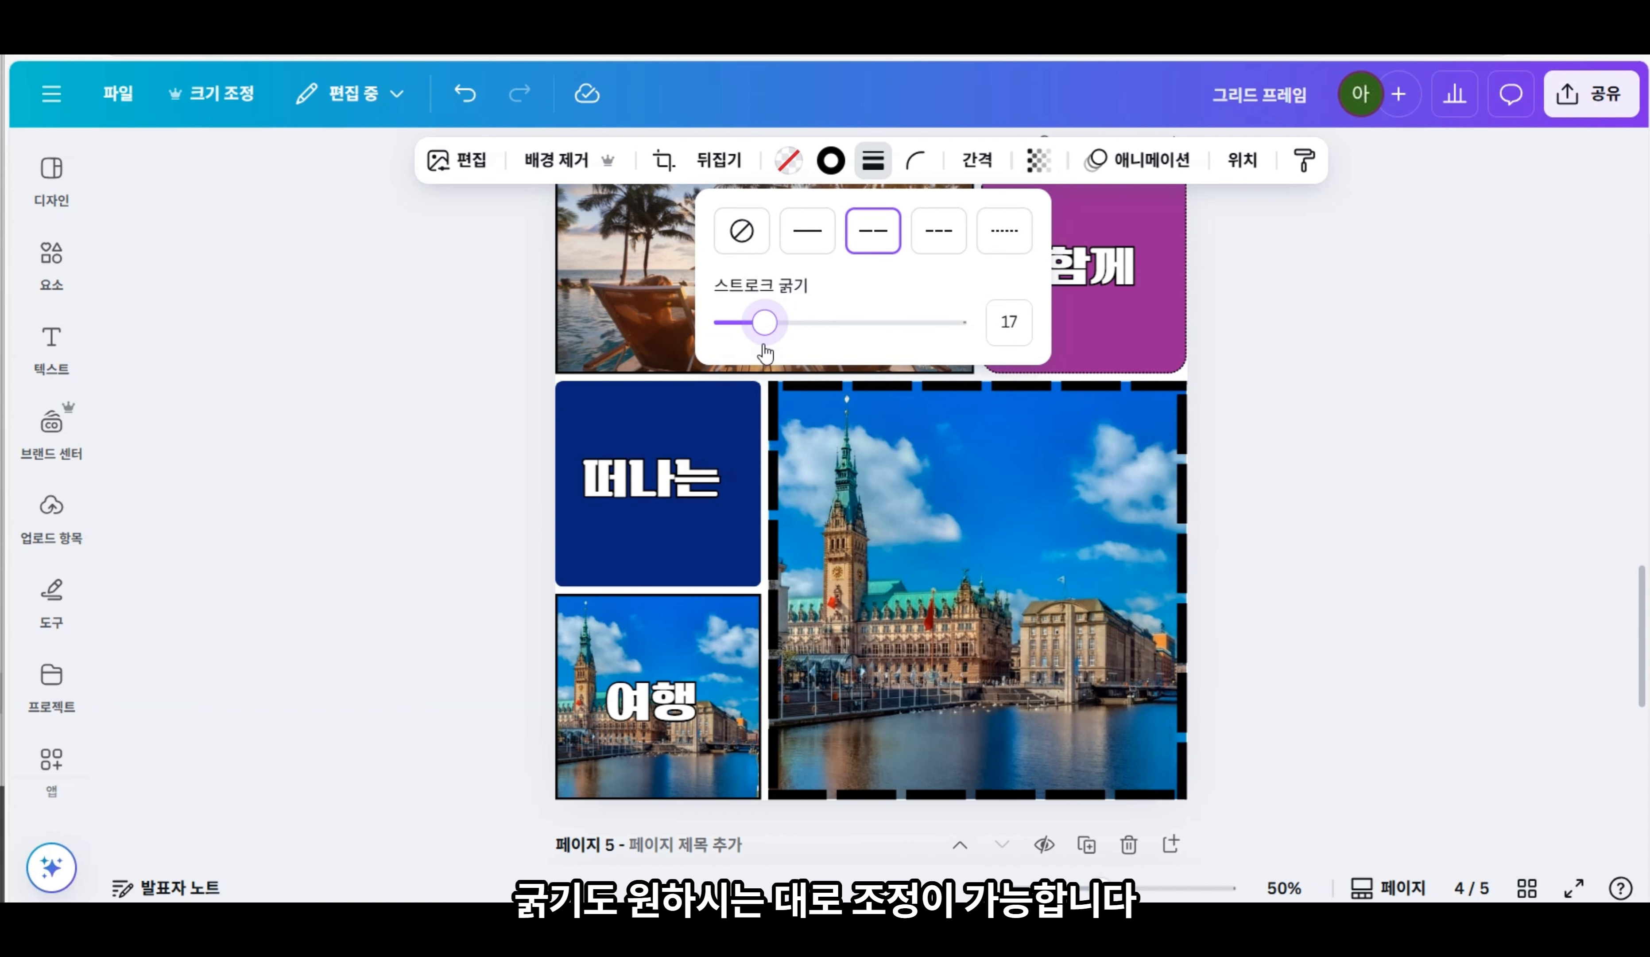
- Adjust the corner rounding of the large city photo's grid cell
left_click(915, 160)
mouse_move(788, 290)
left_mouse_down()
mouse_move(838, 289)
mouse_move(802, 293)
mouse_move(821, 294)
left_mouse_up()
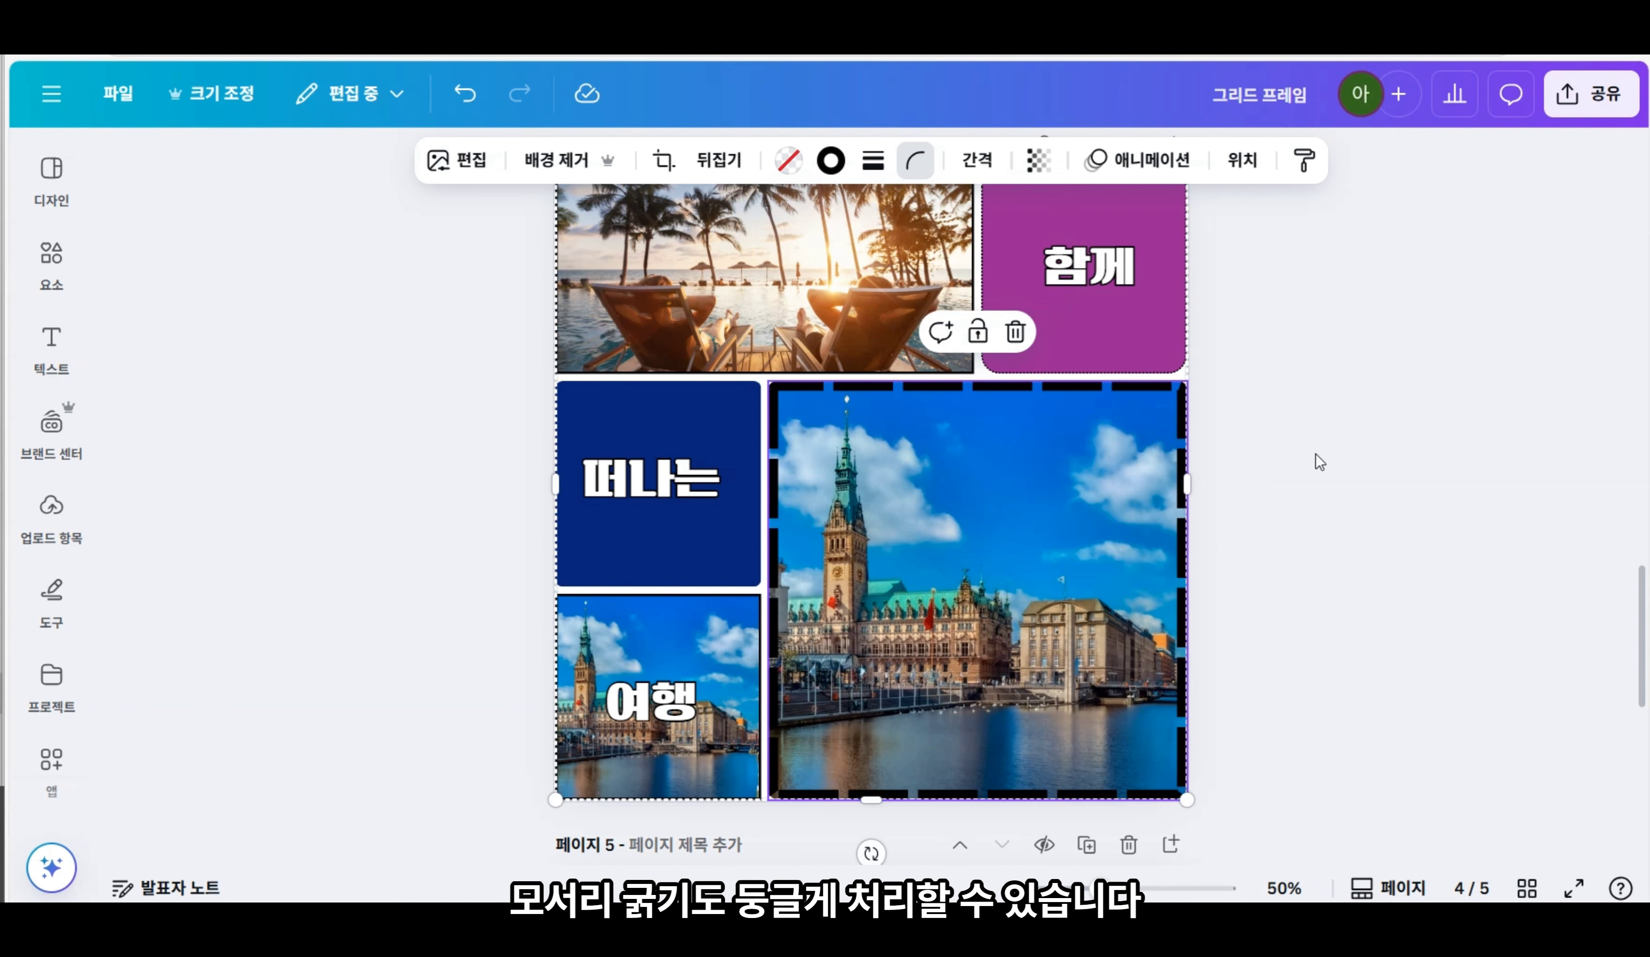
left_click(1326, 518)
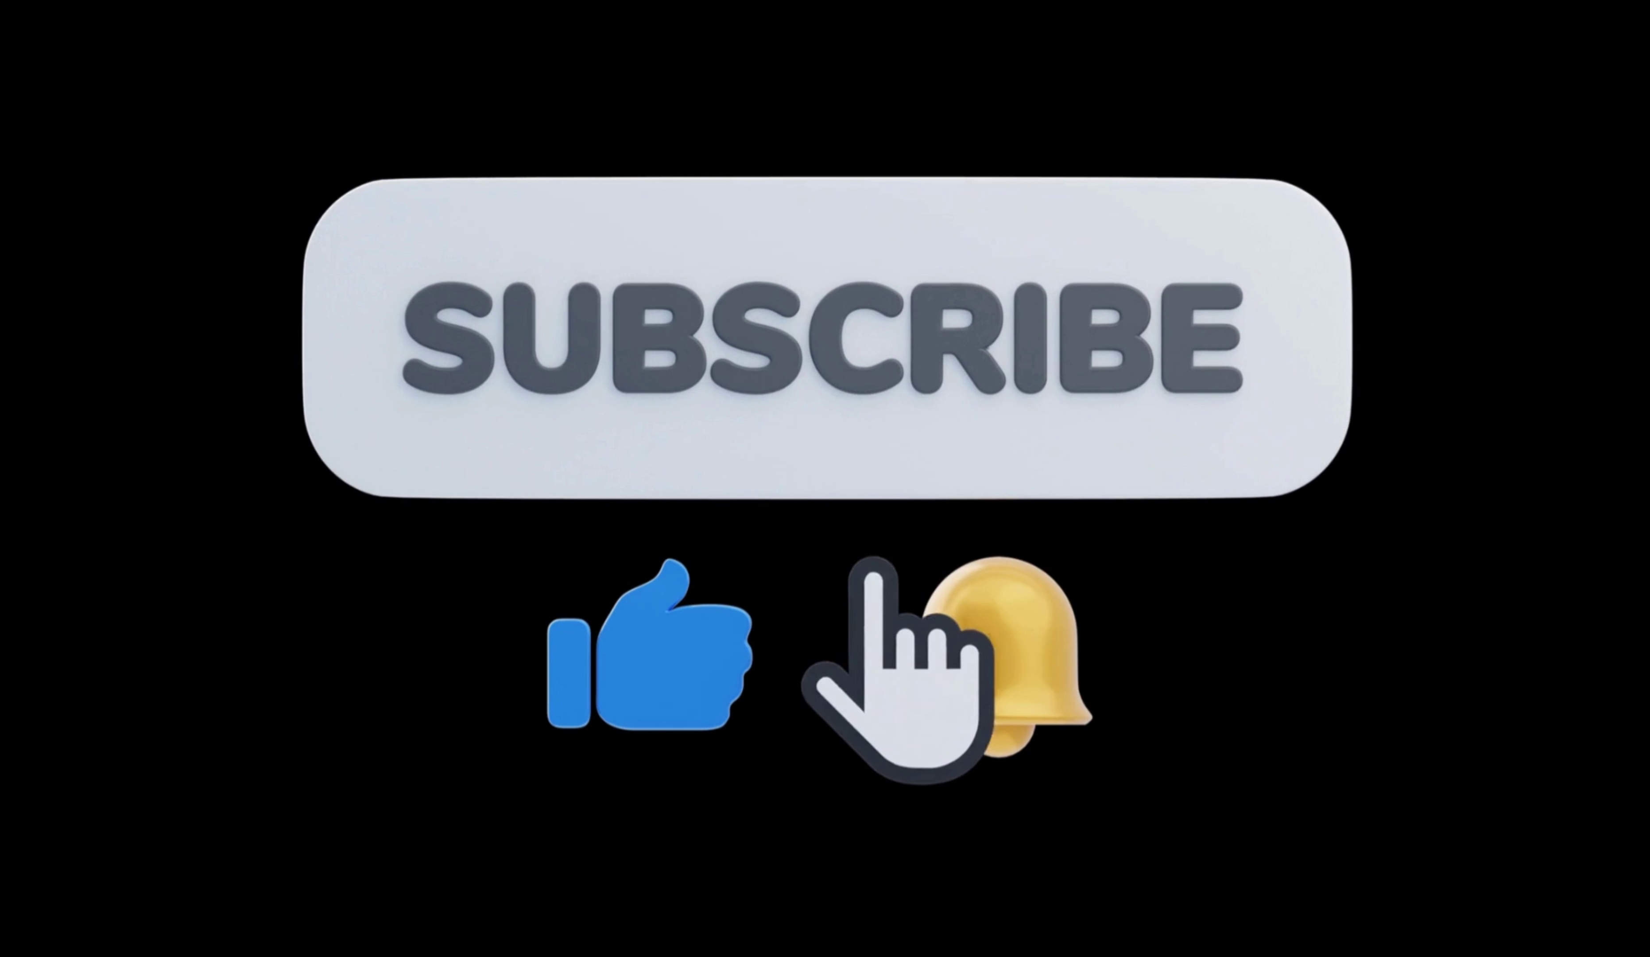